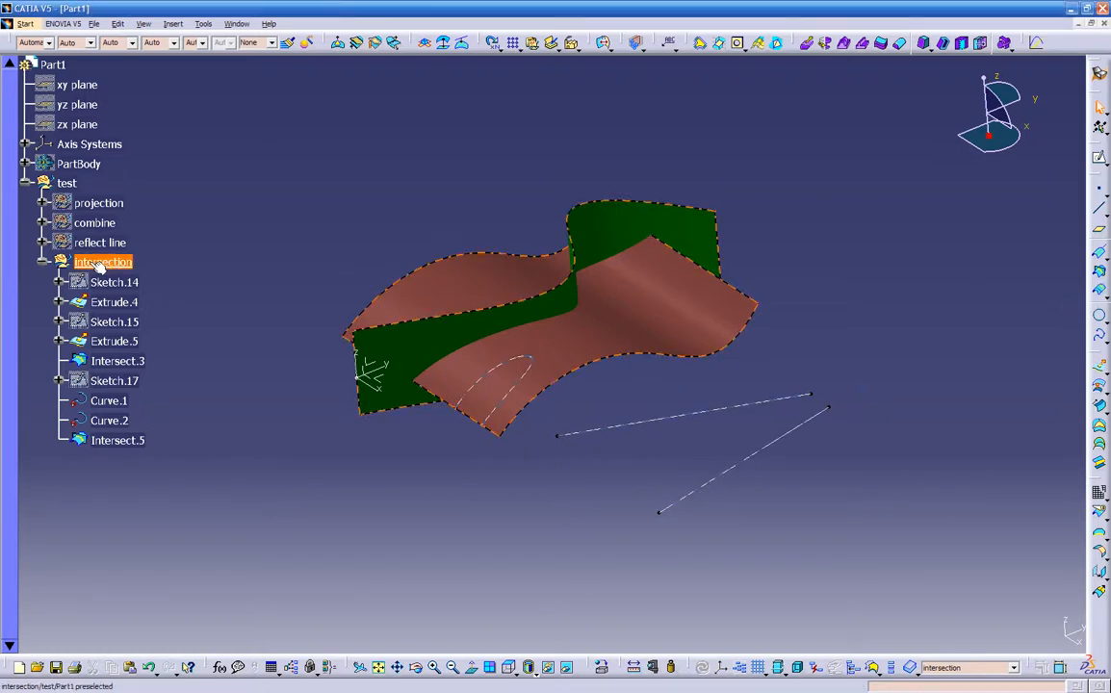
Collapse the intersection geometrical set in the tree and hide it
click(44, 264)
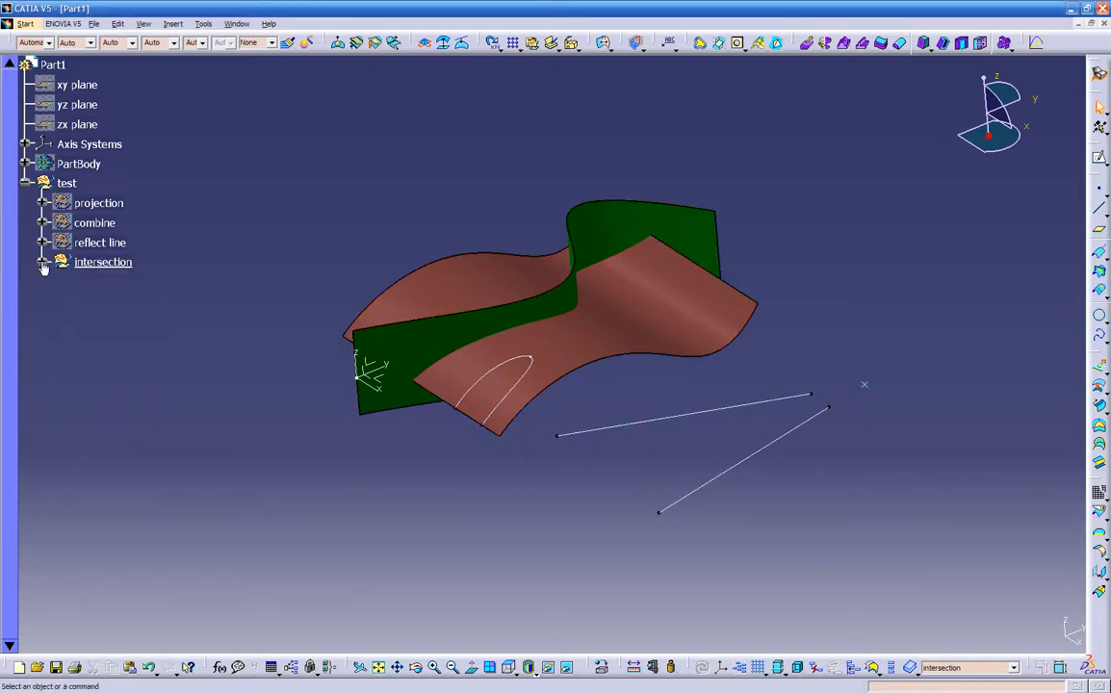
right_click(112, 263)
click(142, 303)
Insert a geometrical set named "parallel curve" with test as its father
click(172, 23)
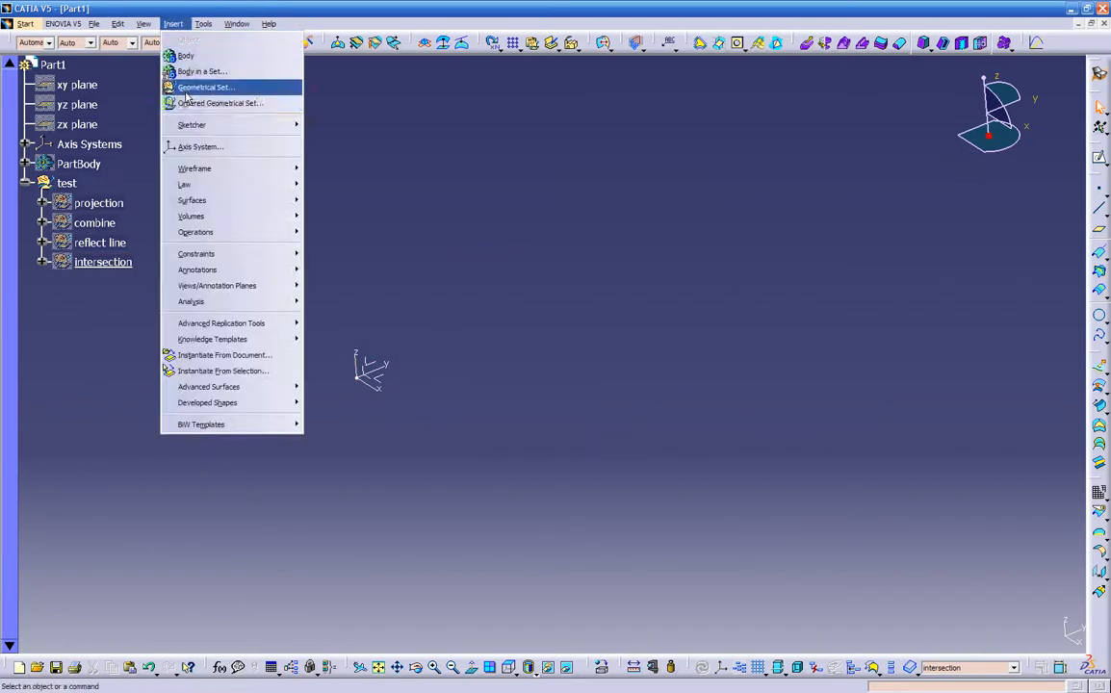
click(182, 88)
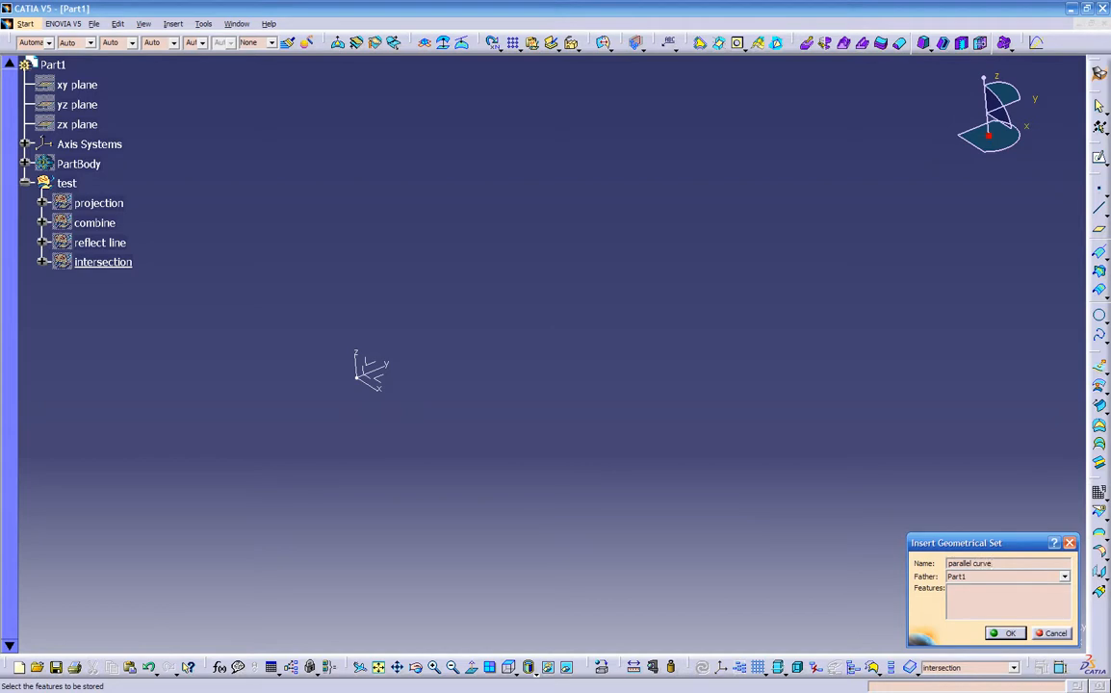
click(1041, 576)
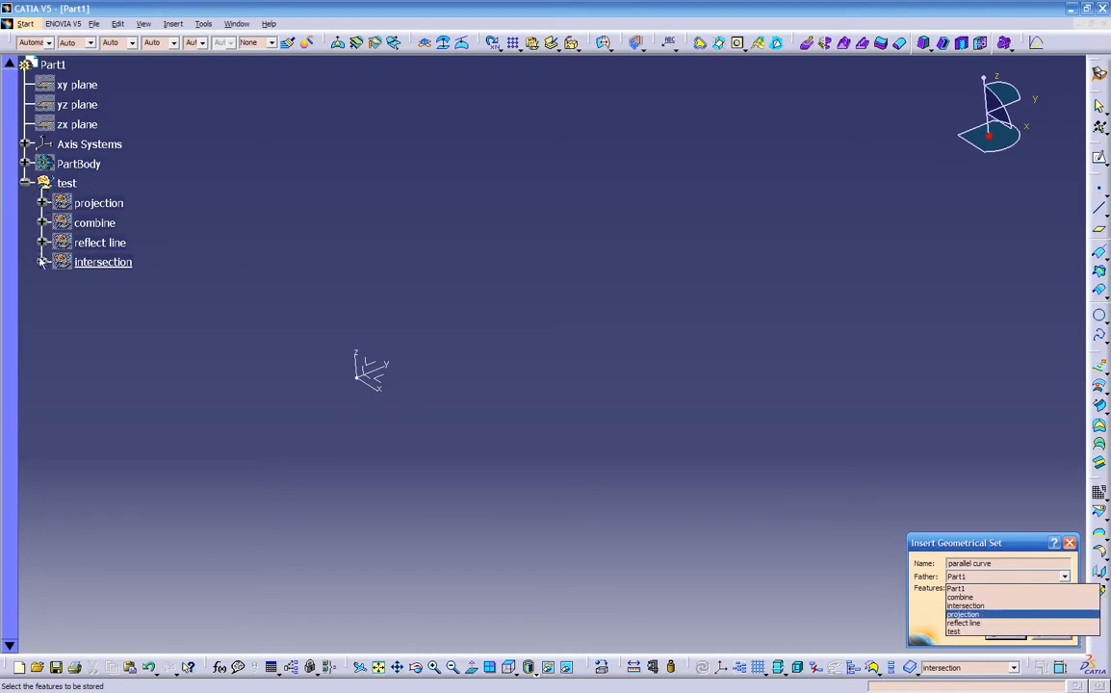
click(958, 631)
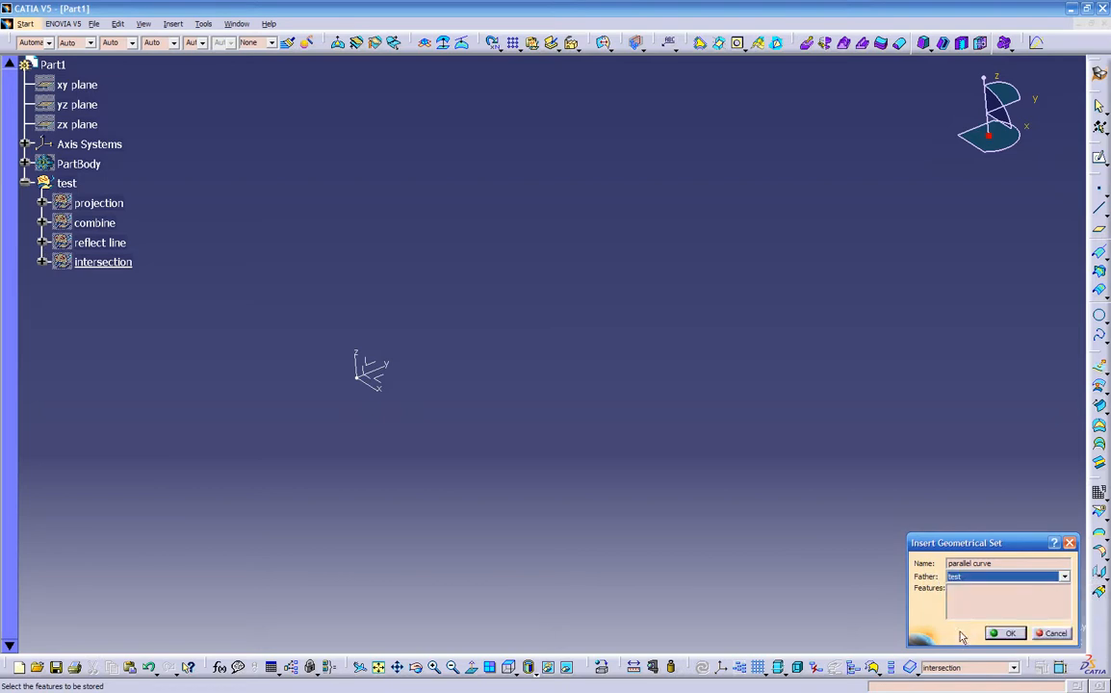
click(1001, 634)
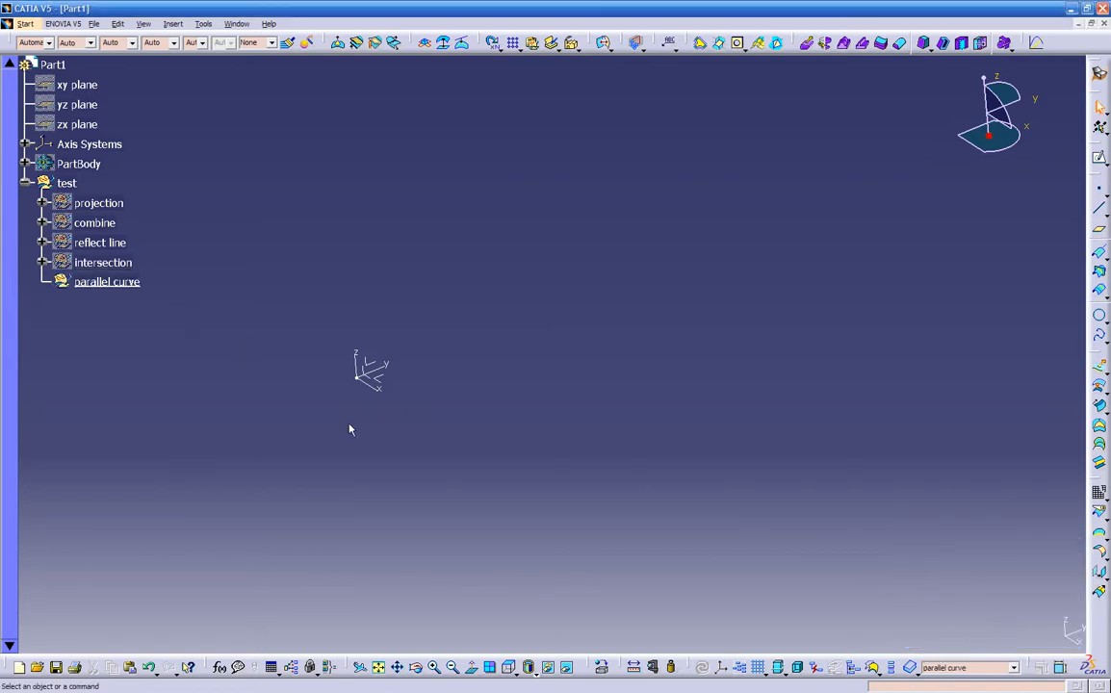
Sketch a line about 8.77 in long on the xy plane, lying along the horizontal axis, and leave the sketch
click(378, 375)
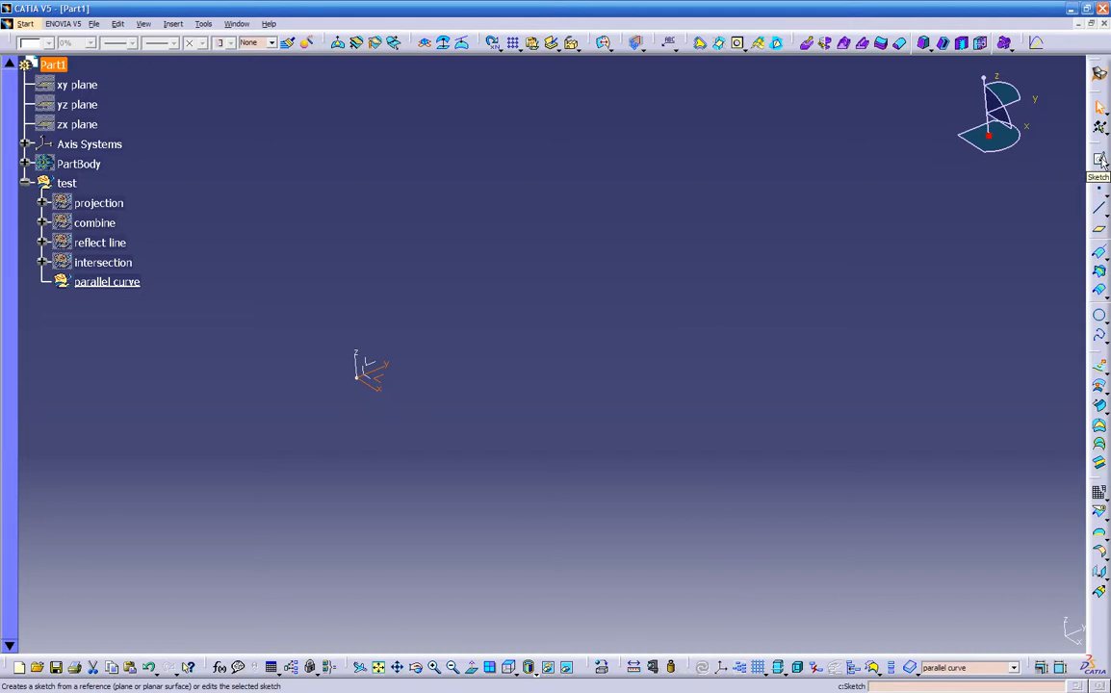
click(1099, 160)
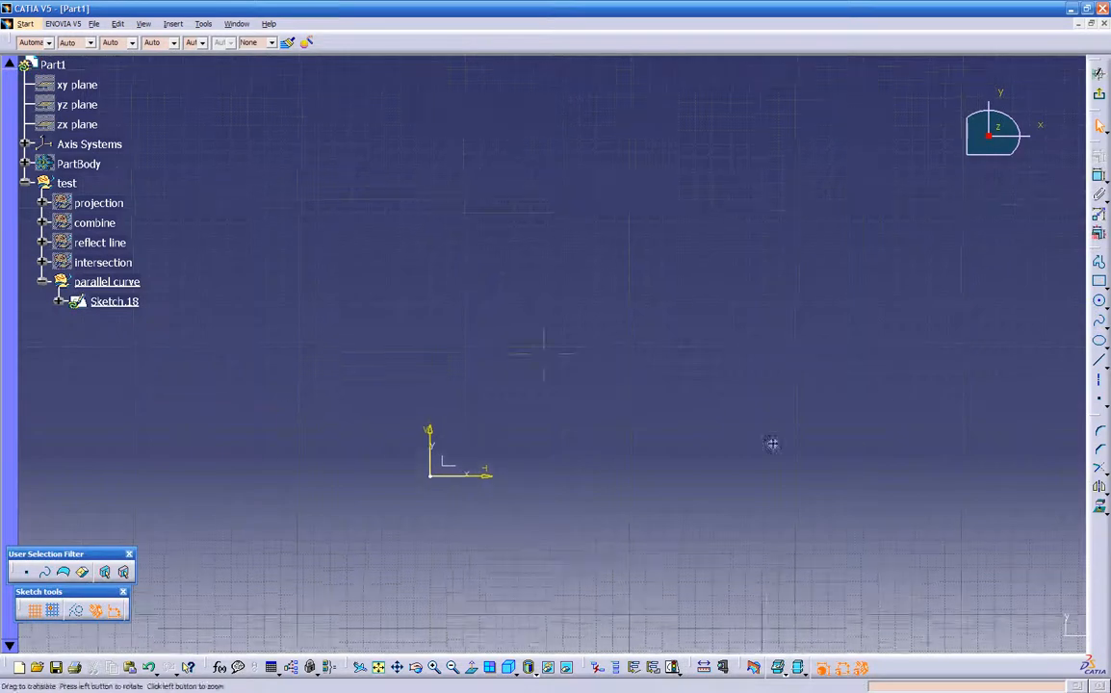
click(1098, 359)
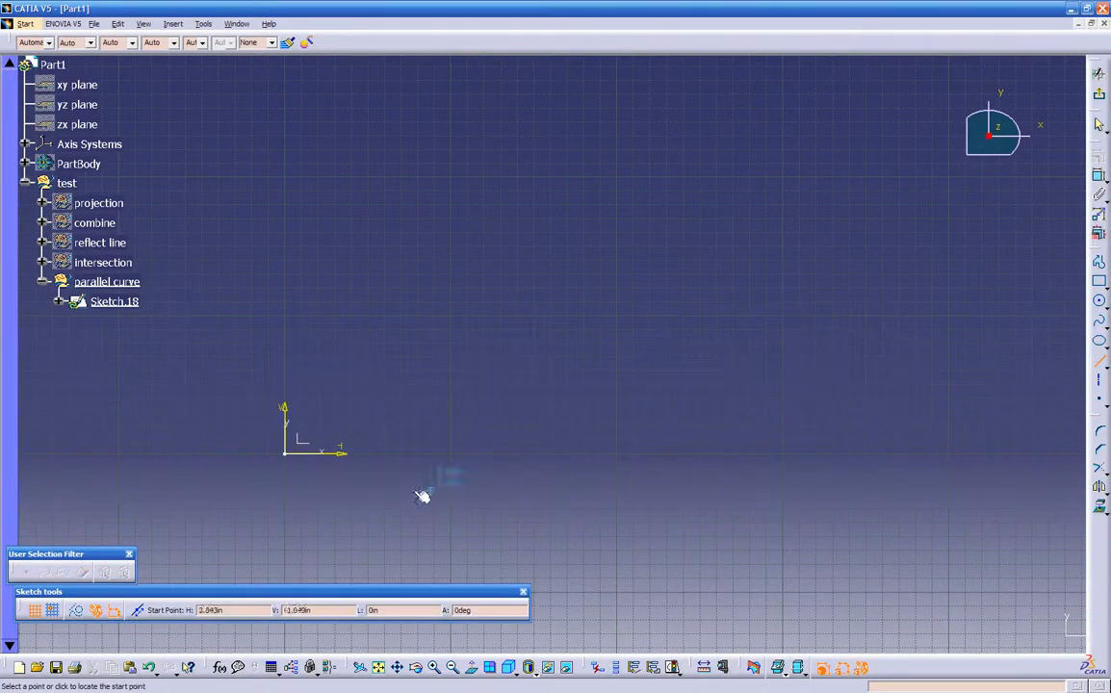
click(400, 453)
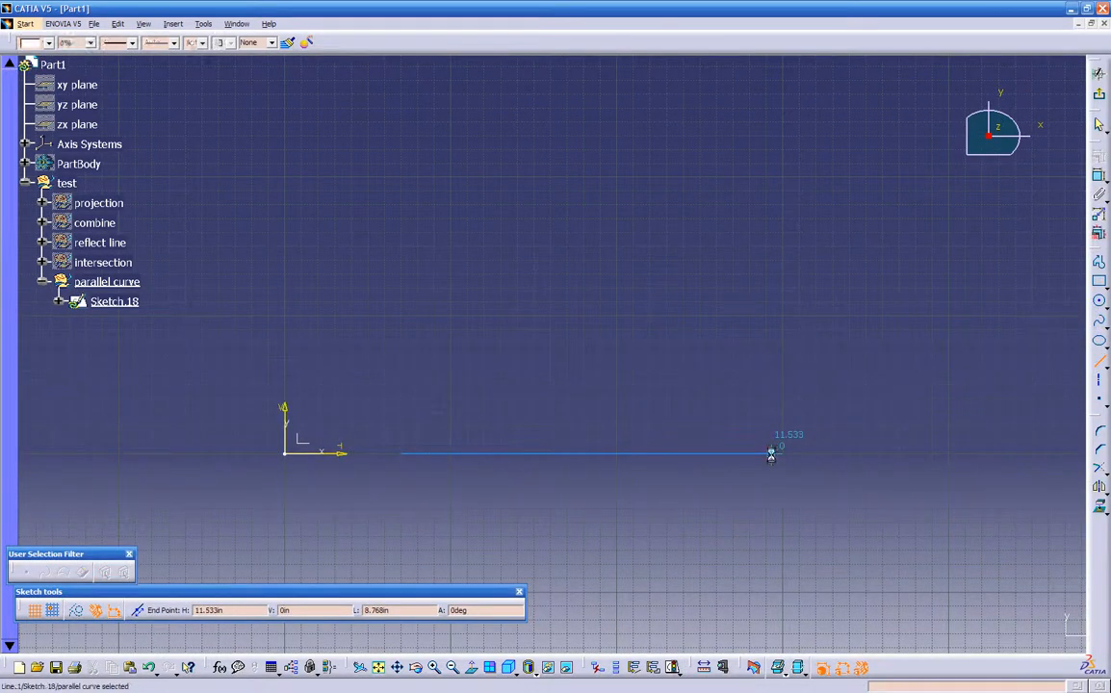
click(772, 454)
click(1097, 95)
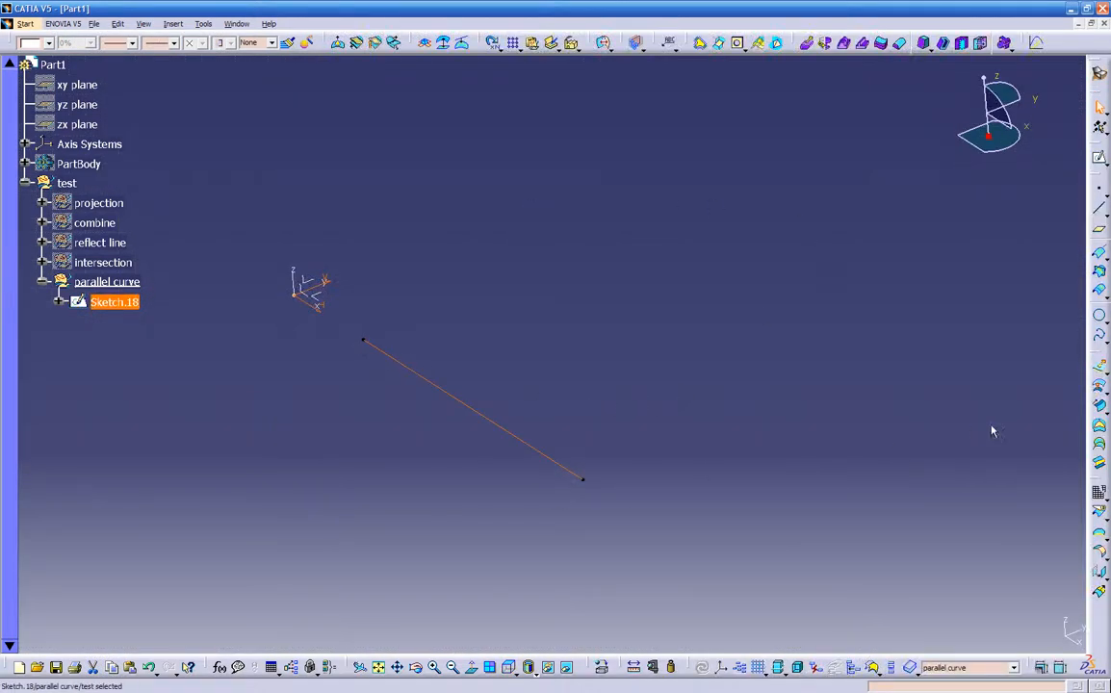
Extrude the line sketch into a surface along the Y axis with limits of 3.661 in and 2.126 in
click(1099, 369)
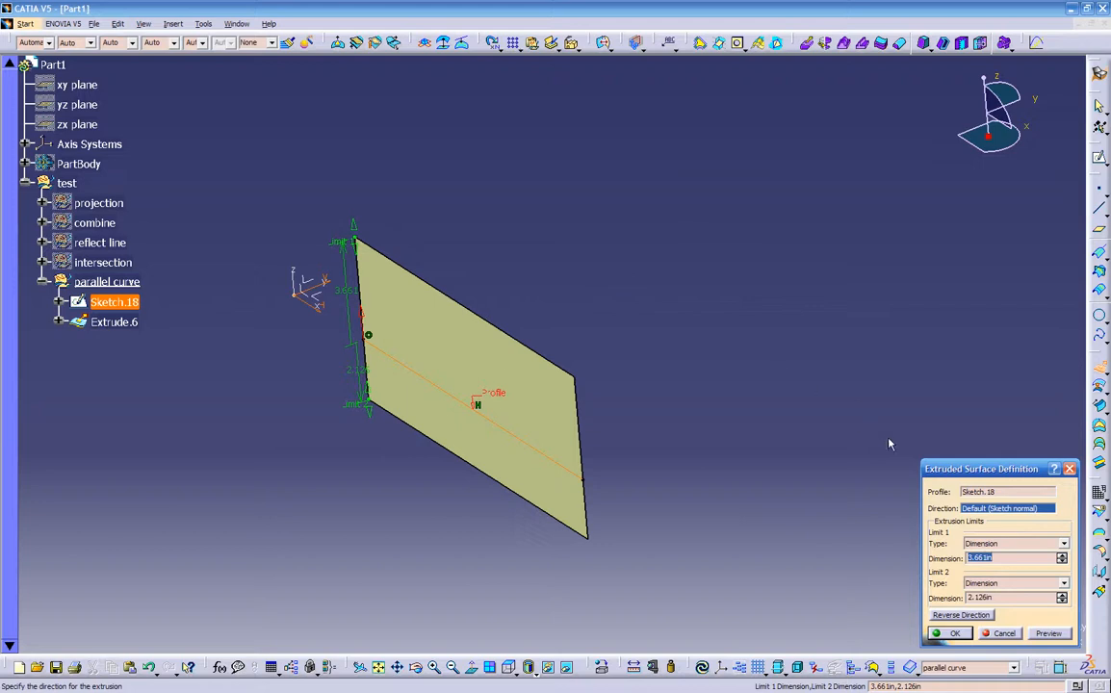
click(970, 504)
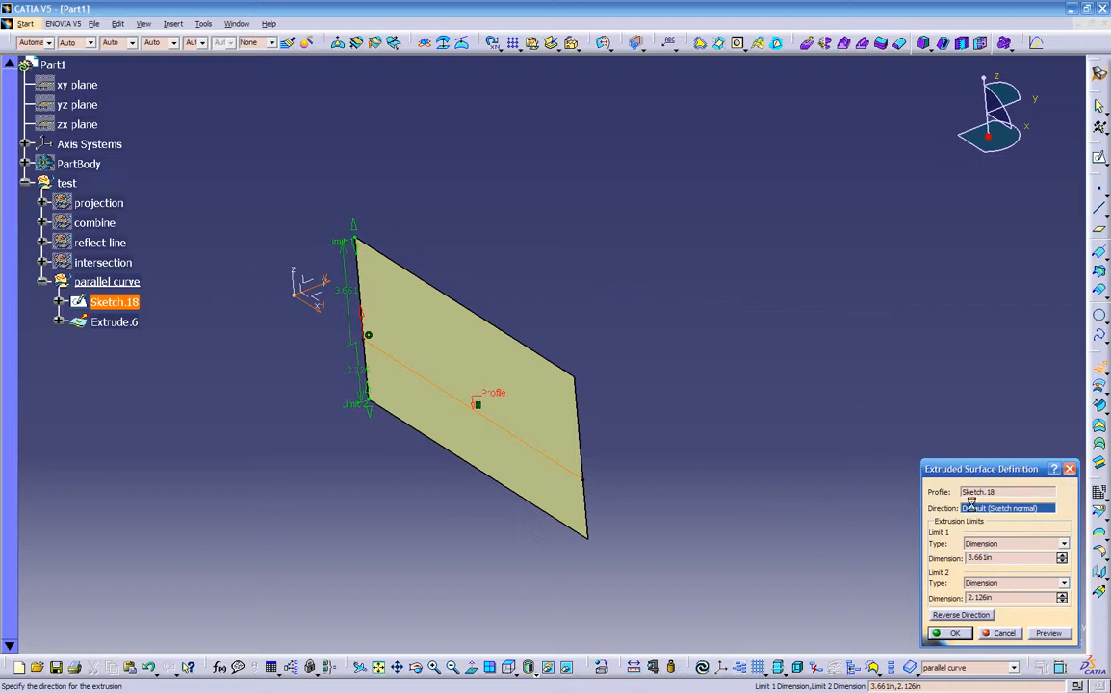
click(323, 286)
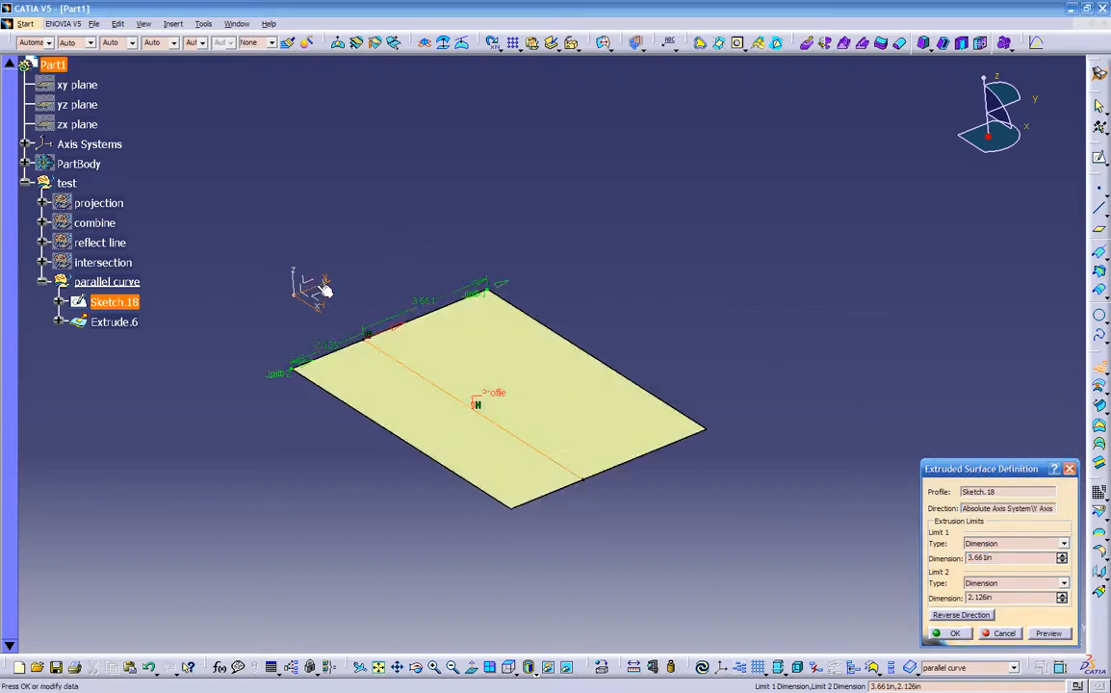
middle_drag(554, 444, 583, 396)
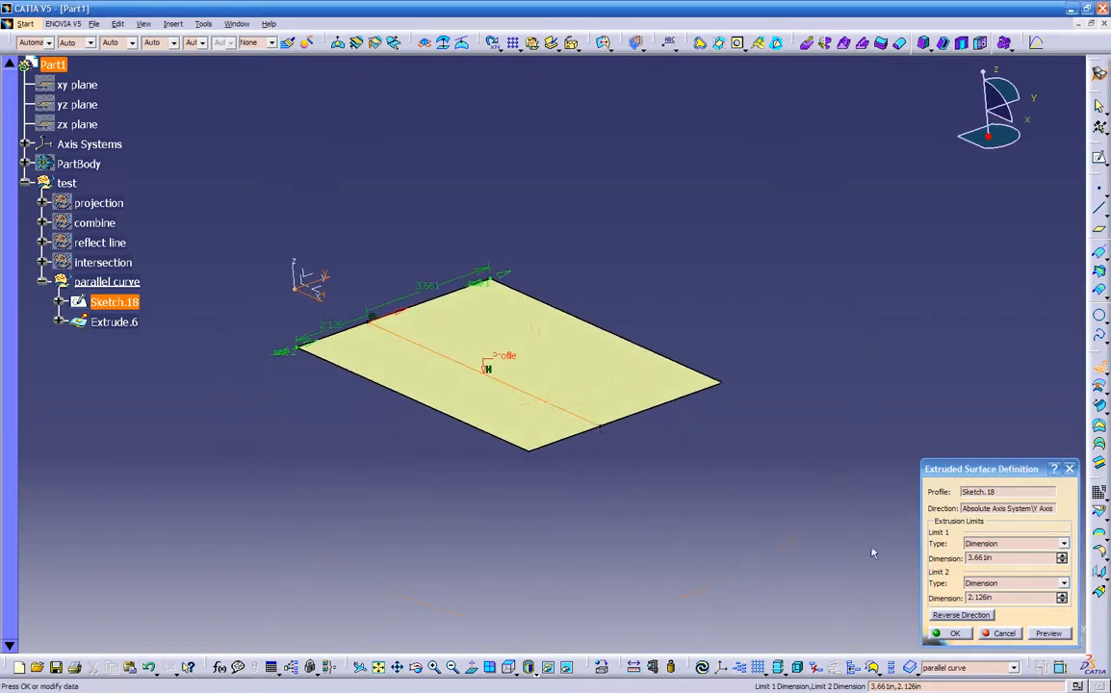
click(961, 636)
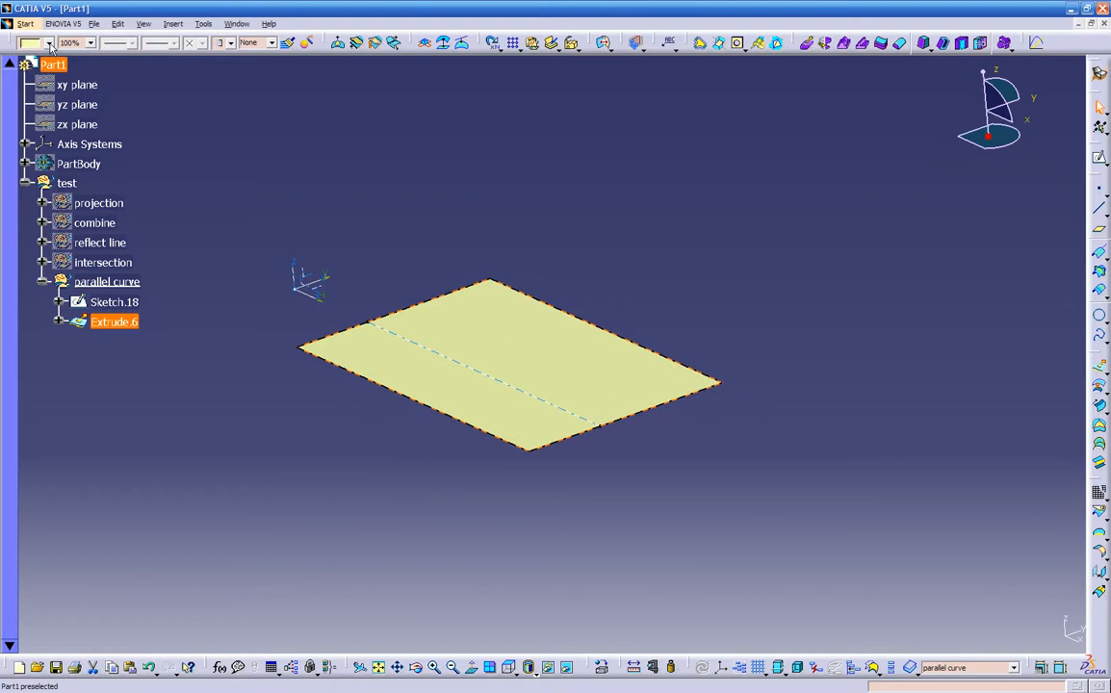
Change the extruded surface's colour to dark red
click(413, 233)
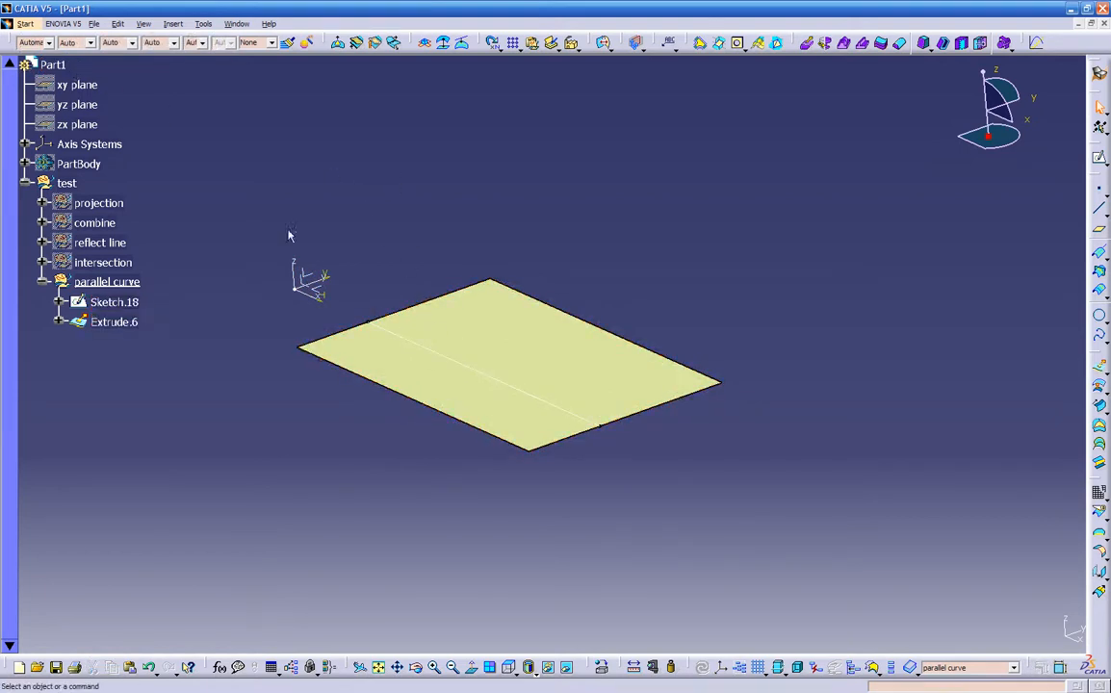
click(462, 315)
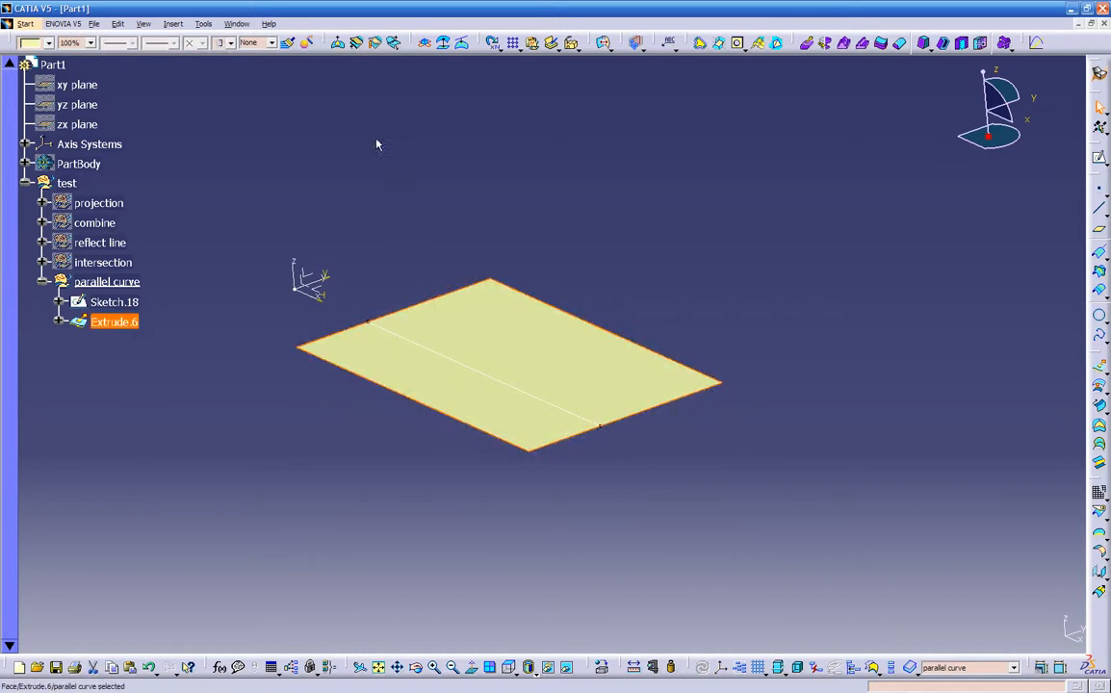
click(35, 45)
click(34, 207)
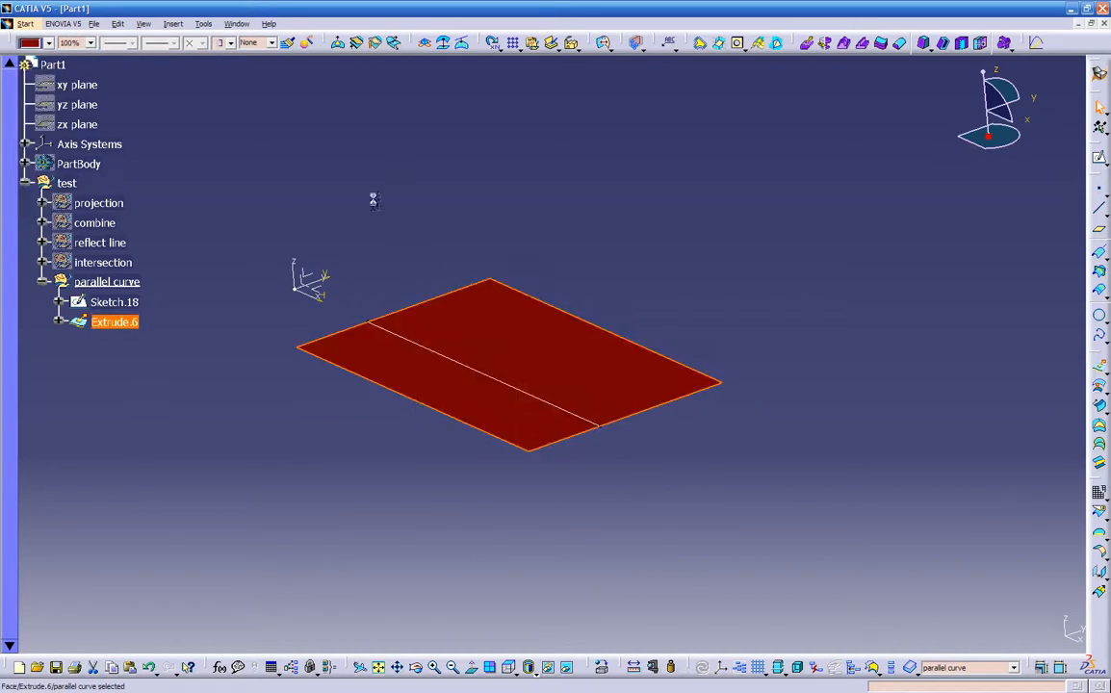
click(448, 311)
Hide the line sketch used as the extrusion profile
click(440, 353)
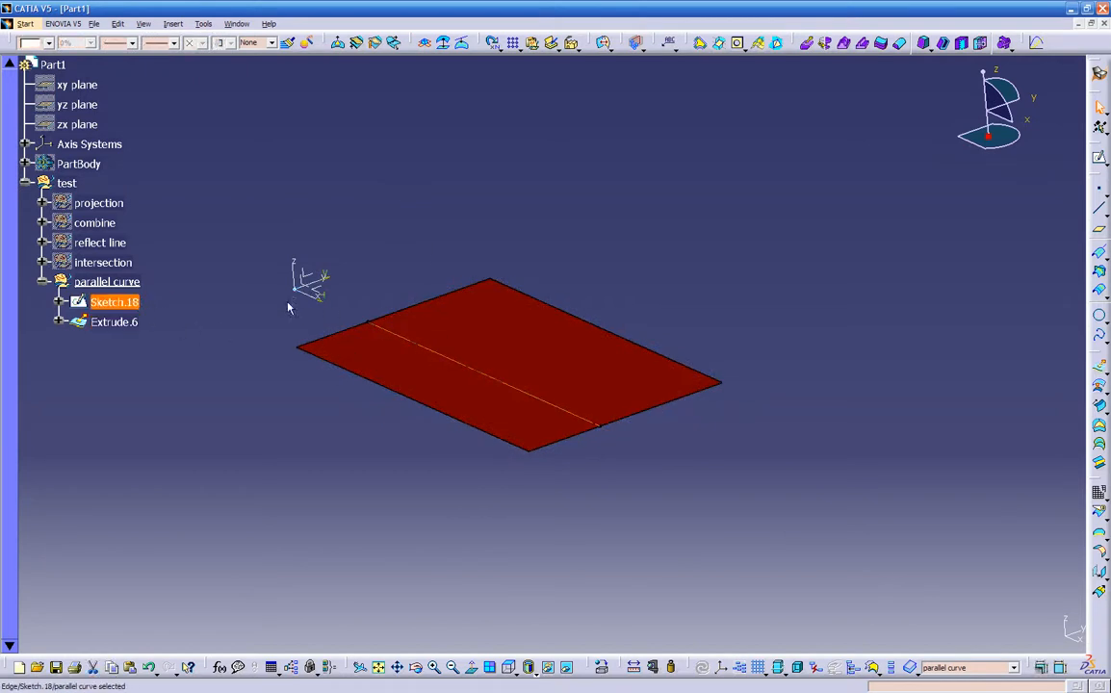
right_click(144, 304)
click(154, 306)
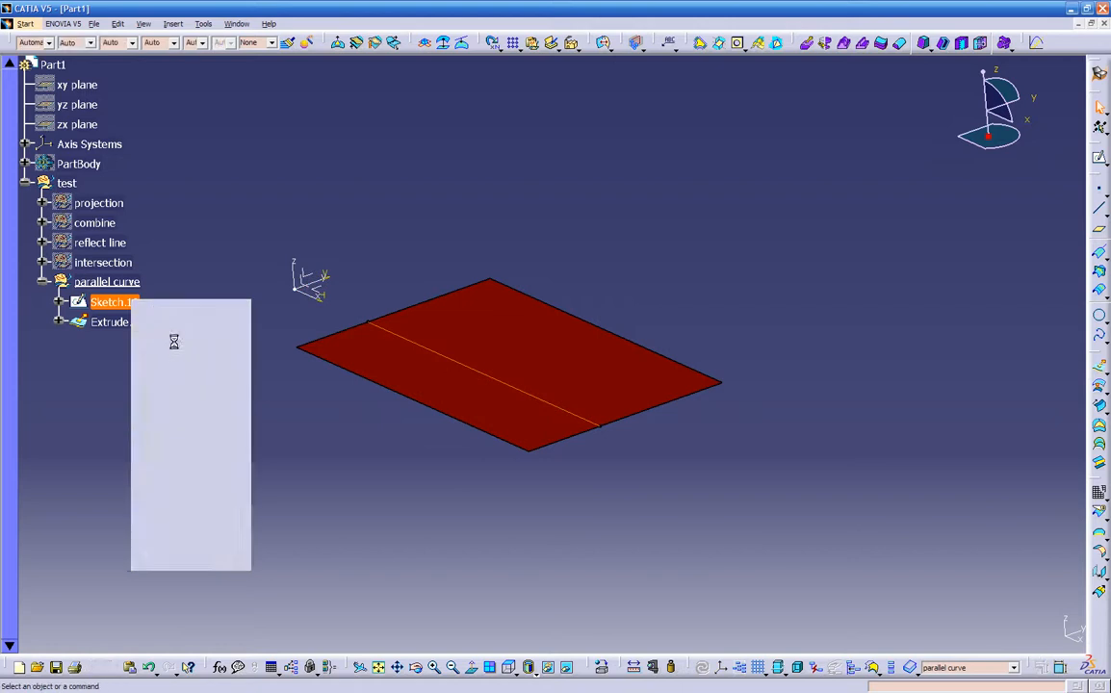
Sketch an arched spline through three points across the middle of the red surface and leave the sketch
click(404, 323)
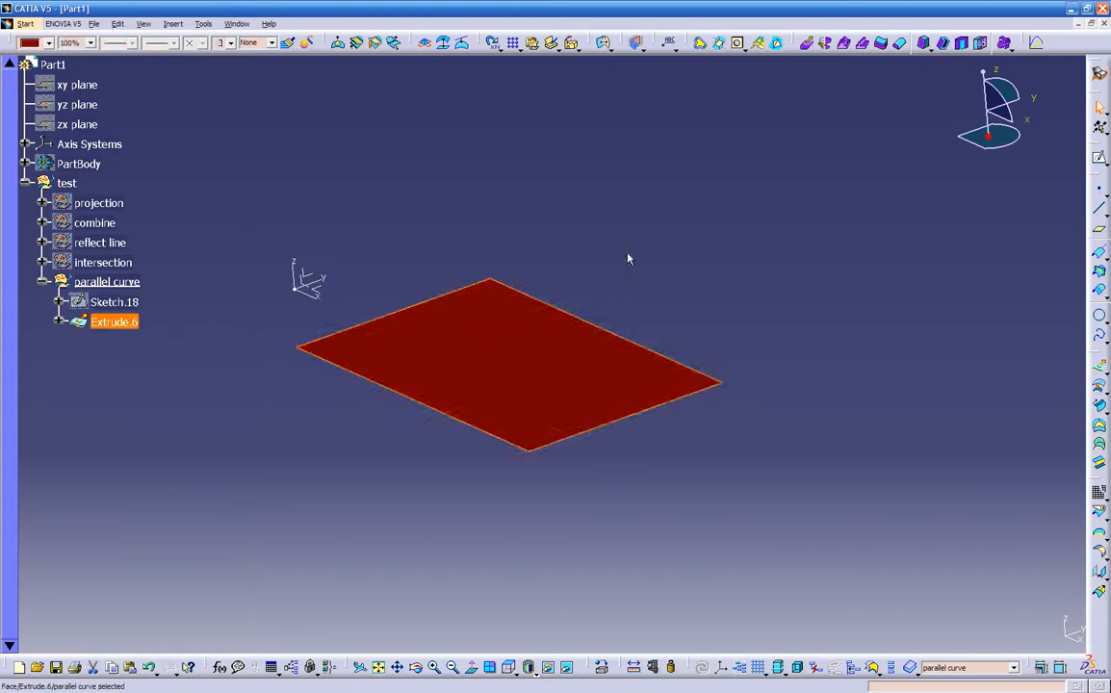
click(1098, 156)
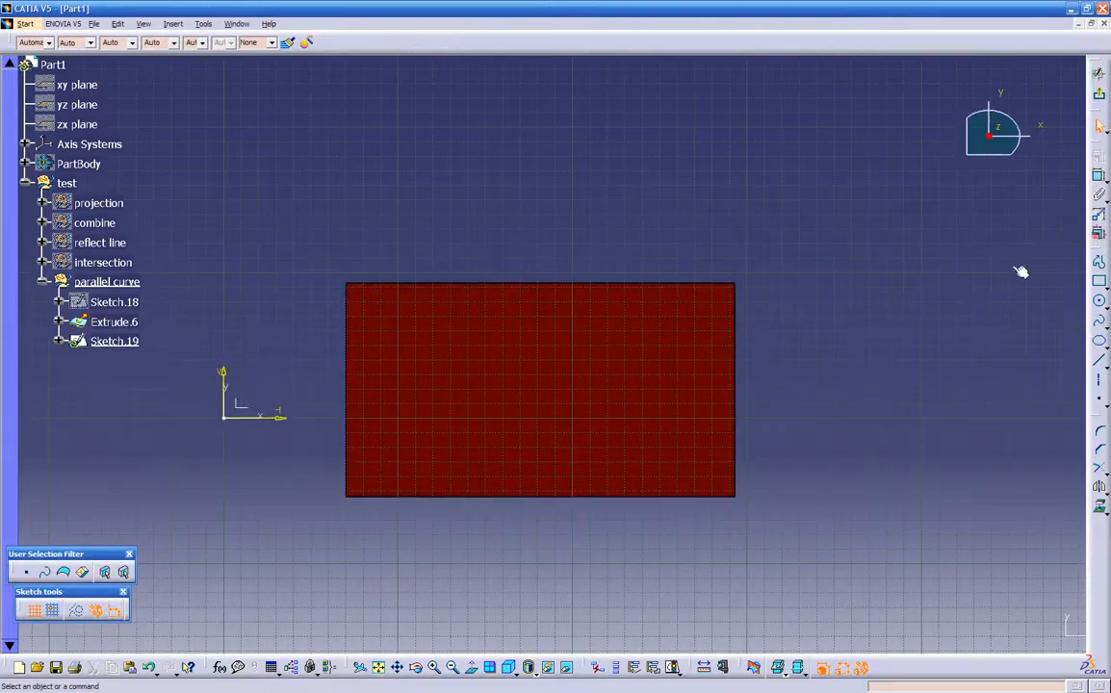
click(1097, 323)
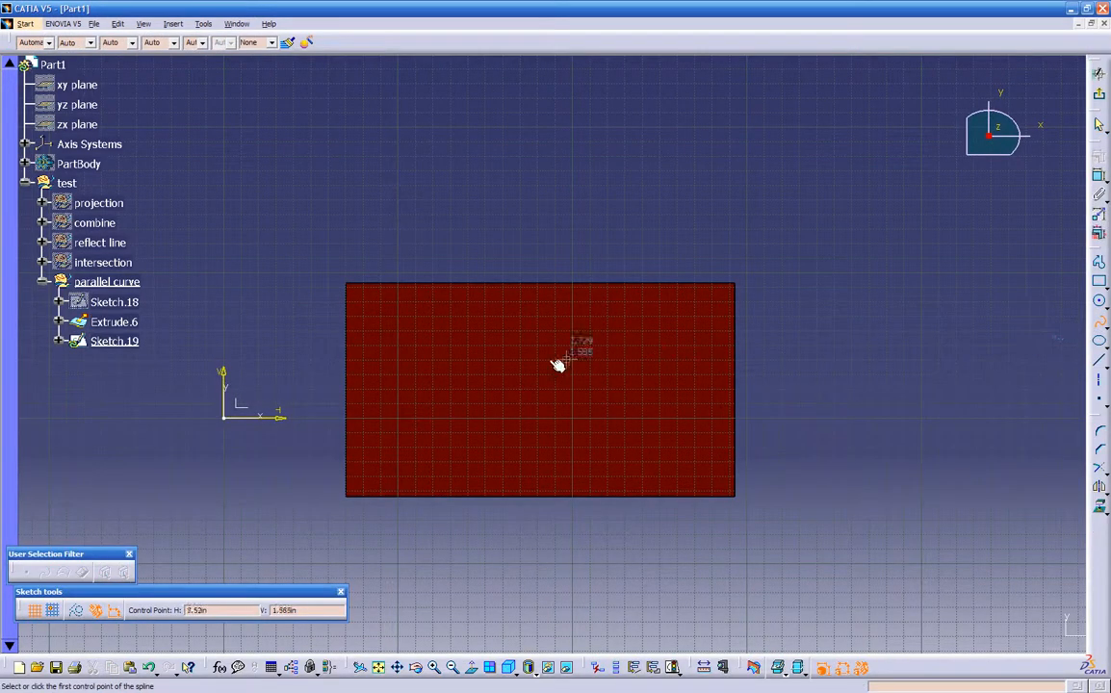
click(442, 385)
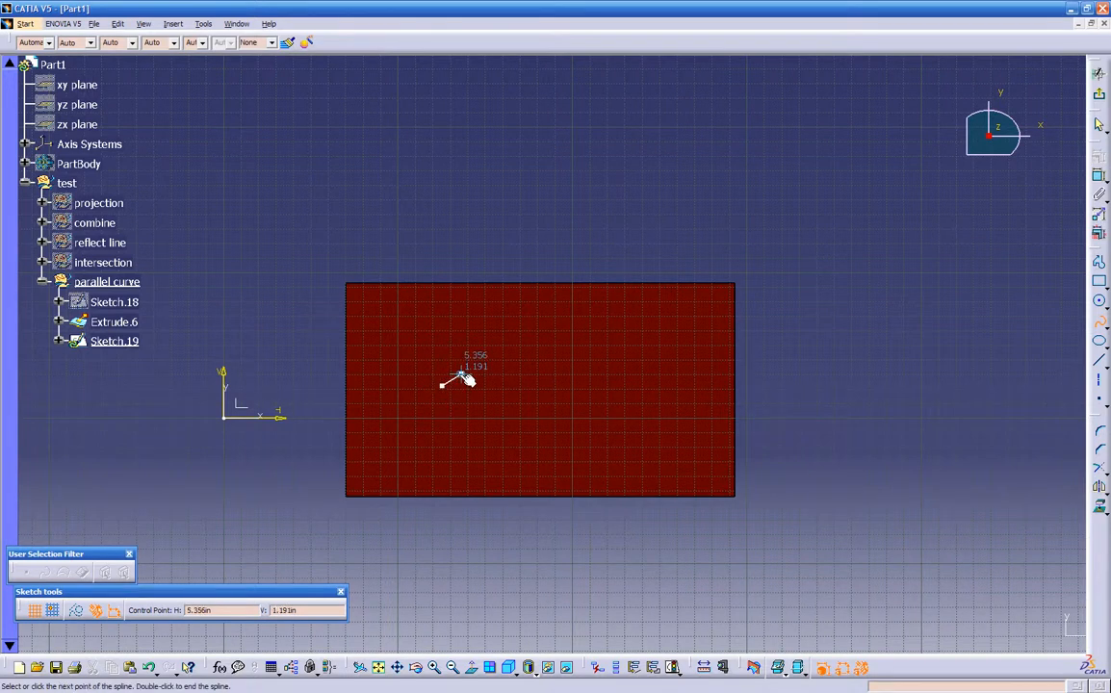
click(525, 355)
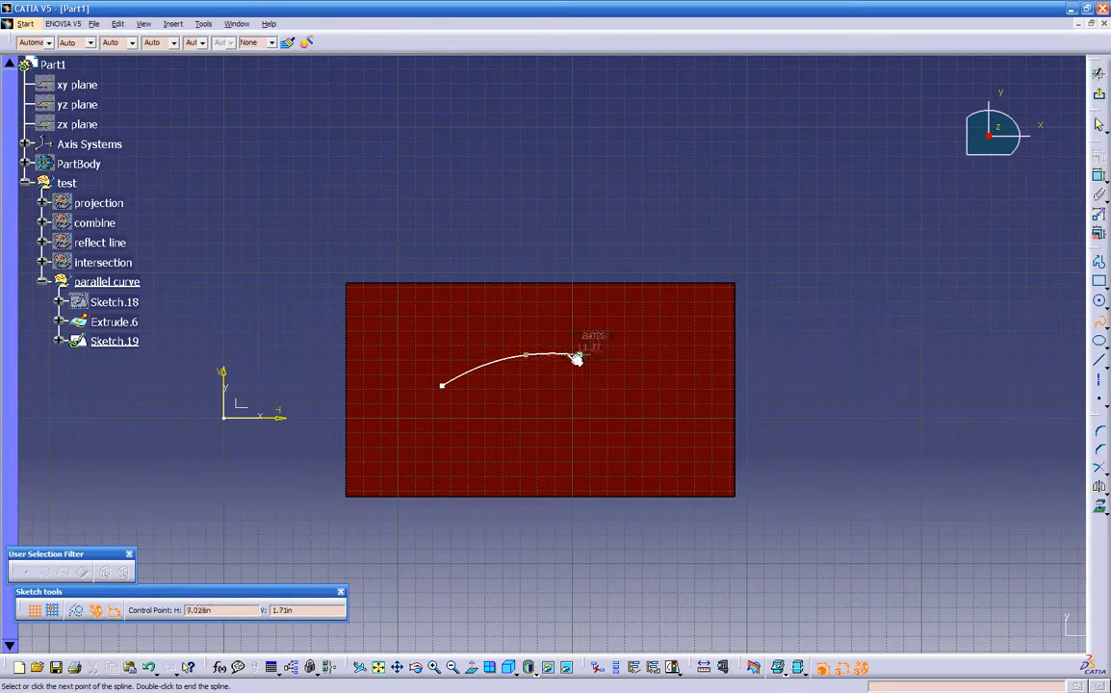
click(656, 385)
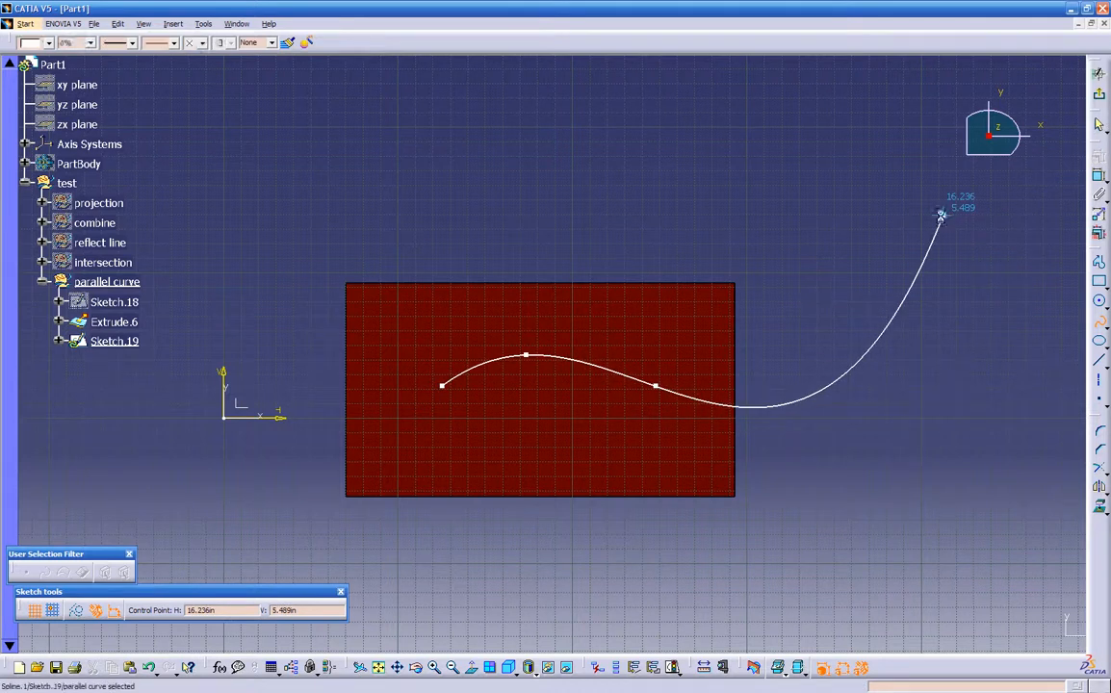
key(Escape)
click(1098, 73)
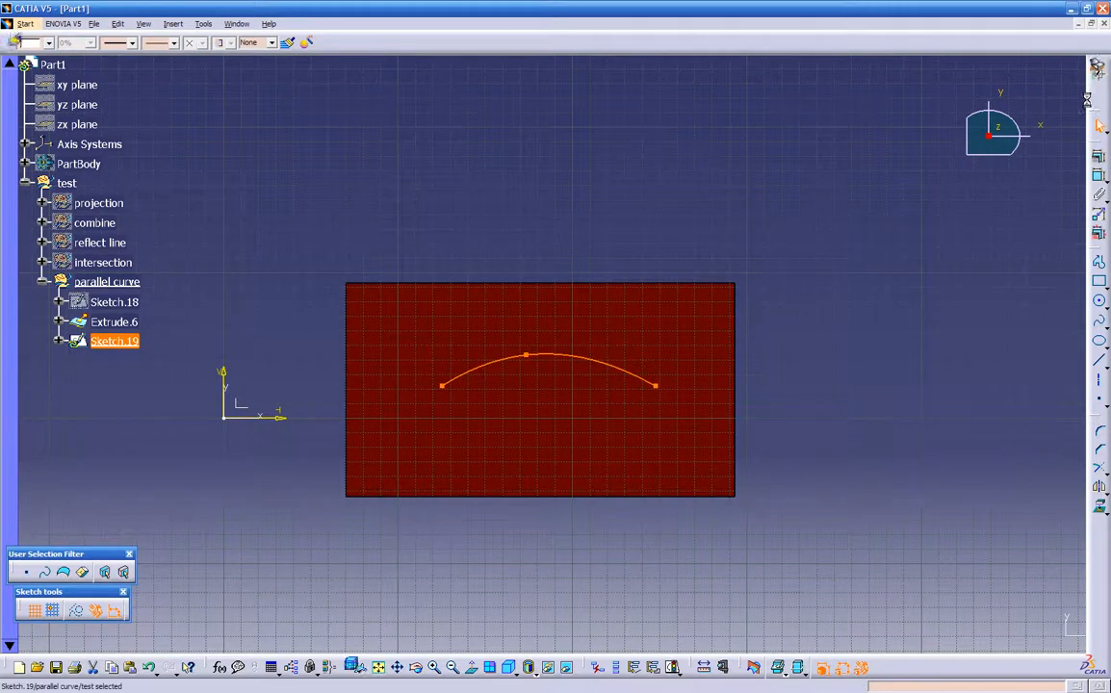
mouse_move(845, 344)
middle_down()
mouse_move(509, 446)
mouse_move(565, 471)
mouse_move(508, 444)
mouse_move(526, 480)
middle_up()
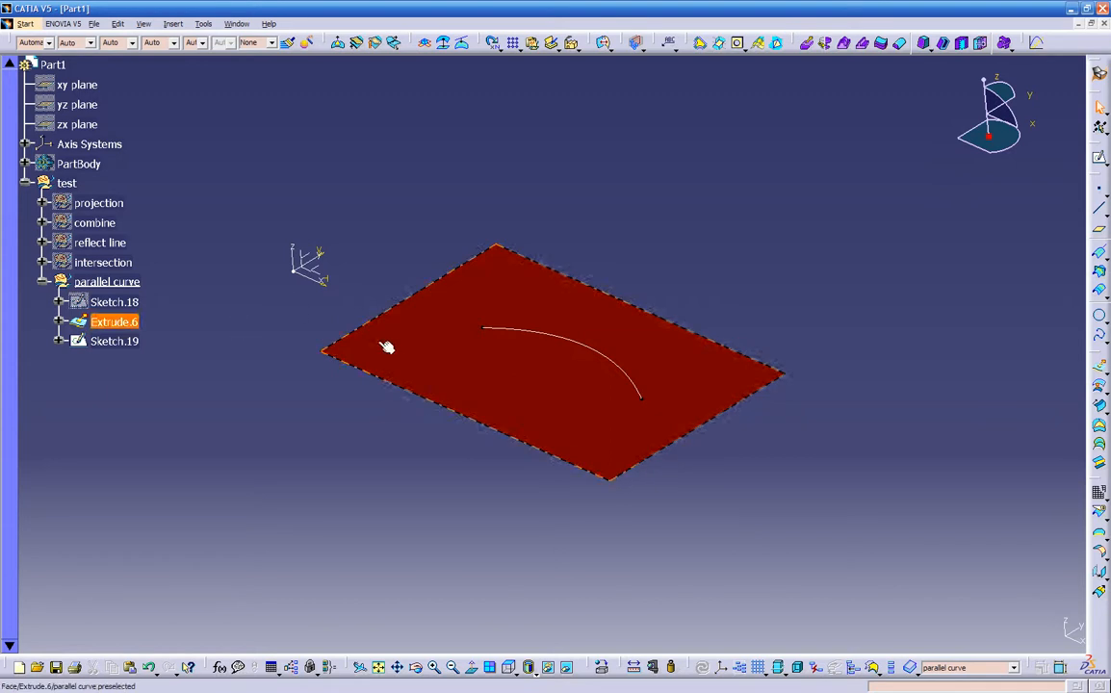
Sketch a single point on the red surface, below the middle of the spline, in a new sketch and select that sketch
click(527, 396)
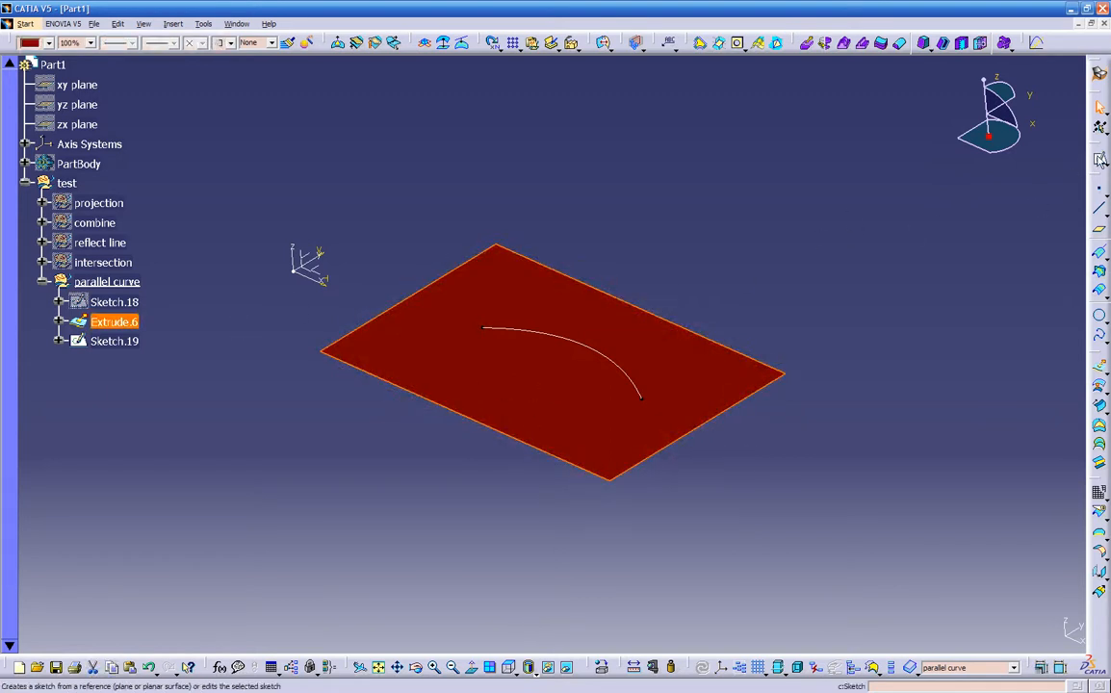
click(1100, 158)
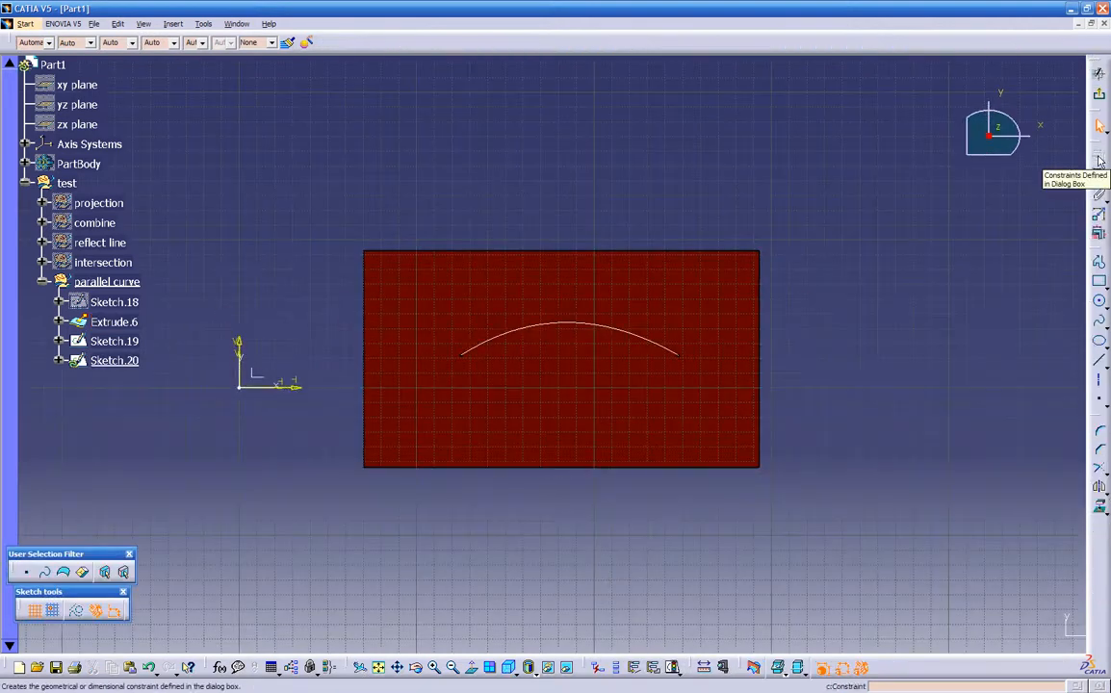
click(1098, 399)
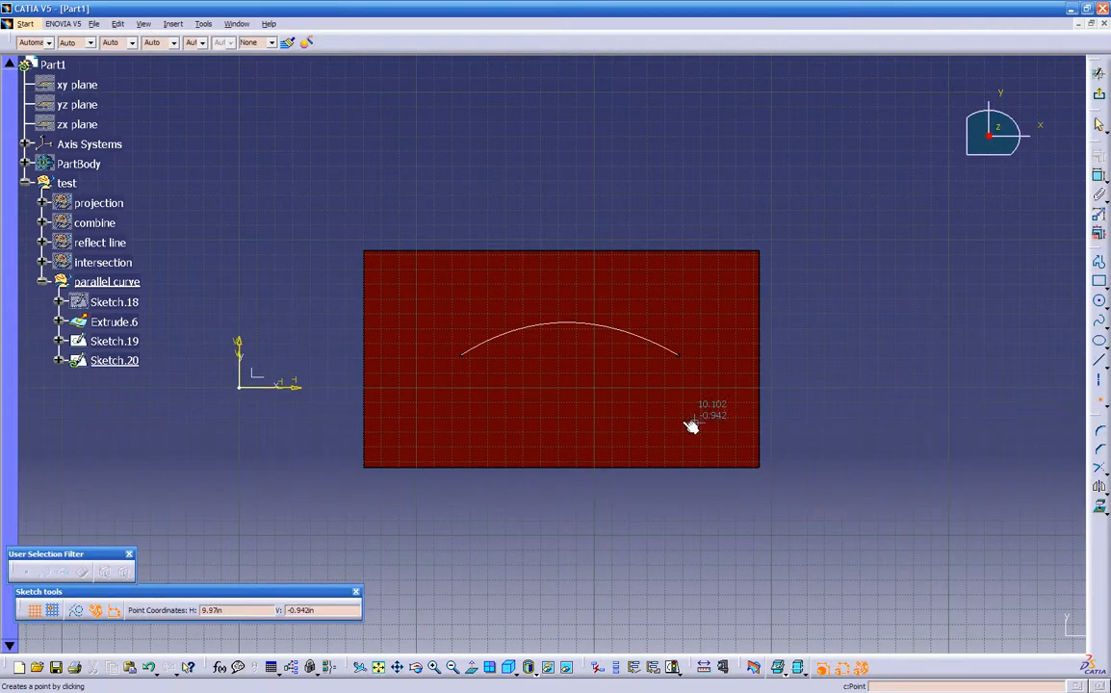
click(563, 410)
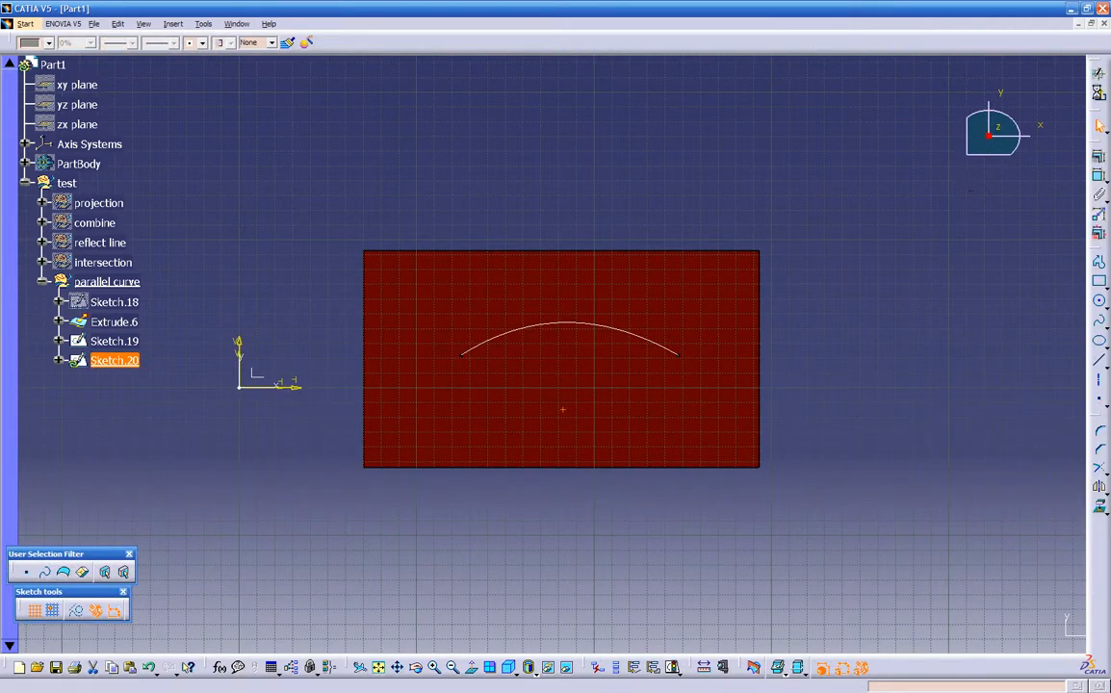
click(1098, 126)
click(756, 521)
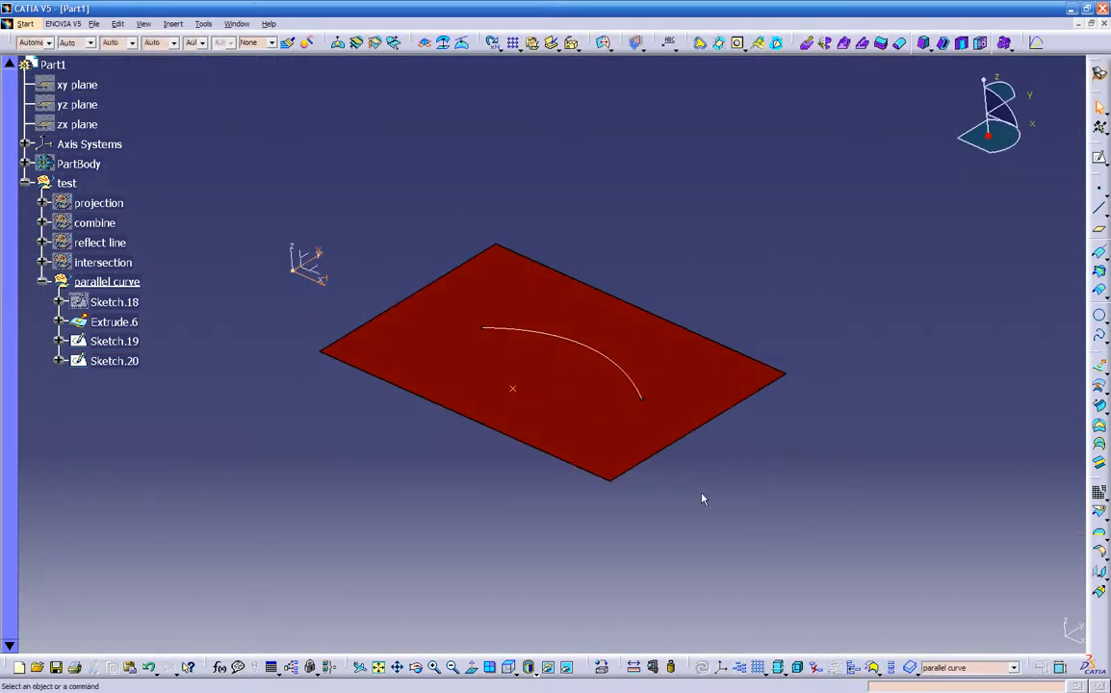
click(114, 360)
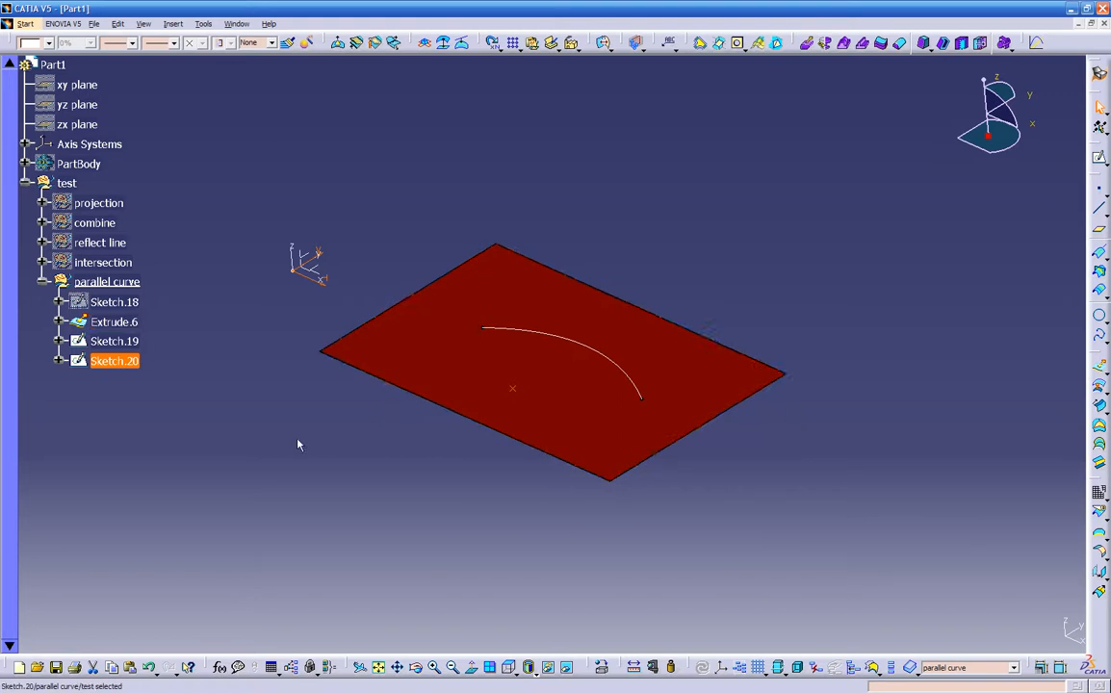
Create a point on the absolute axis system's XY plane at about H 6.78 in and V -0.657 in, near the sketched point
click(437, 224)
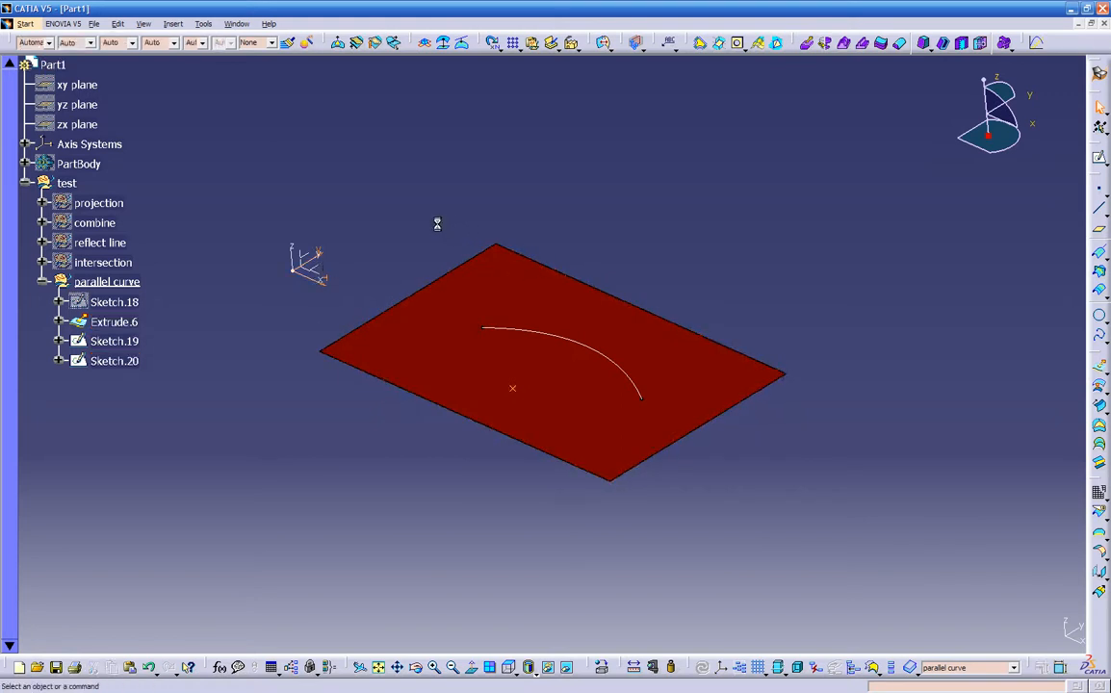
click(322, 271)
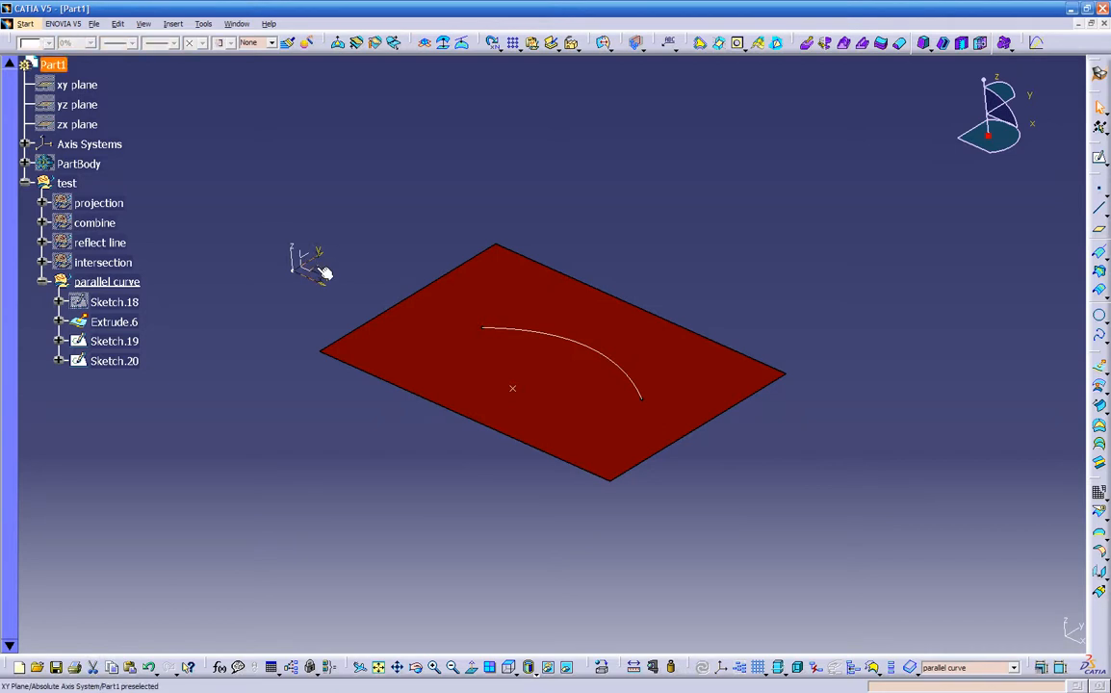
click(1101, 195)
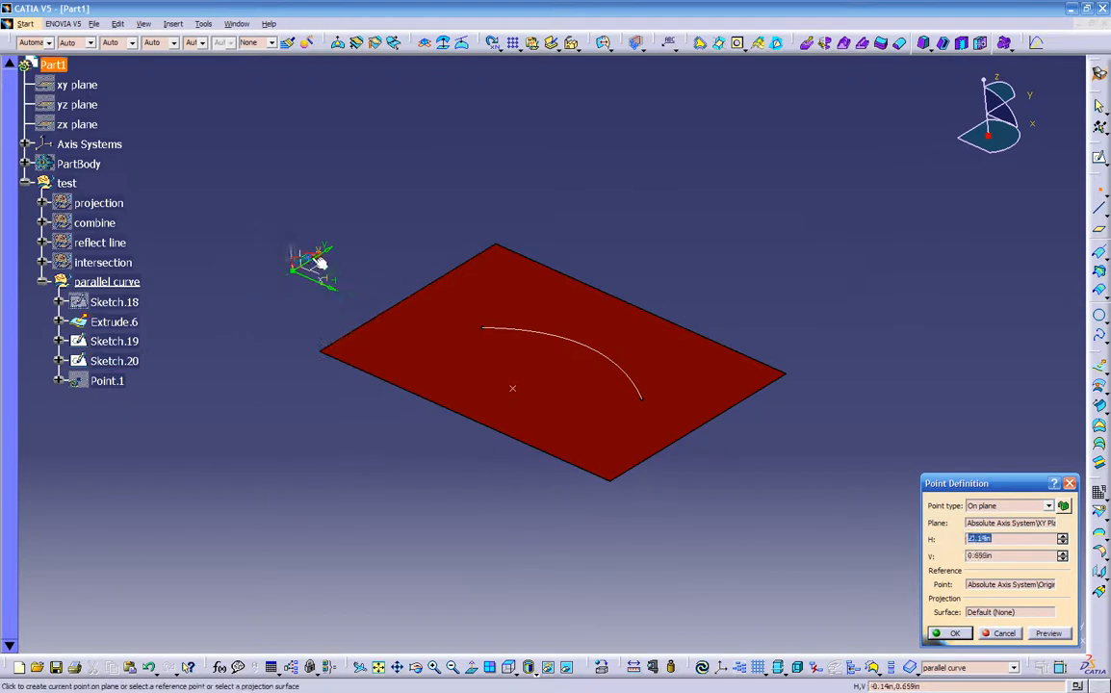
click(507, 388)
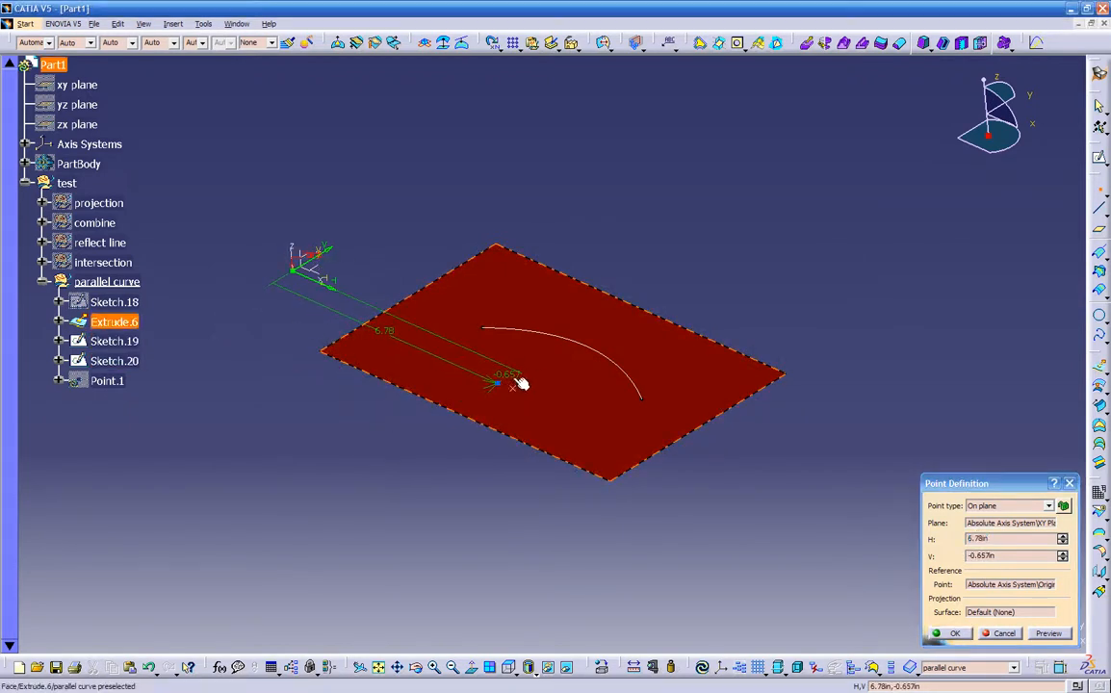
click(954, 634)
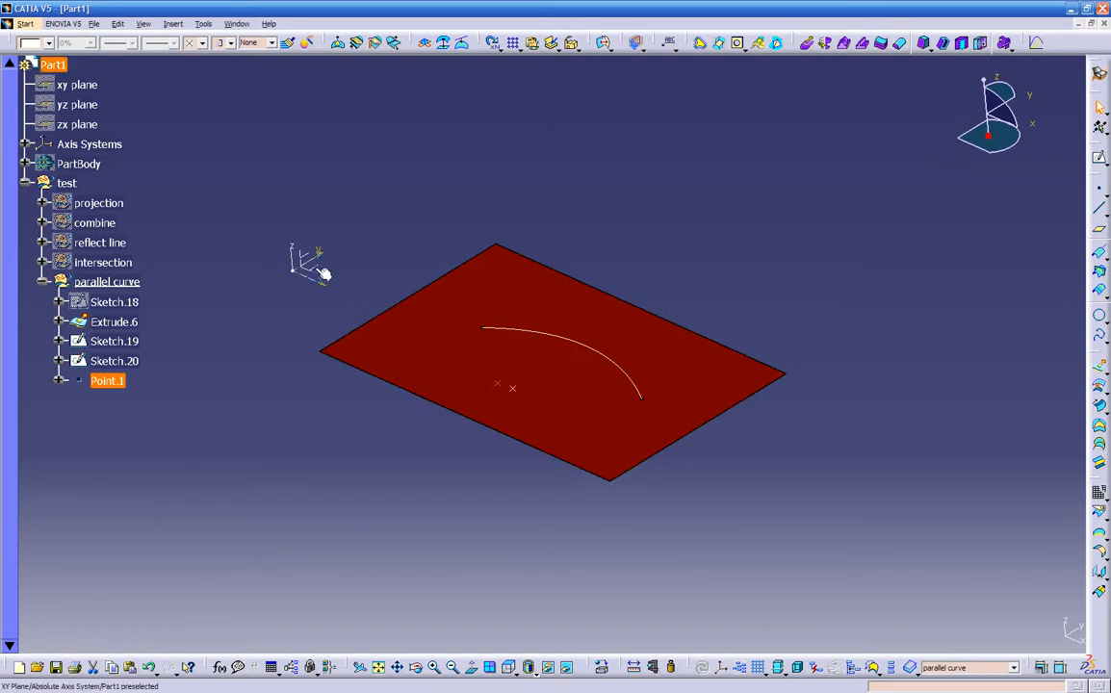
Review the new on-plane point's definition, including its plane and H and V offsets, and close it without changes
double_click(506, 385)
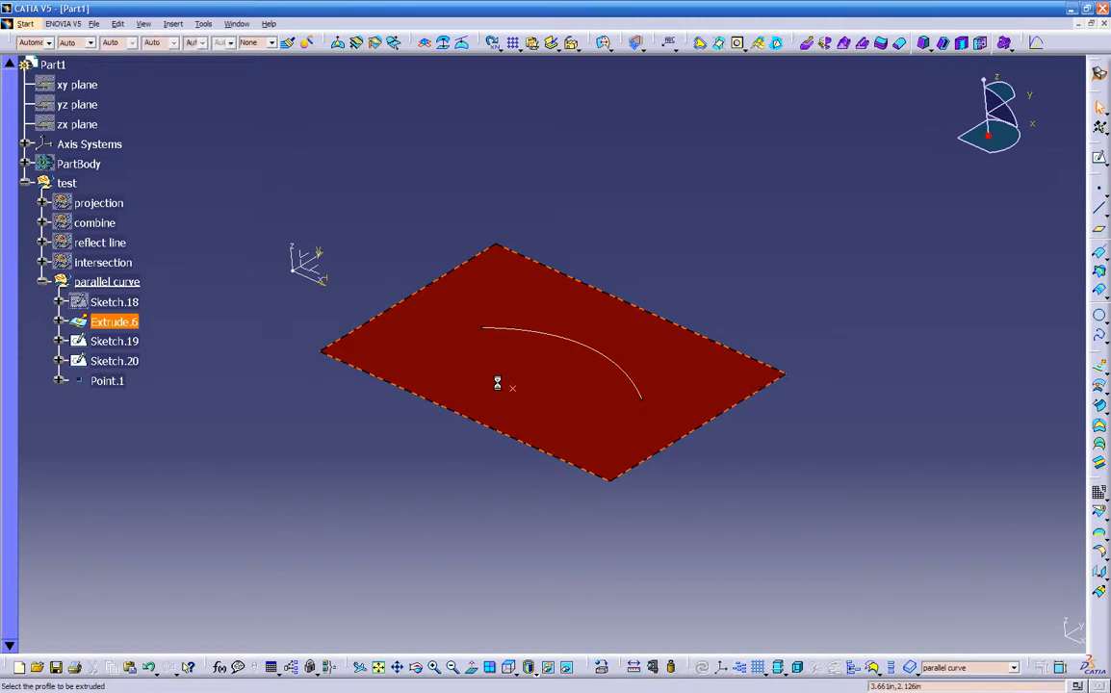
click(1004, 633)
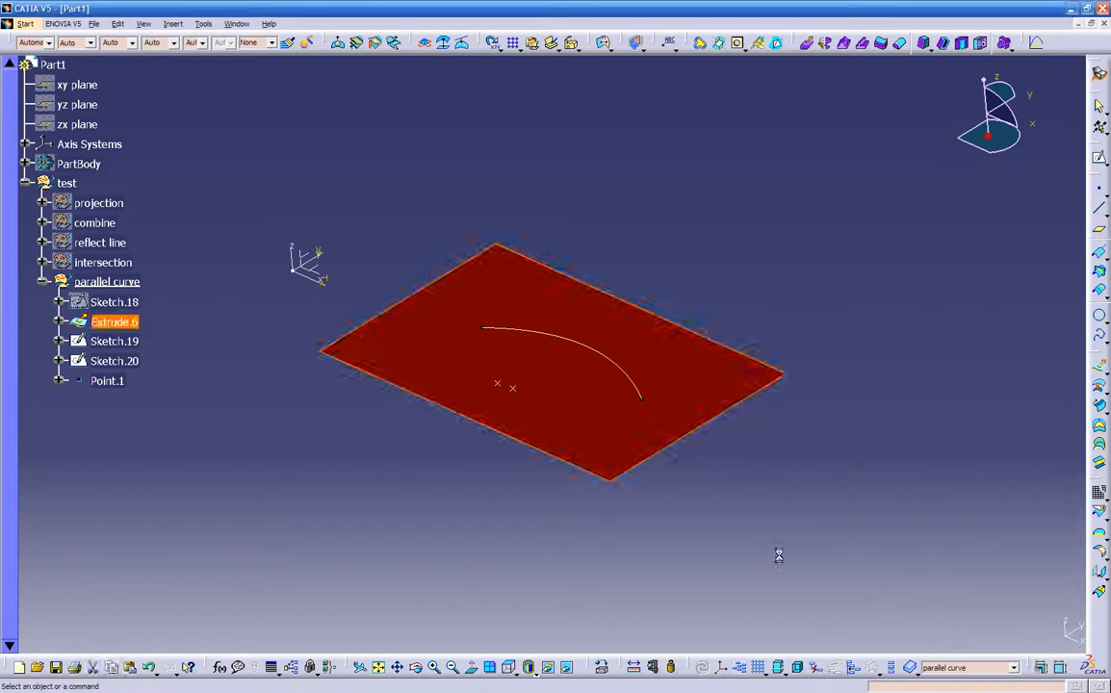
double_click(113, 383)
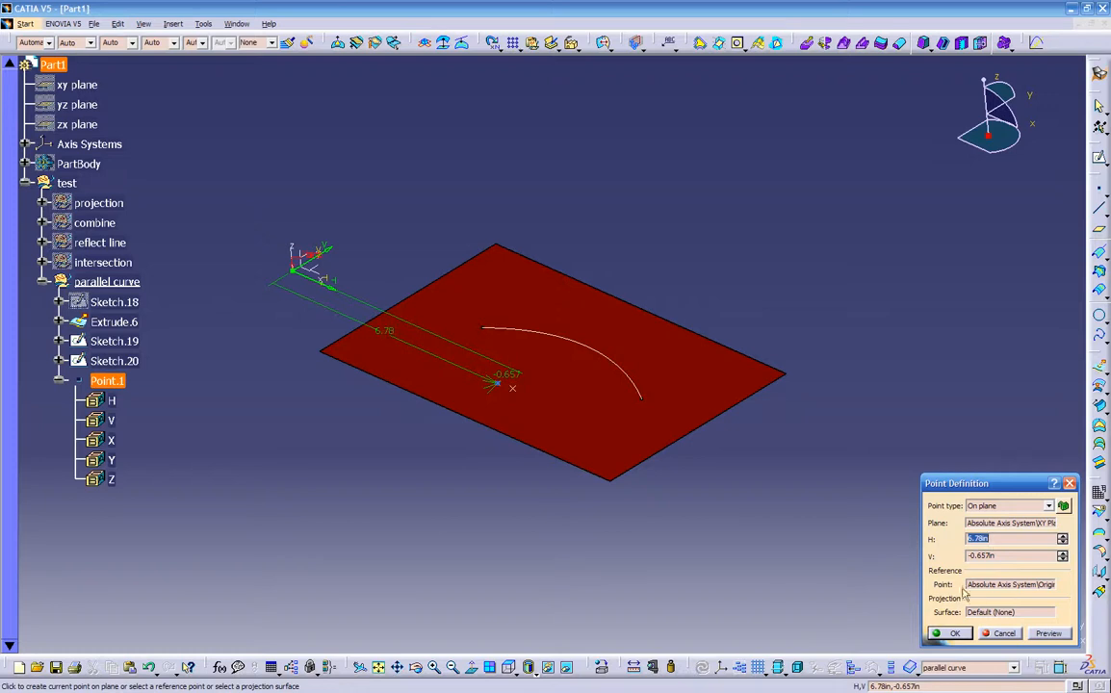
click(1003, 634)
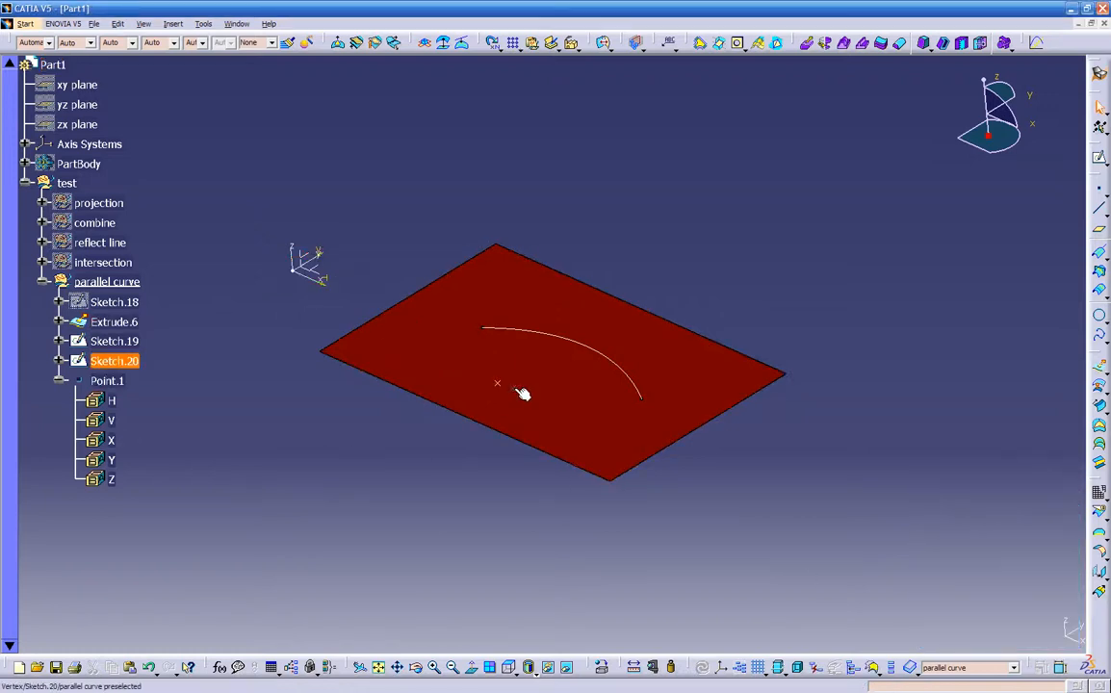
click(60, 381)
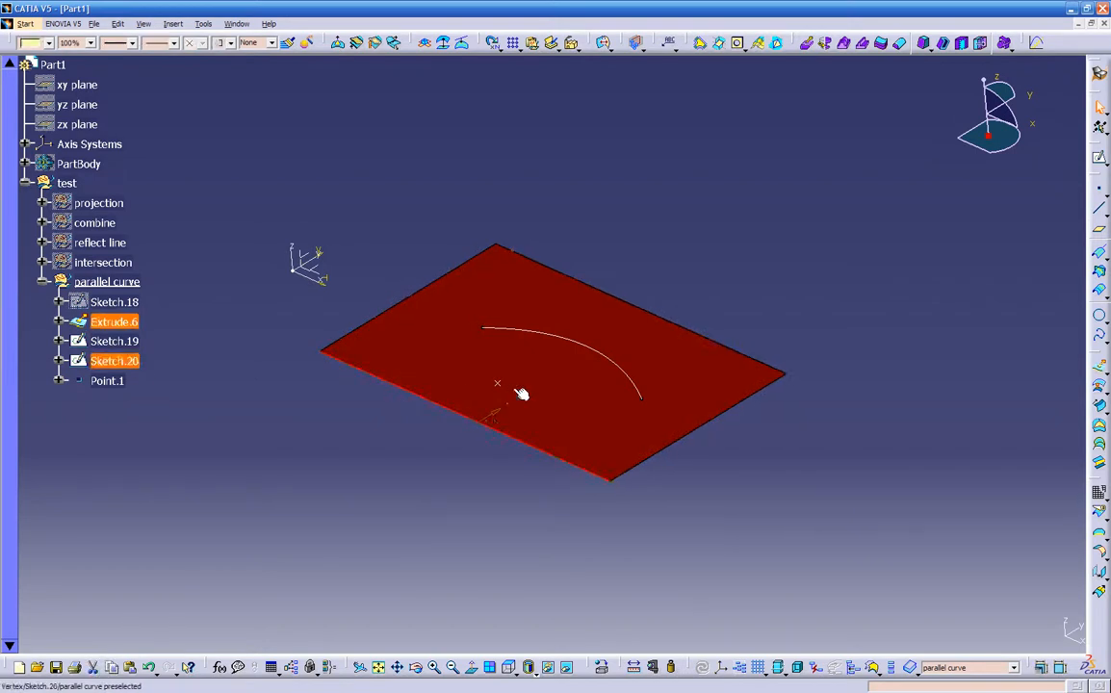
Disassemble the single-point sketch with the All Cells mode
click(113, 361)
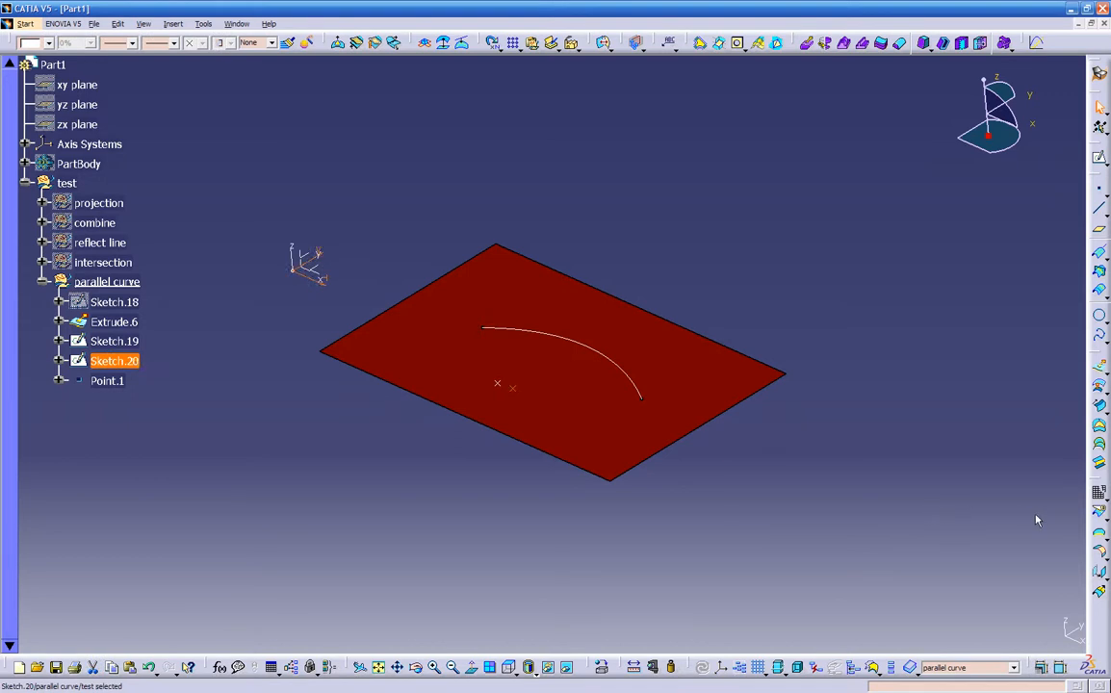
click(1098, 491)
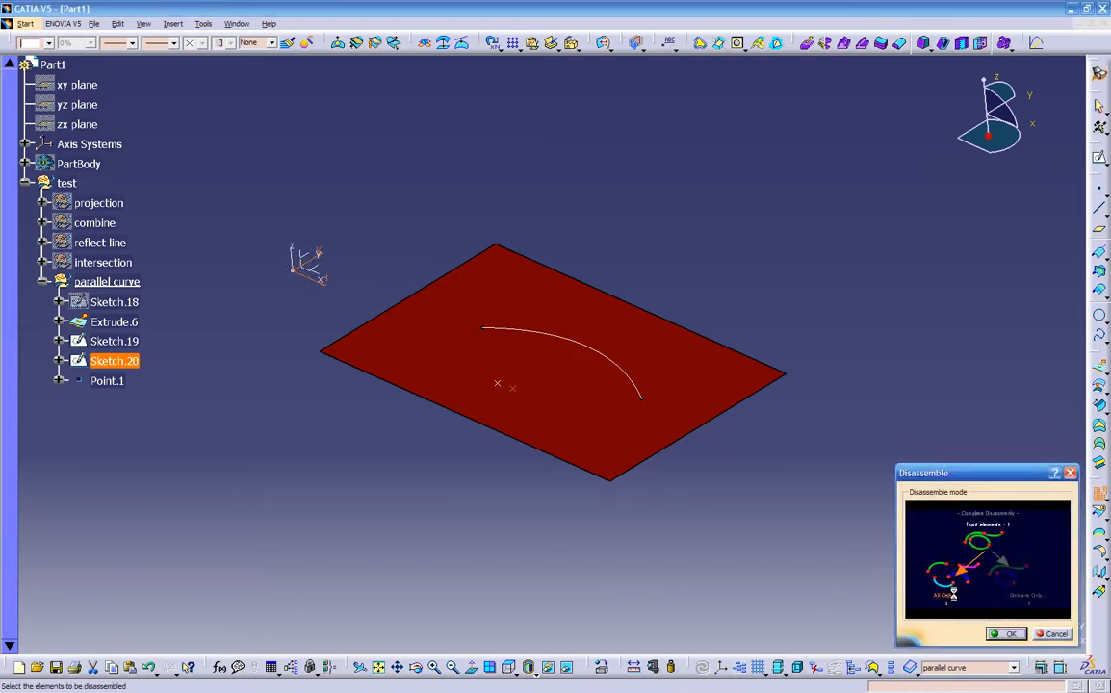
click(1004, 634)
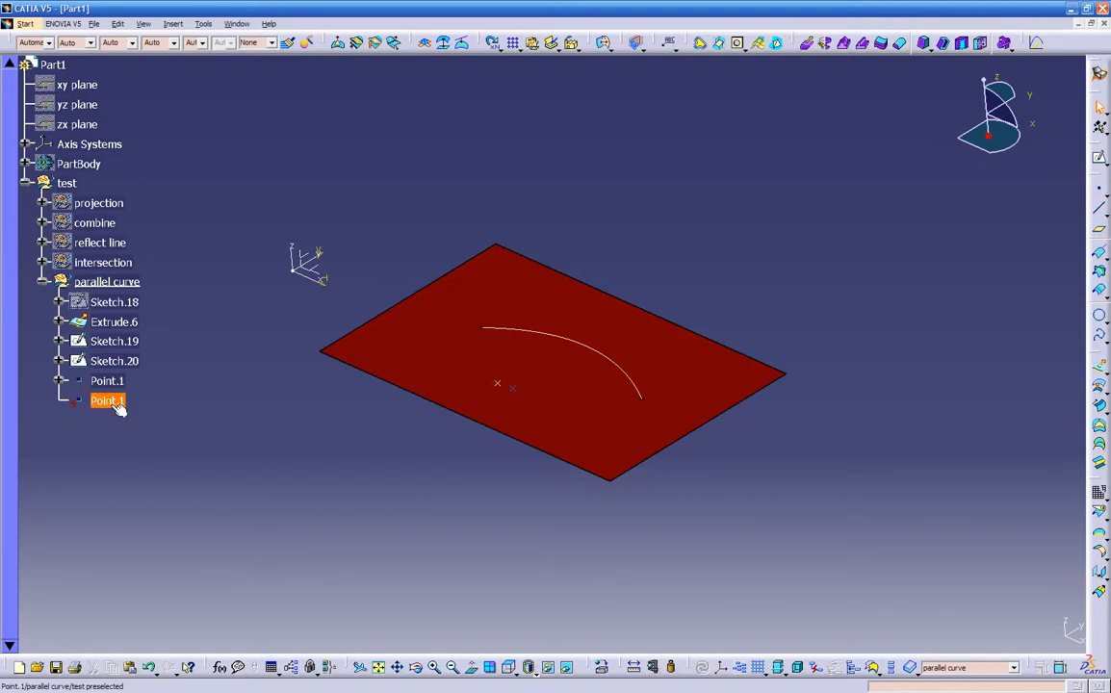
Compare the parametric on-plane point with the disassembled point by inspecting the on-plane point's definition and highlighting each point
click(106, 382)
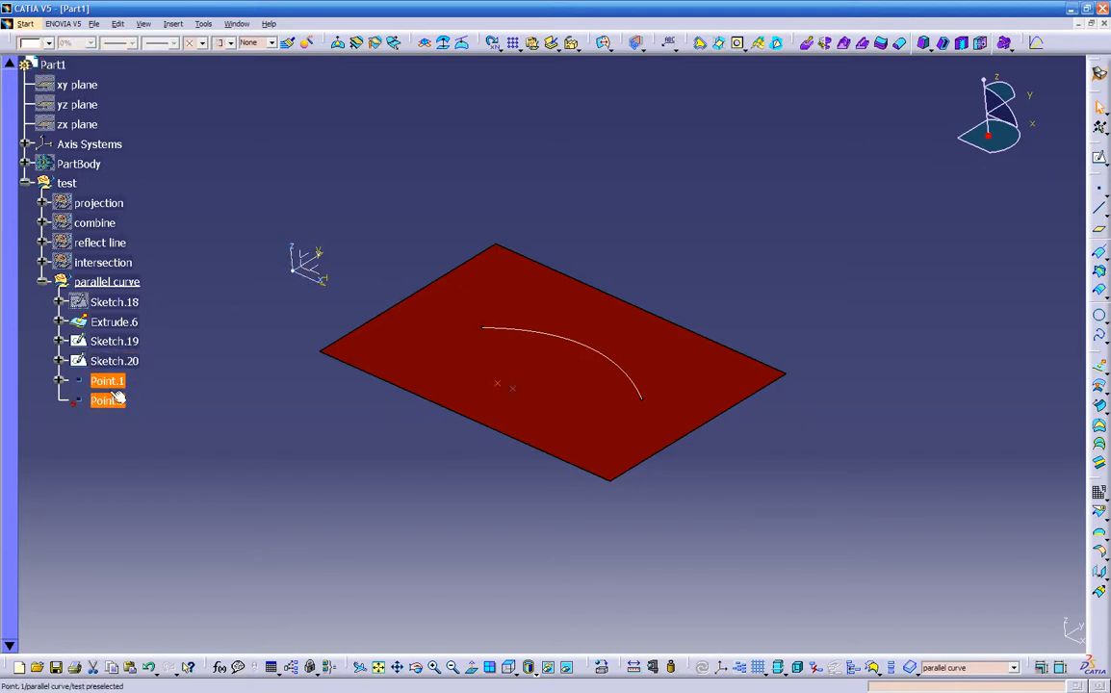
double_click(108, 381)
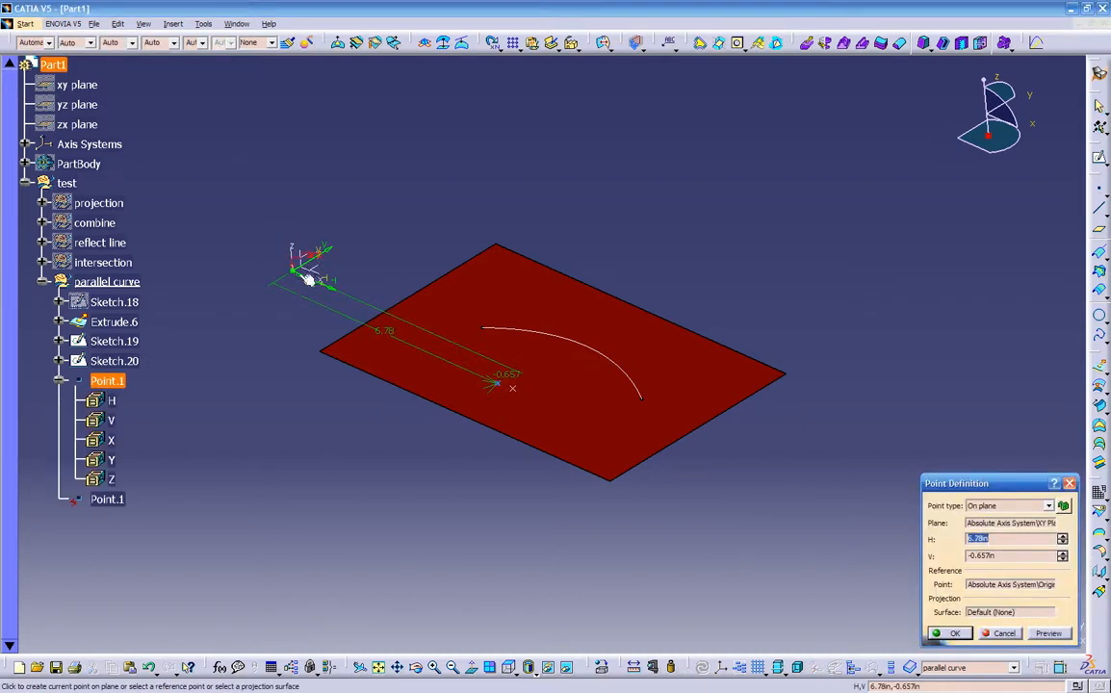
click(948, 633)
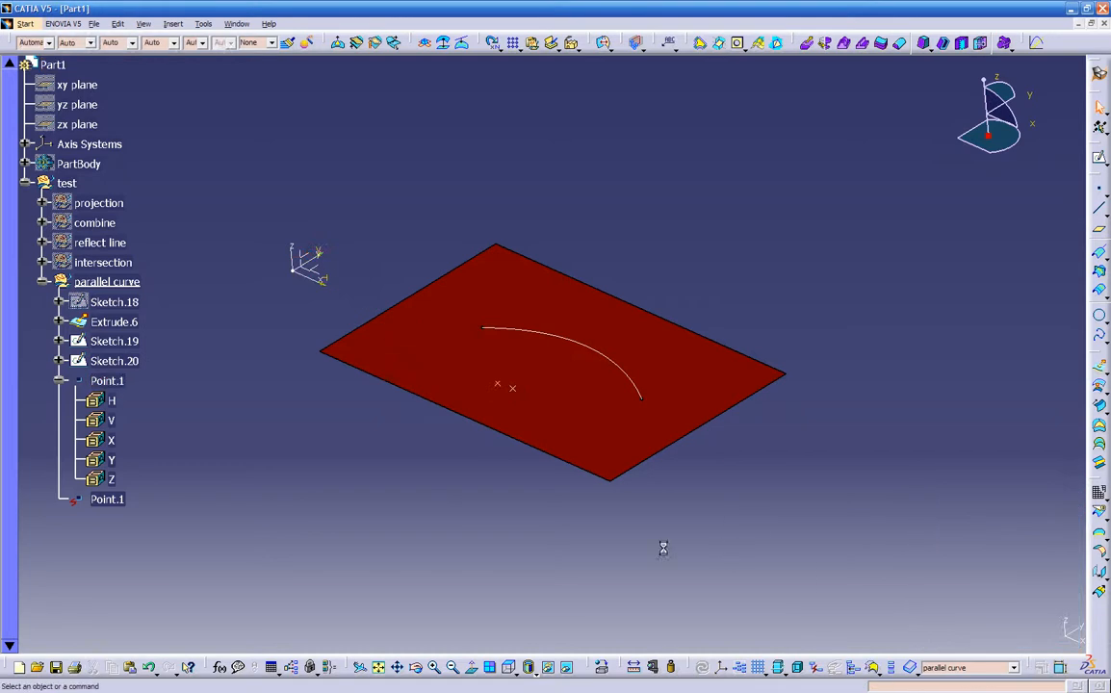
click(110, 499)
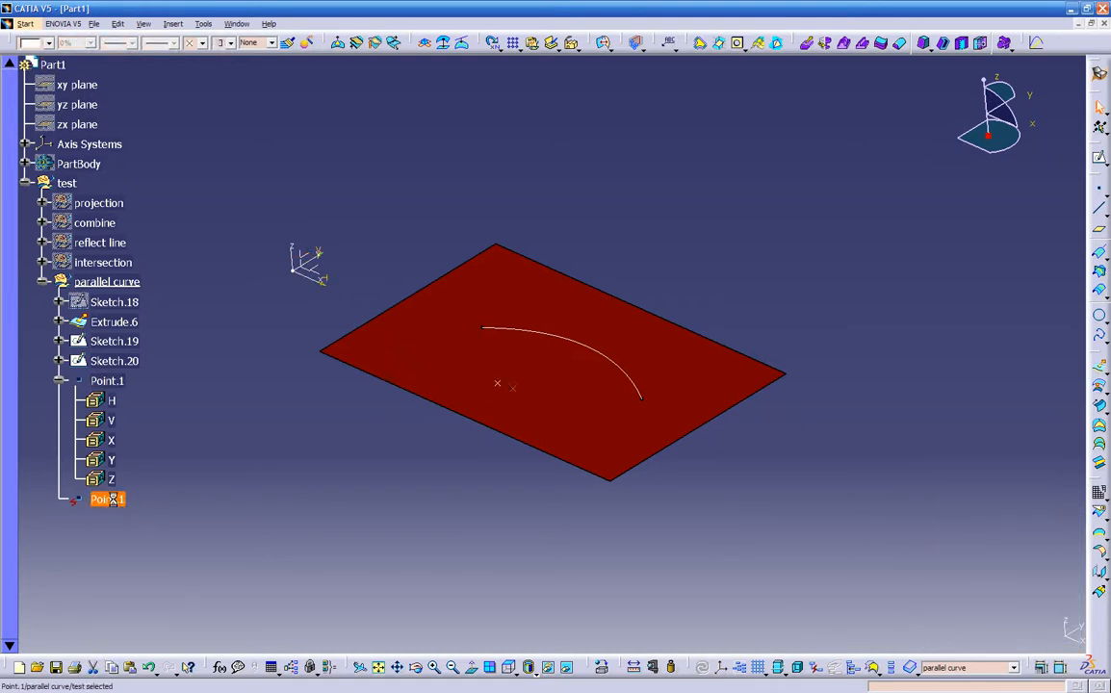
click(60, 380)
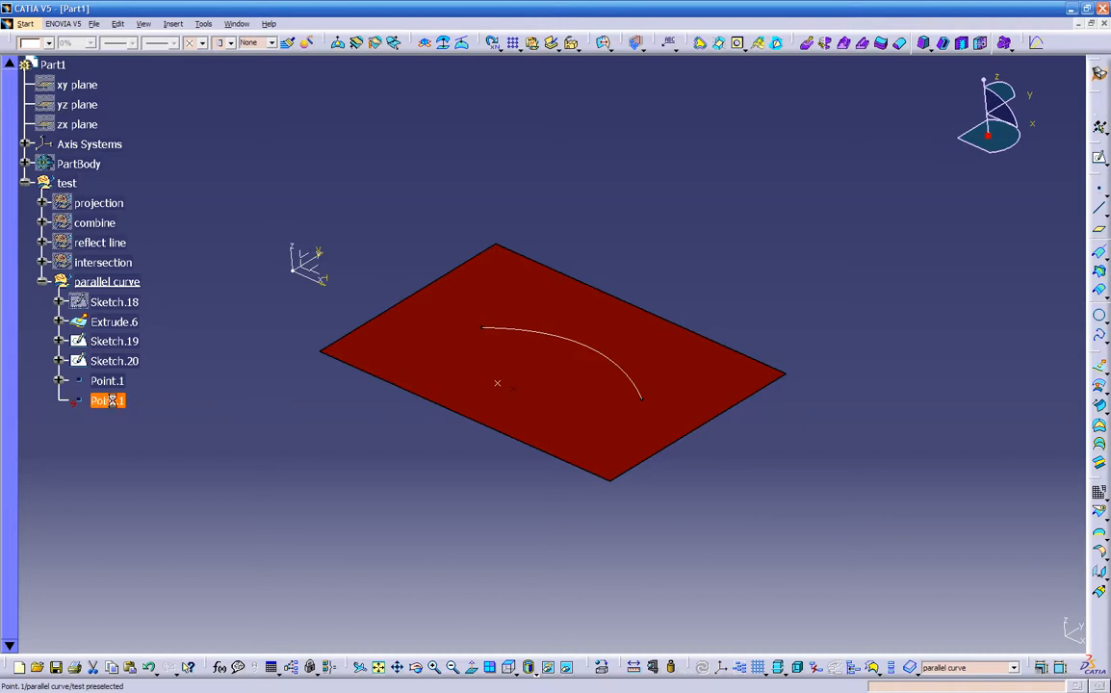
click(258, 385)
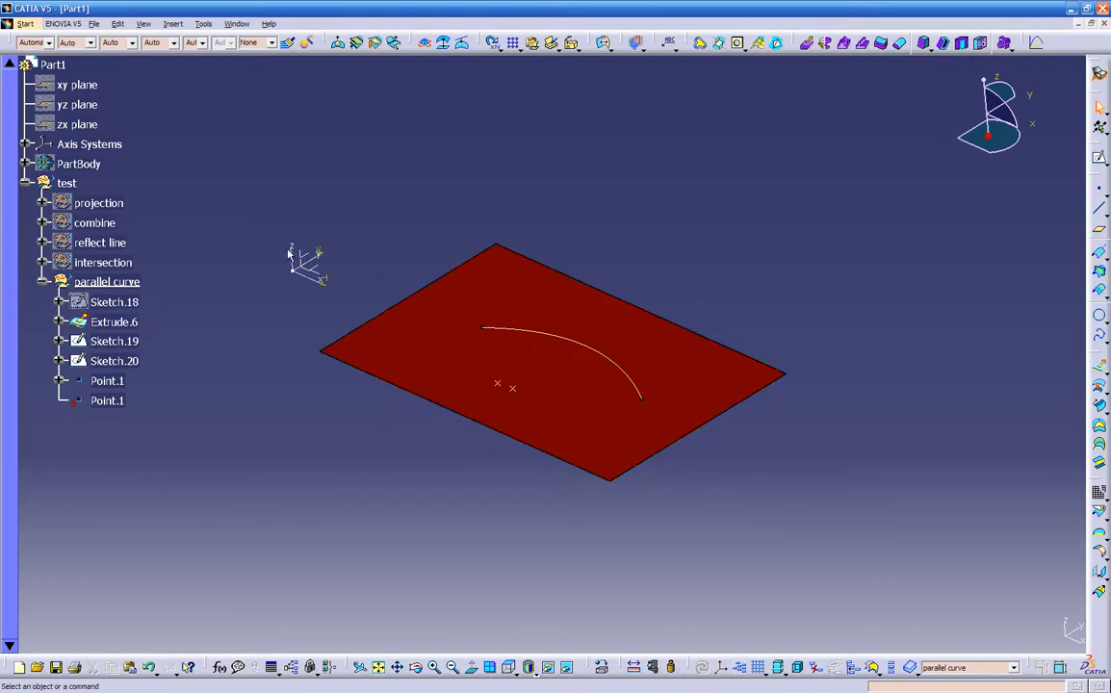
Check which object-specific commands are available for the disassembled point and for the on-plane point
click(103, 404)
right_click(104, 403)
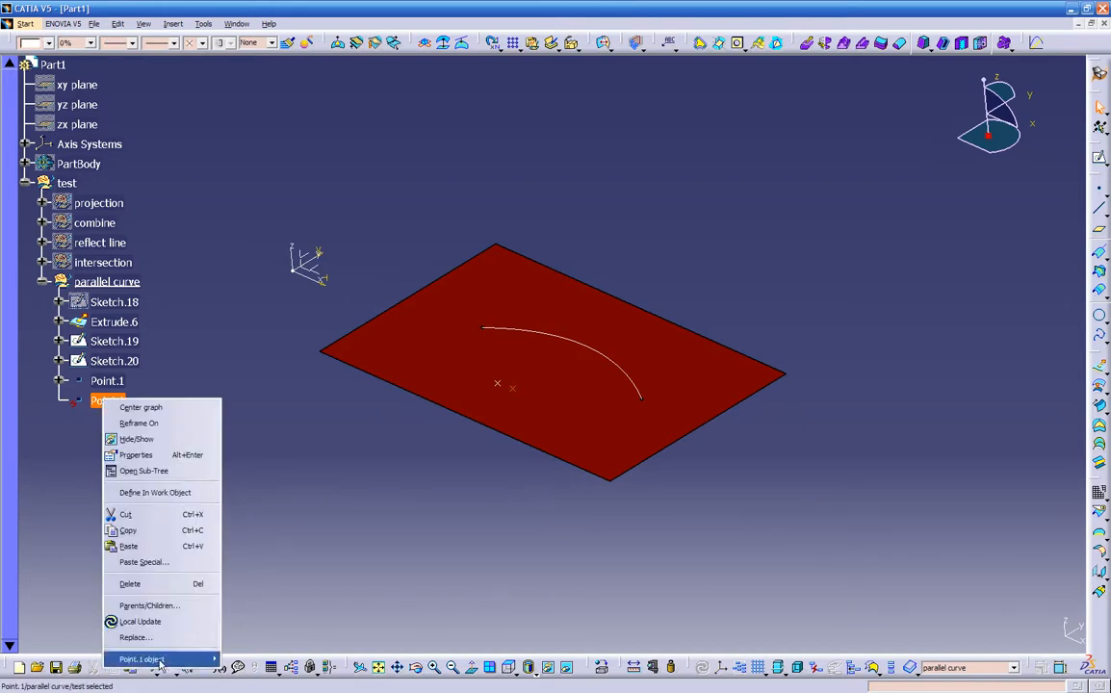
click(275, 494)
right_click(114, 381)
mouse_move(164, 644)
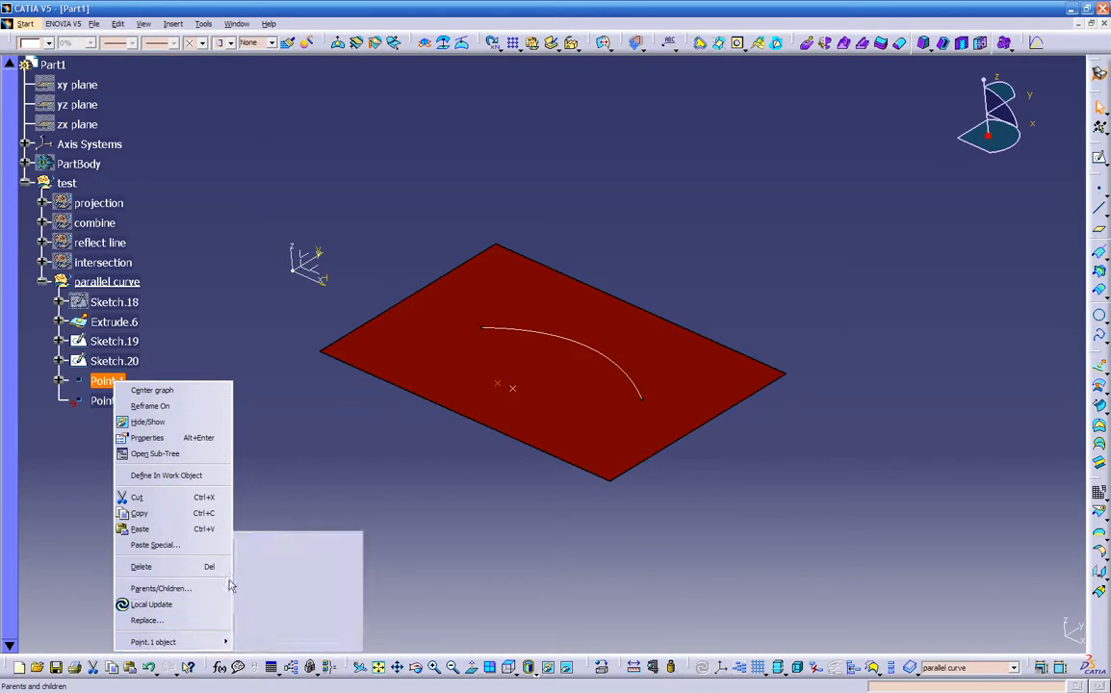
click(287, 446)
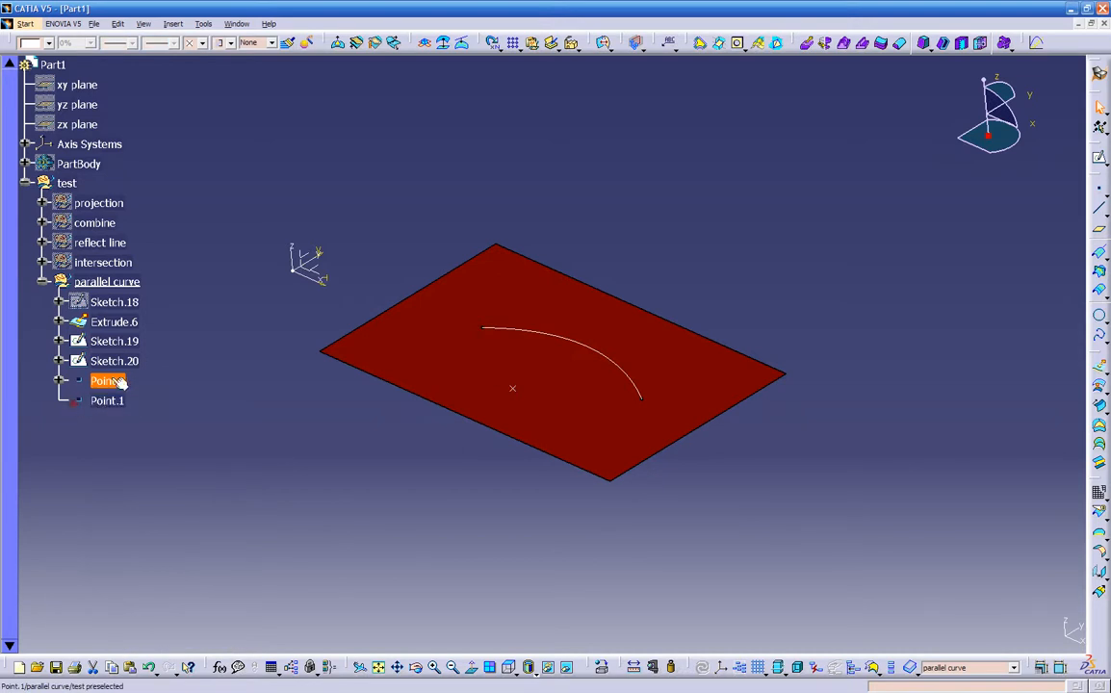
Isolate the on-plane point from its parent geometry
right_click(113, 381)
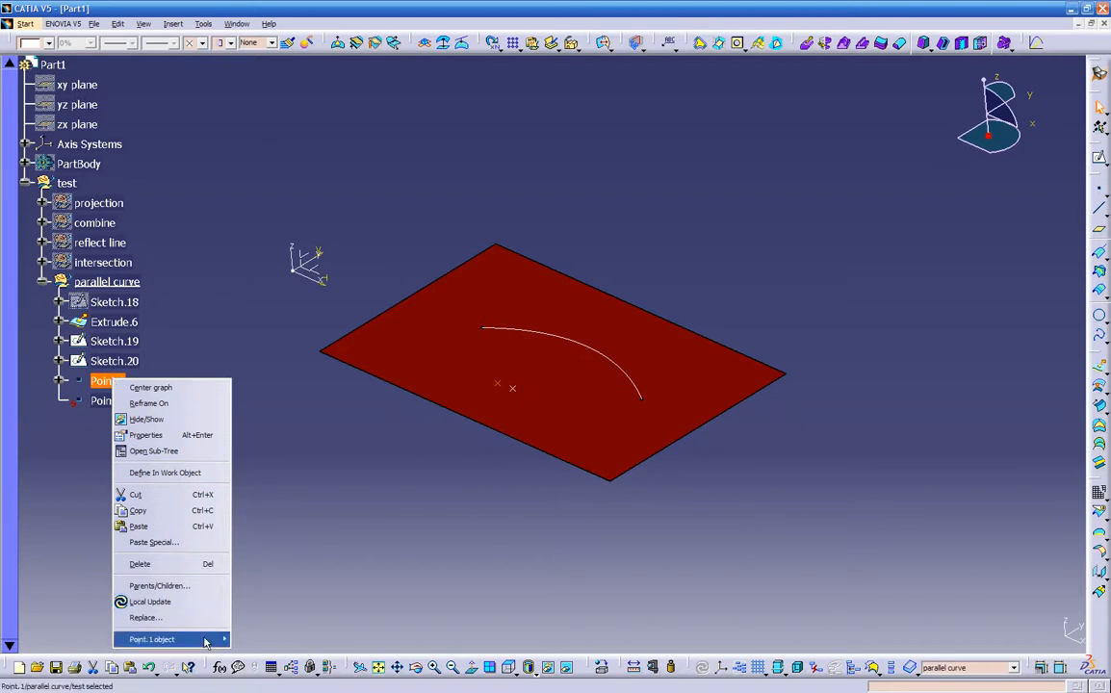
mouse_move(217, 639)
click(273, 579)
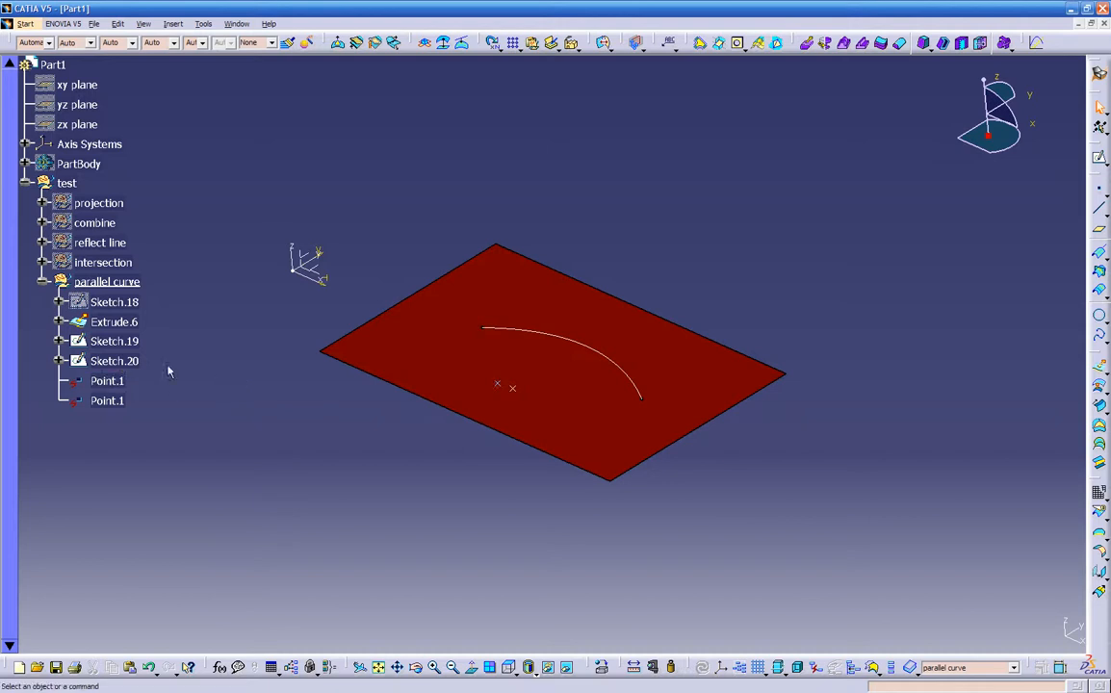
Inspect the isolated point's definition, its available point types and its H distance parameter, leaving everything as it is
click(105, 381)
double_click(105, 381)
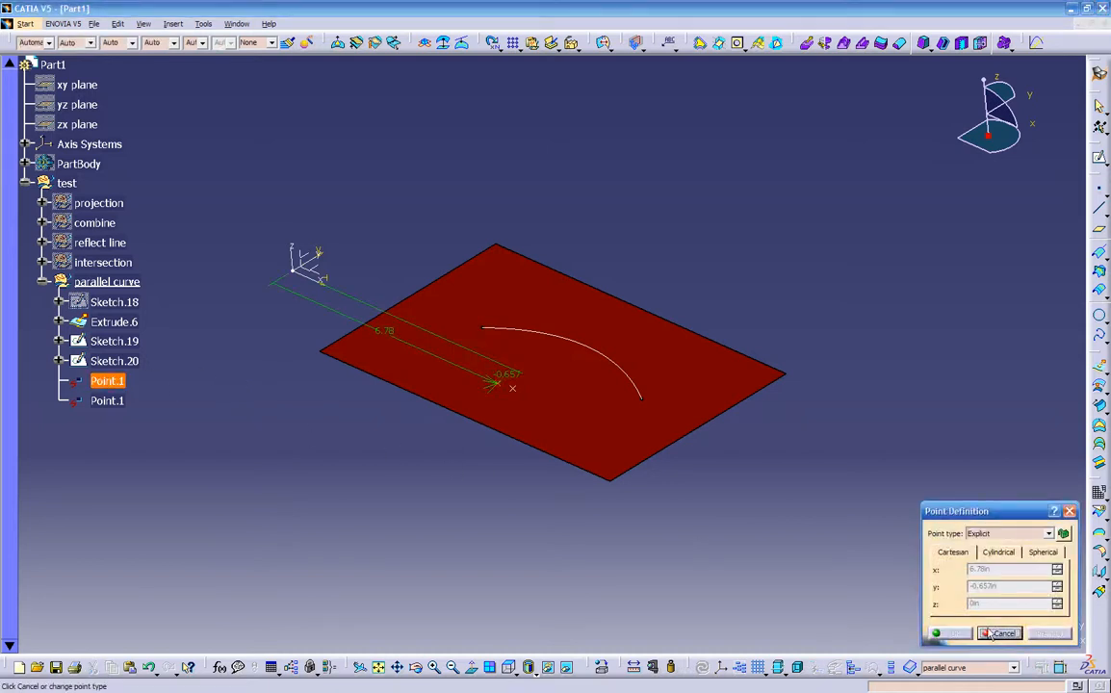
click(1004, 535)
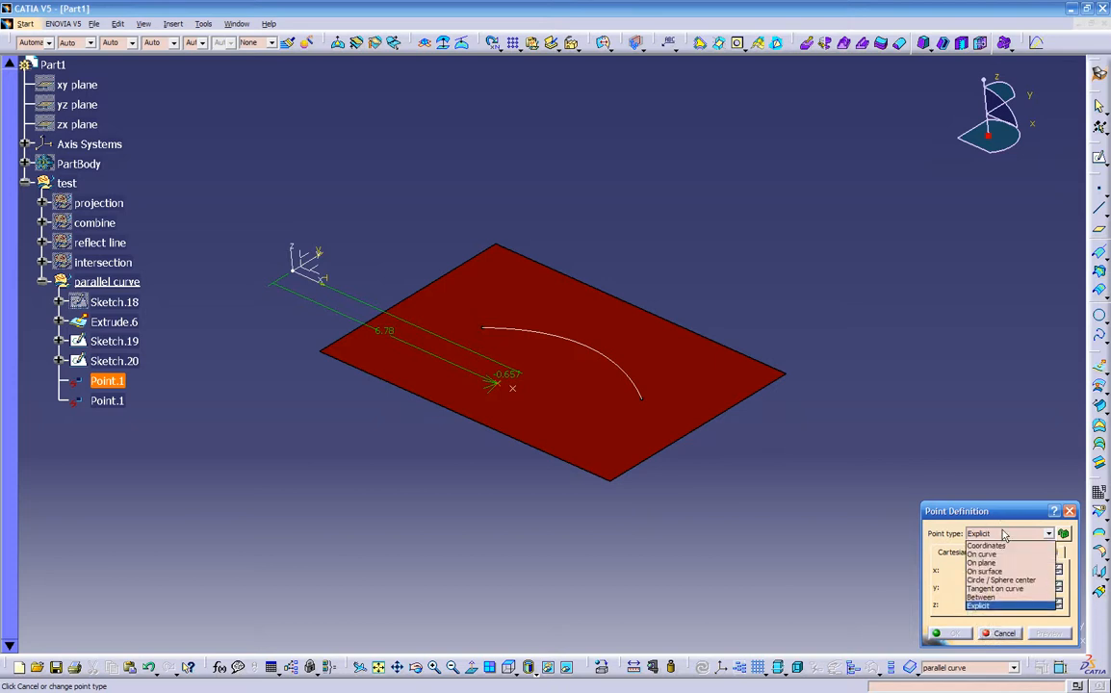
click(1004, 535)
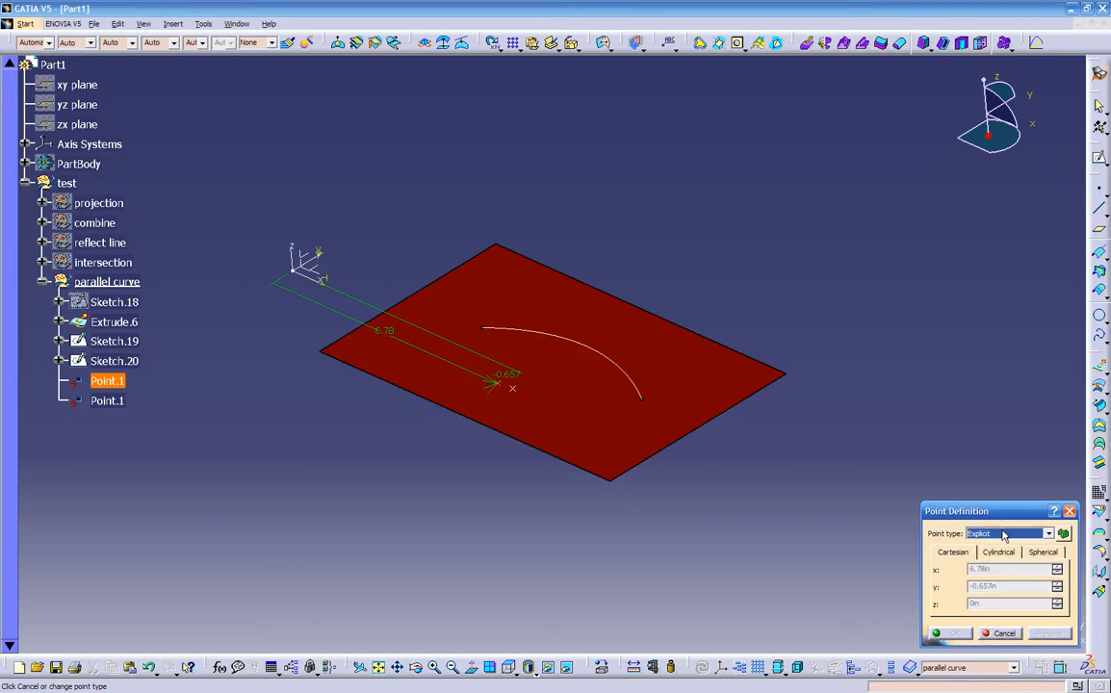
double_click(386, 331)
drag(418, 337, 370, 434)
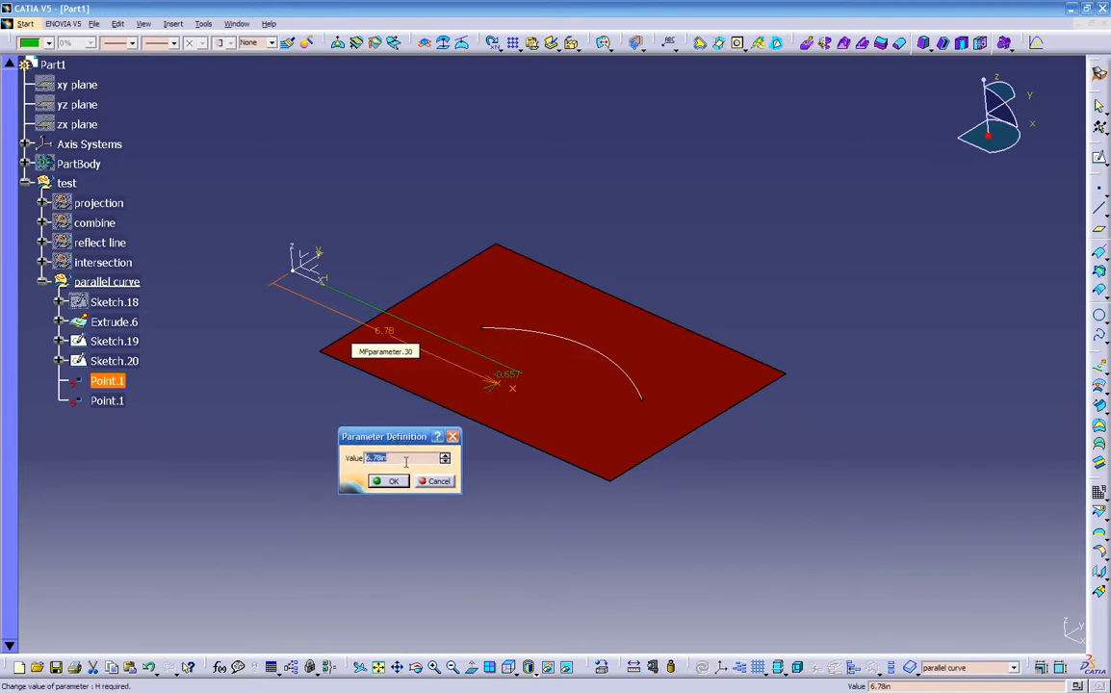
click(400, 480)
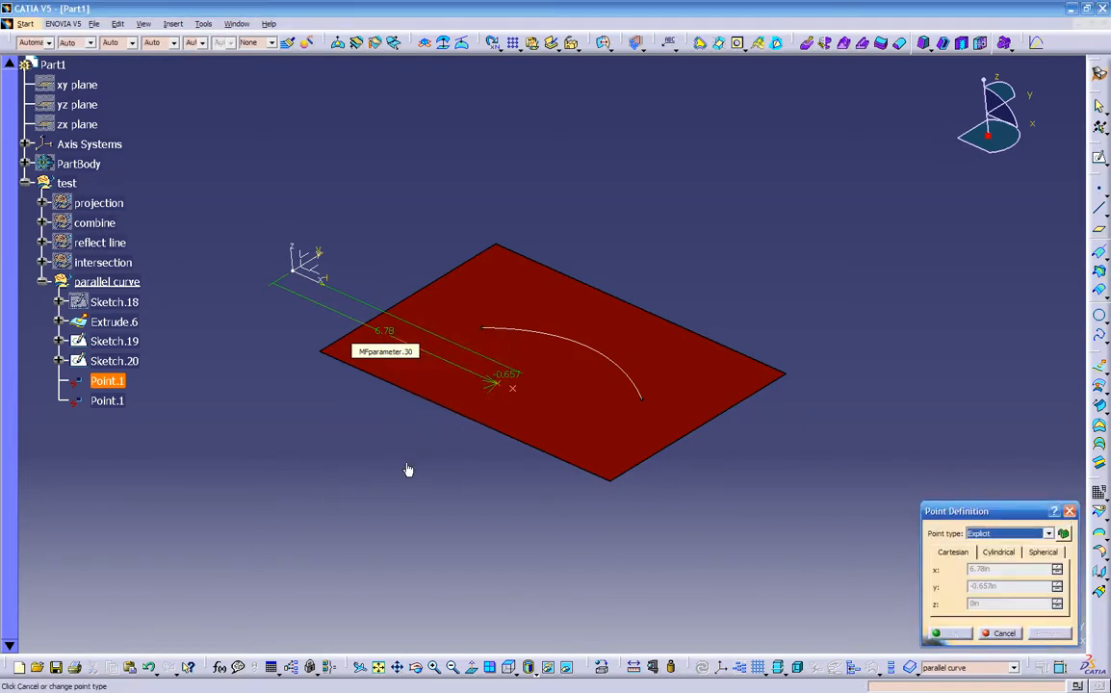
click(979, 634)
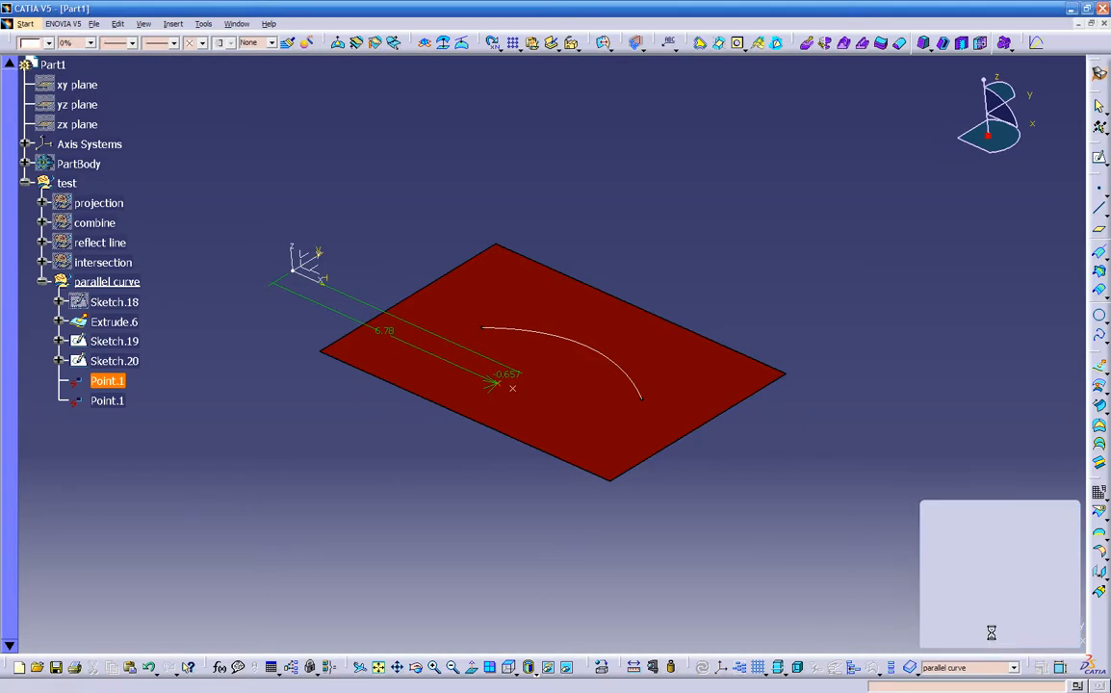
Try to set the isolated point's H distance to 10 and close its definition
double_click(73, 383)
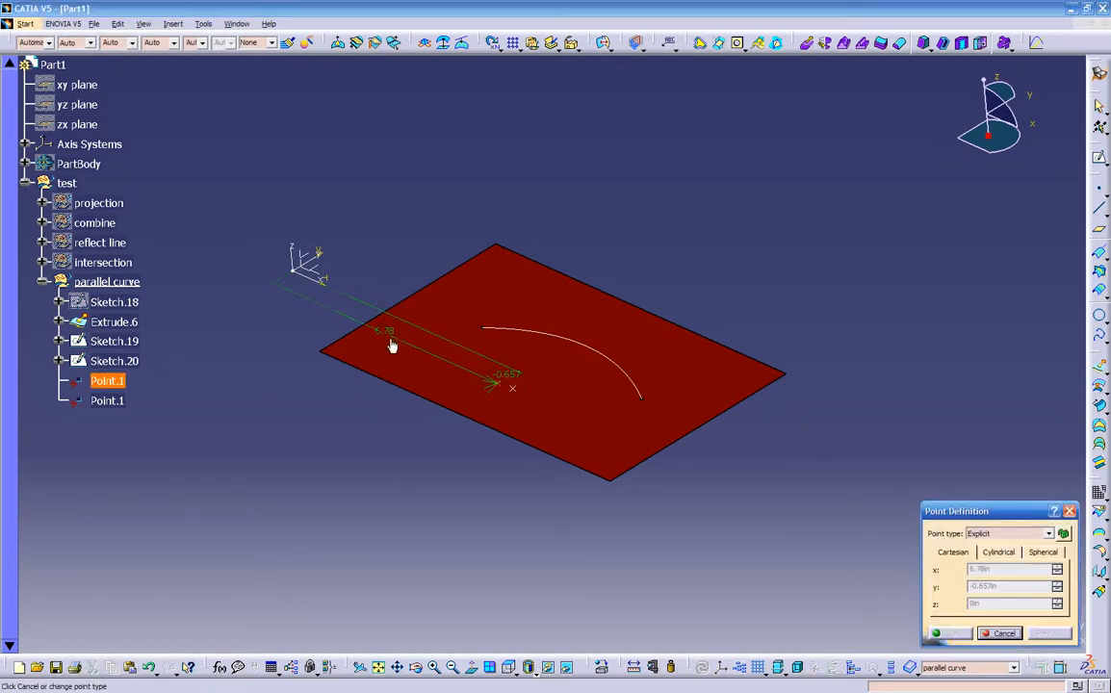
double_click(388, 339)
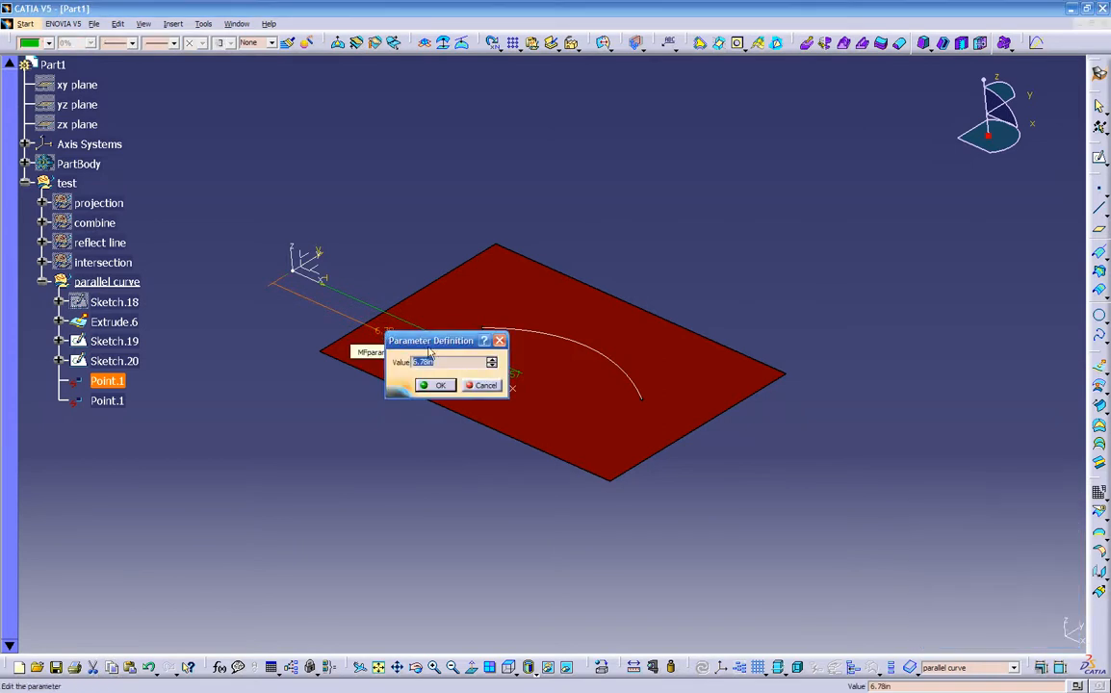
text(10)
key(Return)
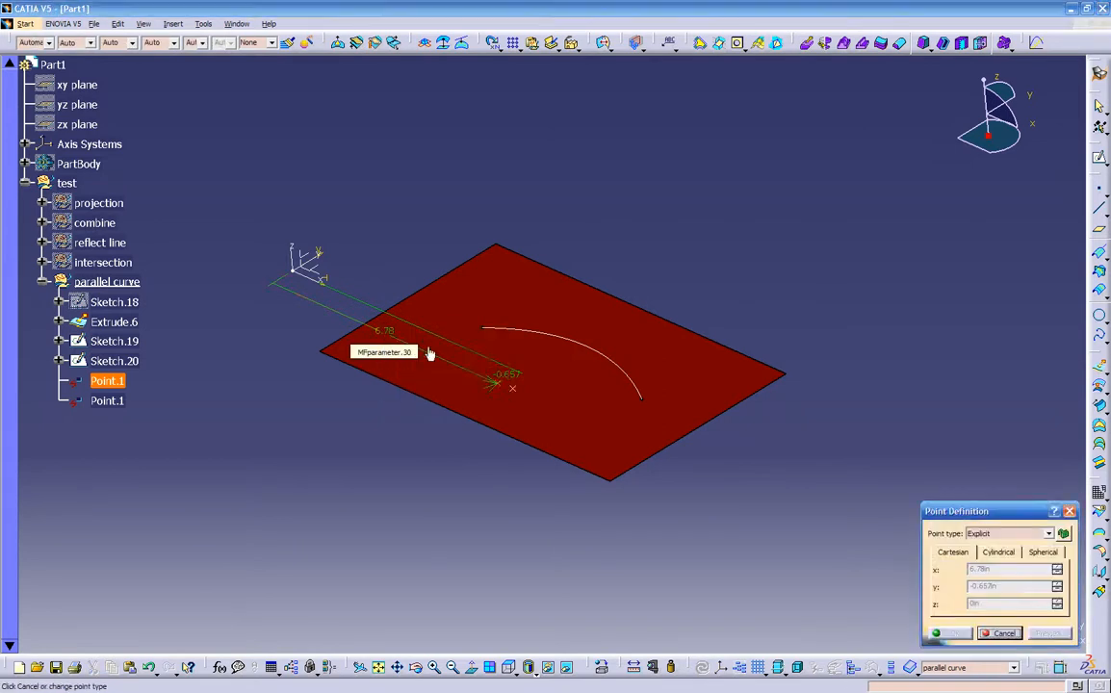
click(1002, 633)
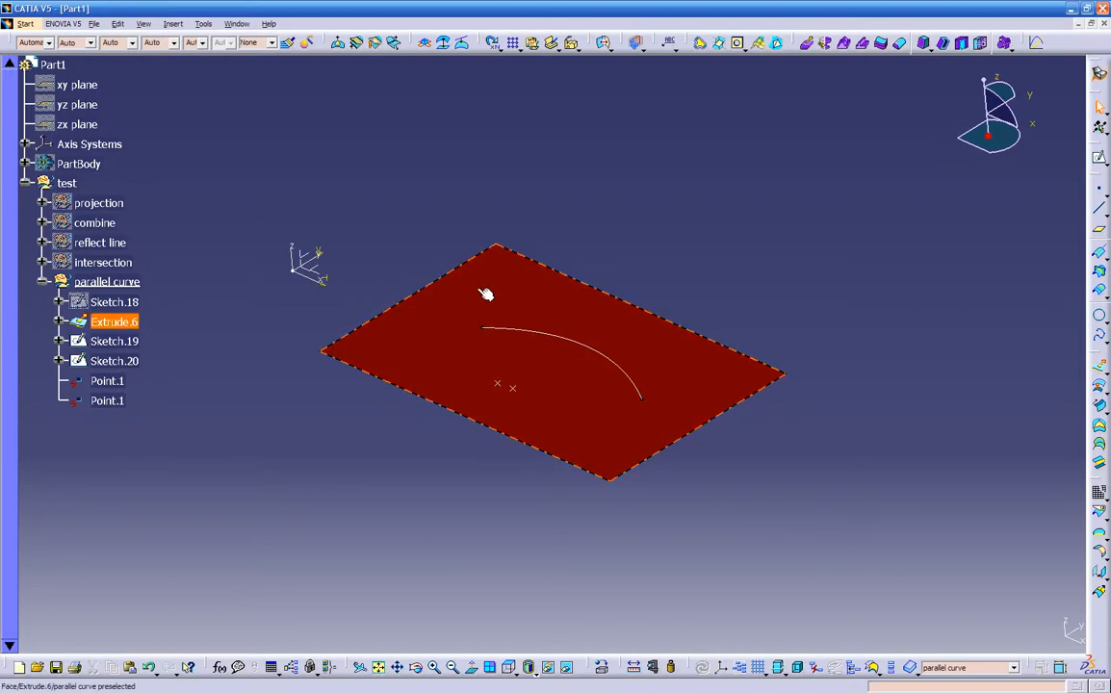
Check which object-specific commands are available for the isolated point and for Sketch.20, leaving both as they are
click(111, 383)
right_click(112, 383)
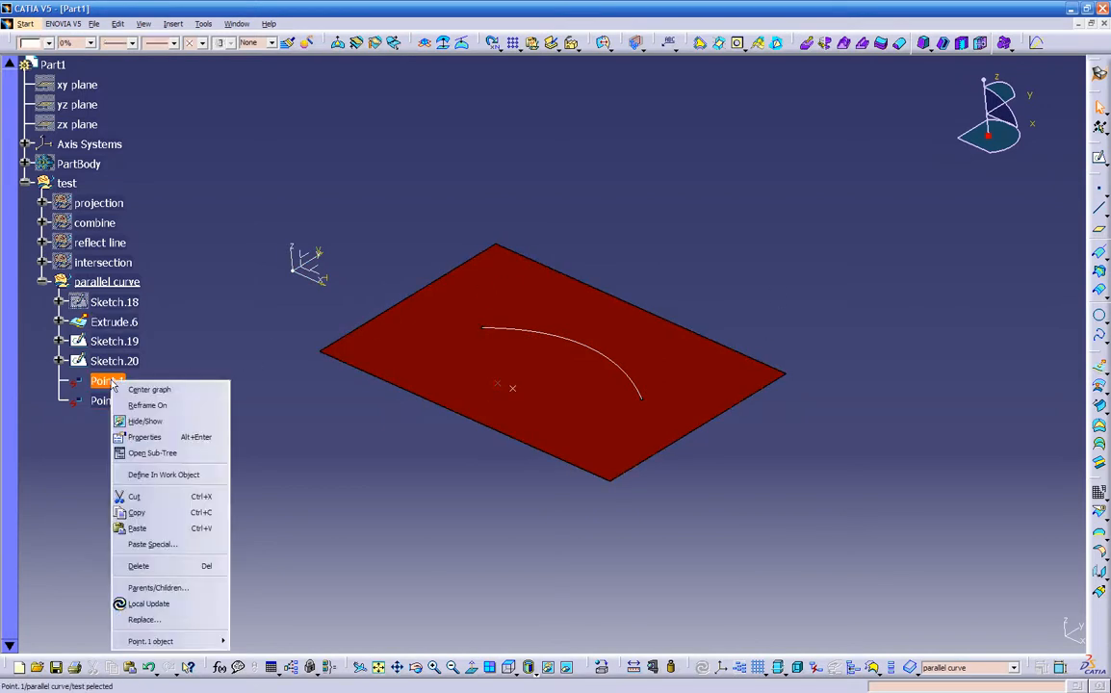
mouse_move(198, 651)
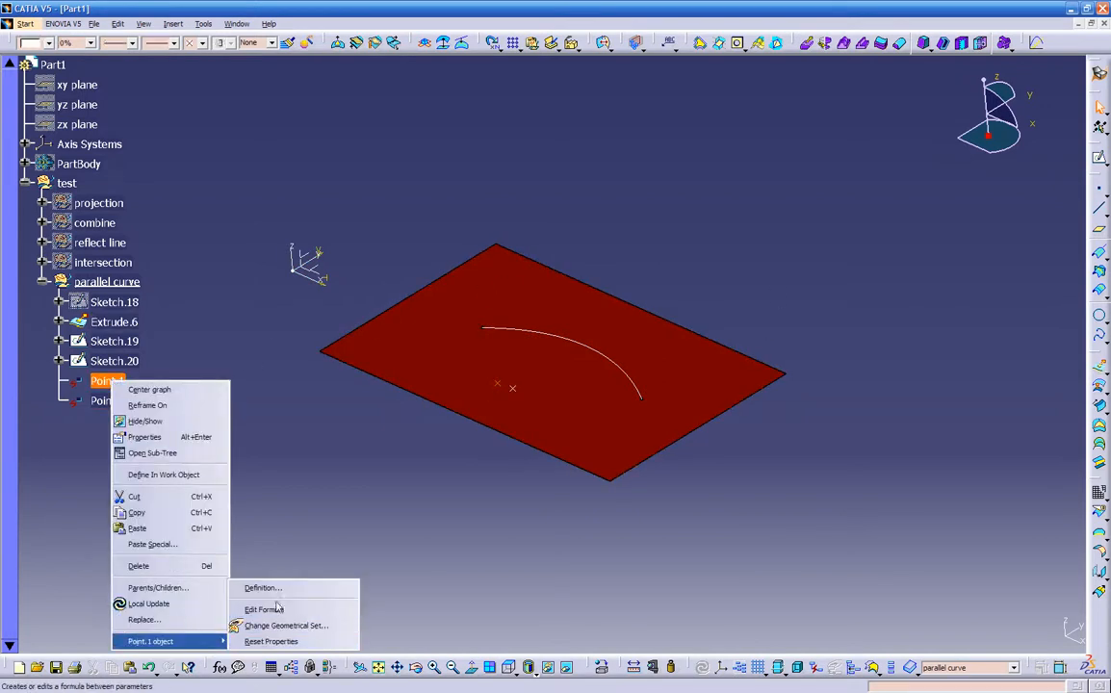
click(279, 512)
right_click(96, 366)
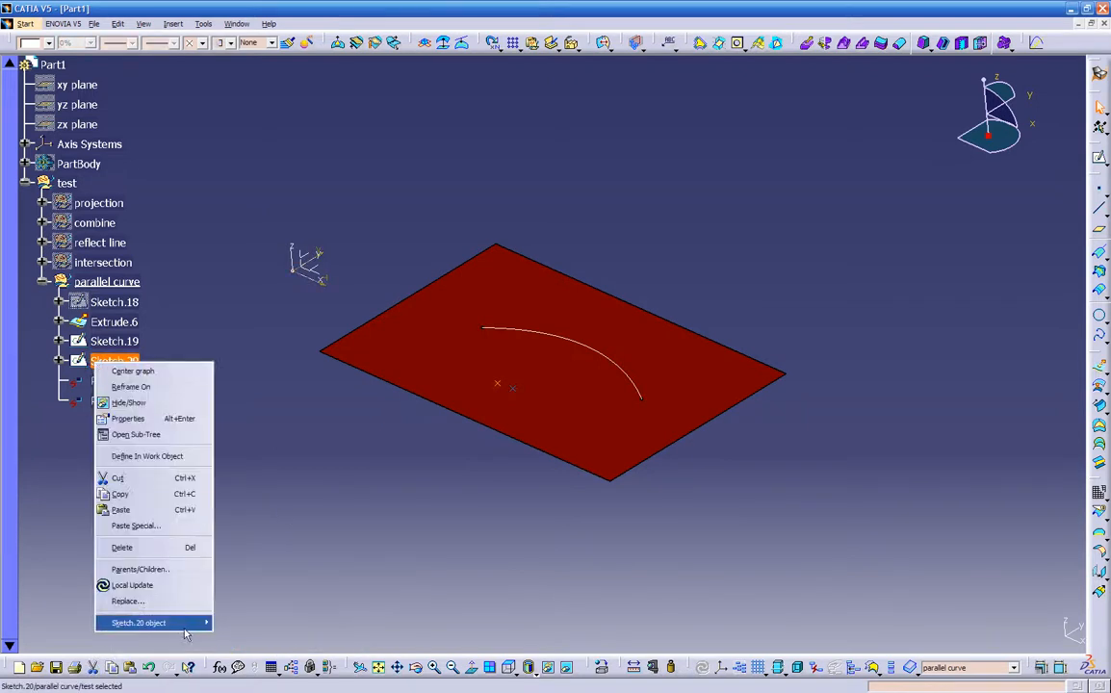
mouse_move(192, 627)
click(256, 637)
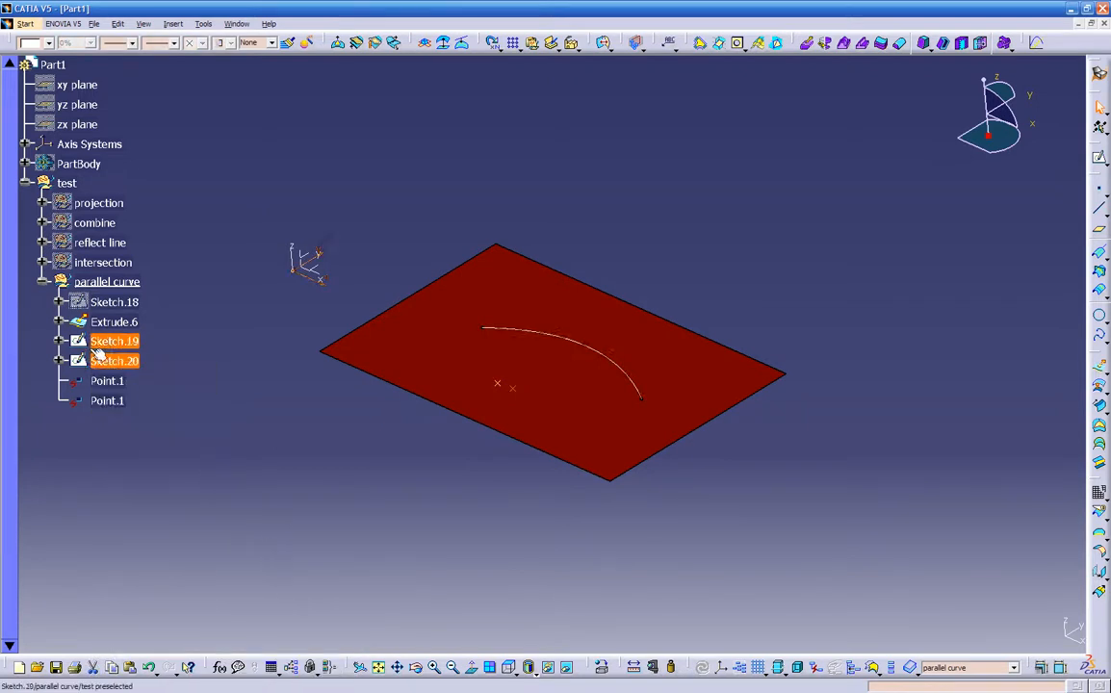
click(104, 384)
click(174, 397)
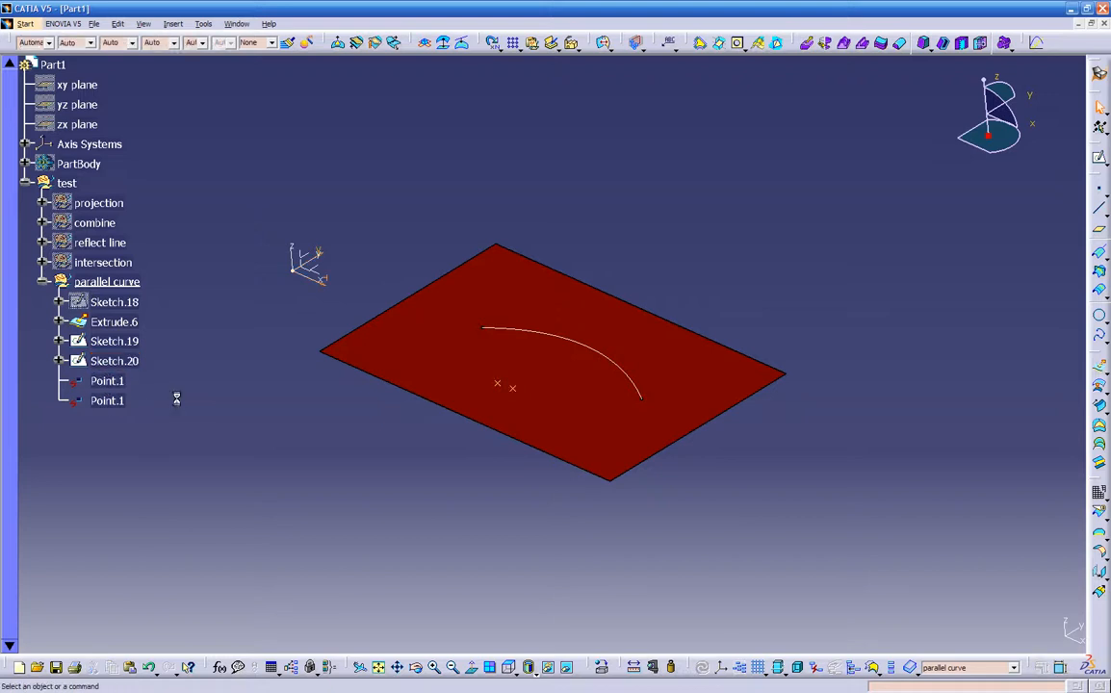
Undo the isolation of the on-plane point, check its parametric definition without changing it, and collapse its parameter list
key(ctrl+z)
key(ctrl+z)
key(ctrl+z)
key(ctrl+z)
key(ctrl+z)
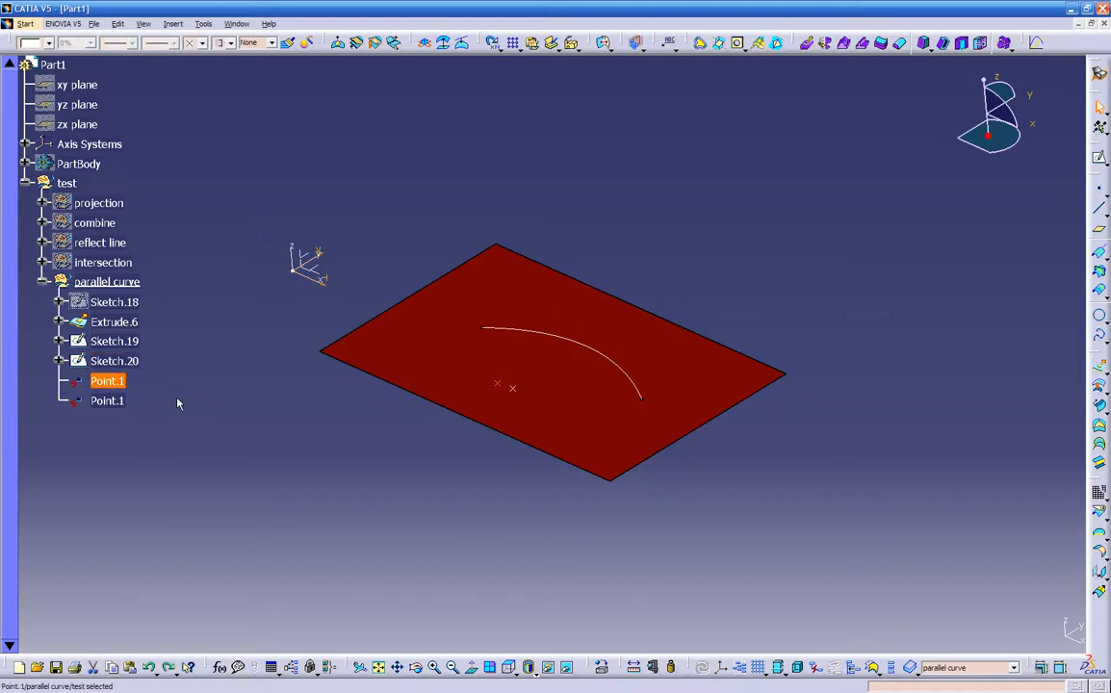
key(ctrl+z)
key(ctrl+z)
key(ctrl+y)
double_click(108, 380)
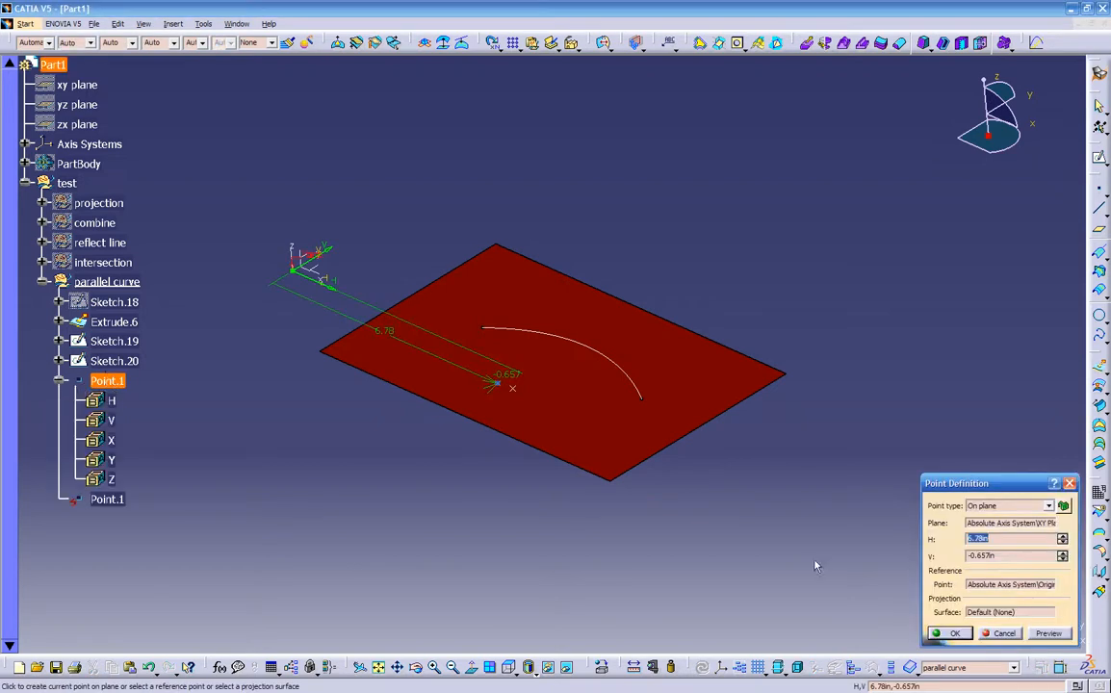
click(1000, 633)
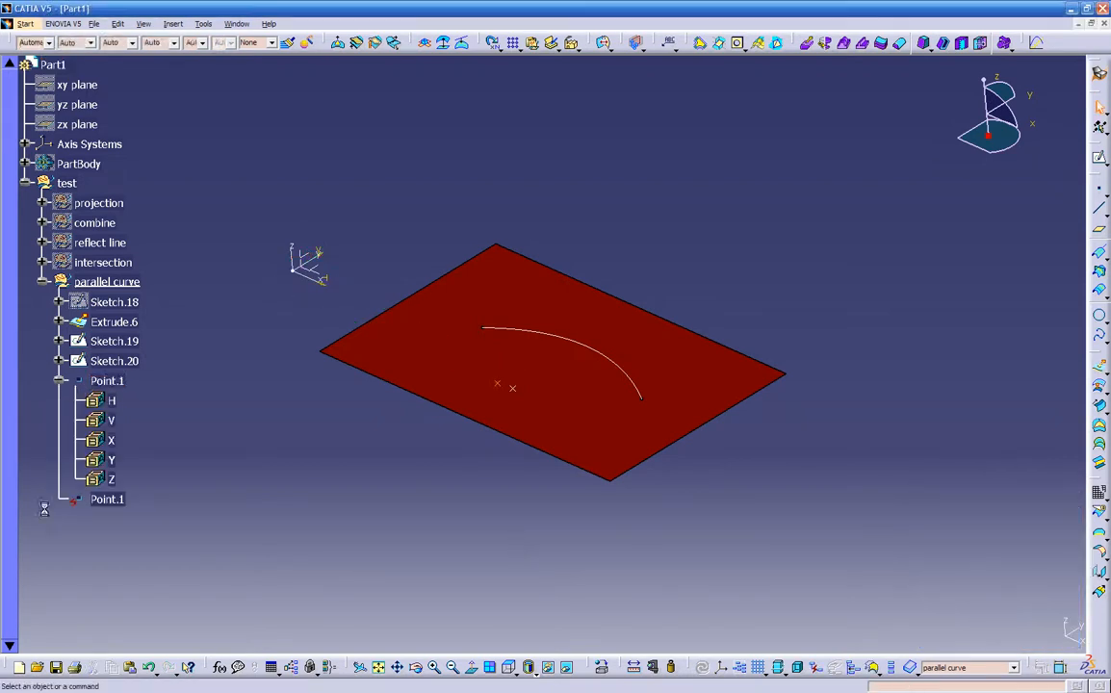
click(60, 381)
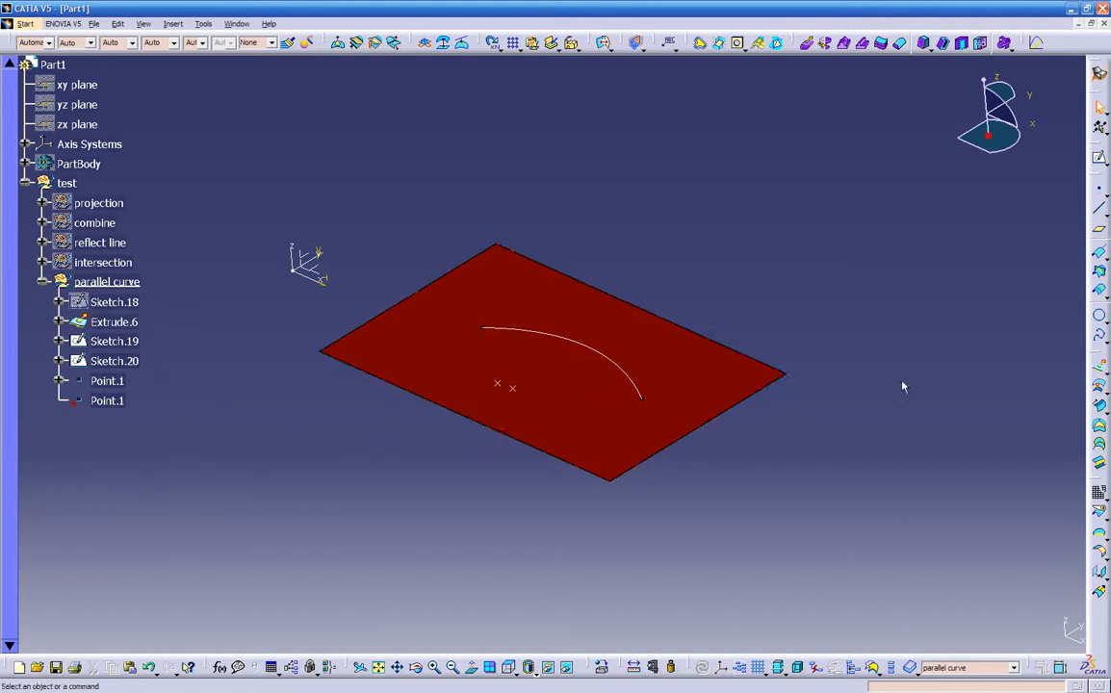
Set up a parallel curve of the Sketch.19 spline with a constant offset of 0.5 in and preview it
click(1098, 288)
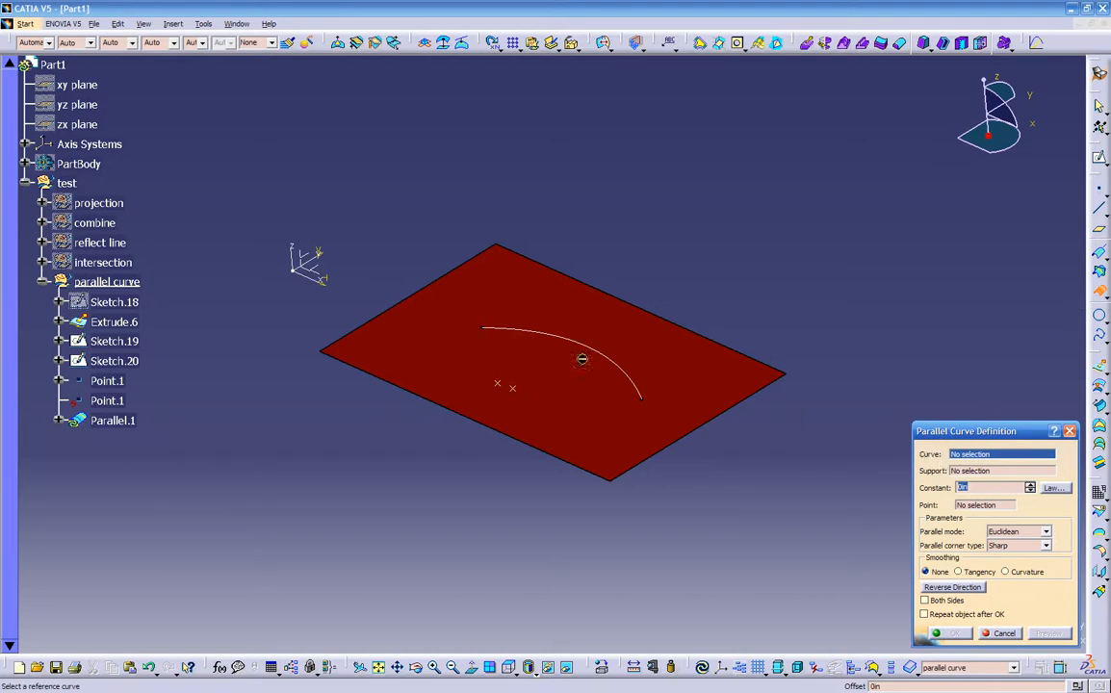
click(597, 353)
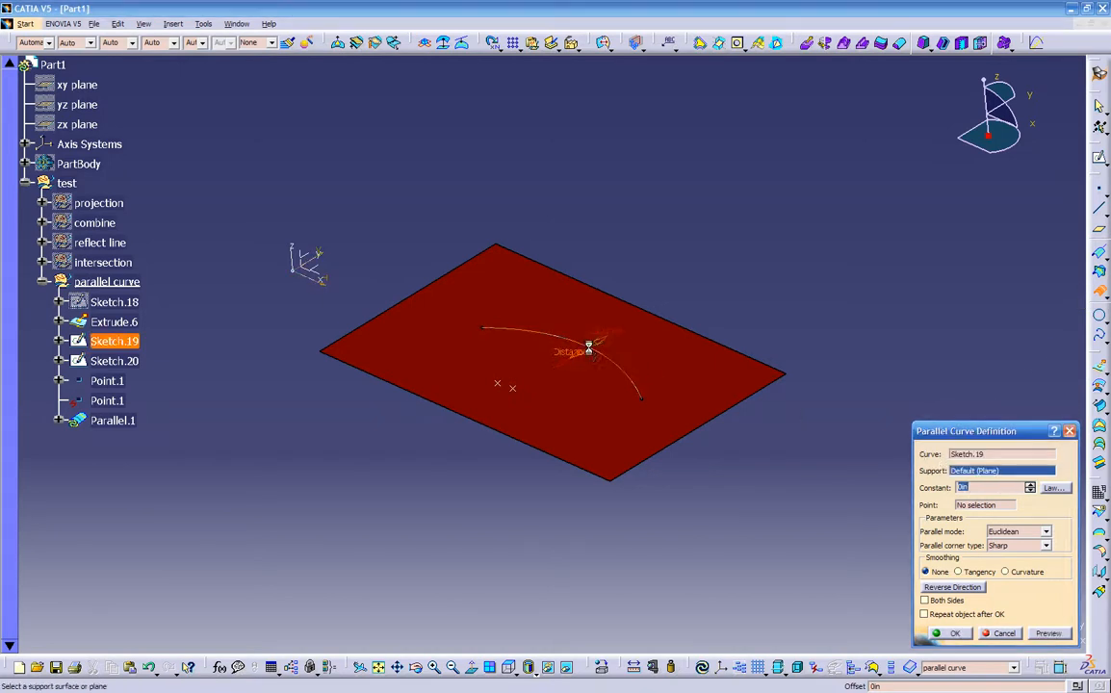
middle_drag(529, 453, 599, 468)
double_click(967, 487)
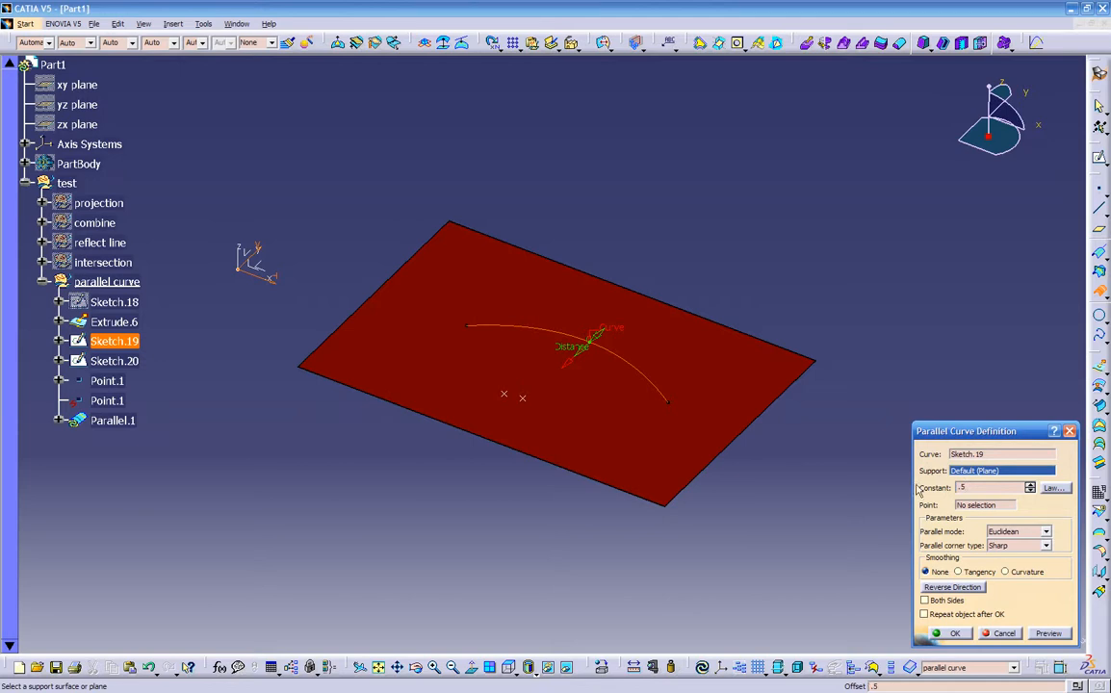
text(.5)
key(Return)
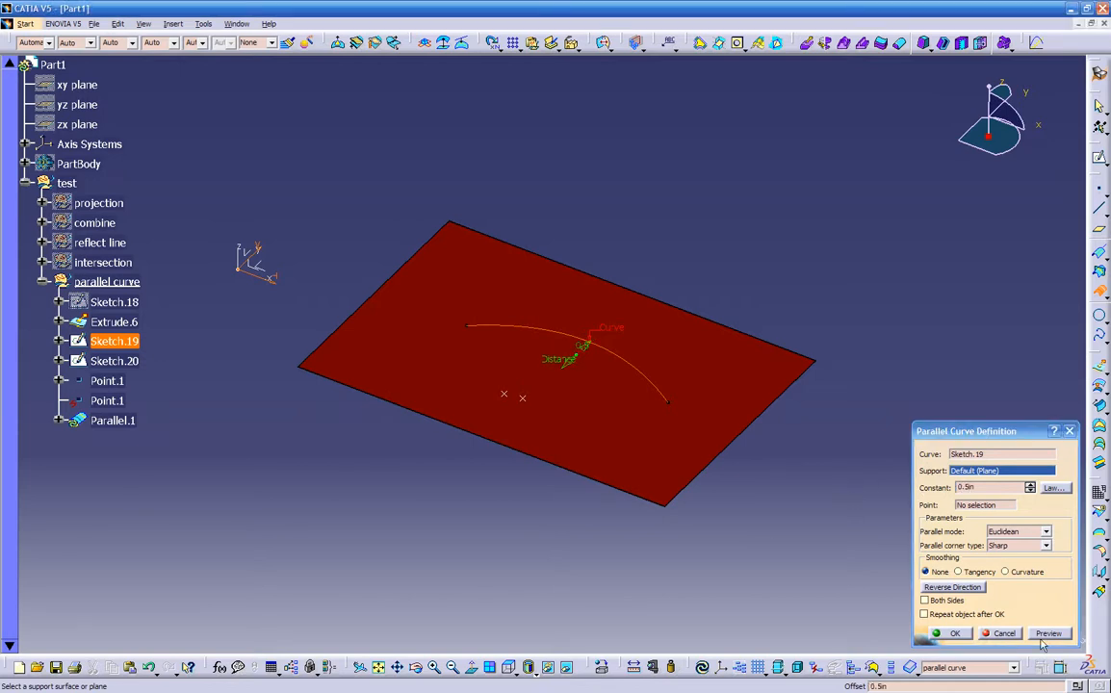
click(1046, 635)
middle_drag(512, 462, 498, 483)
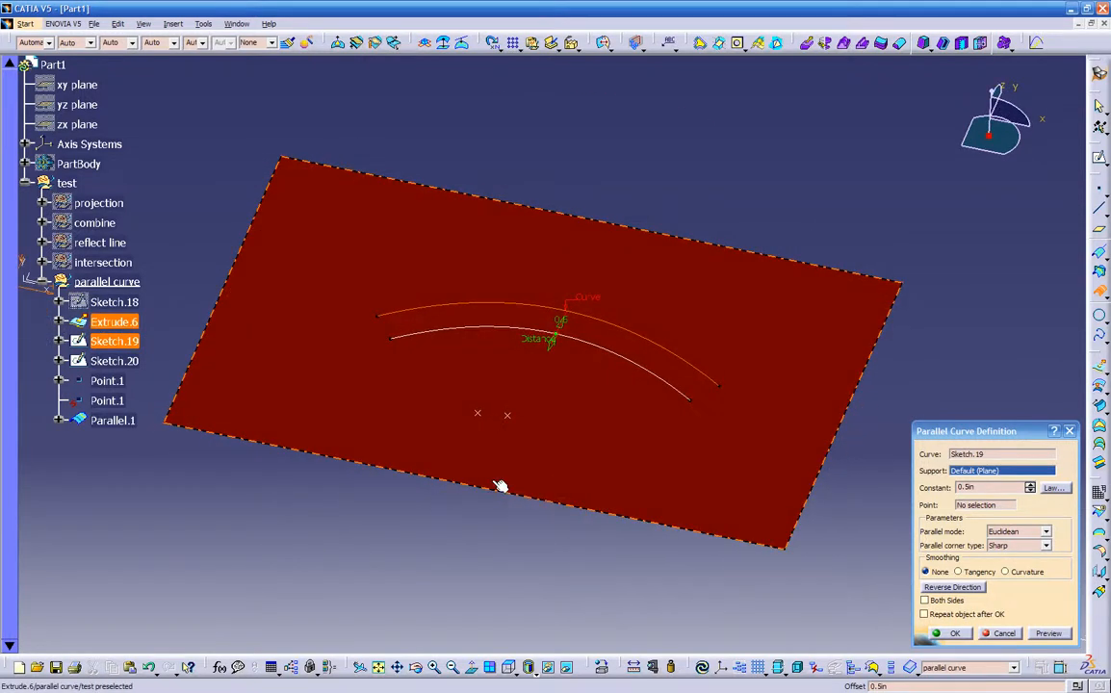
Try running the parallel curve through the disassembled point, and clear that passing point again
click(928, 505)
click(507, 415)
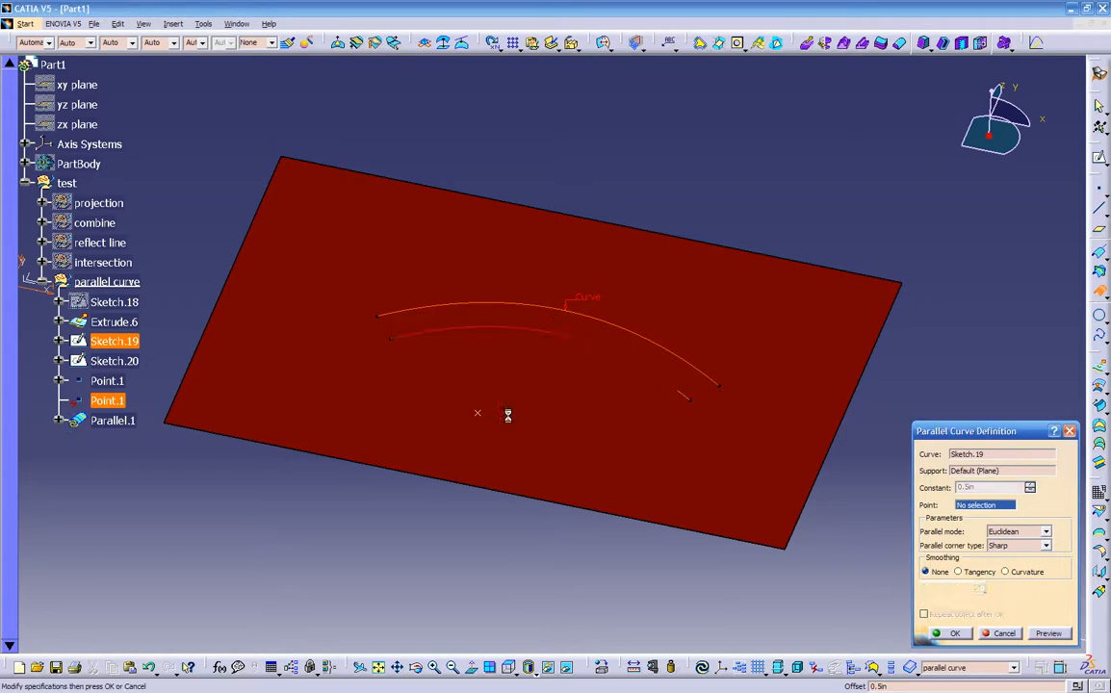
mouse_move(420, 536)
middle_down()
mouse_move(428, 496)
mouse_move(429, 609)
mouse_move(458, 528)
mouse_move(418, 535)
middle_up()
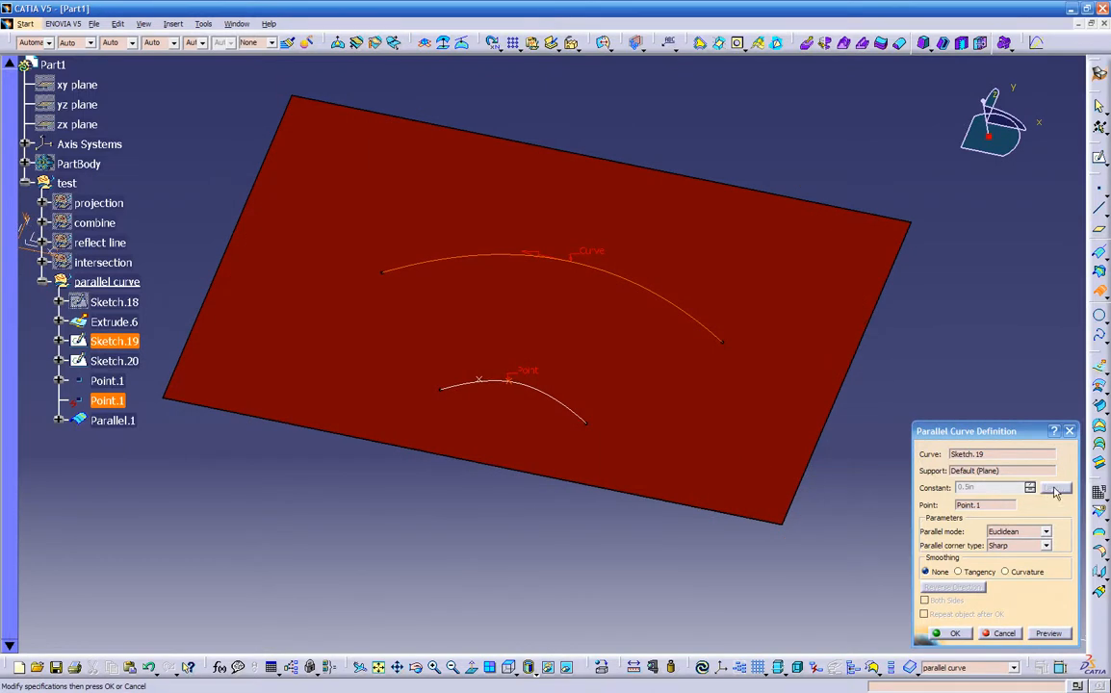
right_click(997, 506)
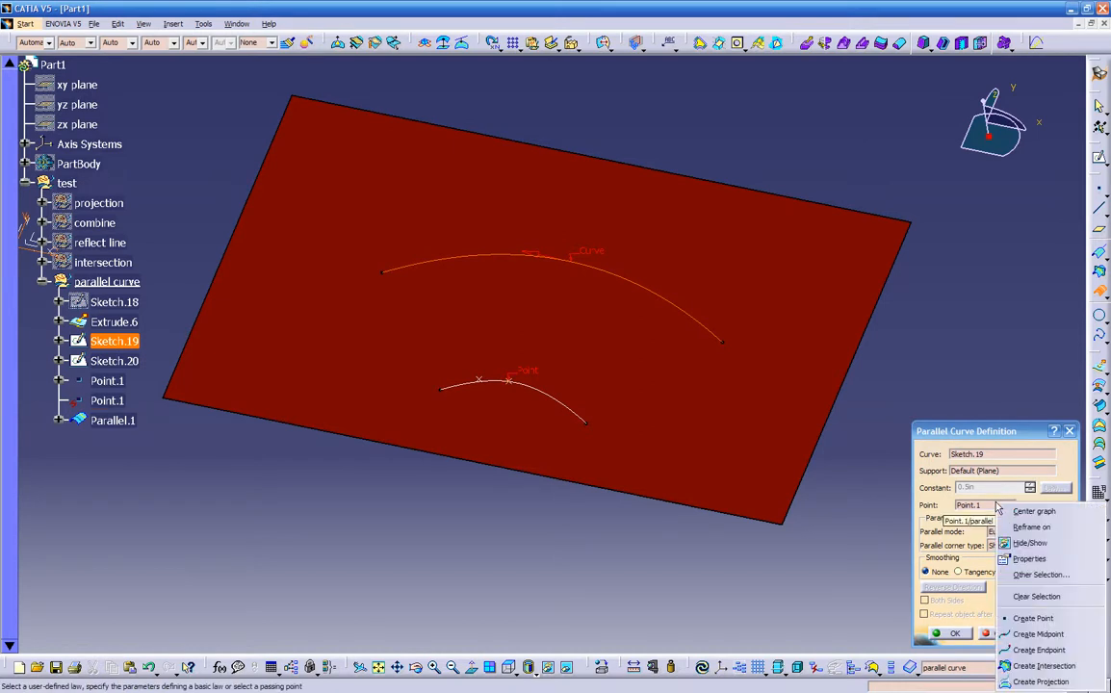
click(1030, 597)
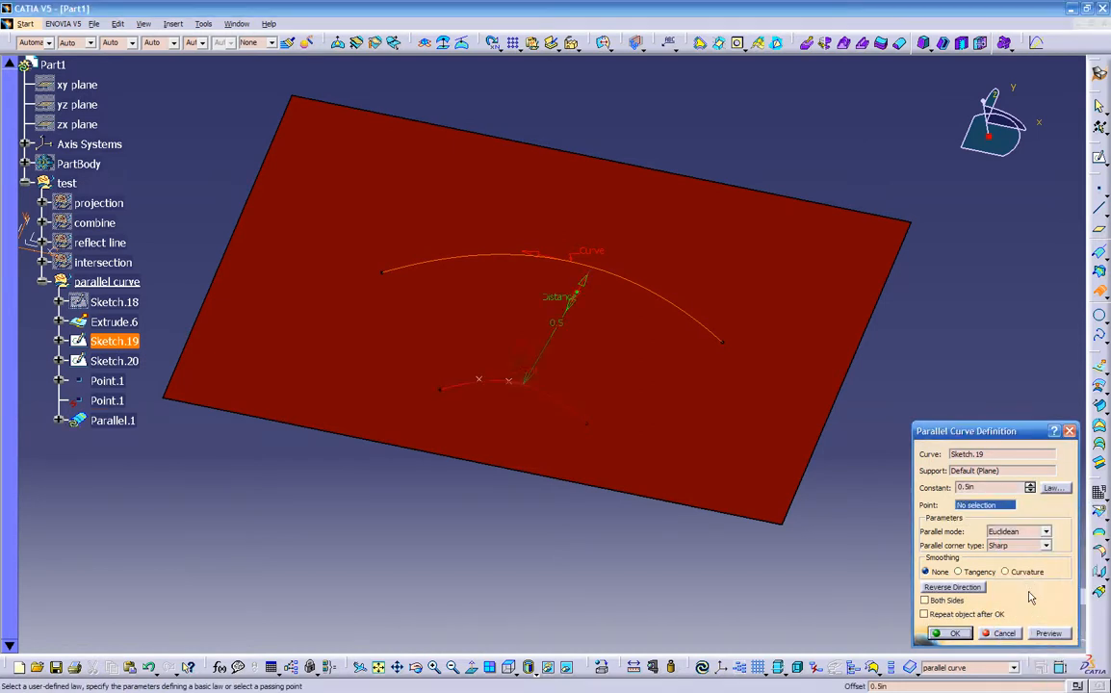
Compare the Constant, Linear, S type and Advanced law types for the parallel curve's offset
click(1054, 488)
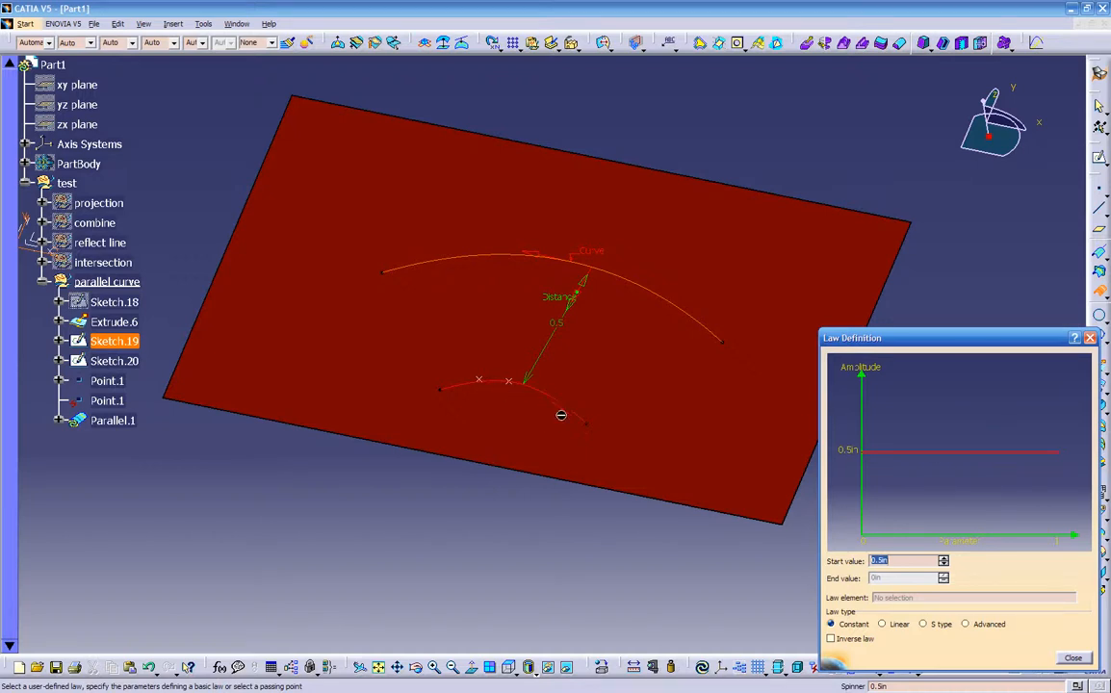
click(887, 625)
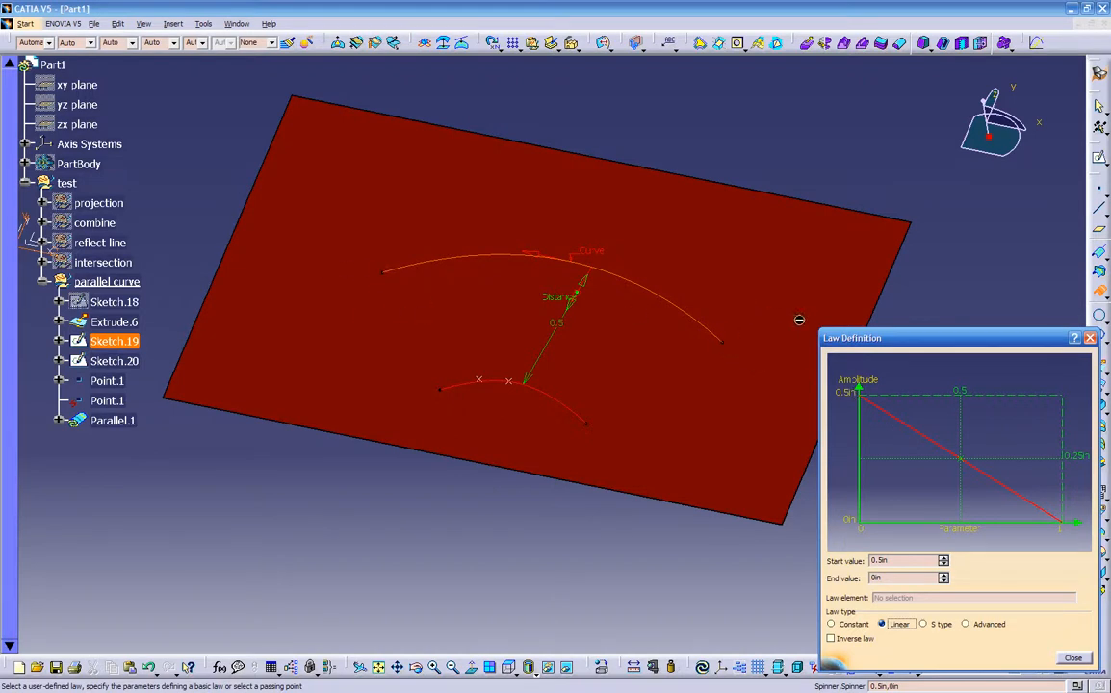
click(932, 625)
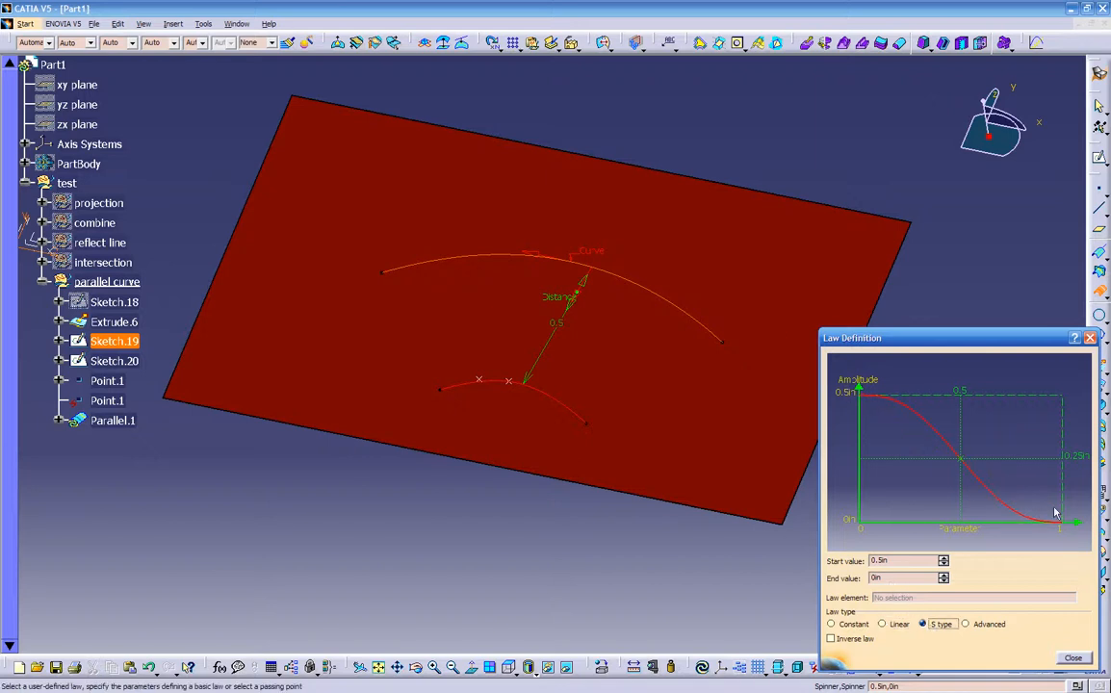
click(980, 626)
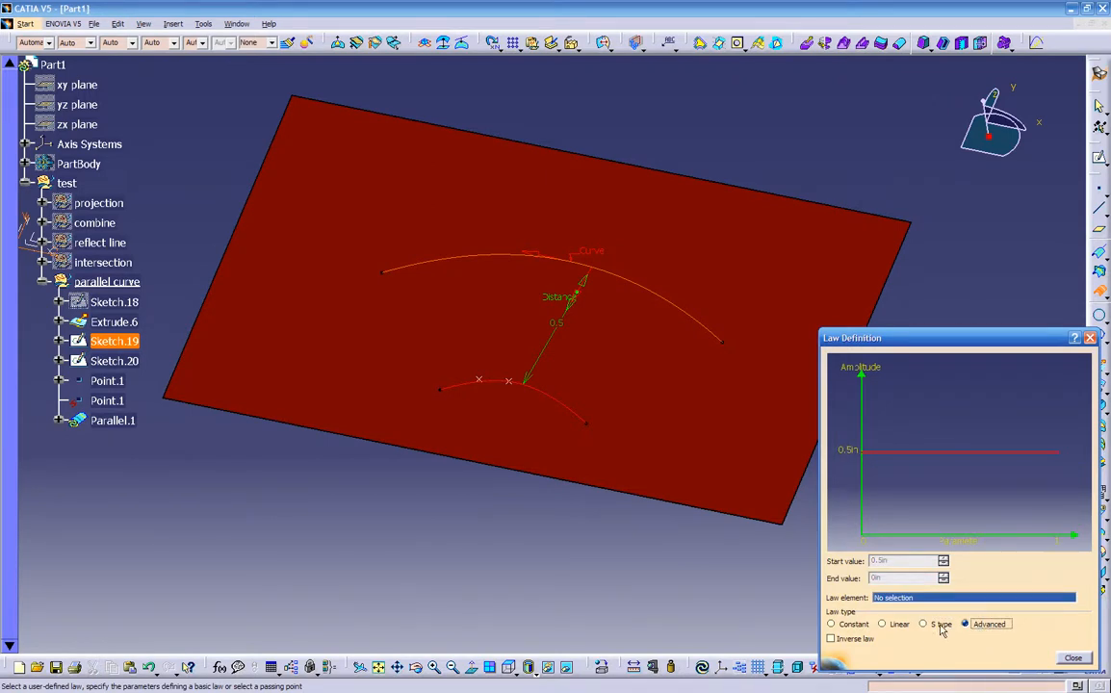
click(939, 624)
click(895, 624)
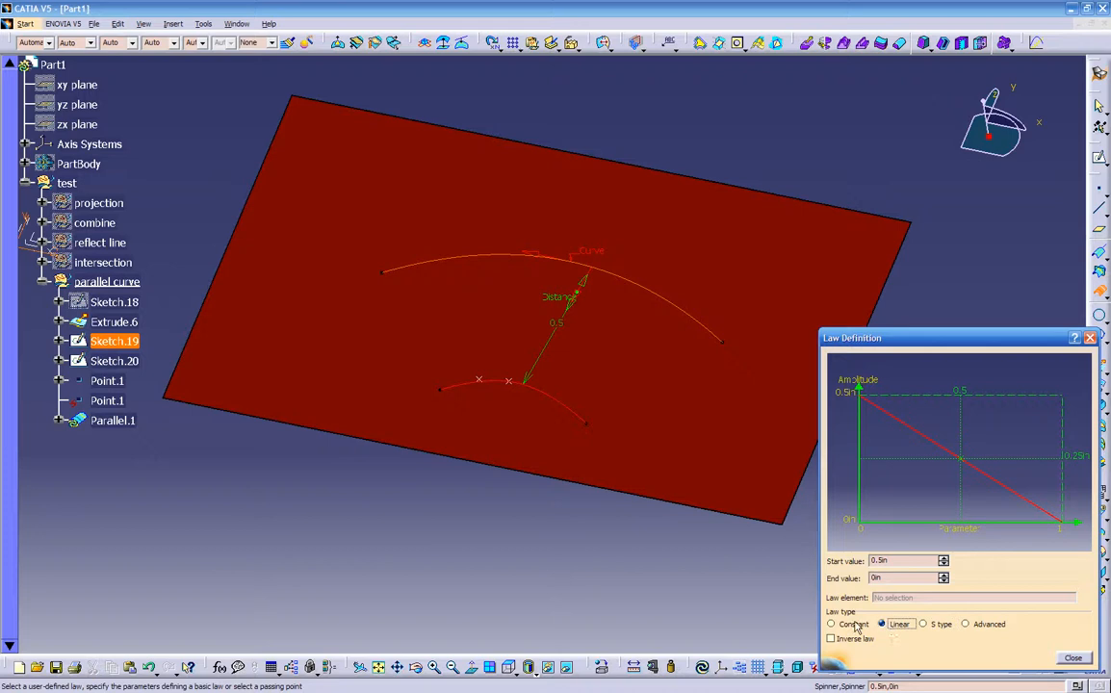
Define the offset by a constant law with a start value of 0.2 in
click(851, 625)
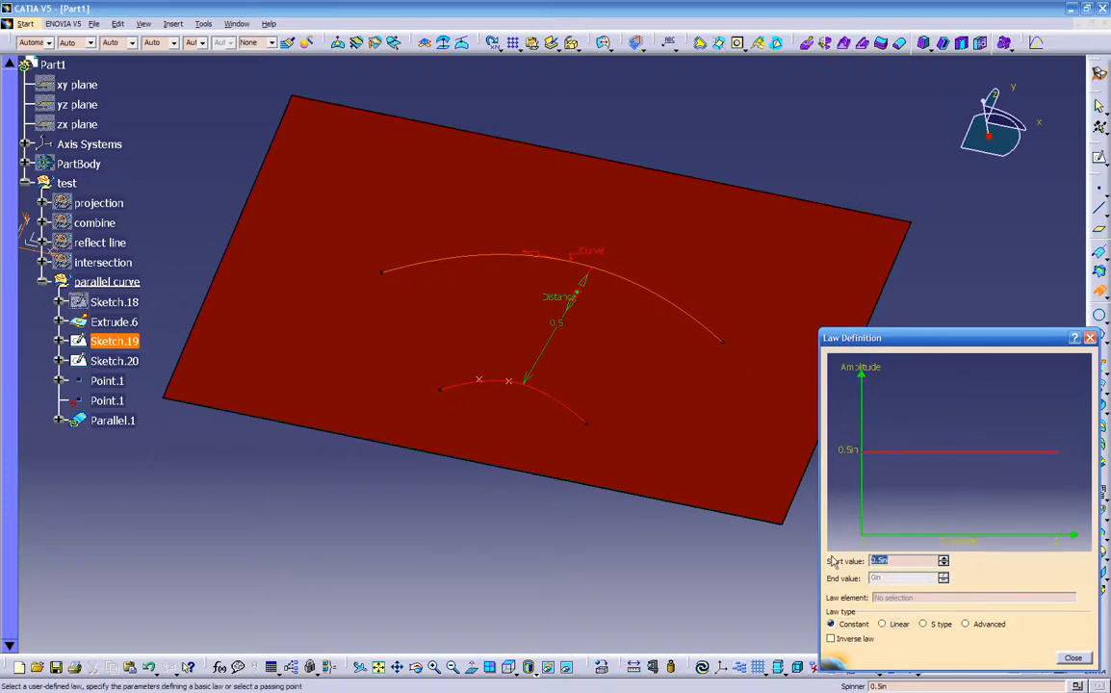
text(.2)
click(1072, 658)
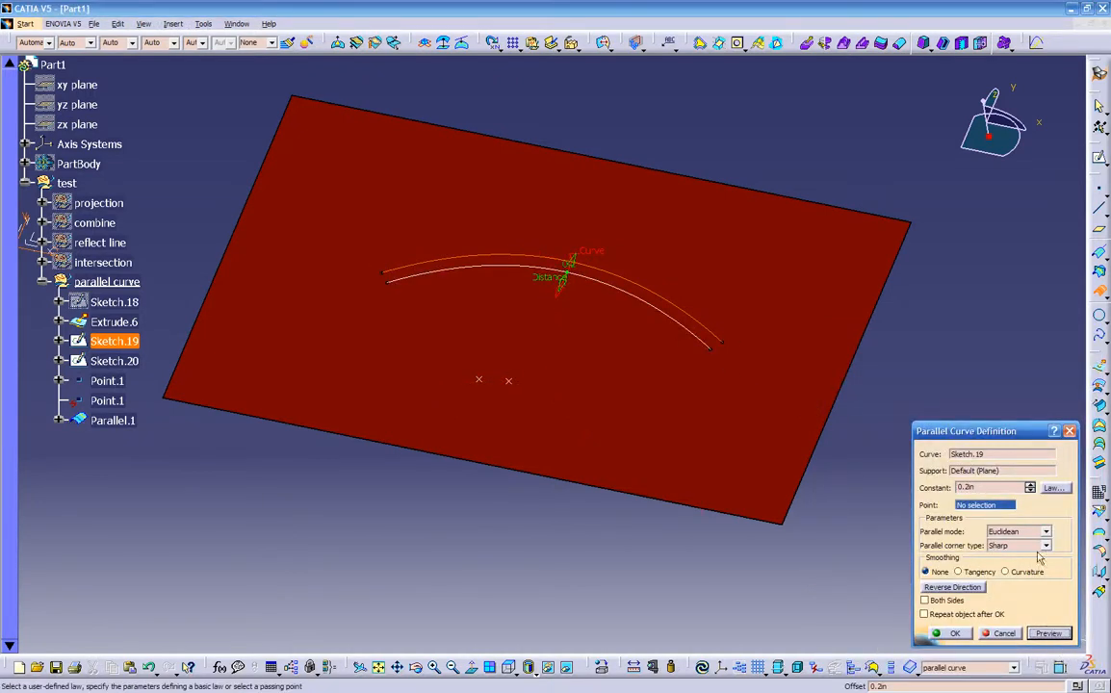
Define the parallel curve's offset by a linear law from 0.2 in to -0.2 in and preview it
click(1053, 487)
click(893, 646)
drag(901, 582, 873, 583)
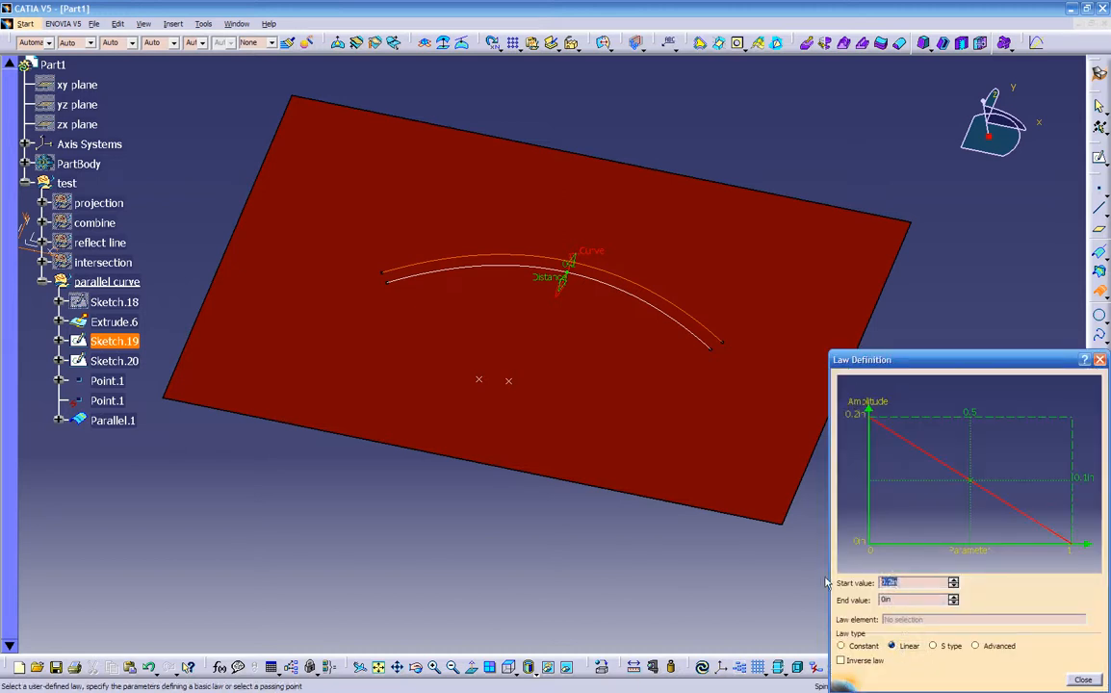
key(Tab)
text(-.2)
key(Tab)
click(859, 645)
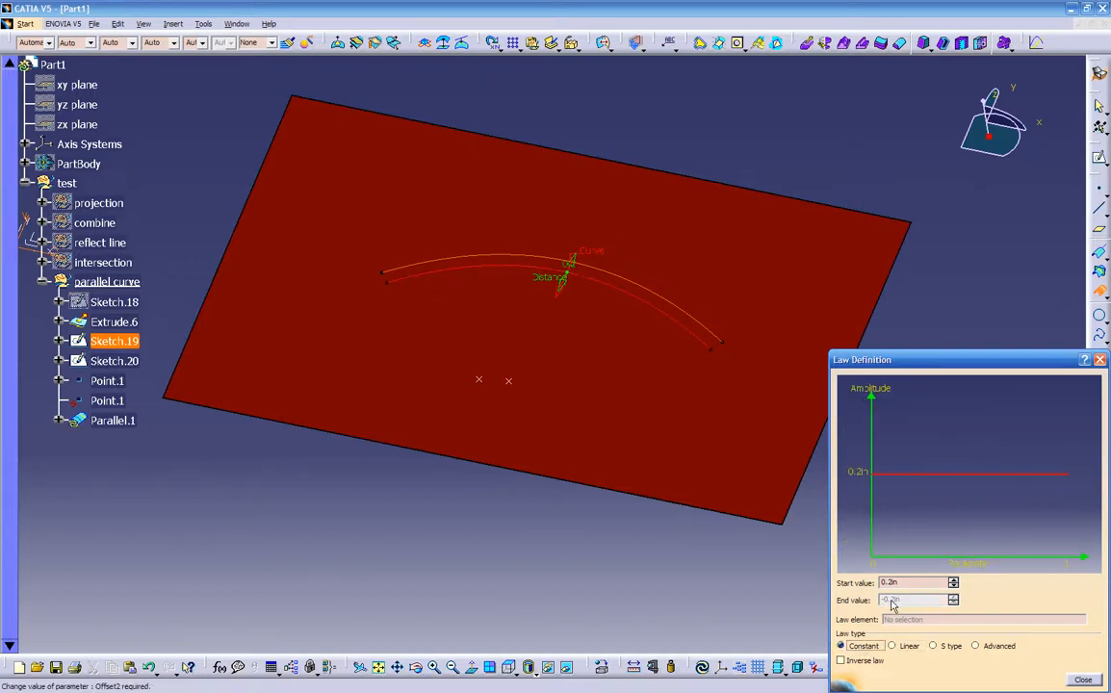
click(893, 645)
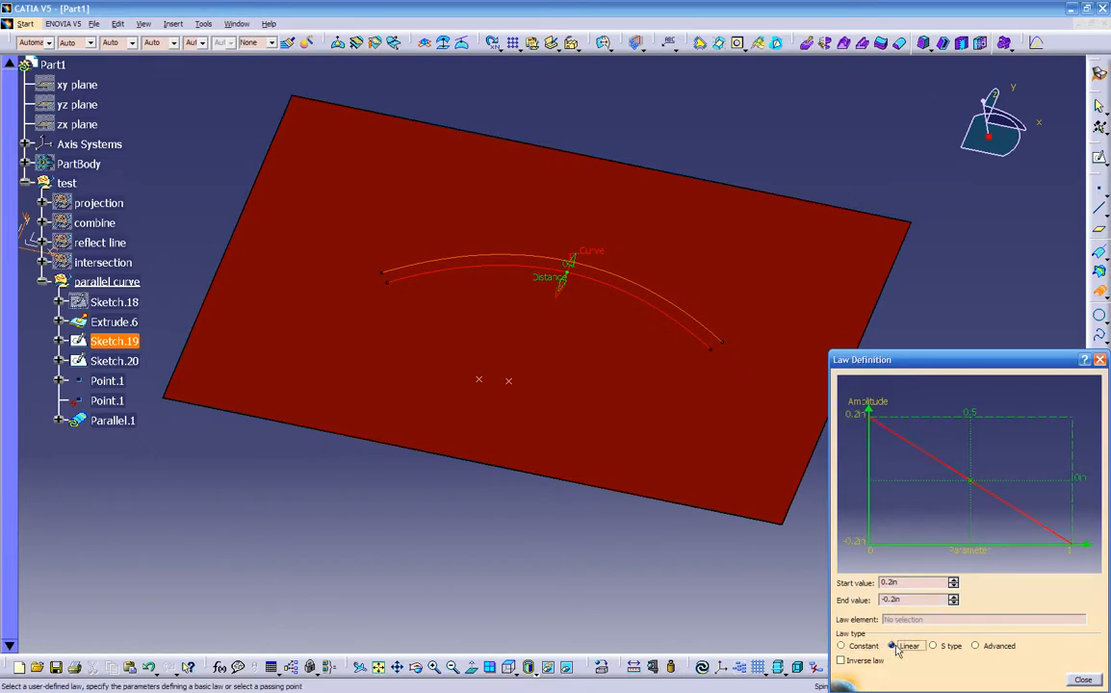
click(1078, 679)
click(1050, 633)
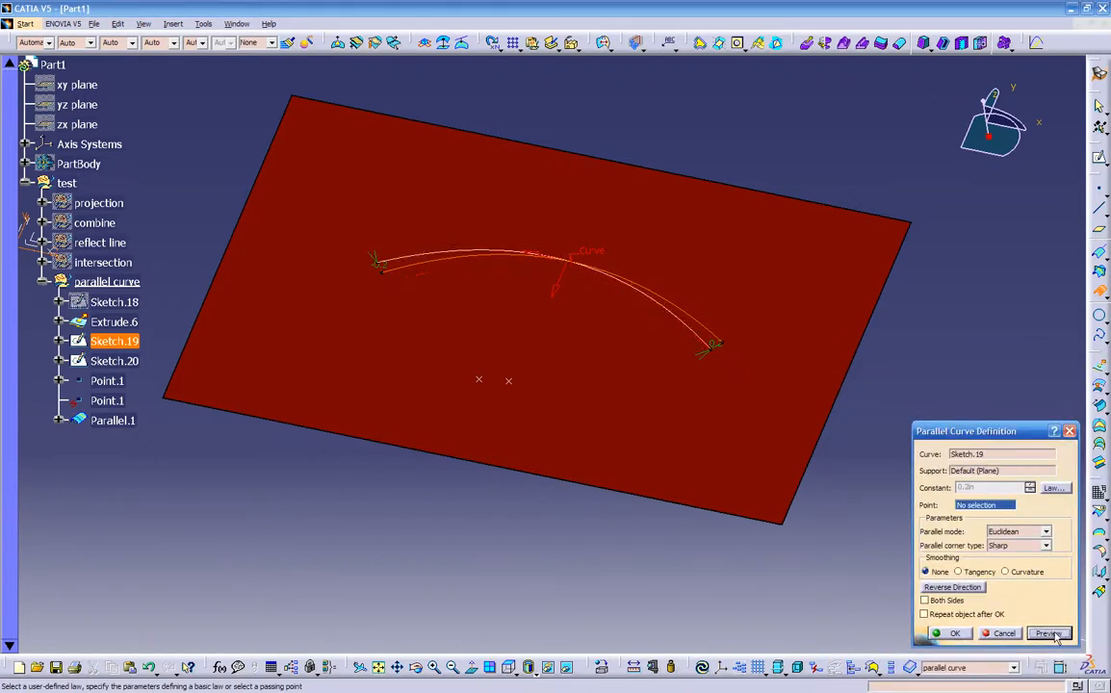
Change the offset law to S type and preview the resulting parallel curve
middle_drag(429, 310, 349, 255)
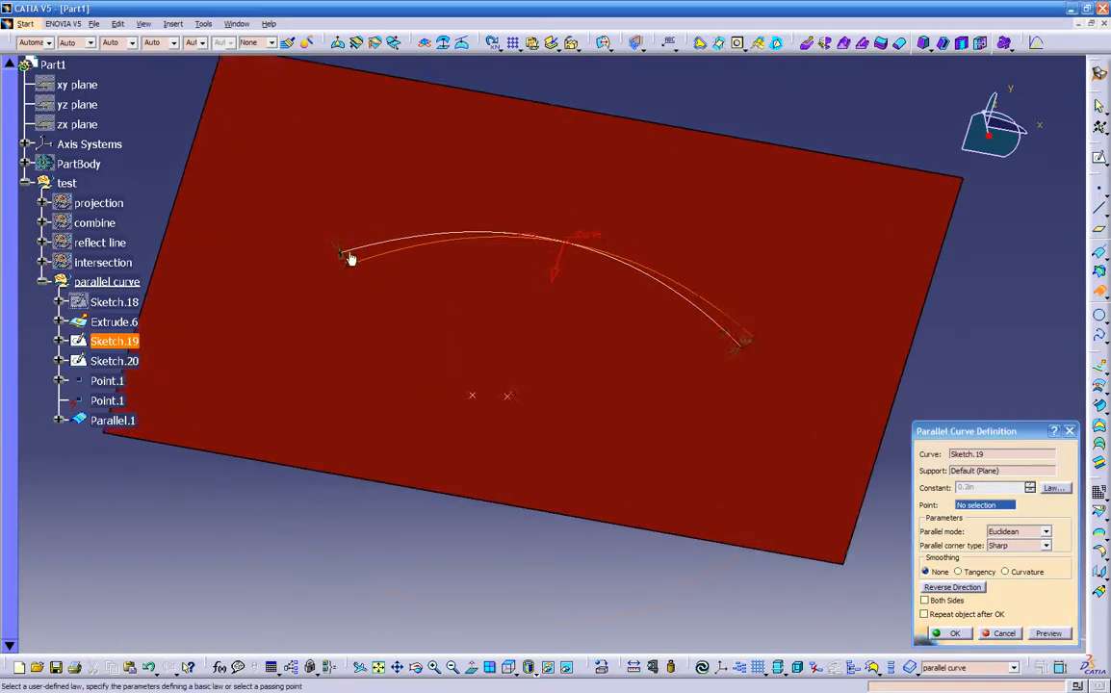
middle_drag(570, 340, 765, 482)
click(1055, 488)
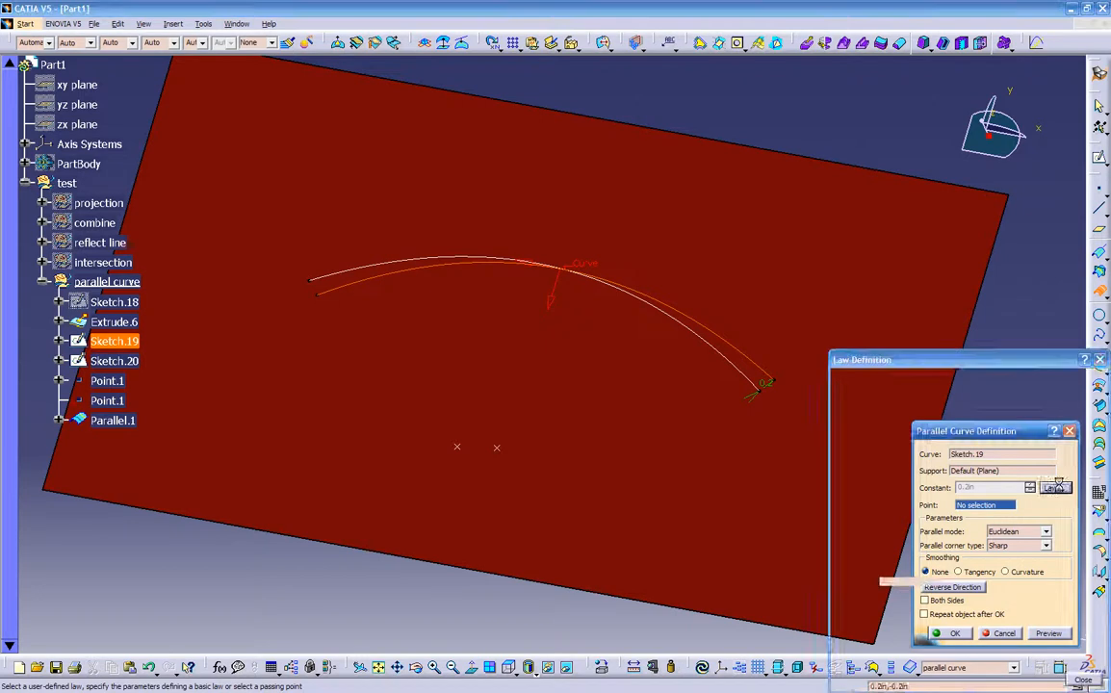
click(932, 646)
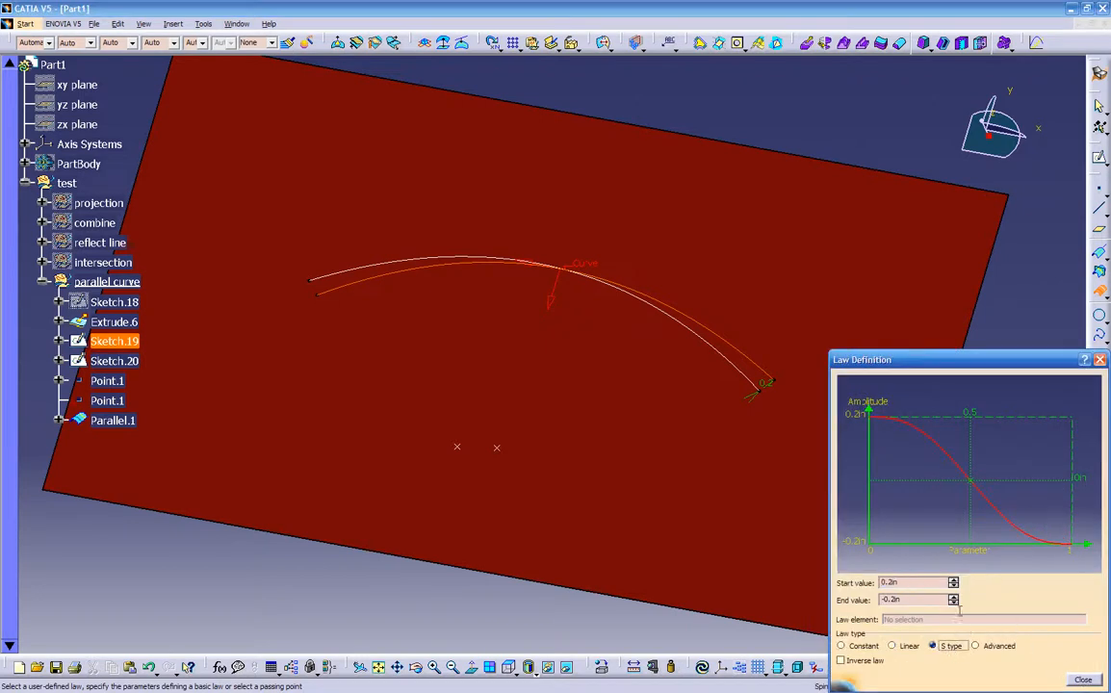
click(1082, 679)
click(1056, 633)
middle_drag(528, 399, 528, 412)
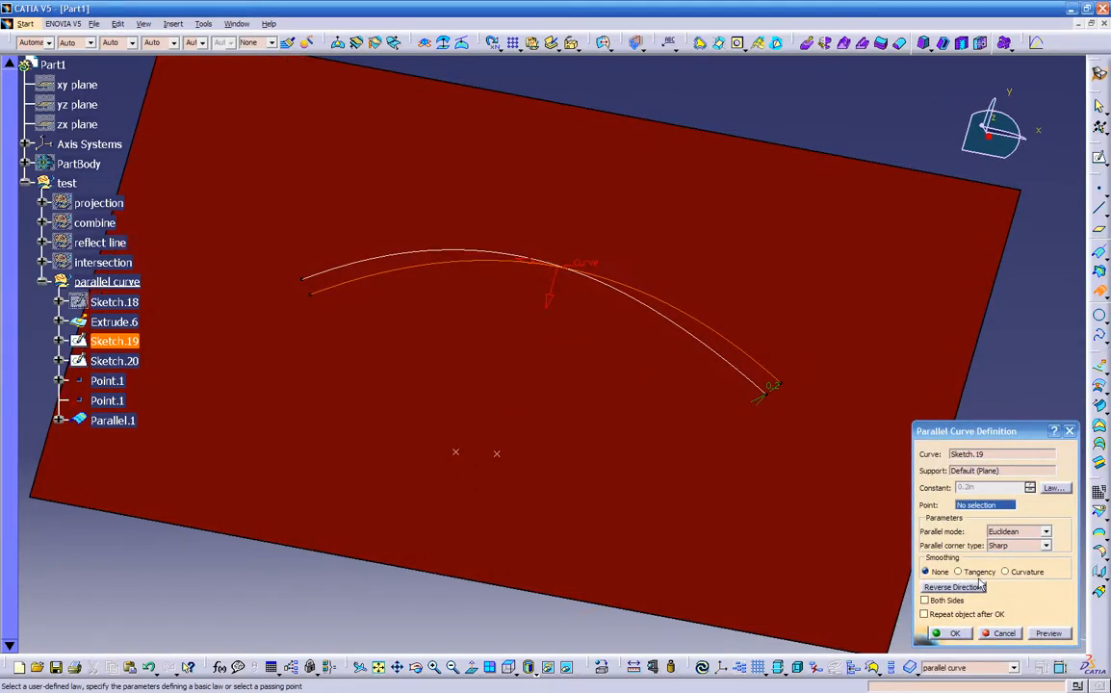
Set the S type law to run from 0 in to -0.5 in and preview the parallel curve
click(1051, 488)
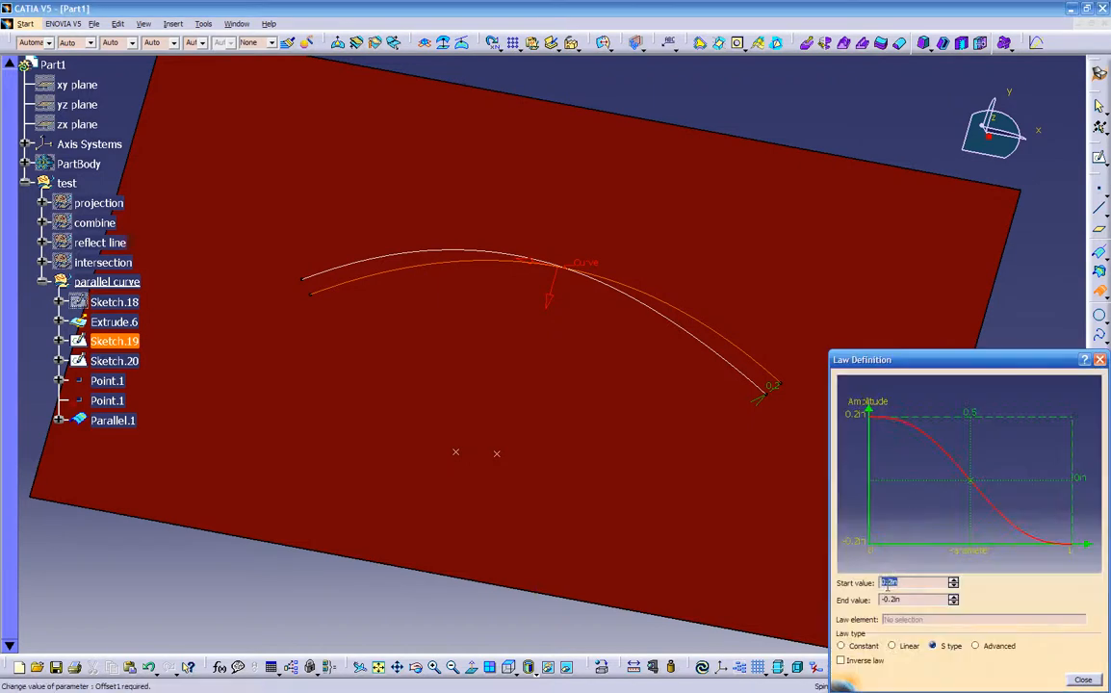
text(0)
key(Tab)
text(-)
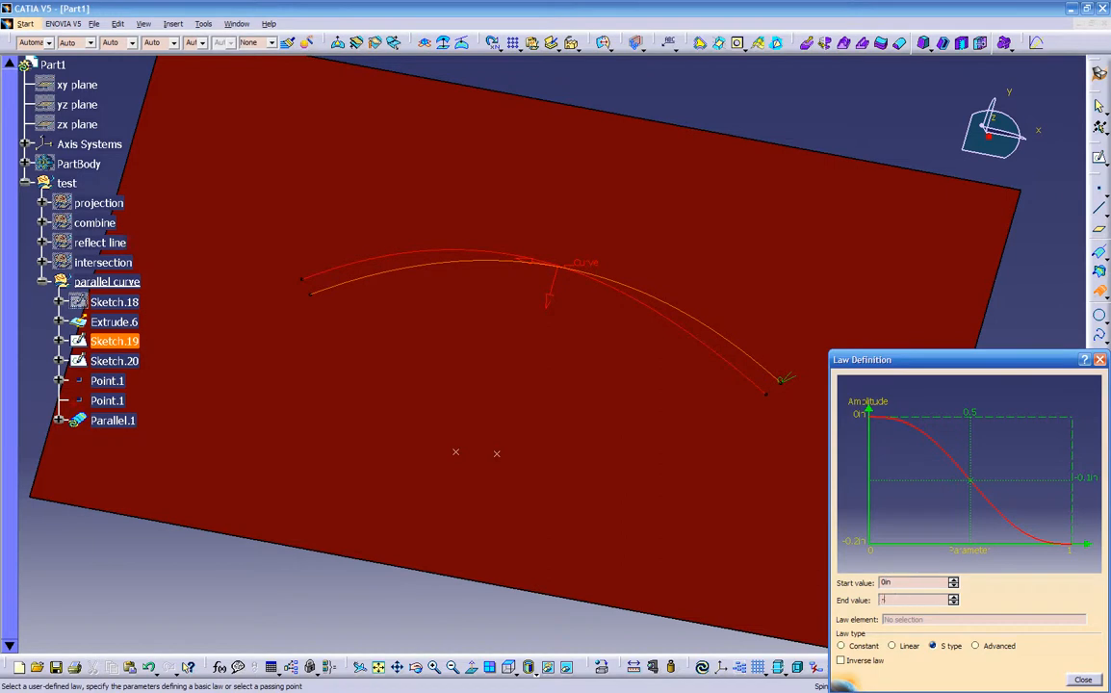
text(.5)
click(1083, 679)
click(1051, 633)
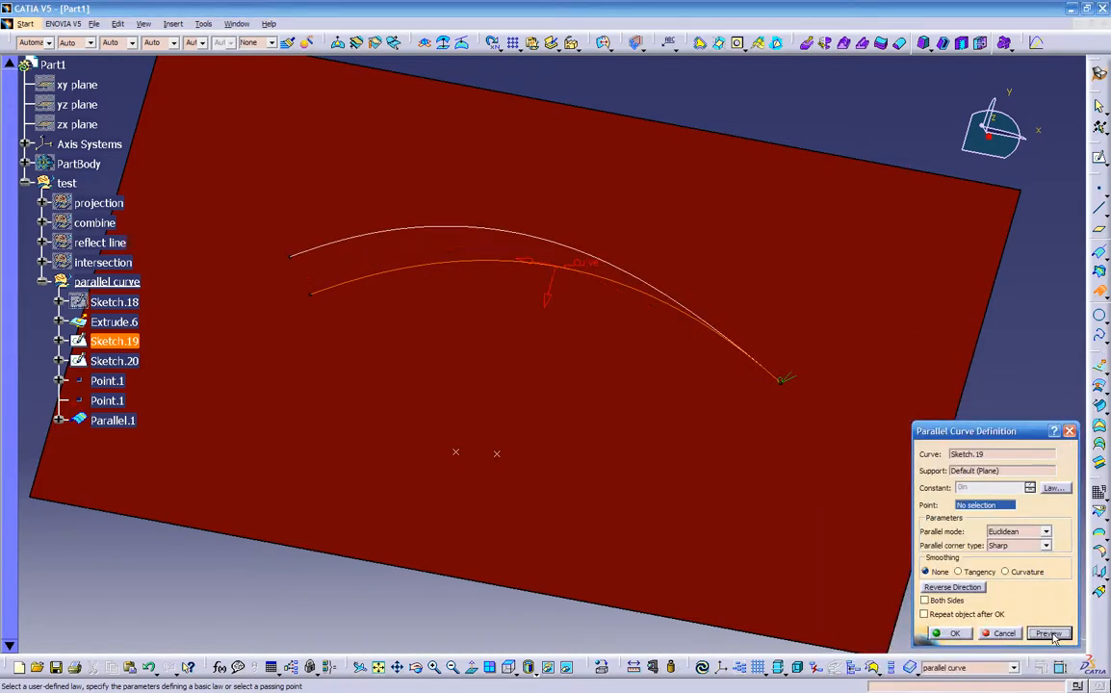
middle_drag(531, 416, 624, 437)
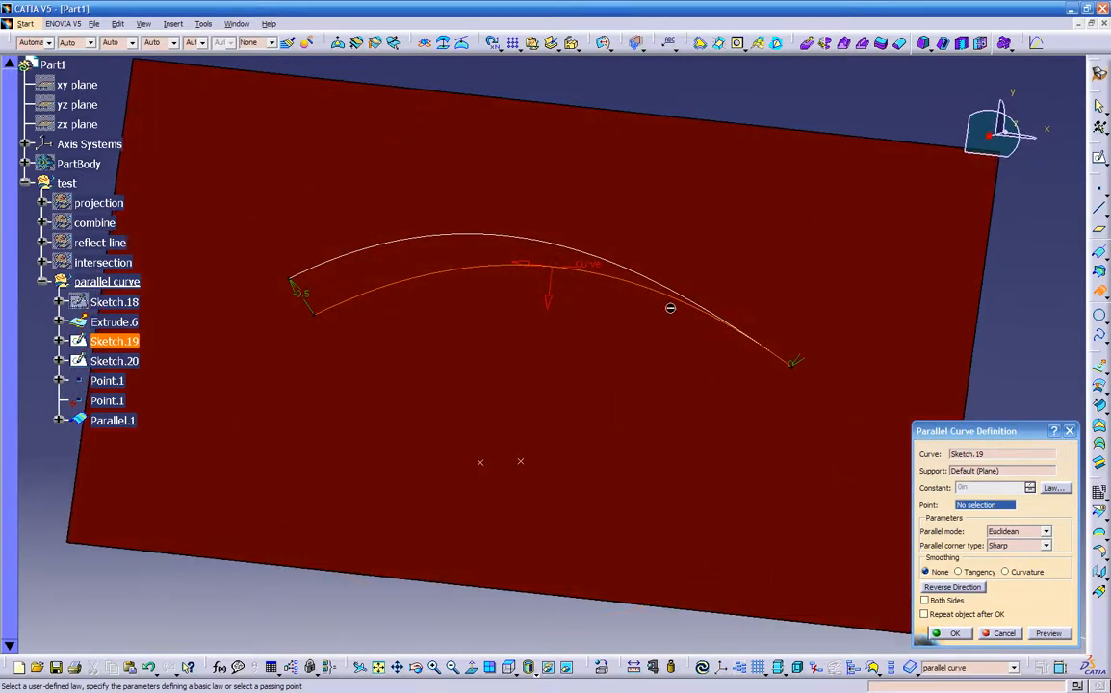
Switch the parallel curve's offset law to Linear and preview the curve for comparison
click(1053, 487)
click(893, 645)
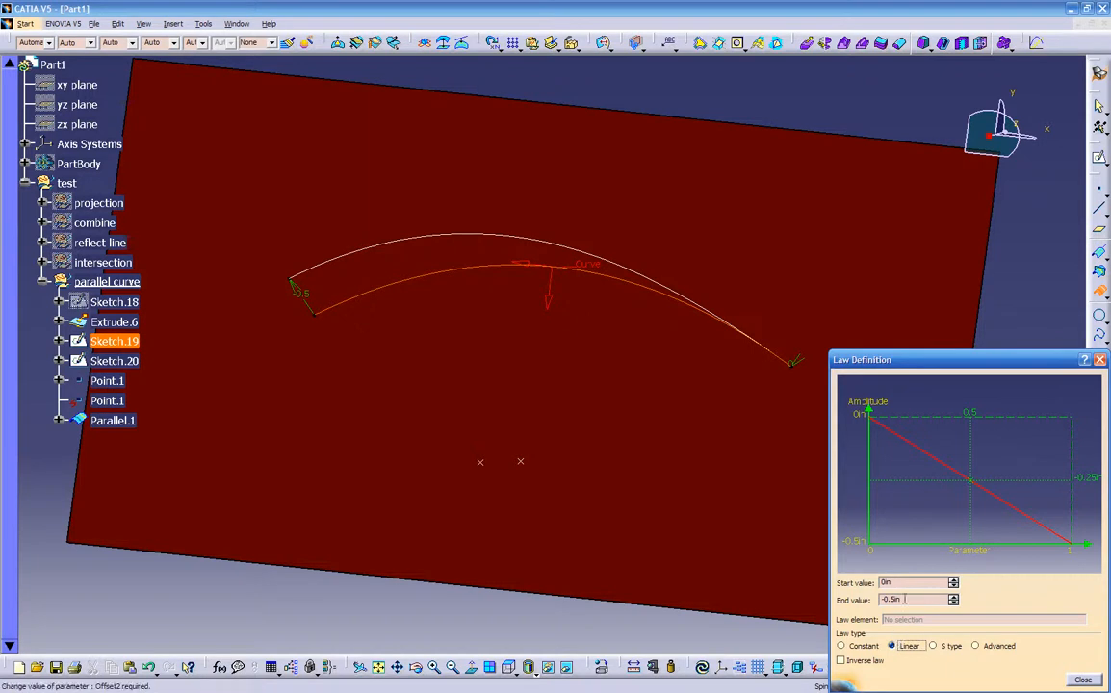
click(1083, 680)
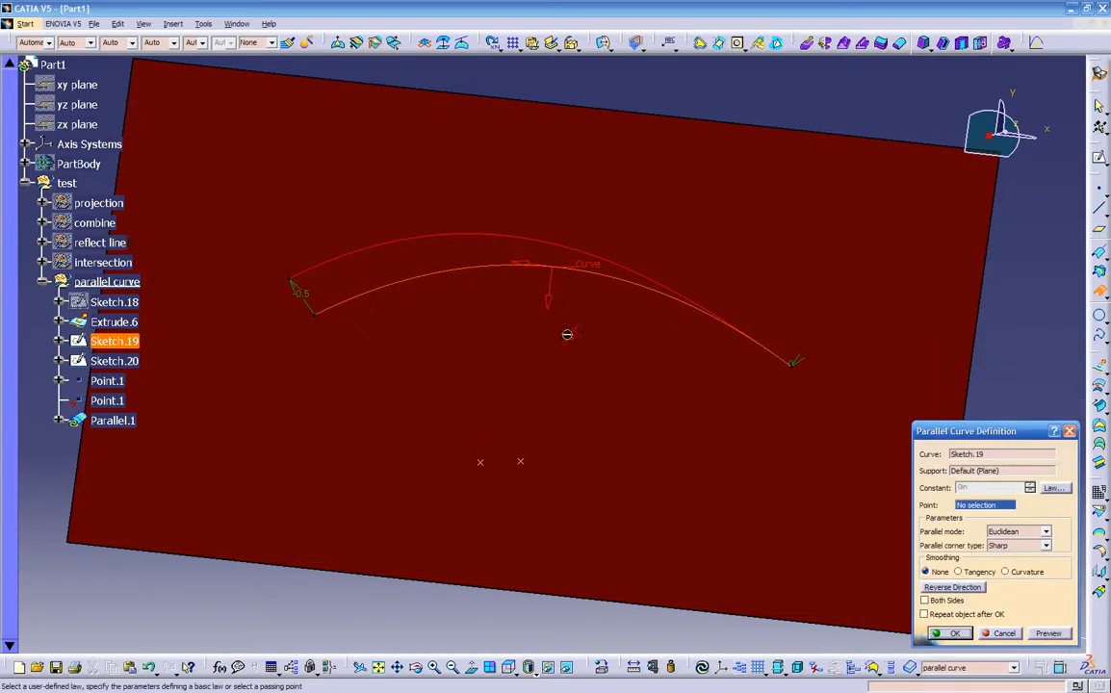
click(1045, 634)
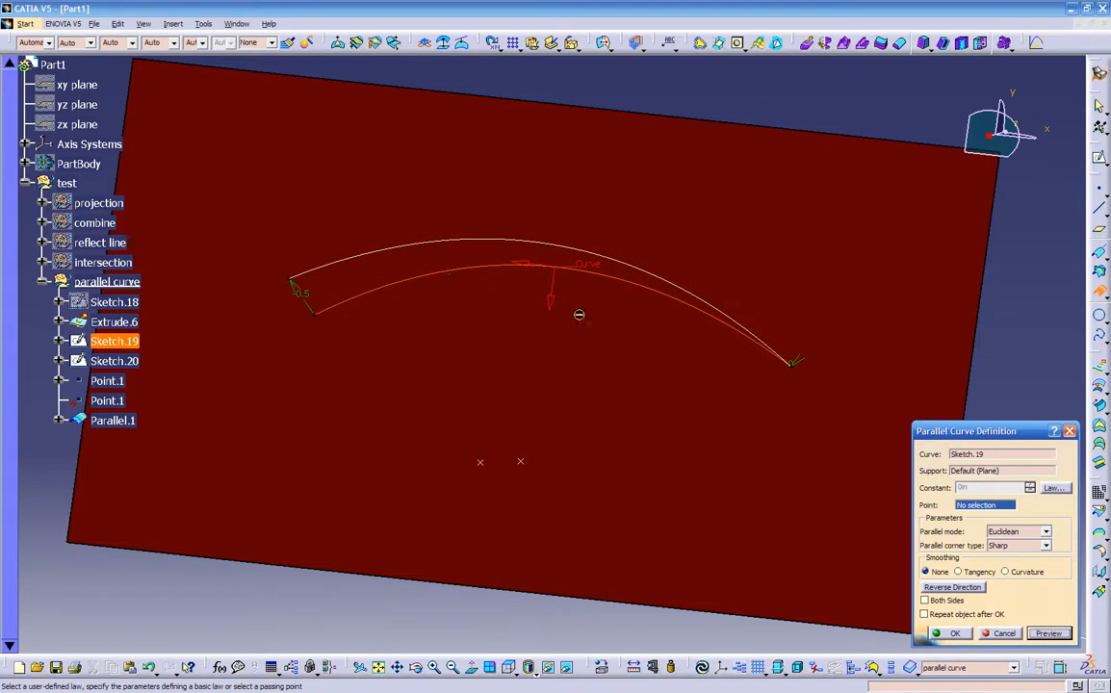
Change the offset law back to S type with an end value of 0.5 in and preview the curve
click(1052, 489)
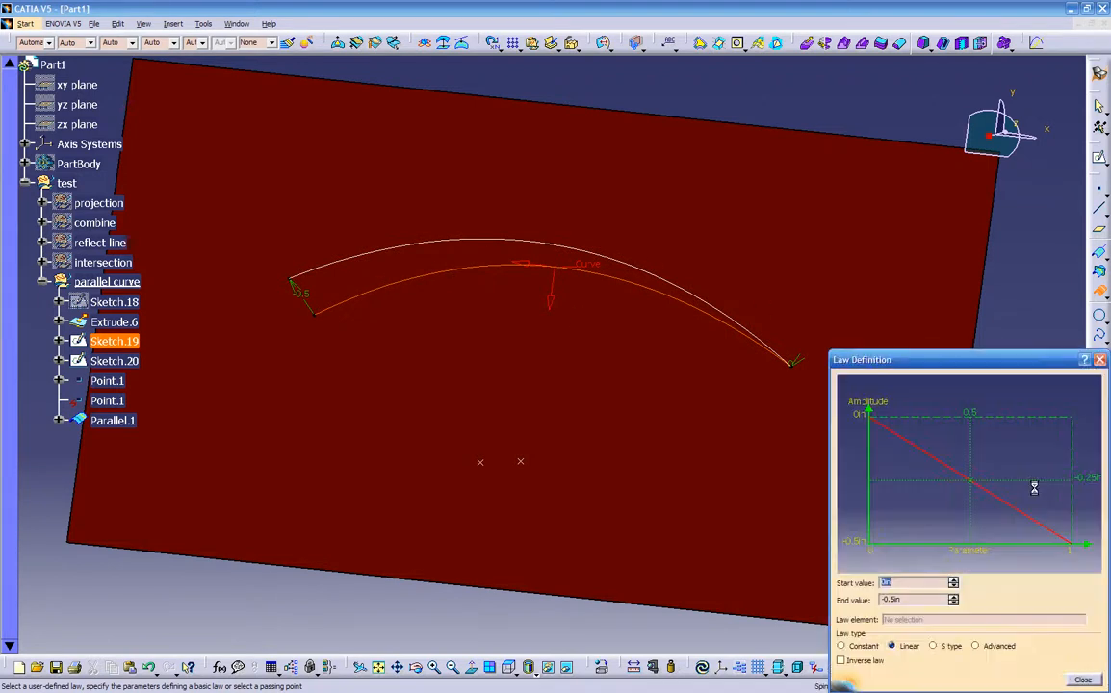
click(932, 646)
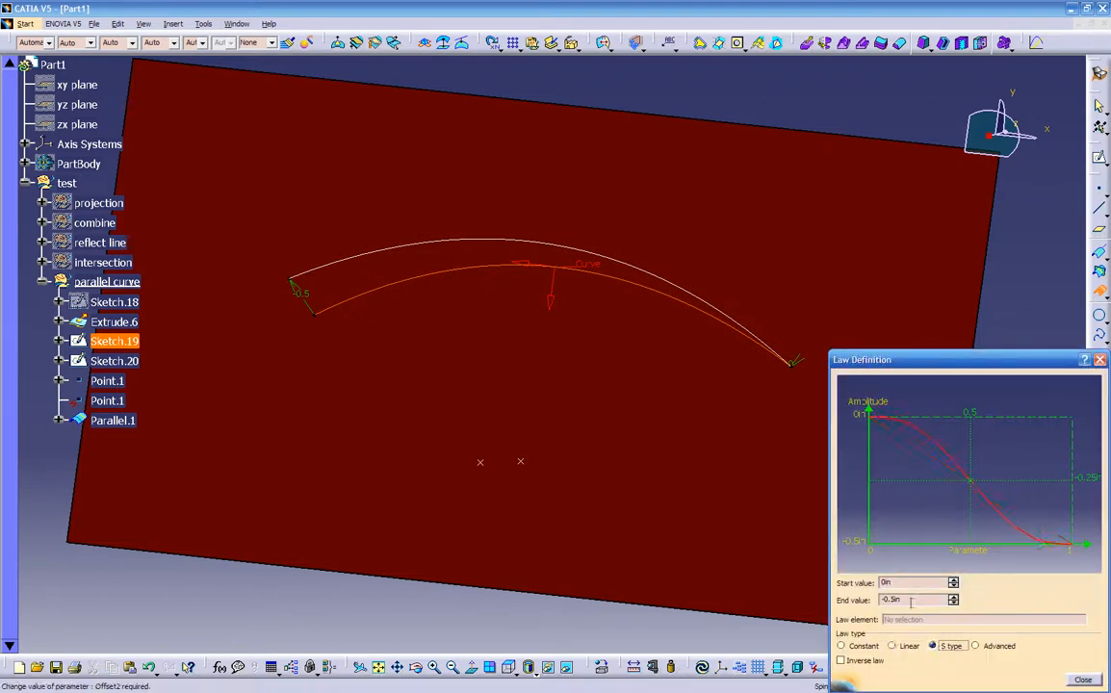
drag(922, 603, 824, 602)
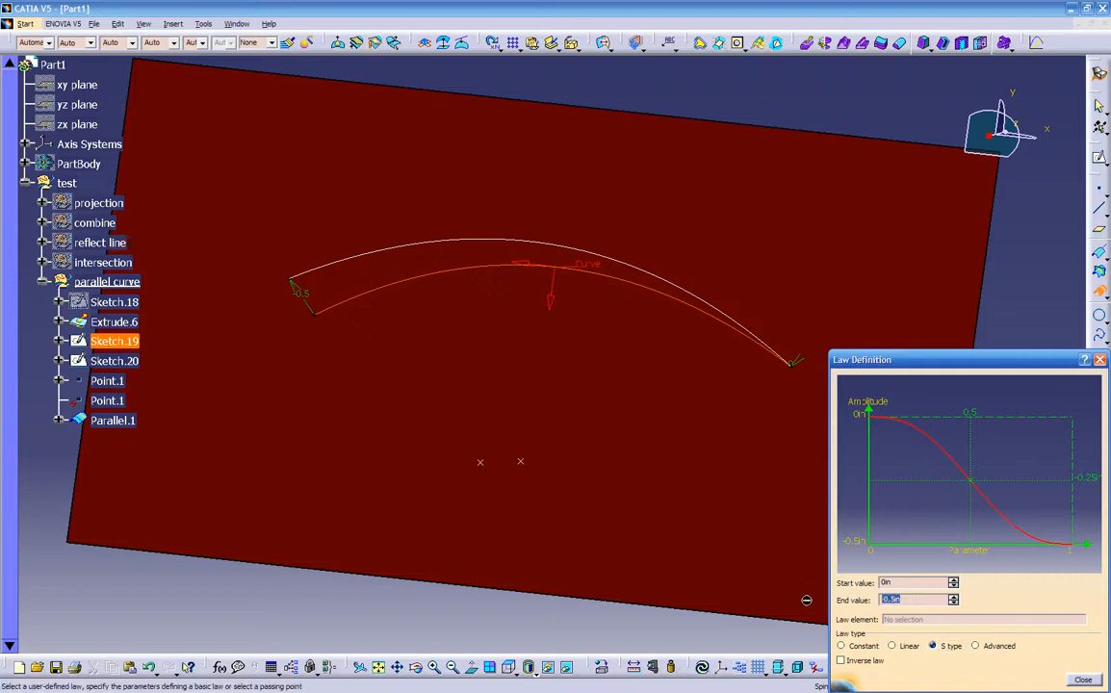
text(.5)
click(1081, 680)
click(1048, 634)
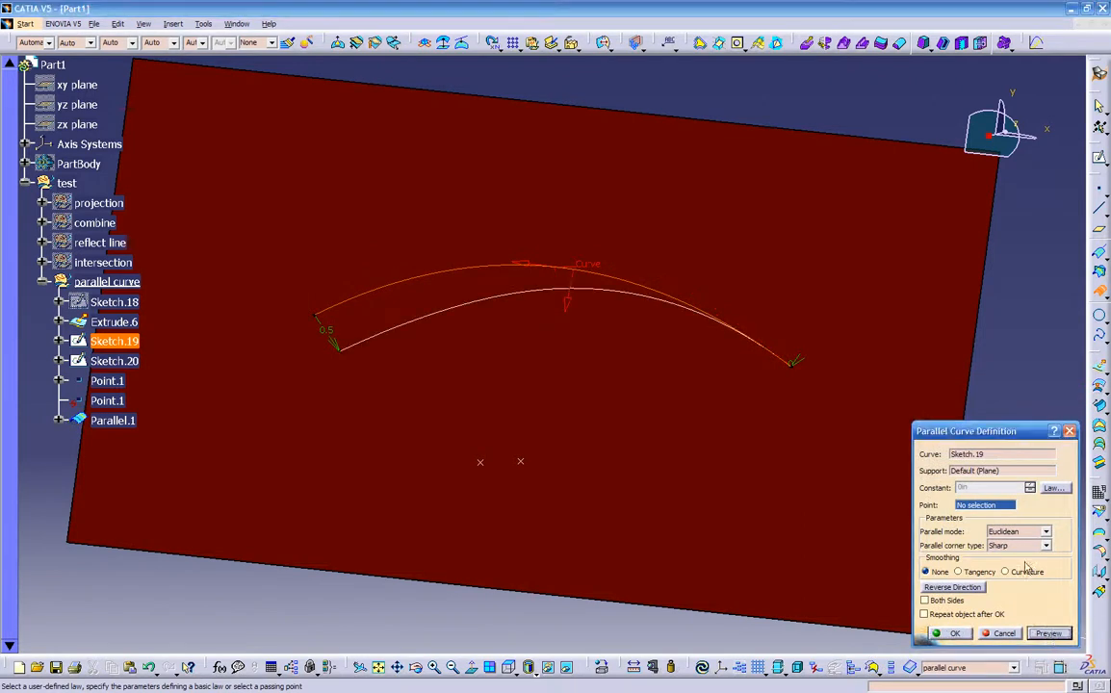
Set the S type law from 0.2 in to 1 in, preview it and create the parallel curve
click(1053, 488)
text(.2)
key(Tab)
text(1)
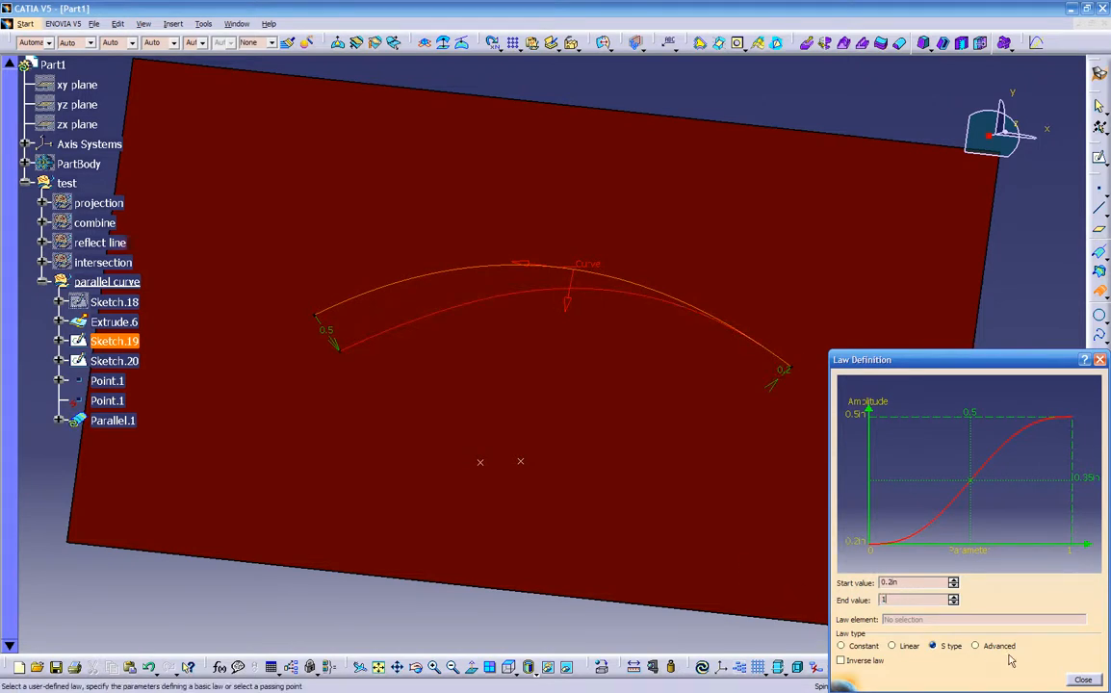
click(1082, 678)
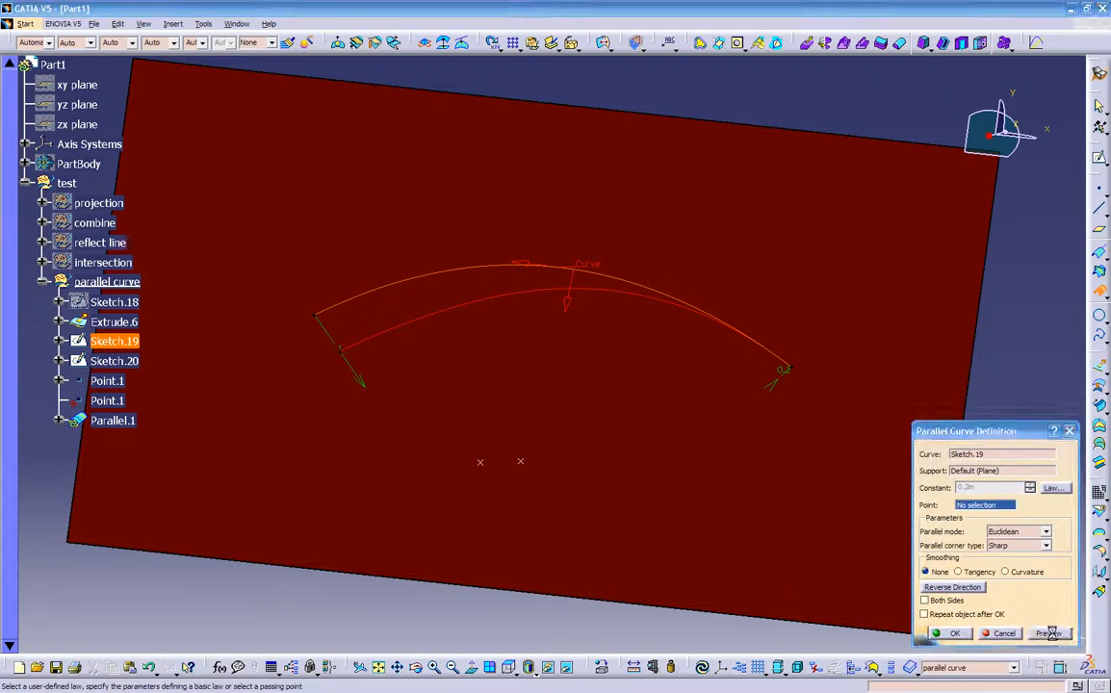
middle_drag(607, 497, 789, 481)
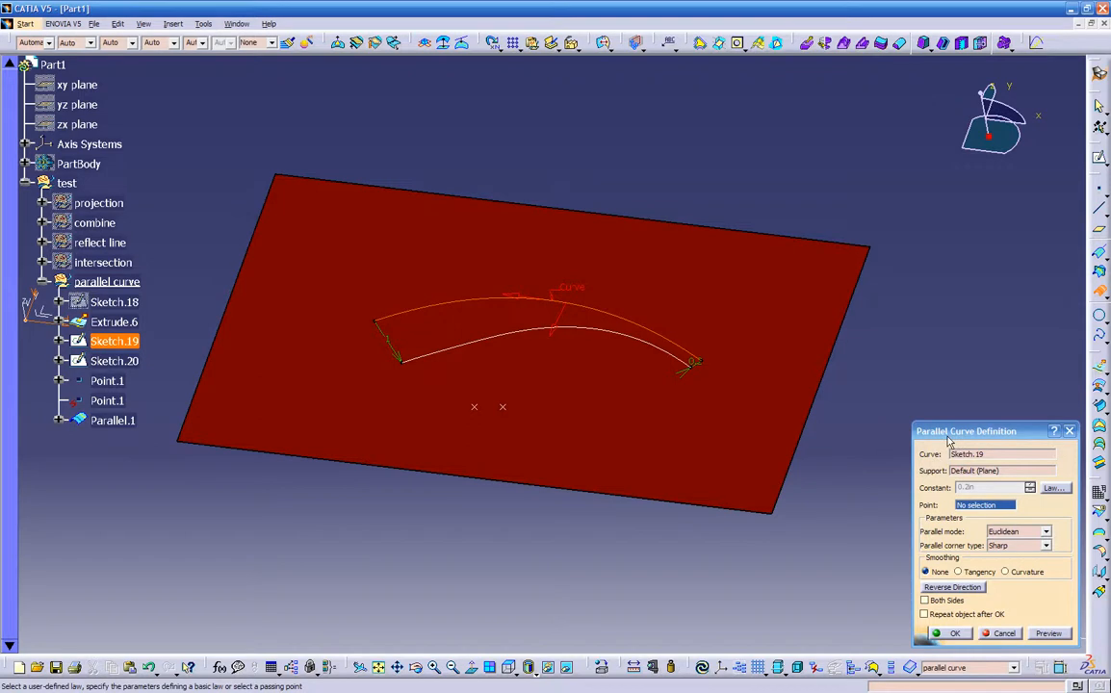
click(946, 634)
middle_drag(570, 611, 520, 545)
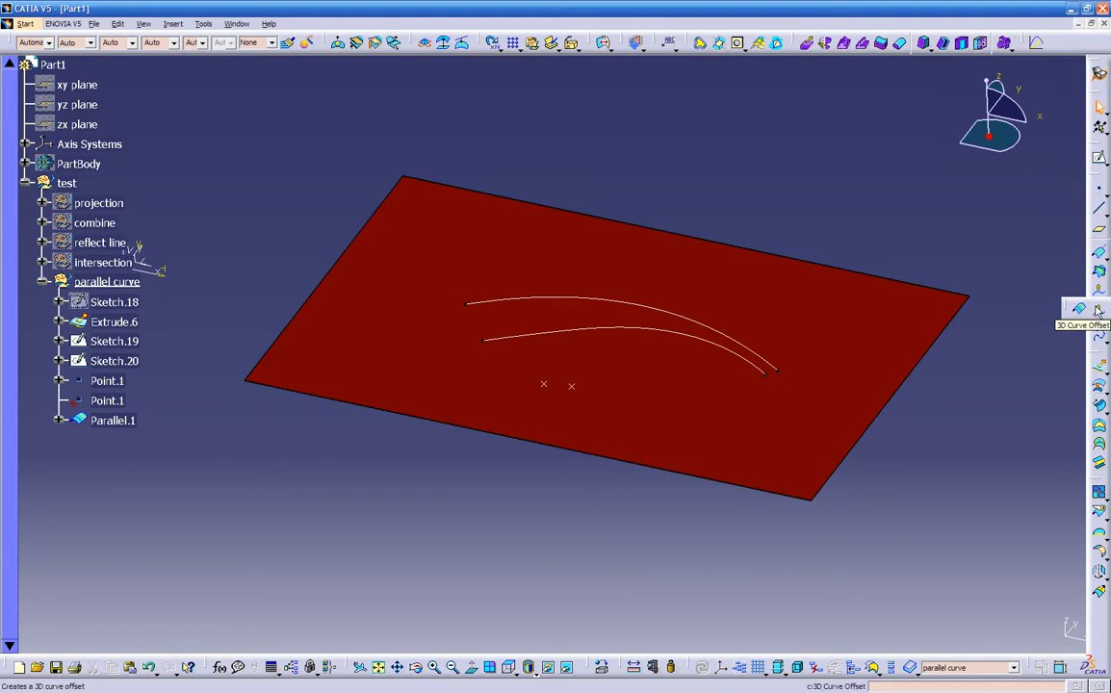
Collapse the parallel curve set and insert a geometrical set named "3D curve offset" with test as its father
click(41, 281)
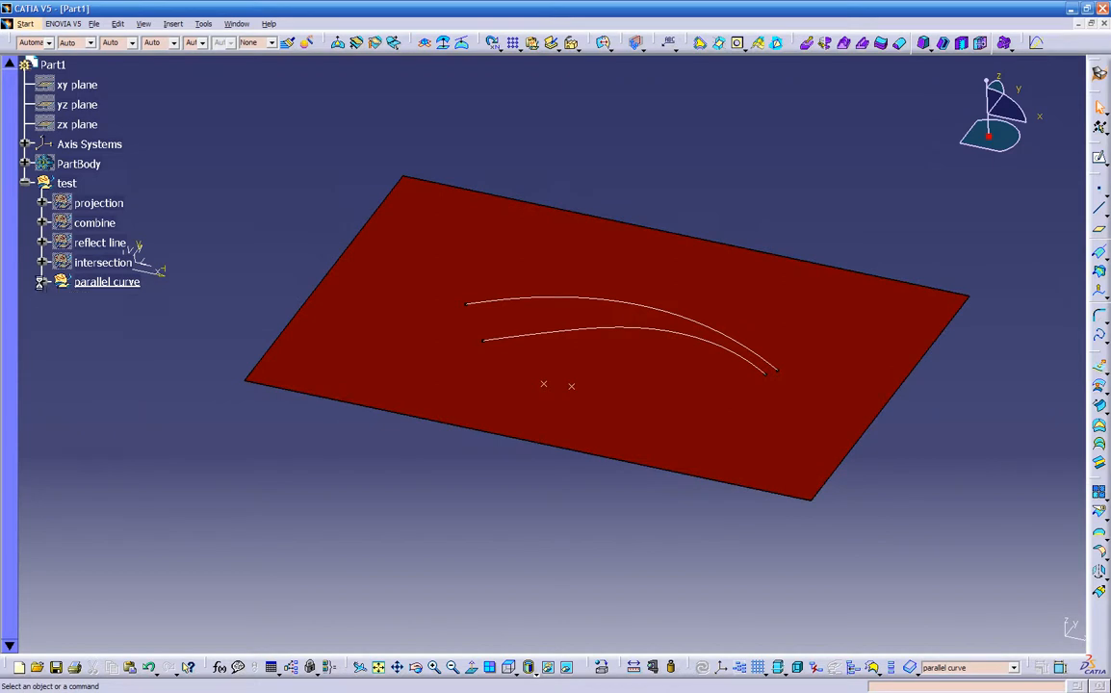
click(172, 24)
click(198, 86)
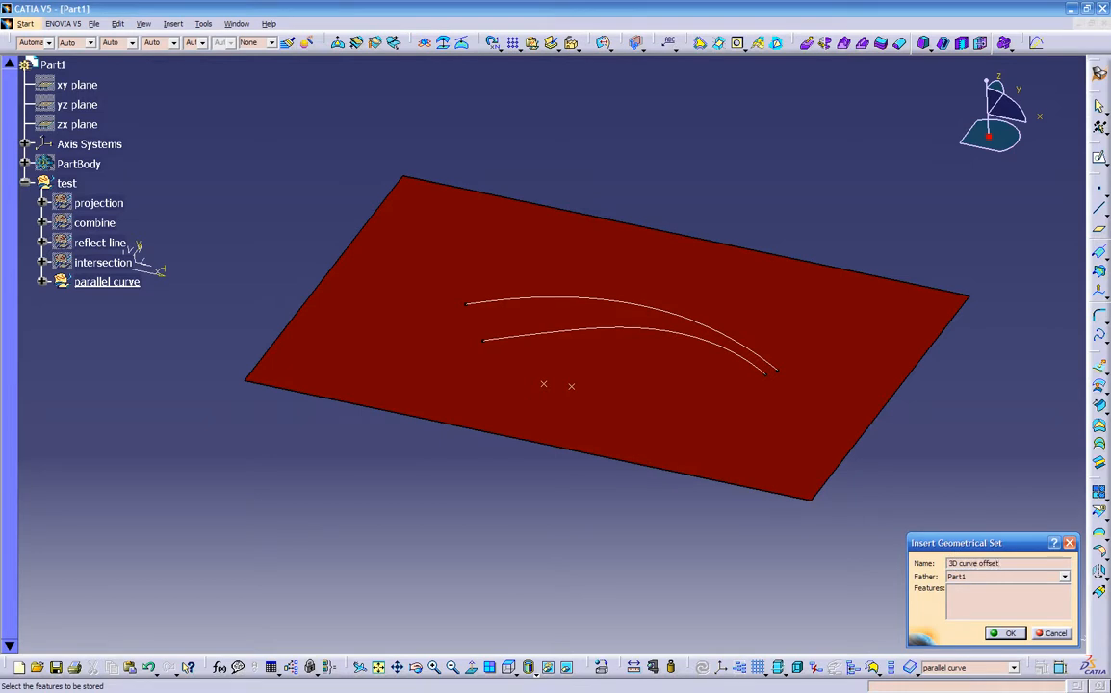
click(1064, 577)
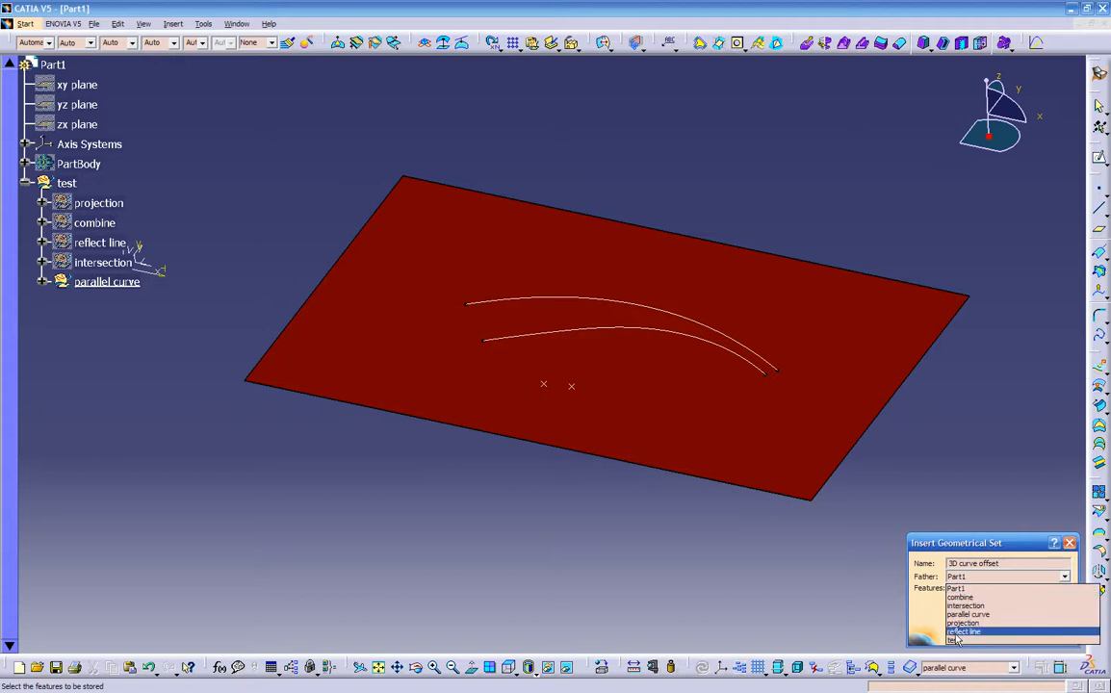
click(954, 640)
key(Return)
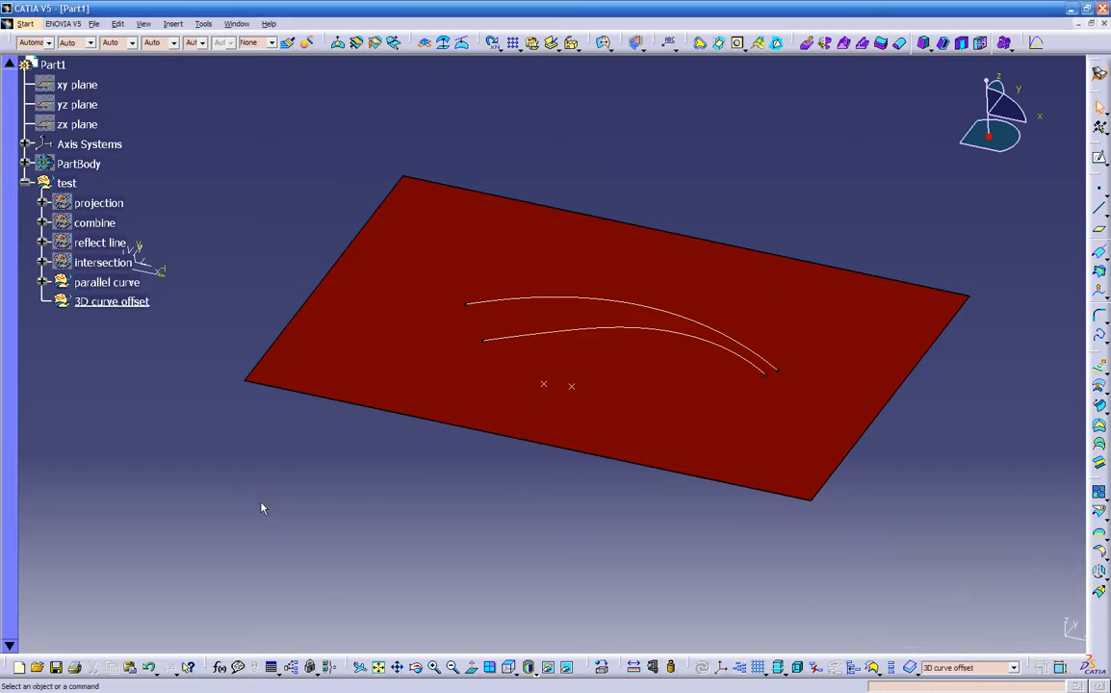
Hide the parallel curve geometrical set
click(97, 282)
right_click(99, 283)
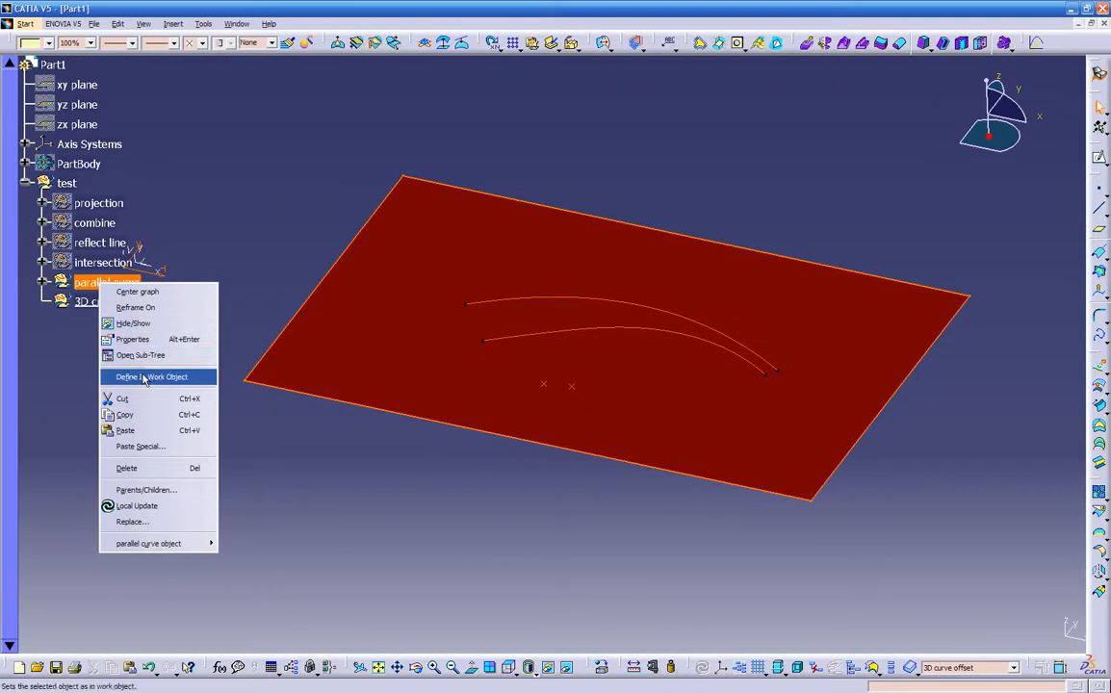
click(153, 357)
middle_drag(240, 398, 495, 453)
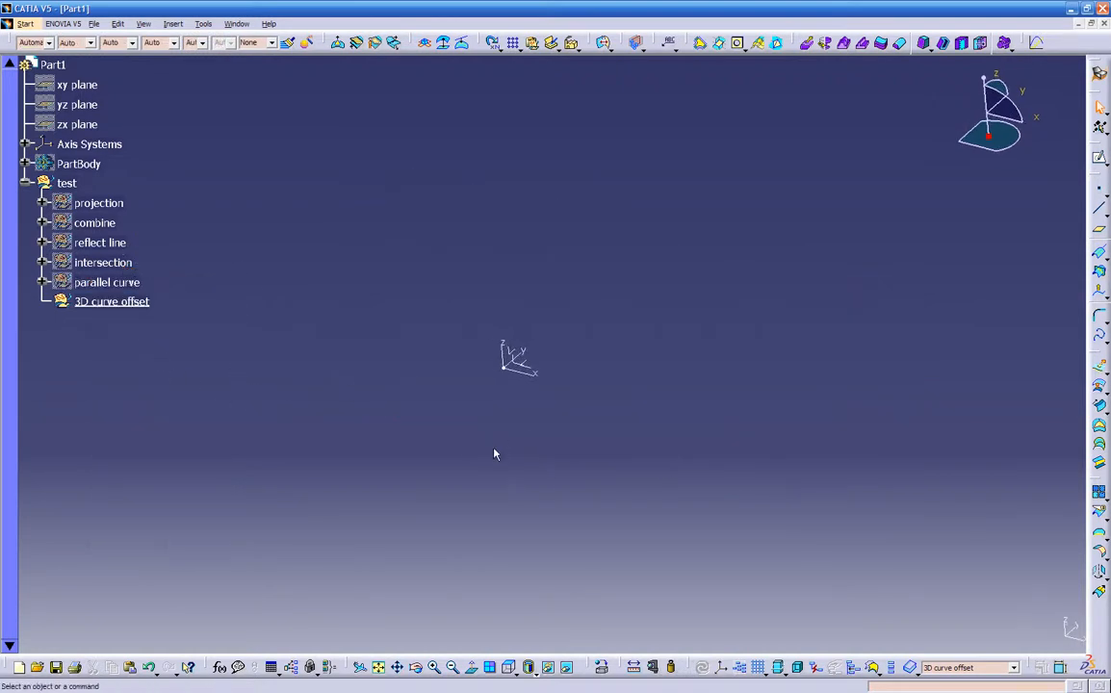
Sketch an arching spline through four control points on the absolute axis system's YZ plane and exit the sketch
click(518, 356)
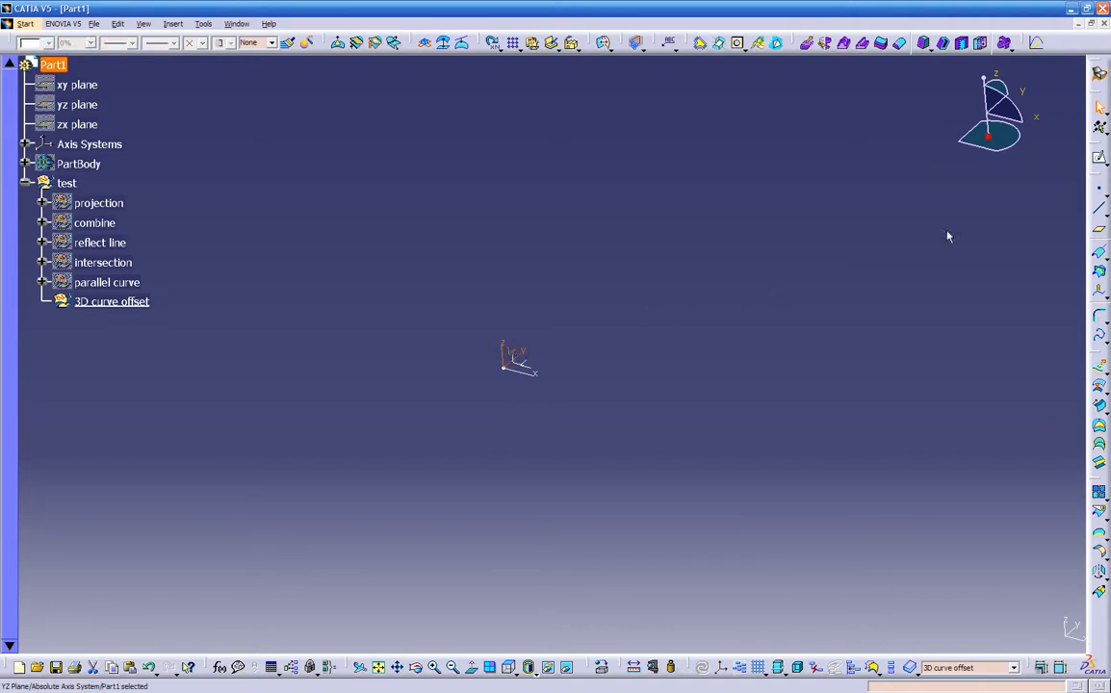
click(1098, 162)
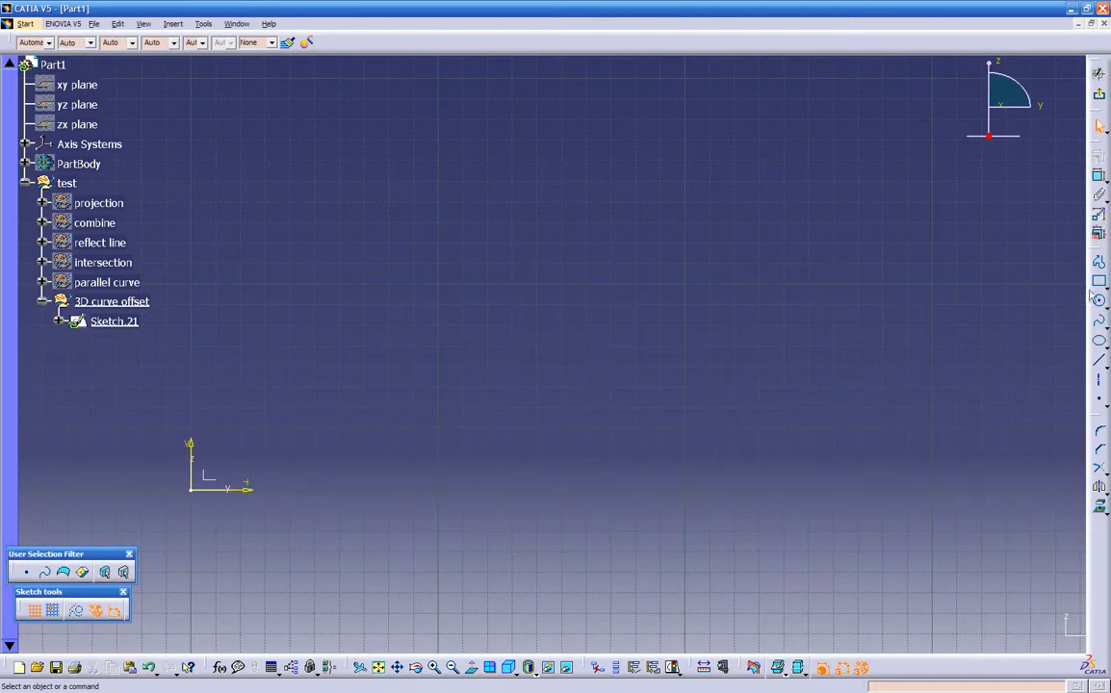
click(1098, 325)
click(335, 482)
click(386, 391)
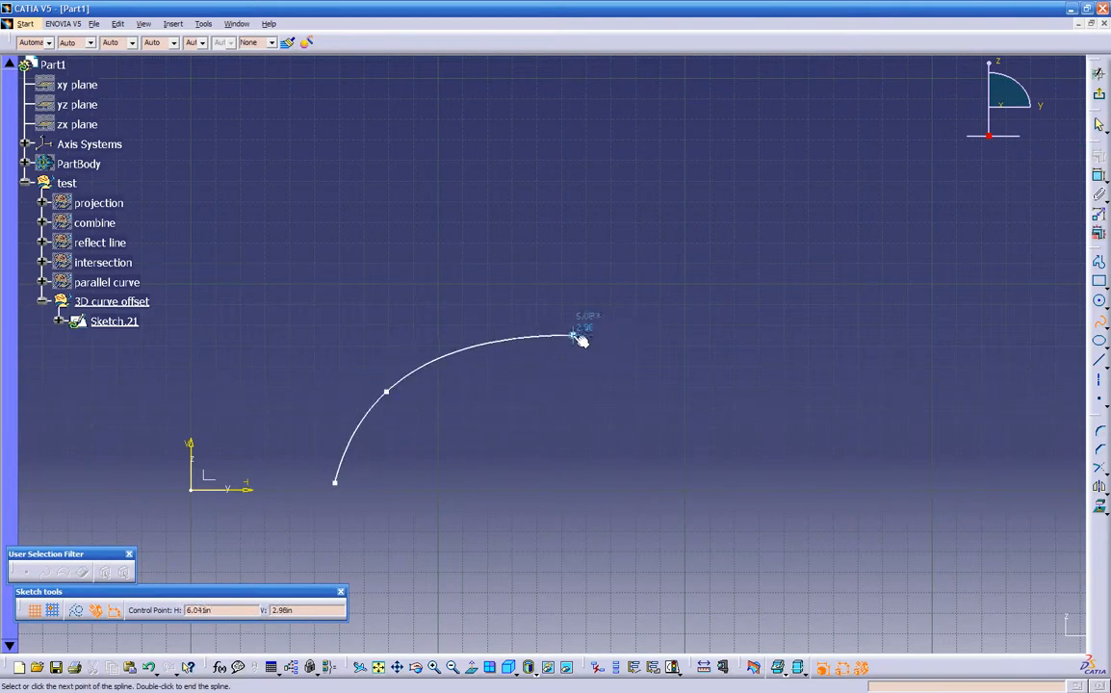
click(480, 341)
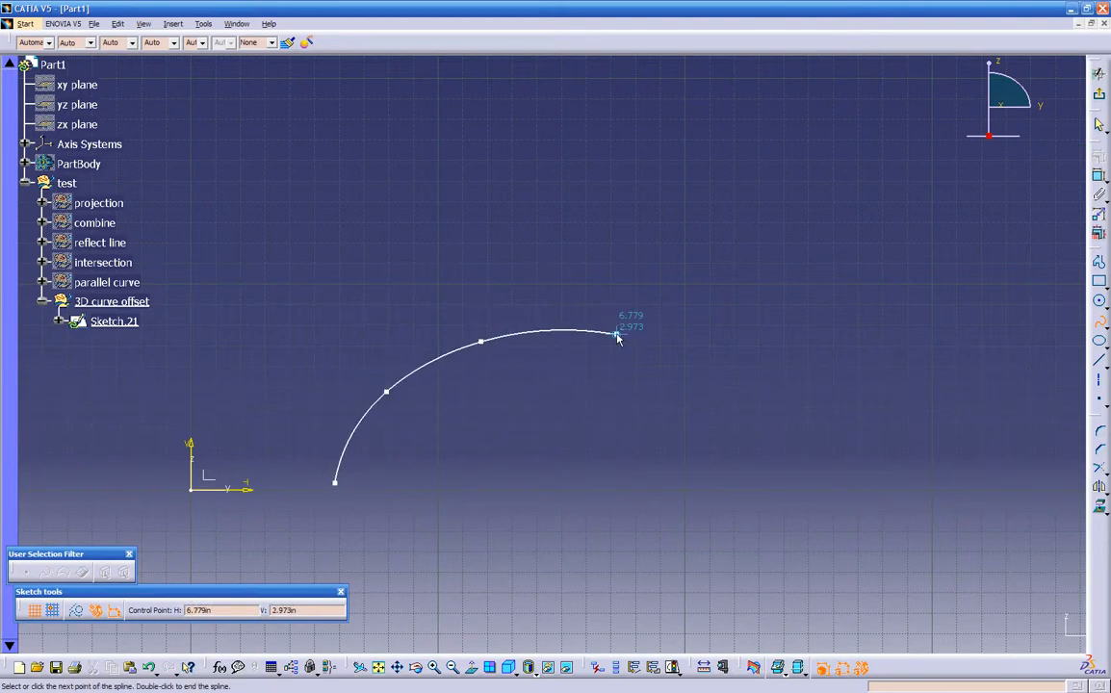
click(594, 327)
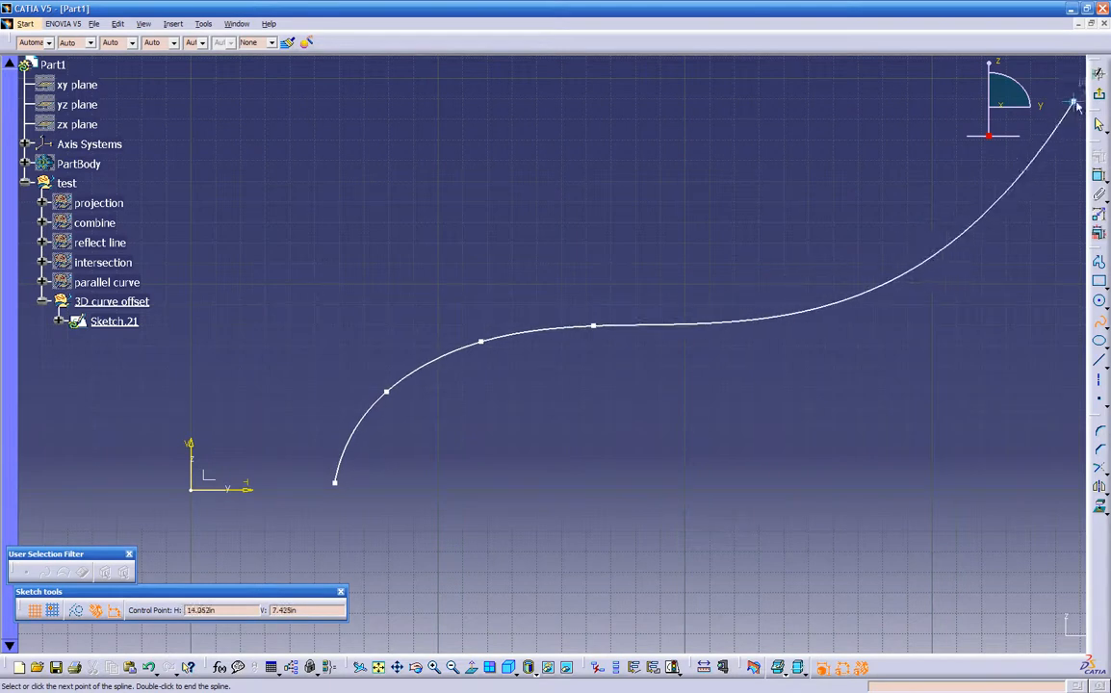
click(1100, 98)
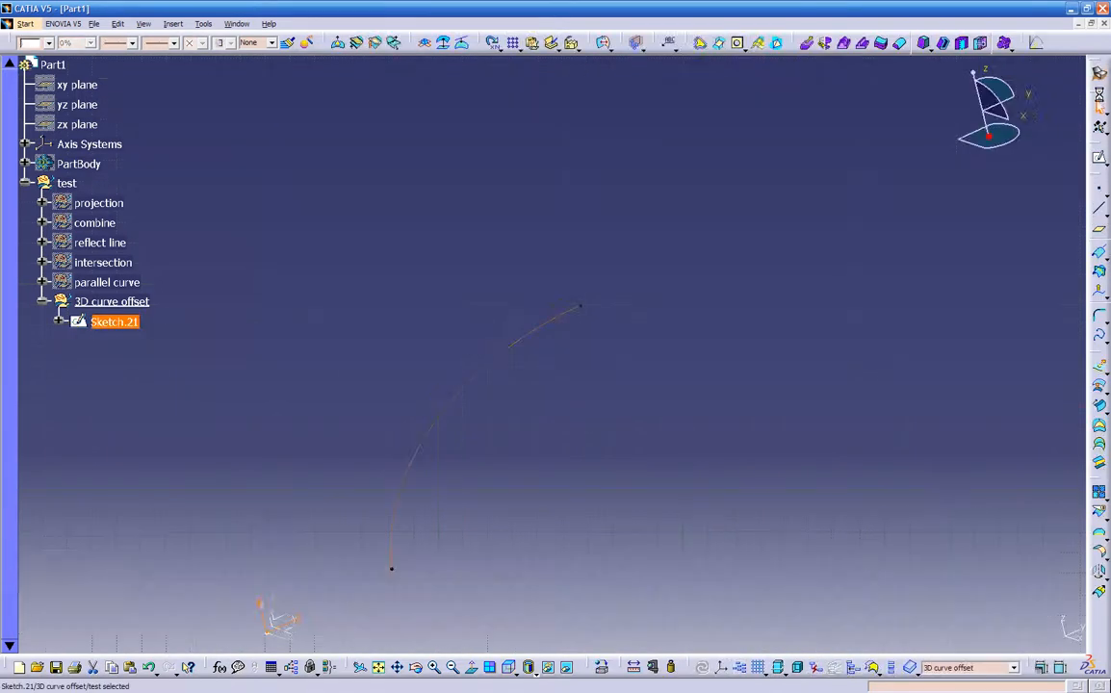
Create a plane offset -3 in from the absolute axis system's YZ plane
middle_drag(644, 554, 479, 467)
click(472, 464)
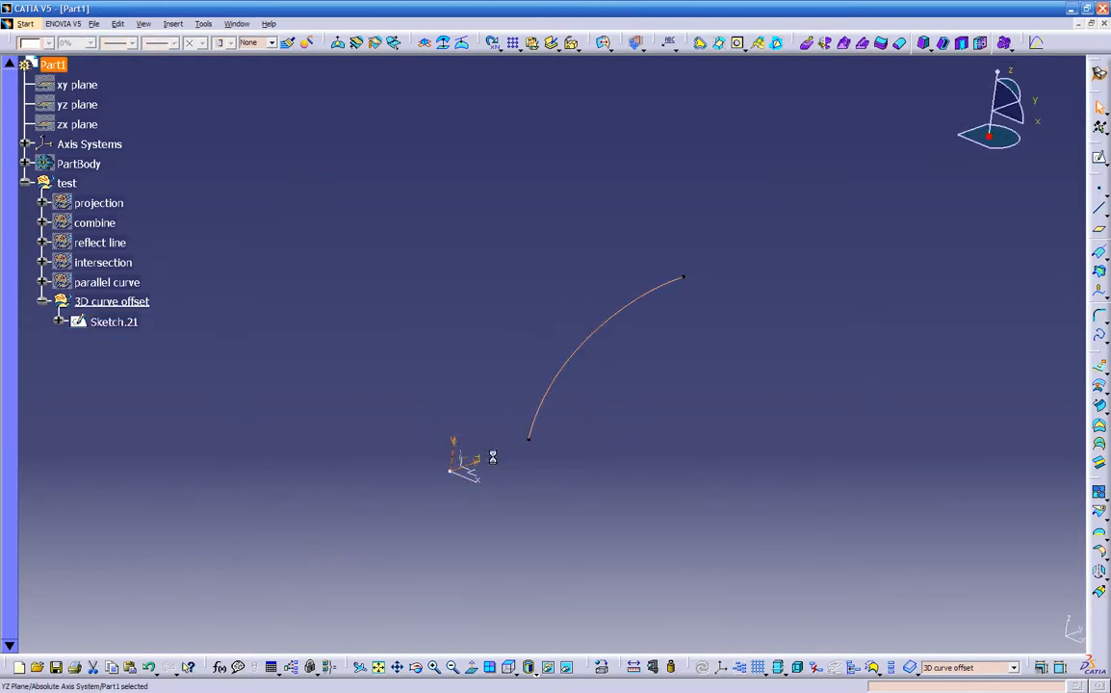
click(1097, 229)
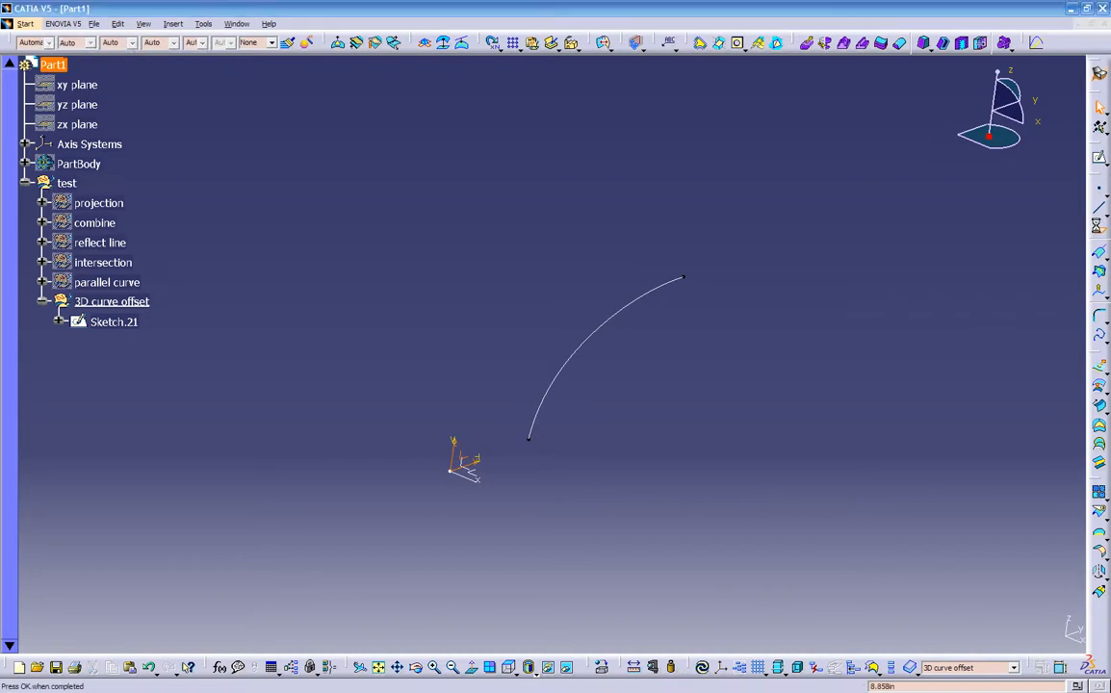
middle_drag(666, 431, 575, 395)
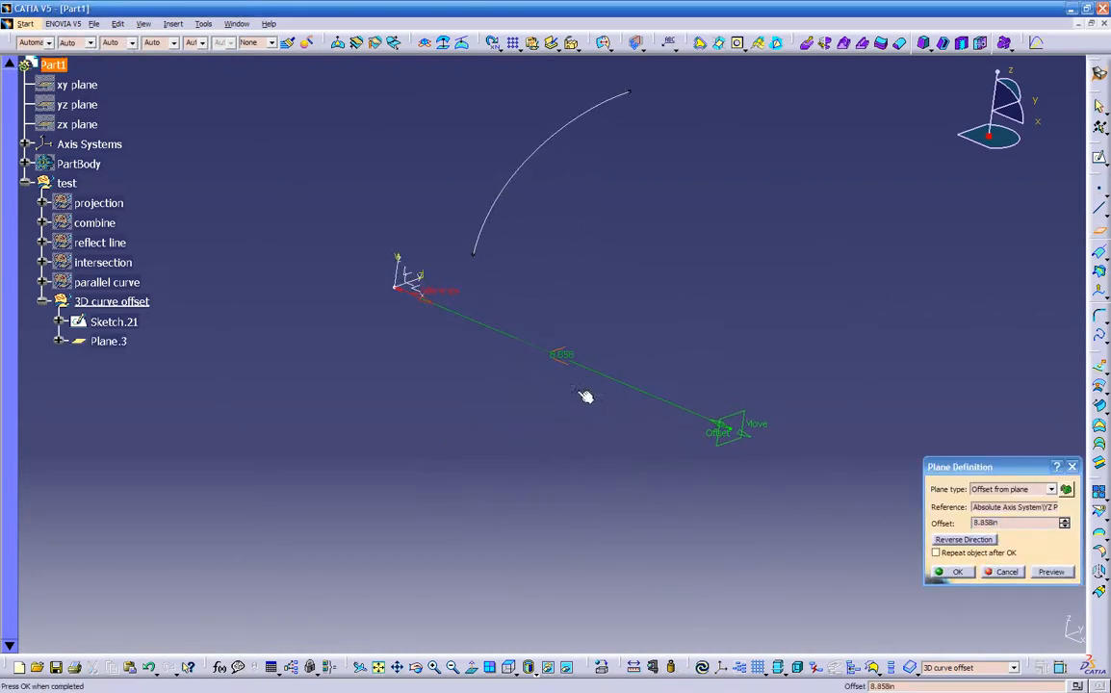
double_click(999, 525)
text(-3)
key(Return)
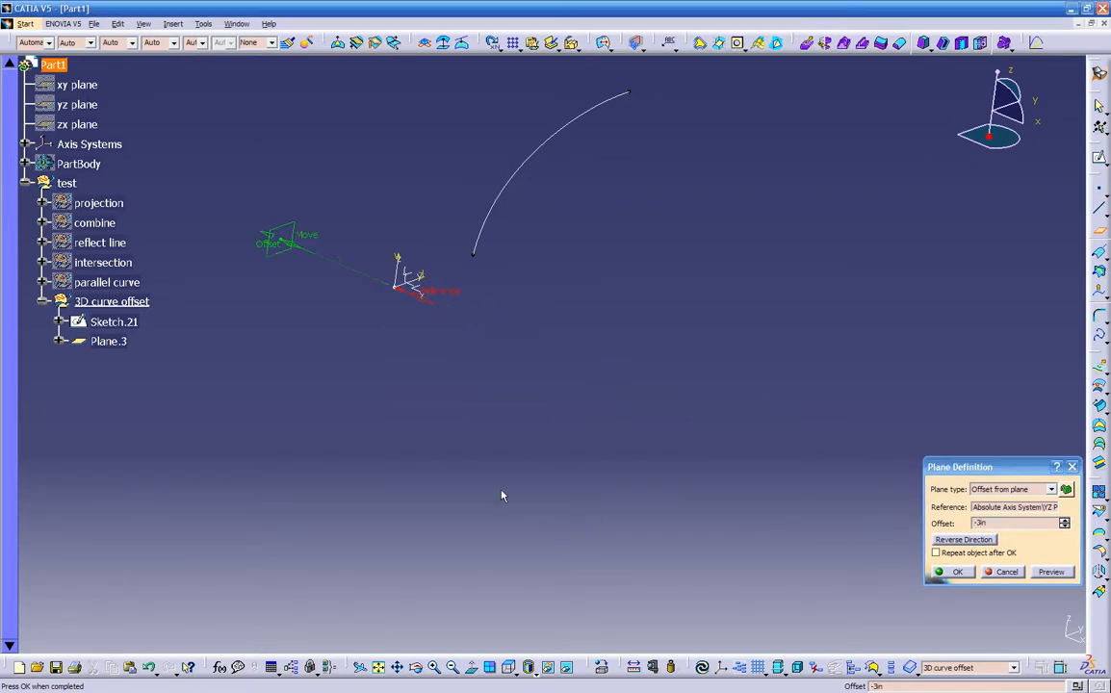
middle_drag(486, 483, 654, 524)
click(957, 572)
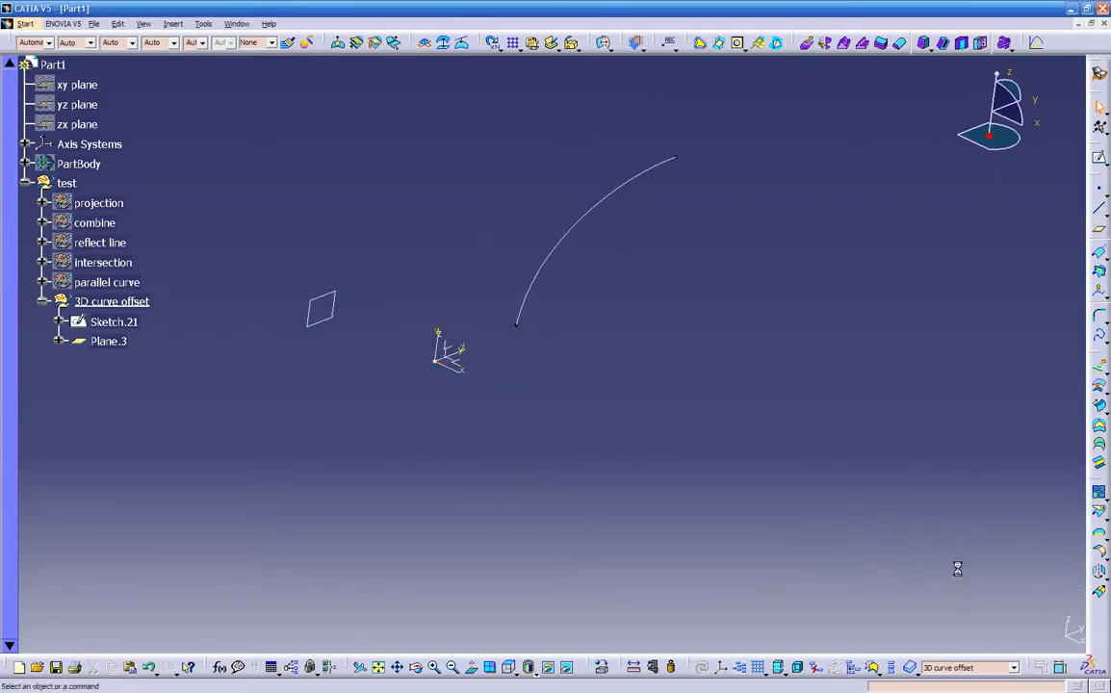
Sketch a five-point spline on the offset plane, running nearly flat and curving steeply upward at its far end, and exit the sketch
click(321, 308)
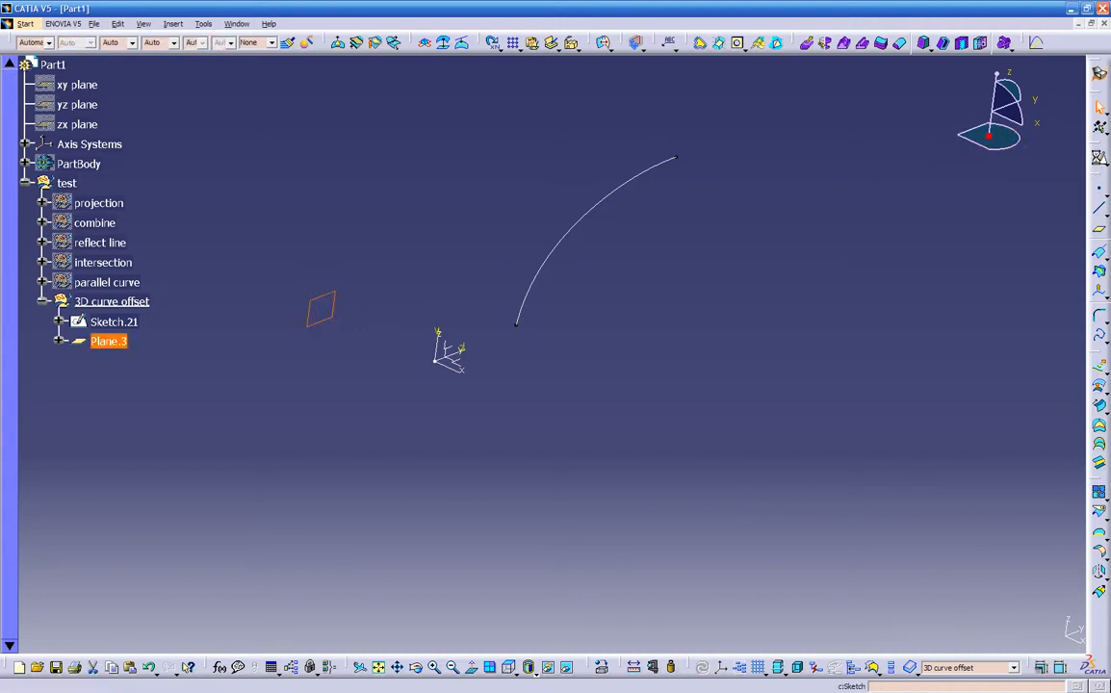
click(1098, 157)
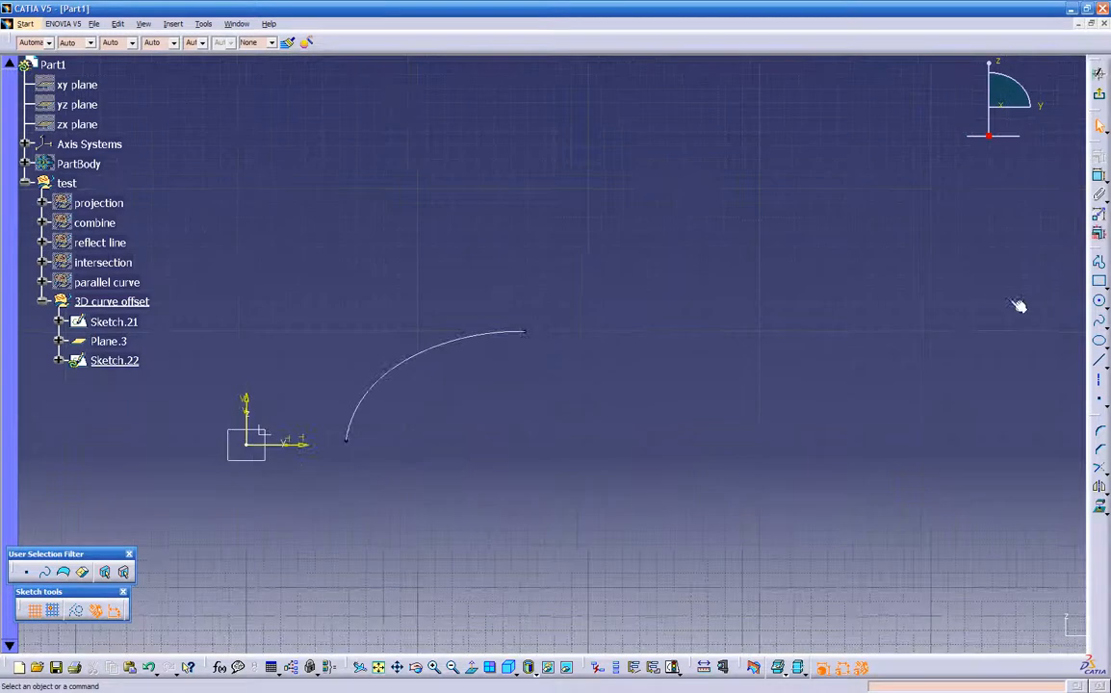
click(1100, 324)
click(541, 331)
click(681, 320)
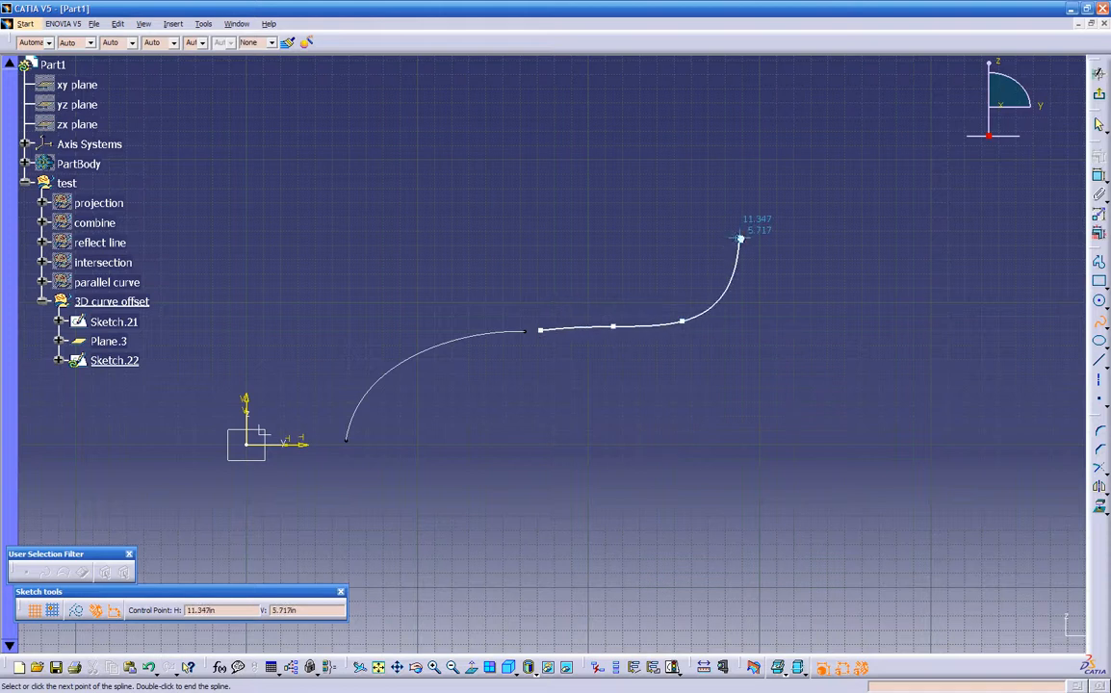
click(747, 185)
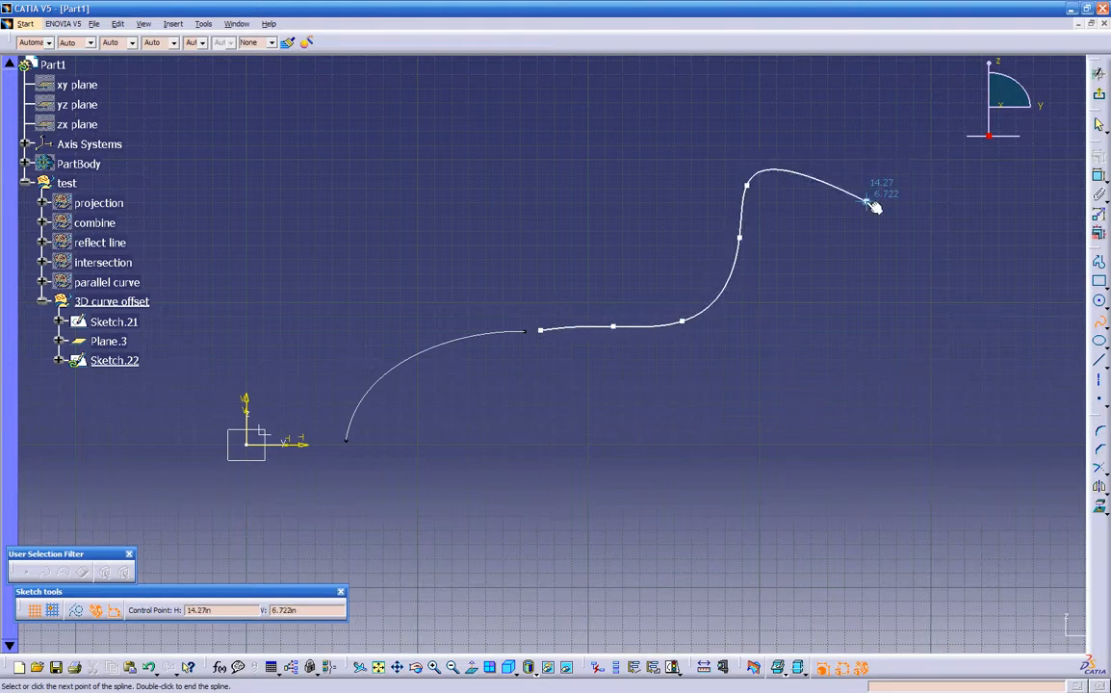
key(Escape)
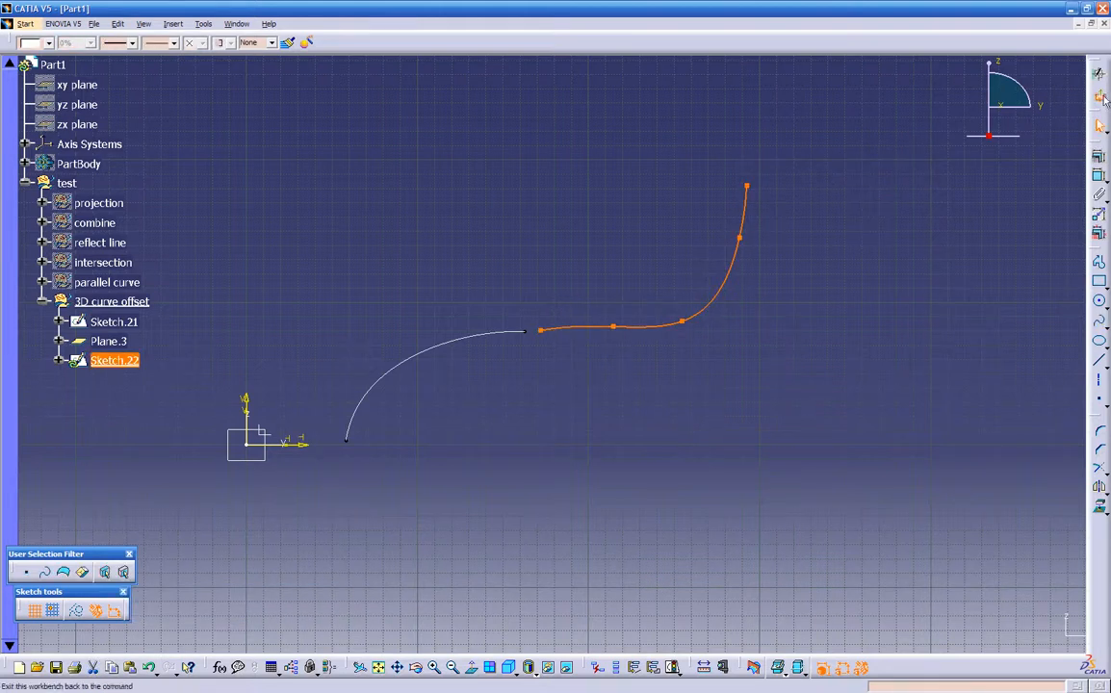
click(719, 473)
mouse_move(666, 461)
middle_down()
mouse_move(600, 393)
mouse_move(582, 443)
mouse_move(588, 401)
middle_up()
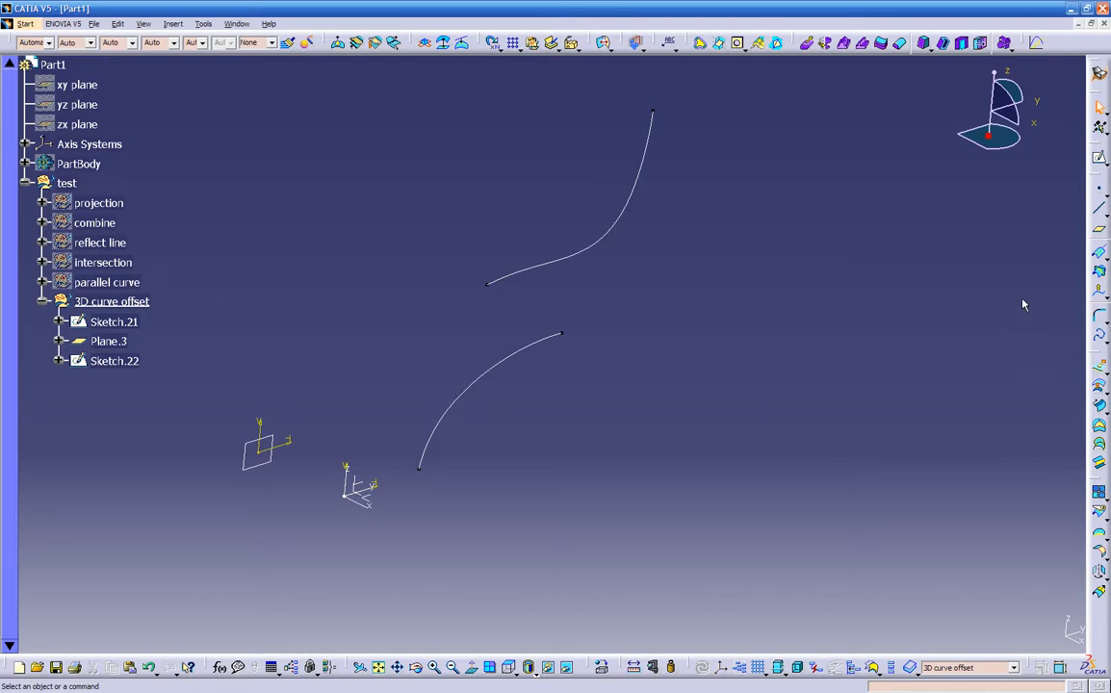
Define a Normal connect curve with tangency continuity between the near end of the upper spline and the upper end of the lower spline
click(1104, 321)
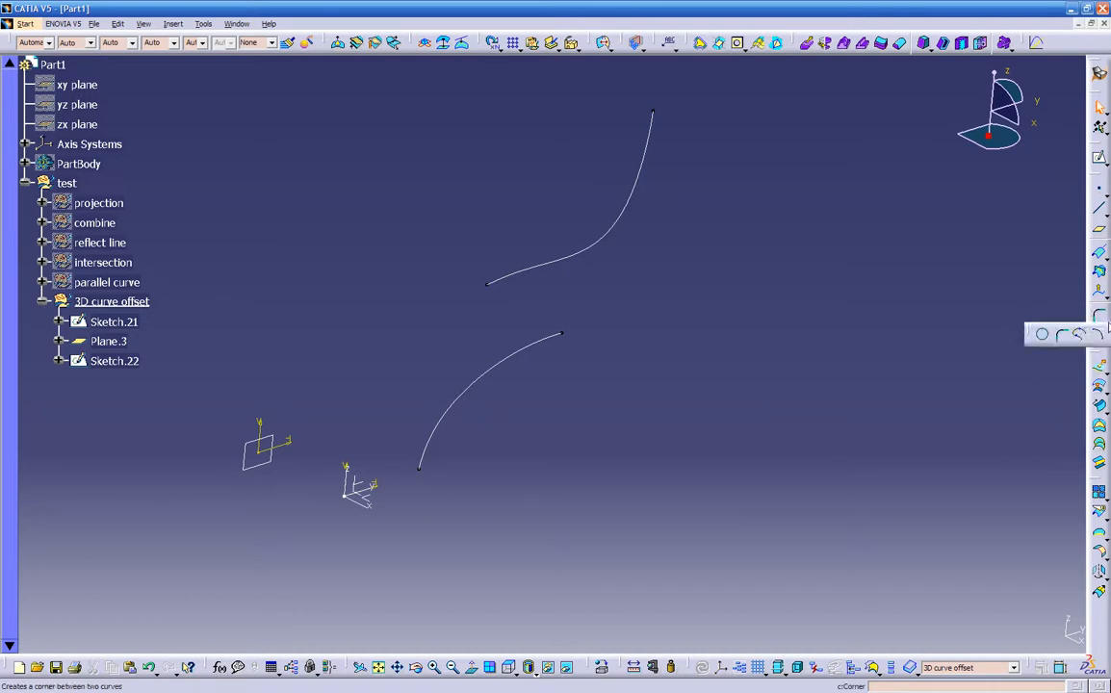
click(1080, 336)
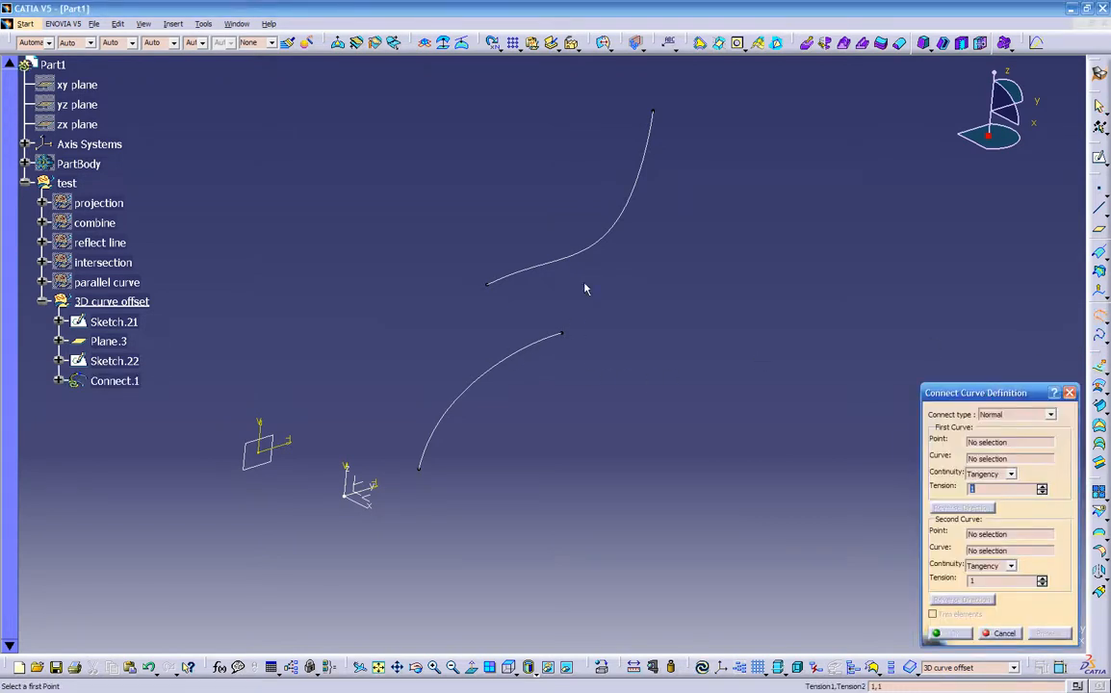
click(1029, 458)
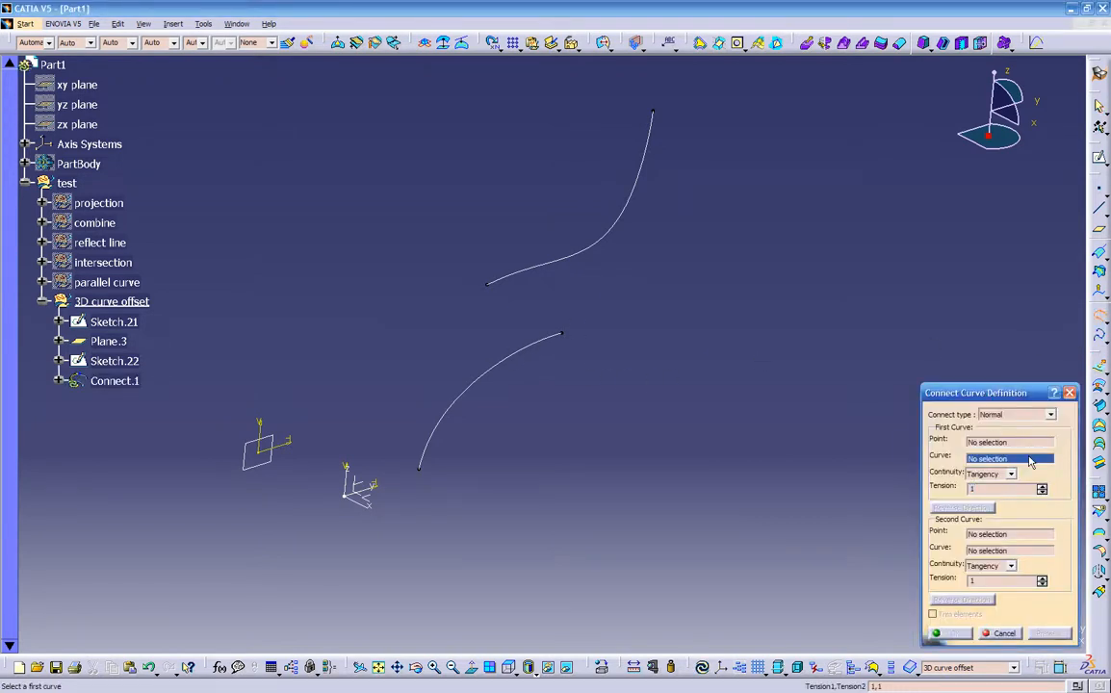
click(552, 261)
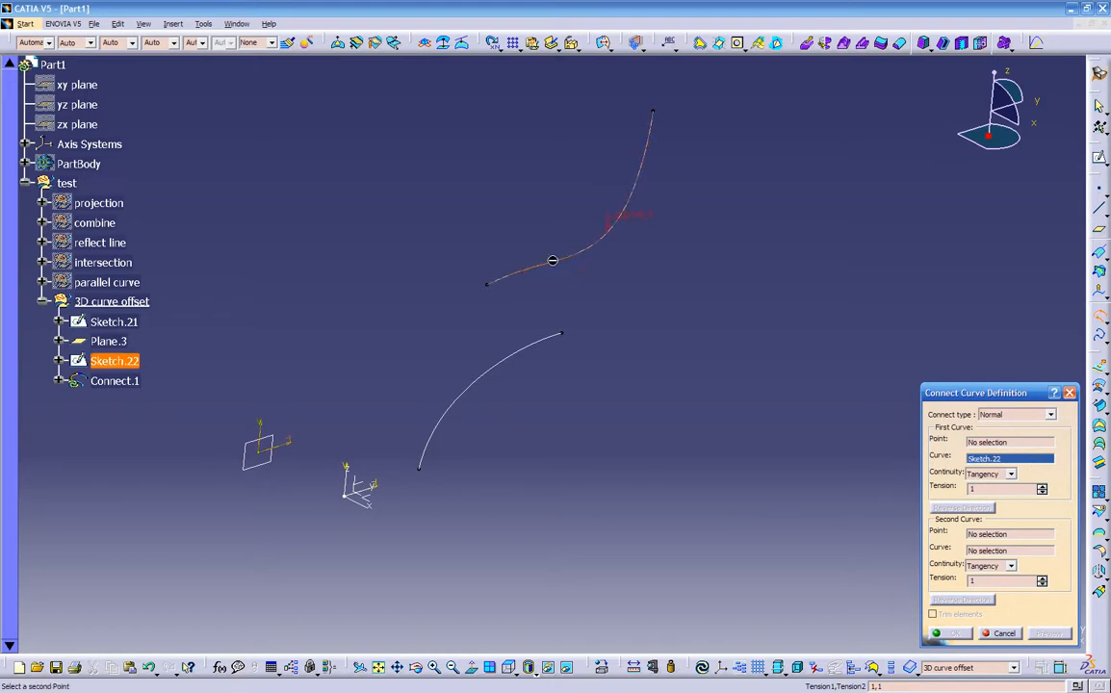
click(1022, 442)
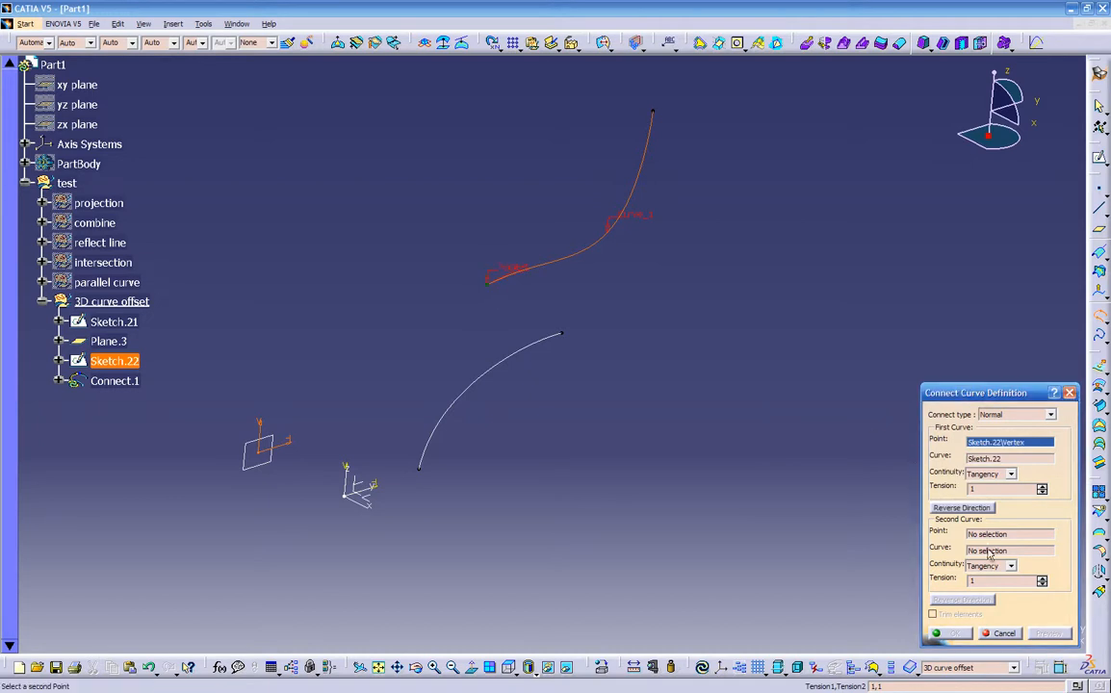
click(499, 361)
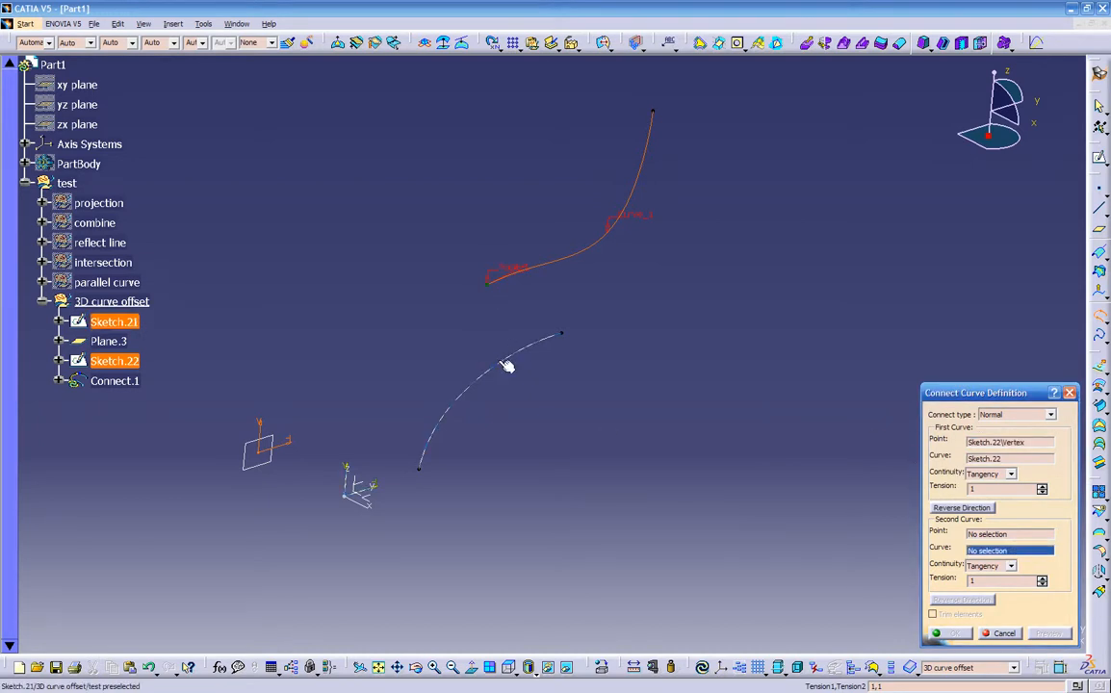
click(1018, 537)
click(567, 336)
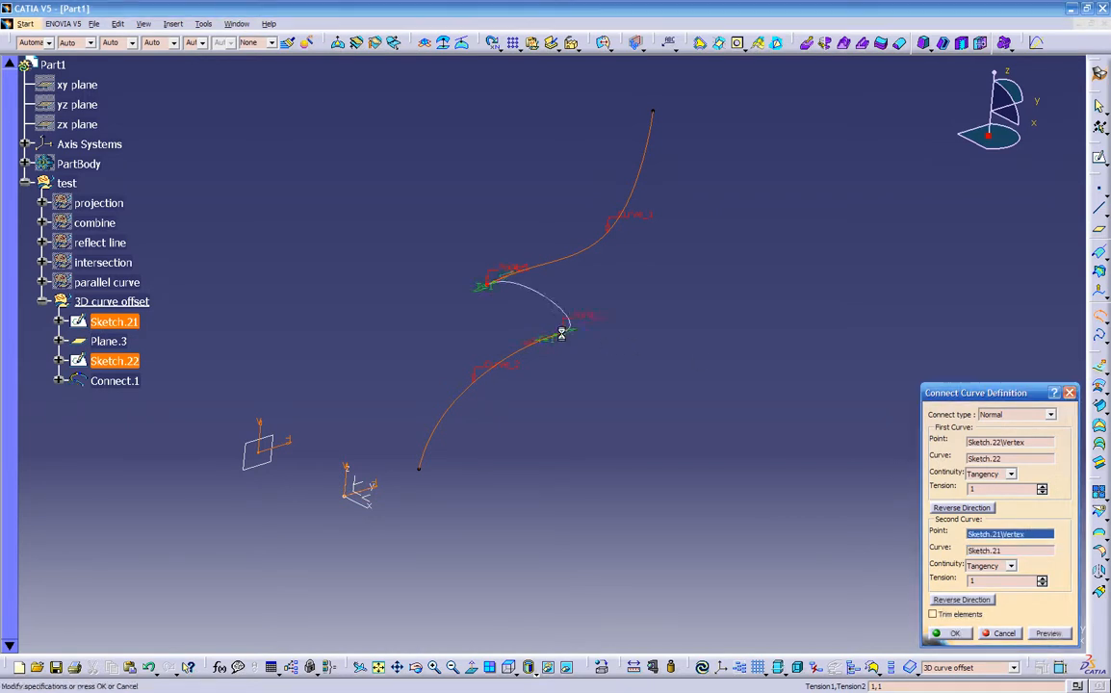
mouse_move(602, 409)
middle_down()
mouse_move(568, 341)
mouse_move(459, 404)
mouse_move(516, 315)
mouse_move(607, 349)
mouse_move(622, 439)
mouse_move(662, 441)
middle_up()
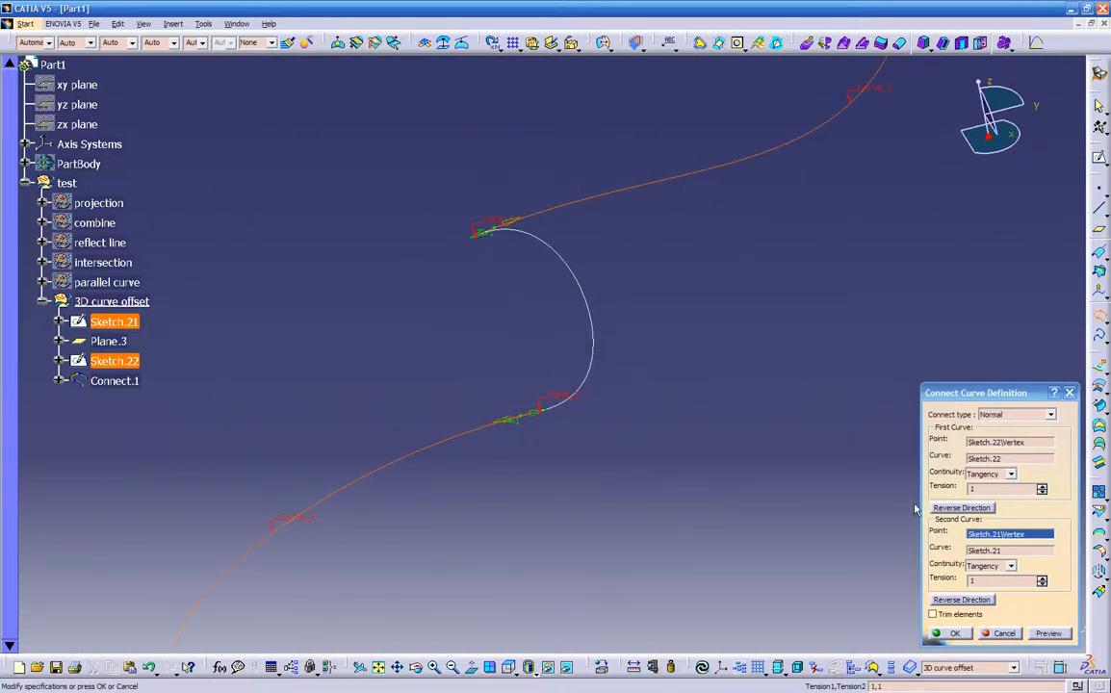
Reverse the first curve's direction, set the tensions to 2 for the first curve and 1.4 for the second, and create the connect curve
click(953, 510)
middle_drag(632, 516, 572, 421)
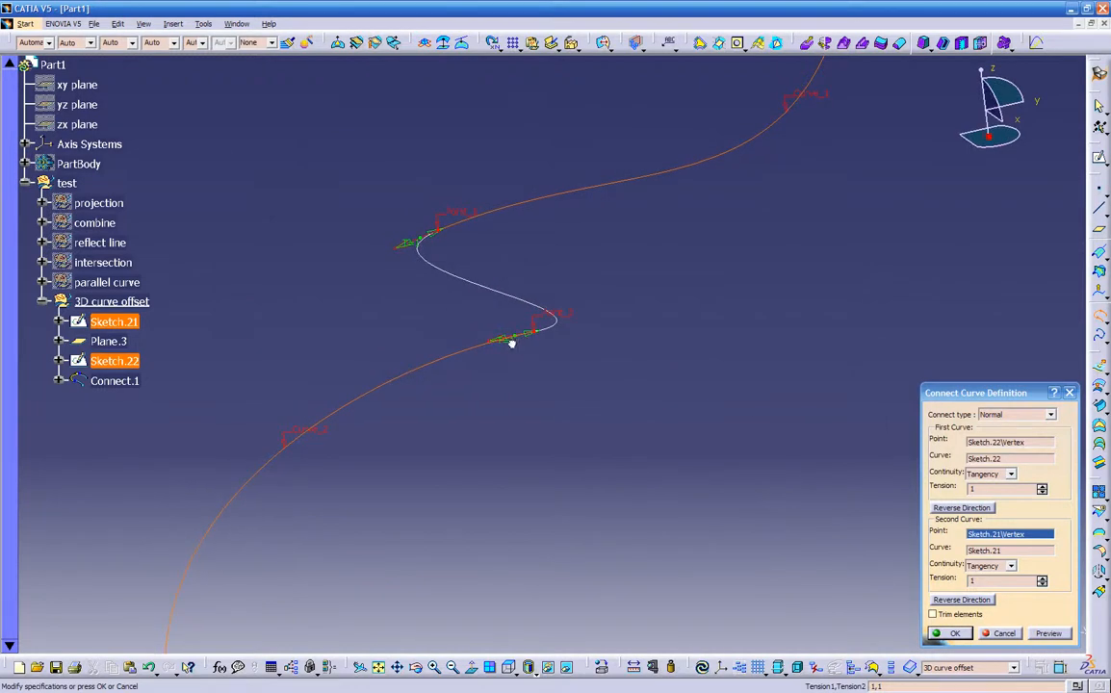
drag(511, 349, 486, 385)
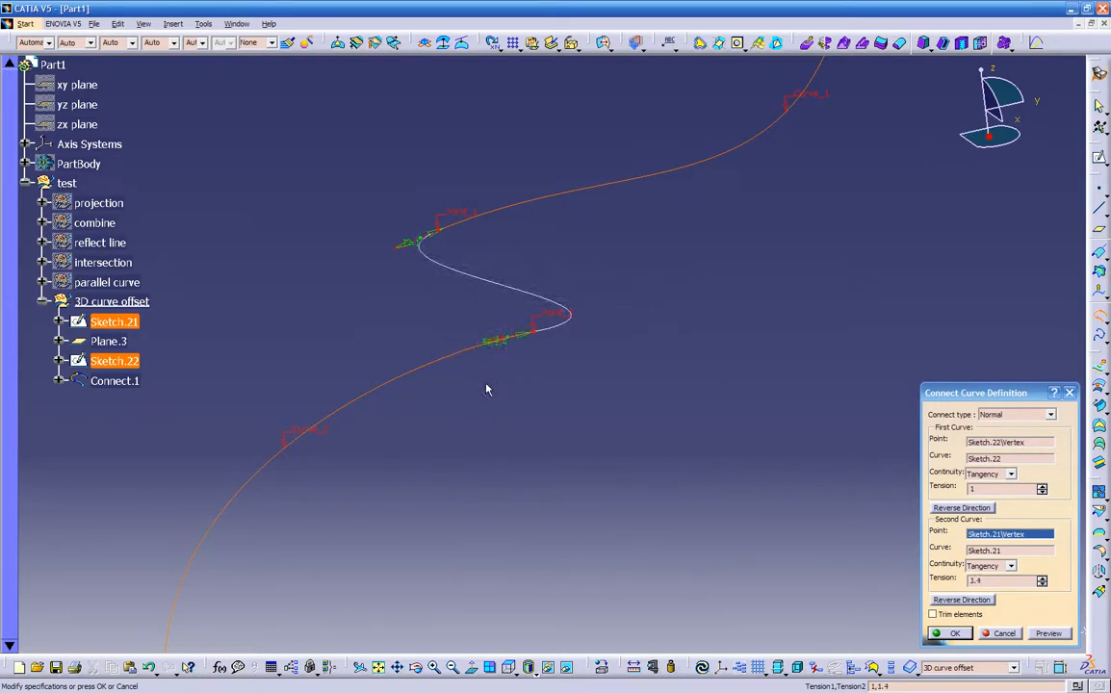
middle_drag(580, 440, 648, 329)
drag(597, 340, 391, 476)
middle_drag(390, 476, 664, 442)
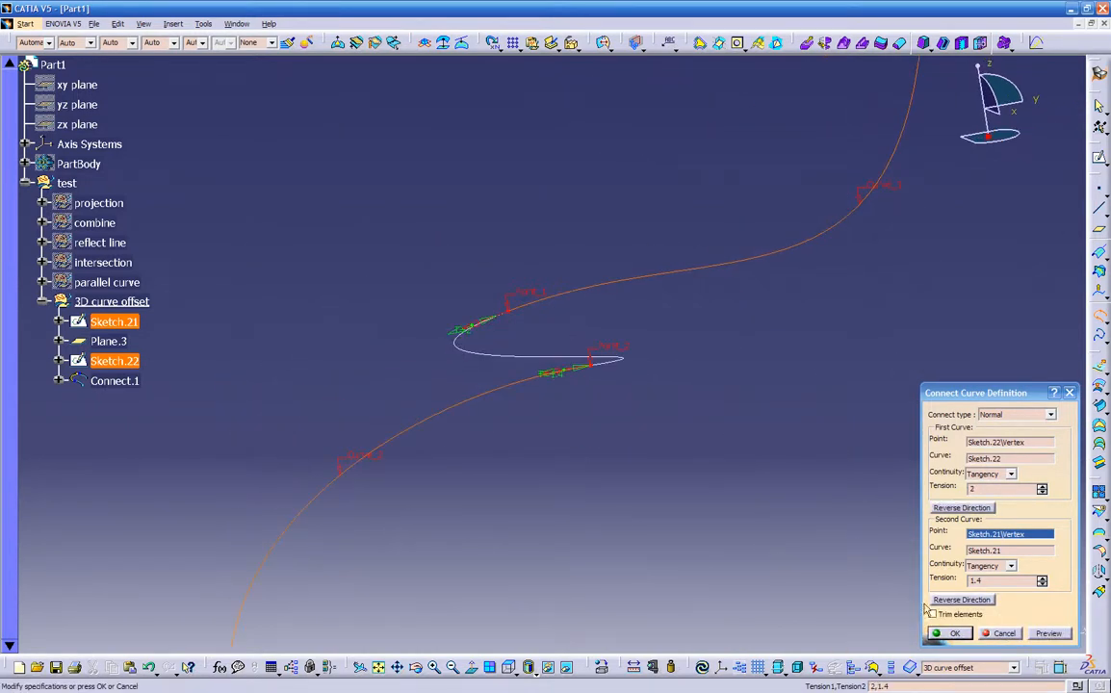
click(948, 632)
Edit the lower spline's sketch, pull its upper end control point upward to steepen the end, and exit the sketch
middle_drag(788, 519, 452, 390)
mouse_move(799, 367)
middle_down()
mouse_move(813, 365)
mouse_move(763, 547)
mouse_move(659, 467)
mouse_move(715, 489)
middle_up()
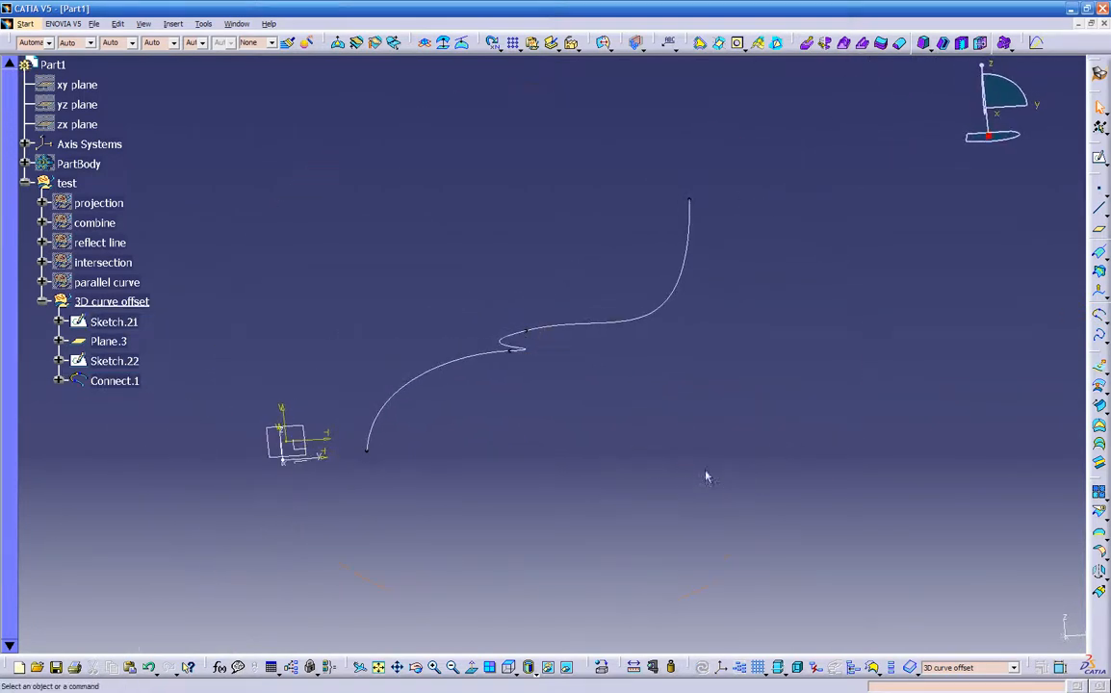
mouse_move(560, 369)
middle_down()
mouse_move(560, 389)
mouse_move(472, 366)
middle_up()
double_click(472, 367)
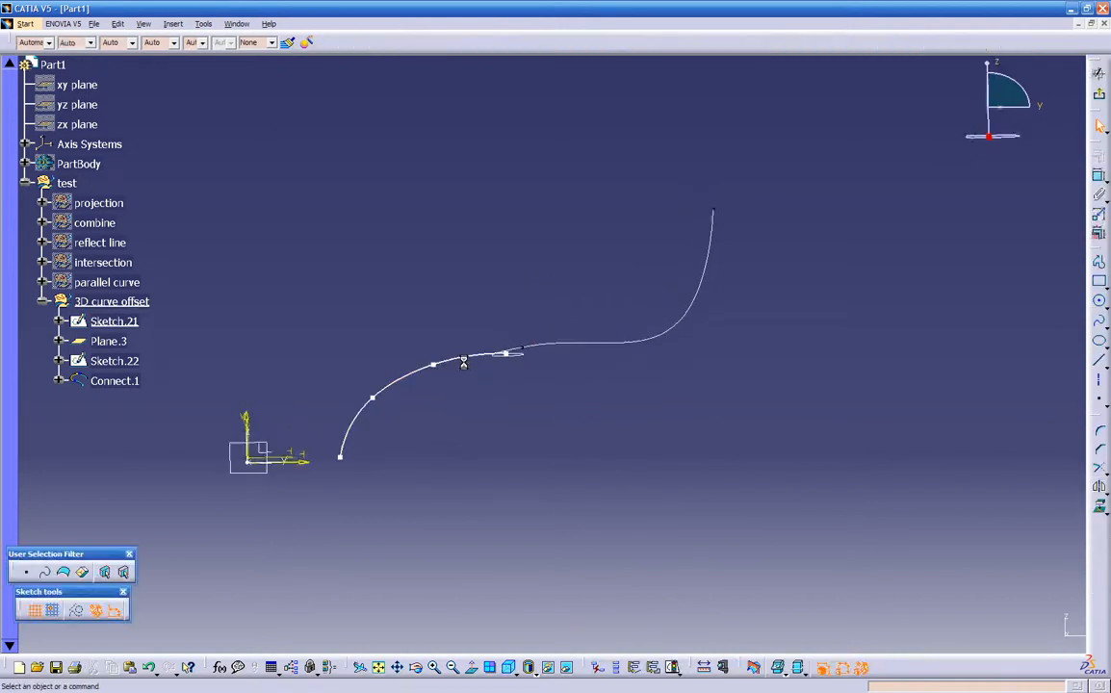
mouse_move(494, 390)
middle_down()
mouse_move(570, 198)
mouse_move(495, 287)
middle_up()
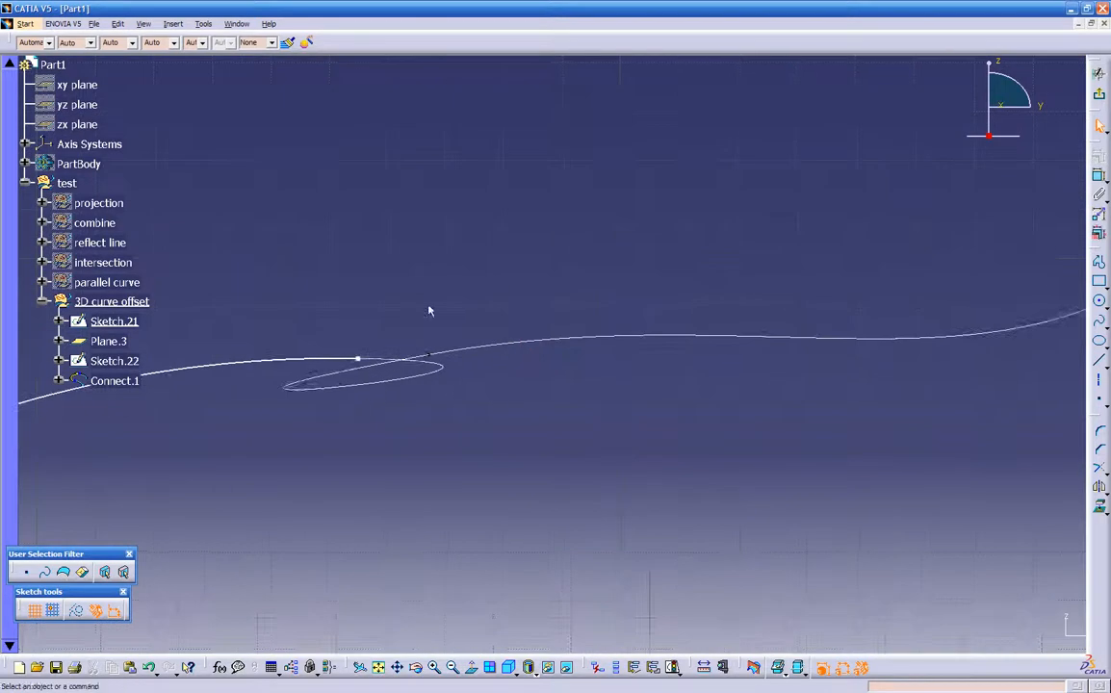
click(364, 366)
mouse_move(358, 359)
mouse_down()
mouse_move(265, 190)
mouse_move(189, 104)
mouse_move(164, 112)
mouse_up()
mouse_move(436, 465)
middle_down()
mouse_move(582, 506)
mouse_move(458, 359)
middle_up()
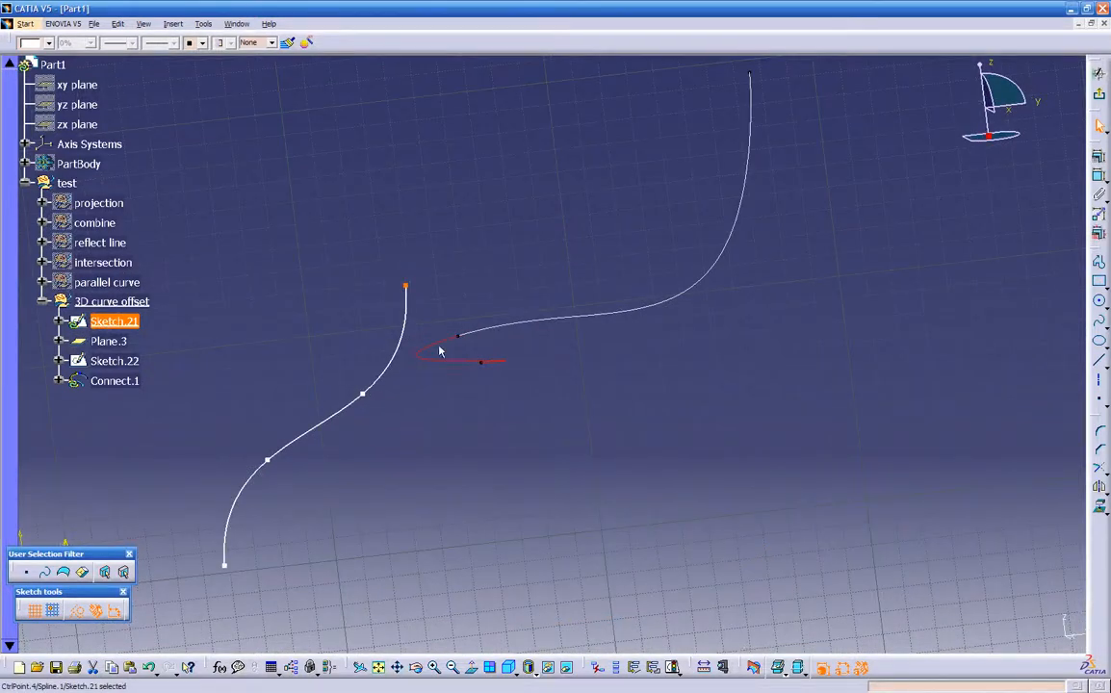
click(1098, 69)
mouse_move(766, 362)
middle_down()
mouse_move(486, 409)
mouse_move(314, 417)
mouse_move(360, 400)
mouse_move(707, 383)
middle_up()
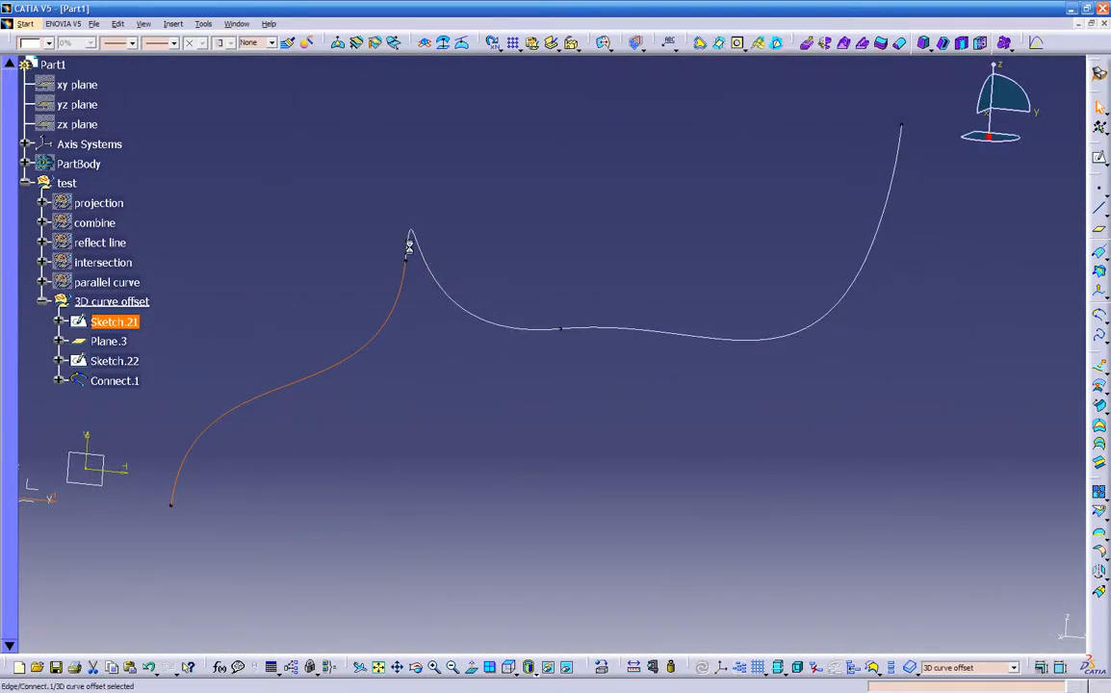
Edit the connect curve and adjust its end tensions in the model to give it a broader, smoother bend
double_click(413, 250)
middle_drag(442, 359, 782, 489)
drag(496, 361, 644, 622)
middle_drag(645, 622, 582, 365)
drag(613, 344, 612, 398)
click(948, 633)
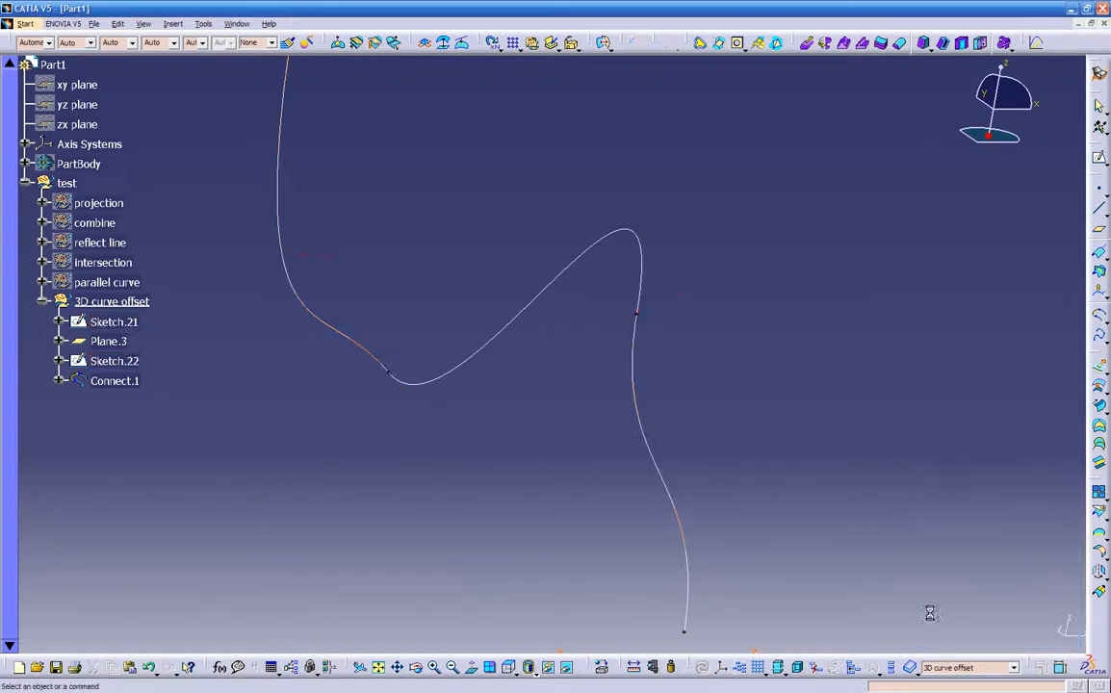
Edit the upper spline's sketch, shift the whole spline upward, raise its near end control point, and exit the sketch
mouse_move(796, 377)
middle_down()
mouse_move(466, 348)
mouse_move(231, 364)
mouse_move(470, 495)
mouse_move(593, 401)
middle_up()
double_click(696, 382)
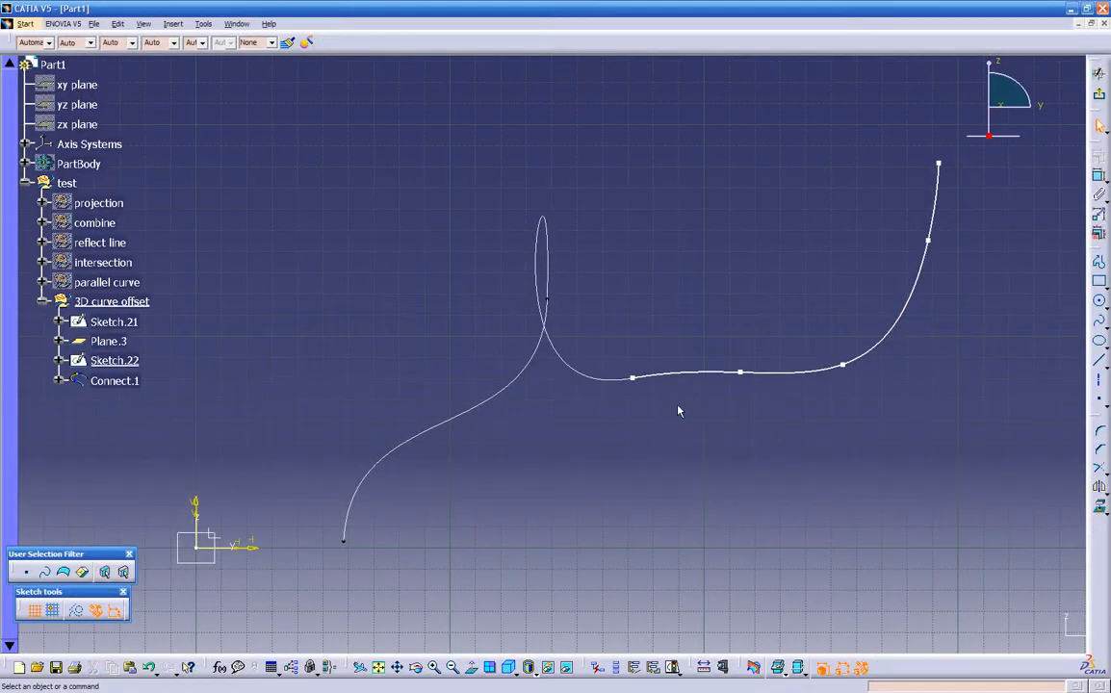
drag(709, 373, 700, 316)
drag(630, 327, 625, 323)
click(622, 286)
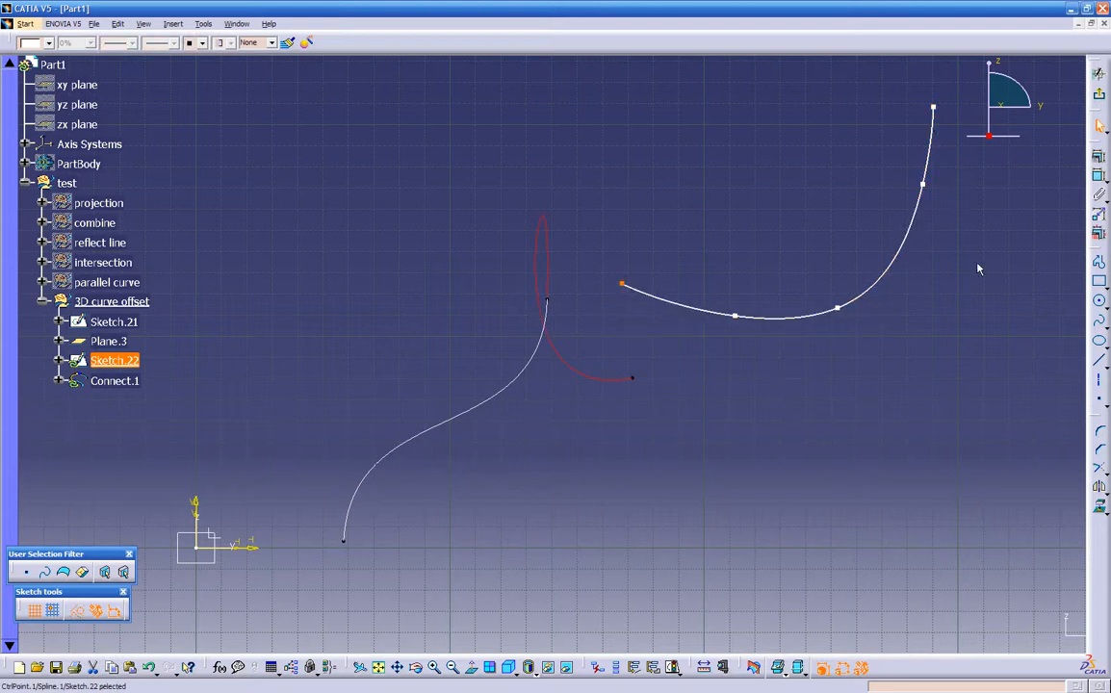
click(1098, 93)
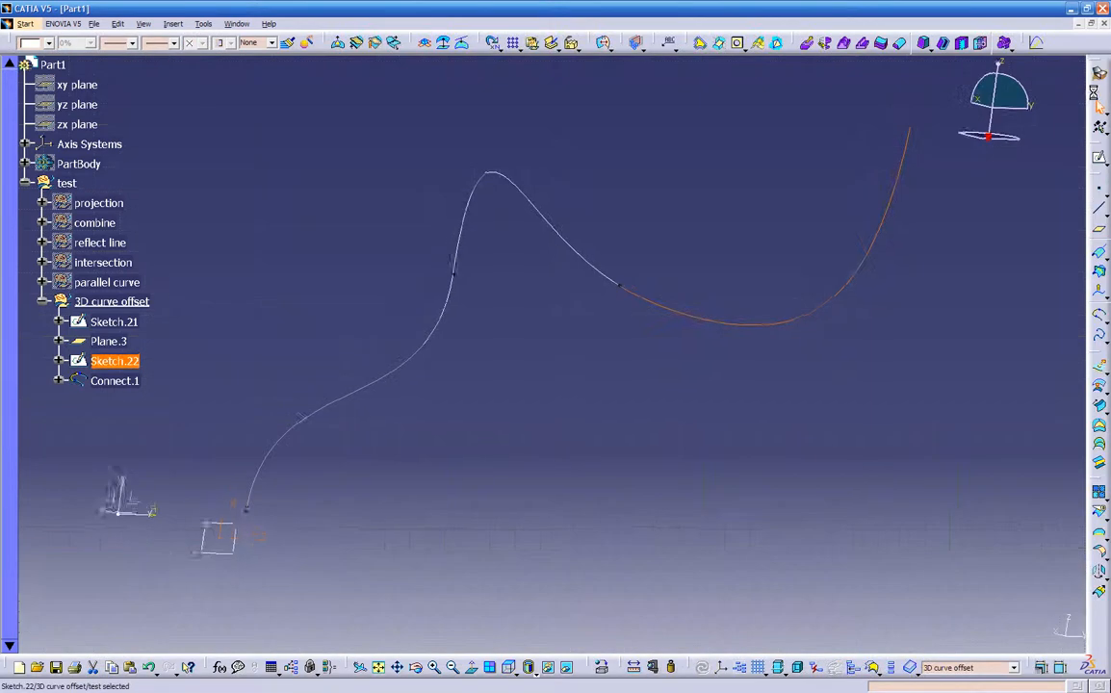
mouse_move(539, 371)
middle_down()
mouse_move(433, 365)
mouse_move(273, 381)
mouse_move(280, 429)
mouse_move(587, 445)
mouse_move(689, 440)
mouse_move(662, 379)
mouse_move(873, 361)
mouse_move(486, 418)
mouse_move(516, 344)
mouse_move(630, 313)
mouse_move(499, 386)
mouse_move(529, 507)
mouse_move(384, 449)
mouse_move(652, 539)
mouse_move(631, 495)
middle_up()
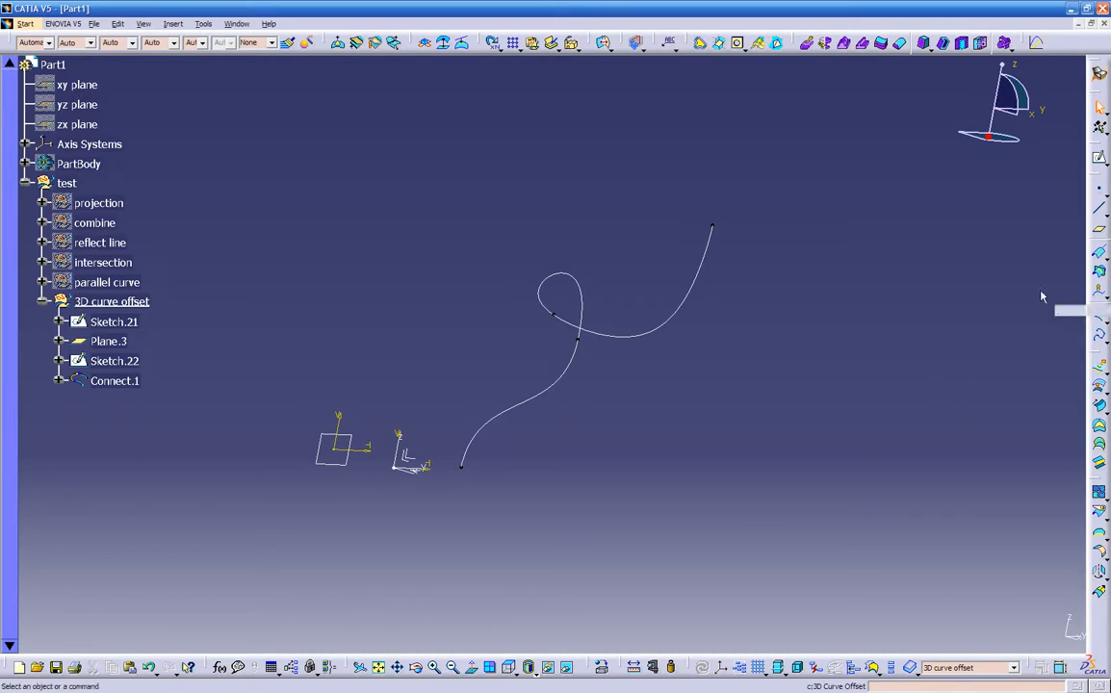
click(572, 288)
click(572, 362)
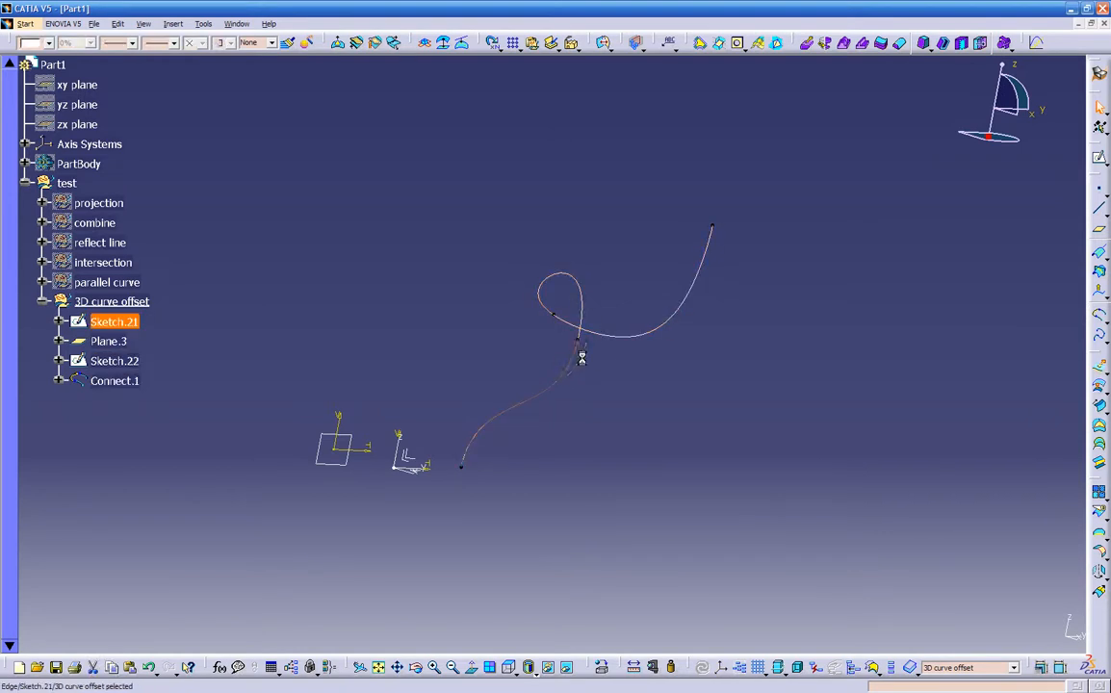
click(692, 353)
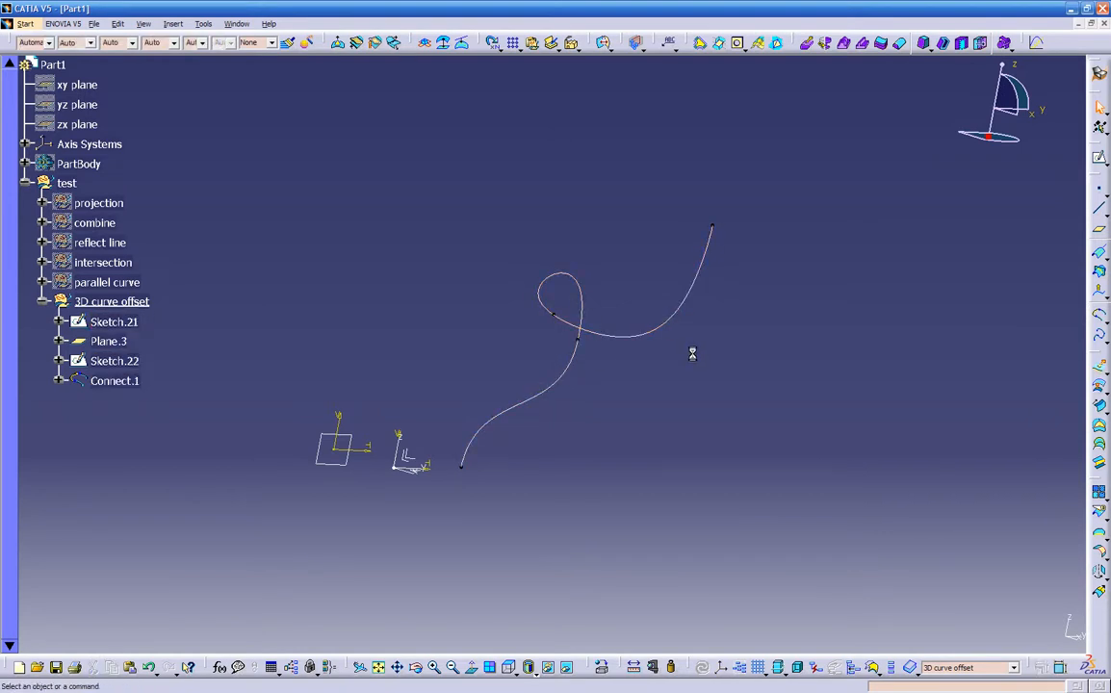
click(116, 361)
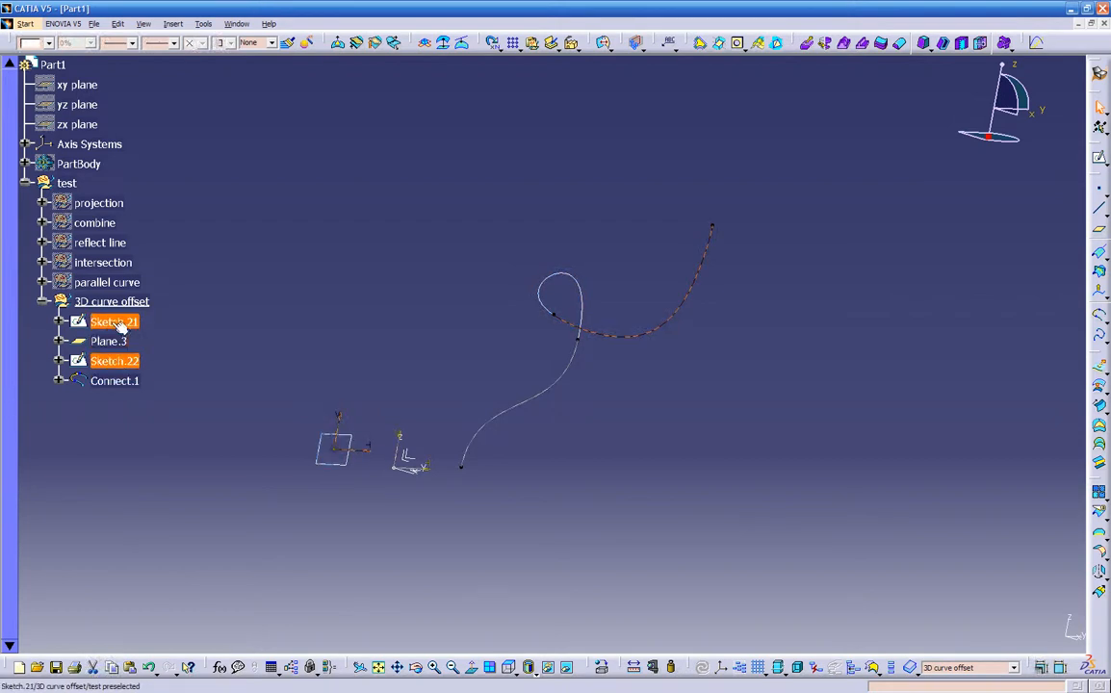
click(117, 323)
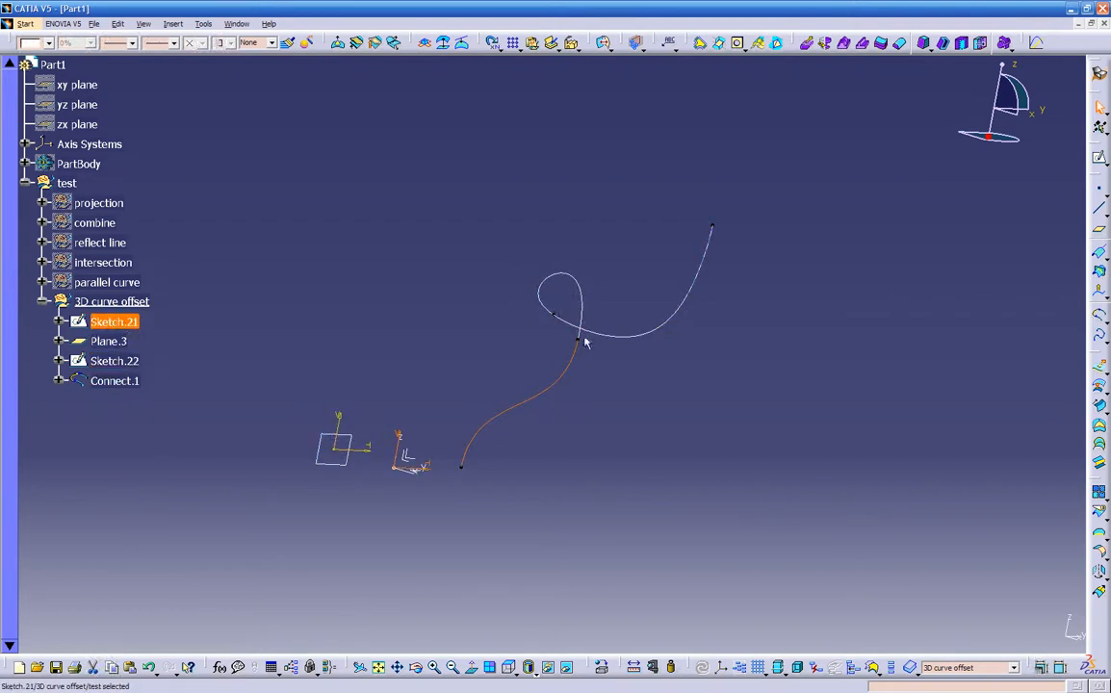
Try a 3D Curve Offset of the connect curve with the offset plane as pulling direction and an offset of -1.969 in
click(889, 327)
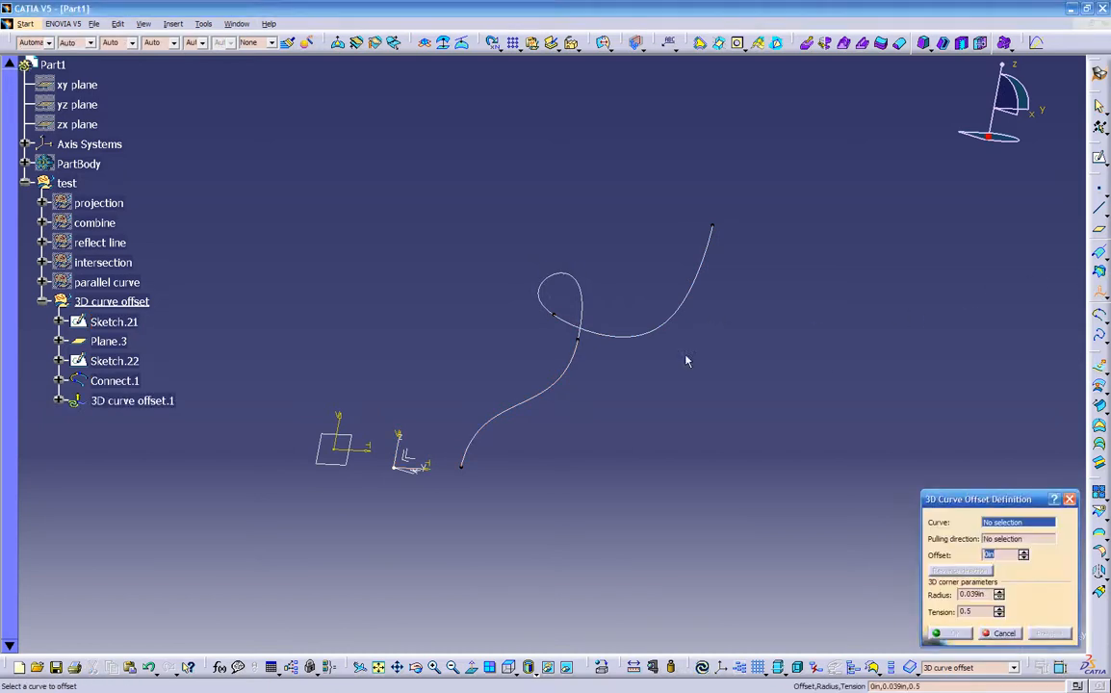
click(580, 285)
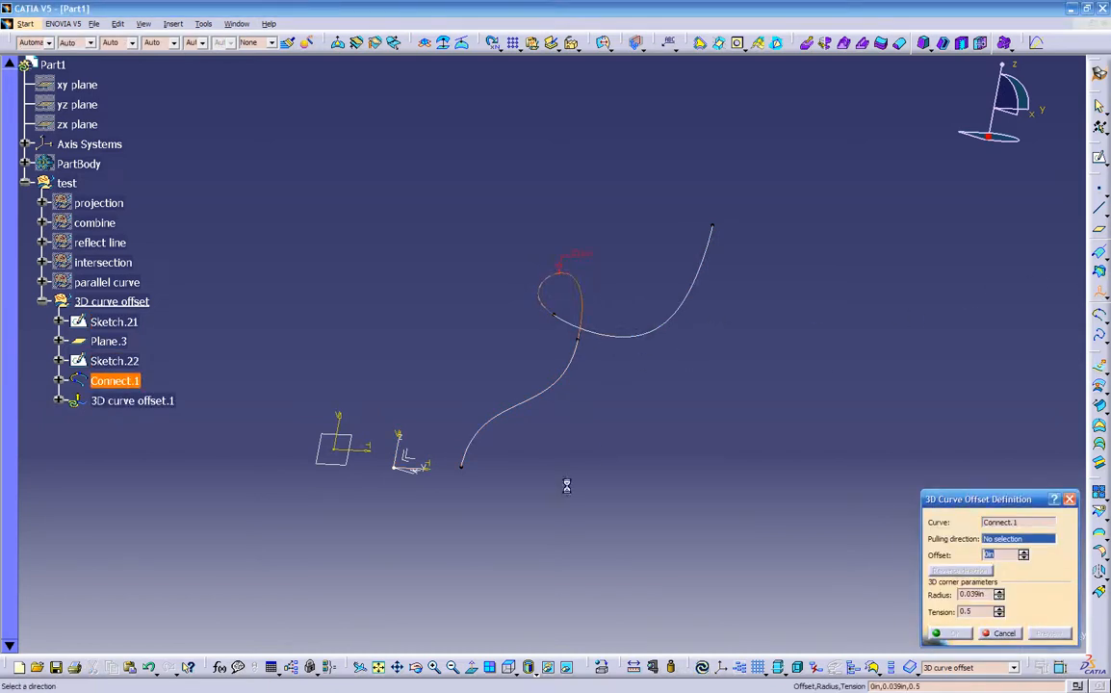
middle_drag(371, 475, 513, 287)
click(420, 476)
drag(580, 247, 462, 229)
middle_drag(462, 229, 523, 291)
middle_drag(632, 416, 731, 486)
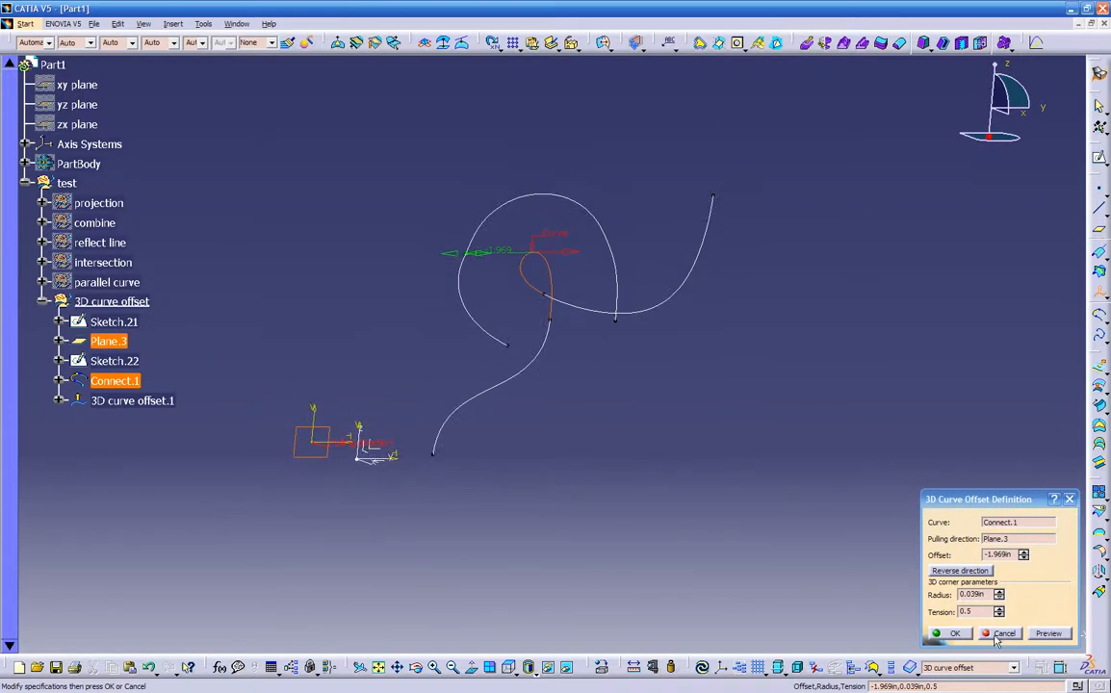
click(1001, 634)
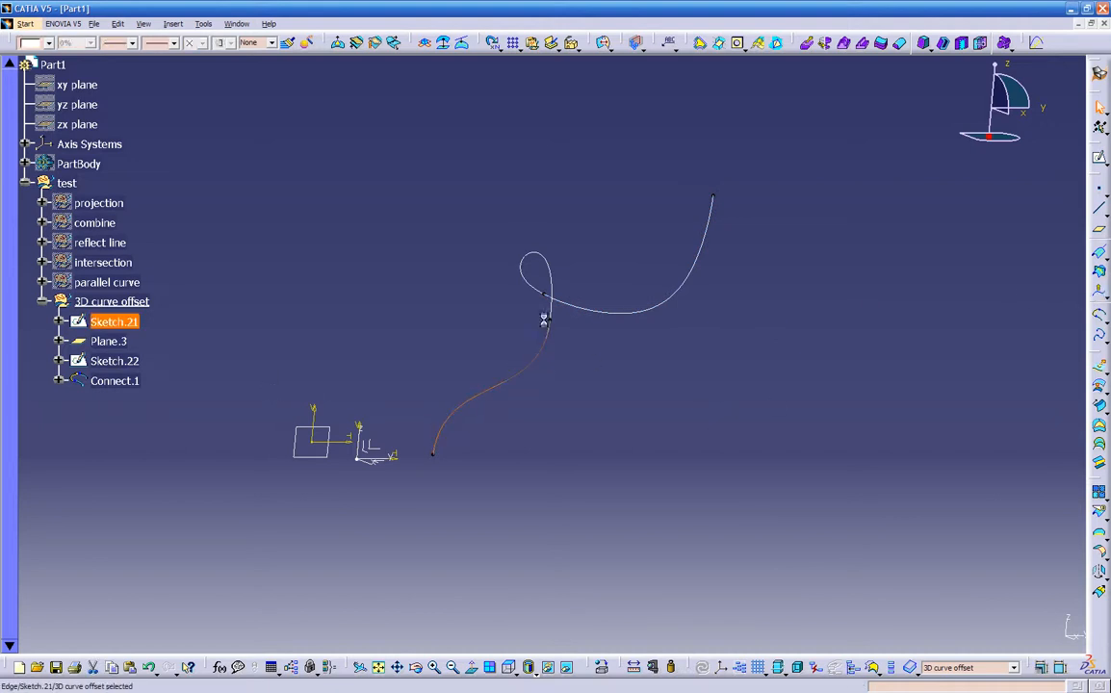
Join the lower spline sketch, the connect curve and the upper spline sketch into one continuous curve
ctrl+click(575, 308)
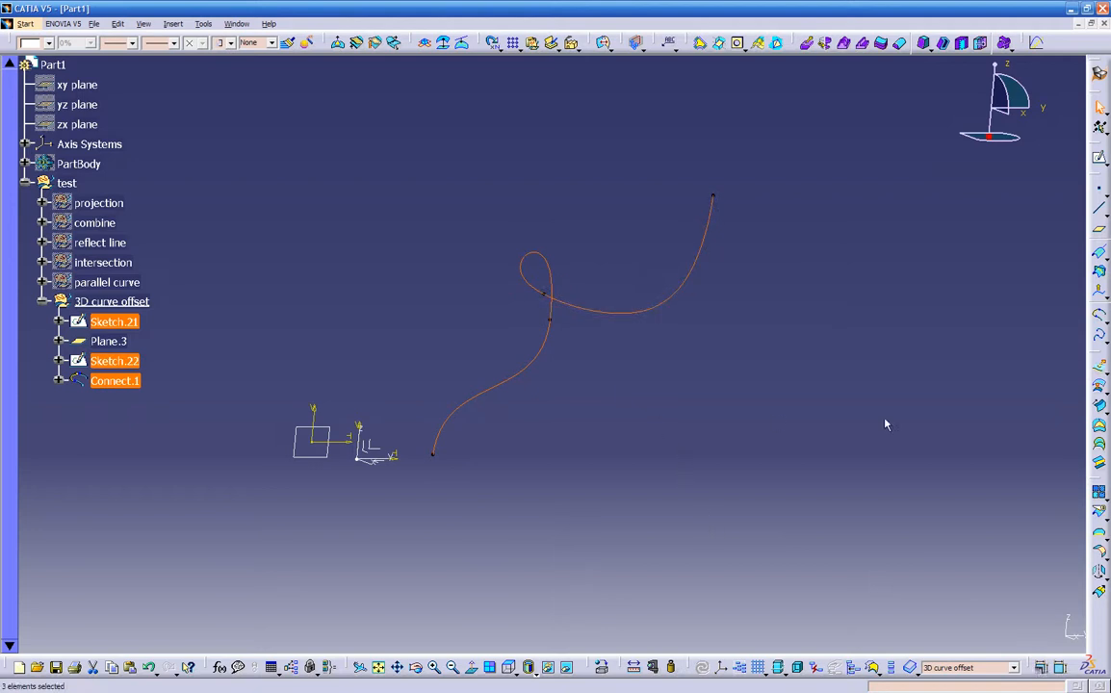
click(1100, 494)
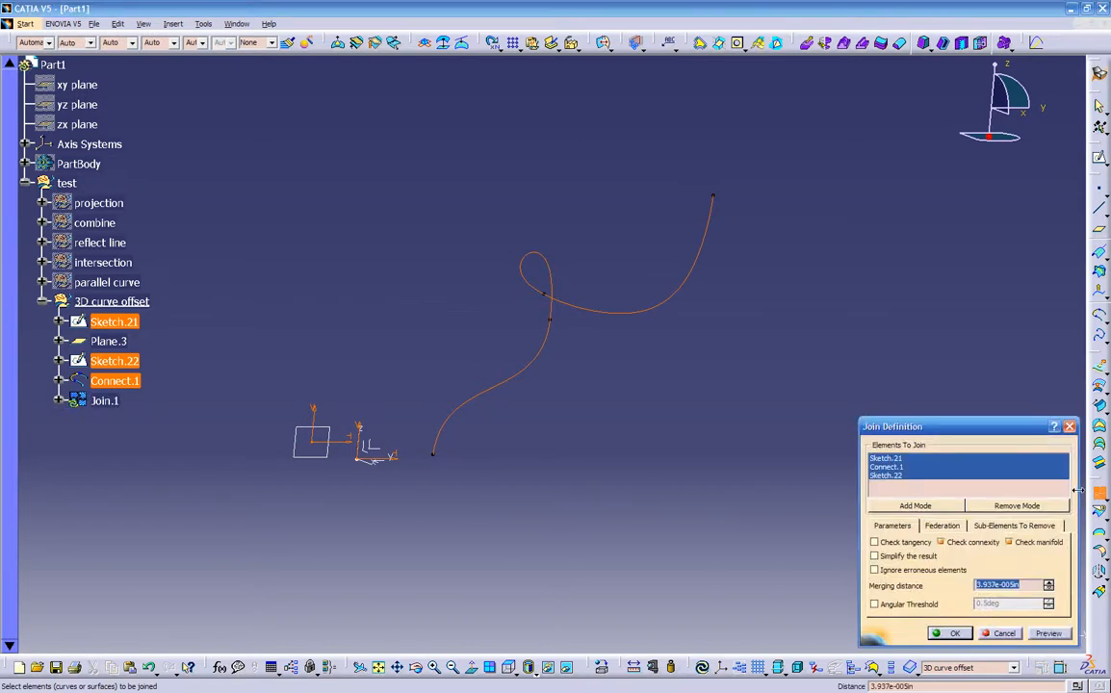
click(1035, 633)
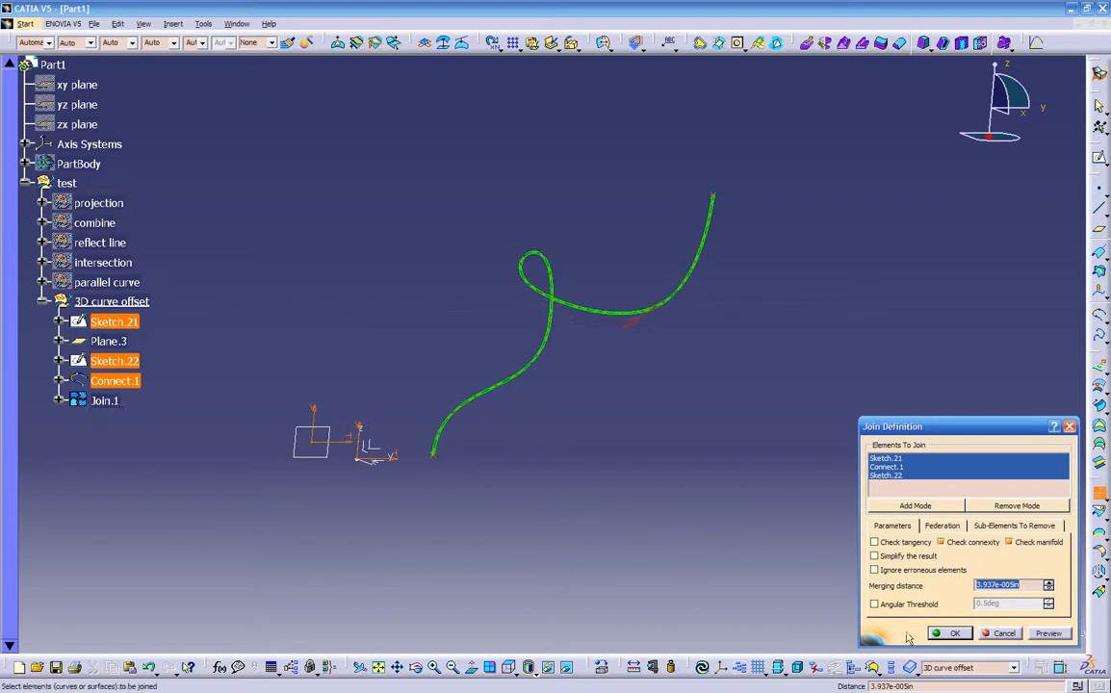
click(946, 633)
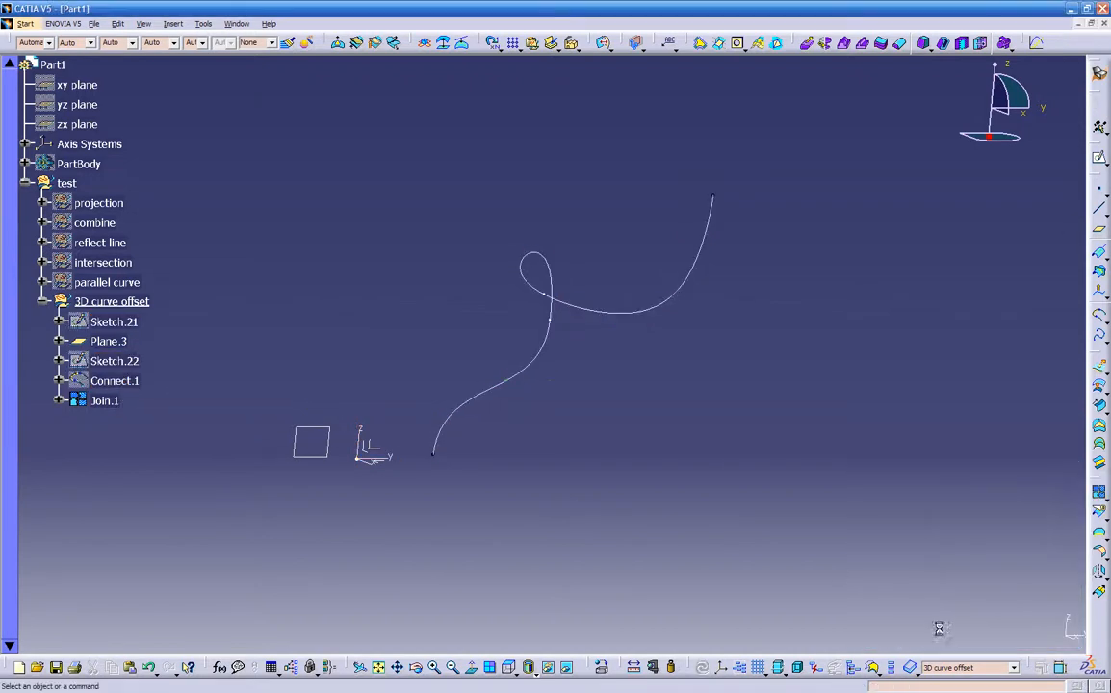
middle_drag(809, 552, 678, 416)
middle_drag(771, 421, 614, 342)
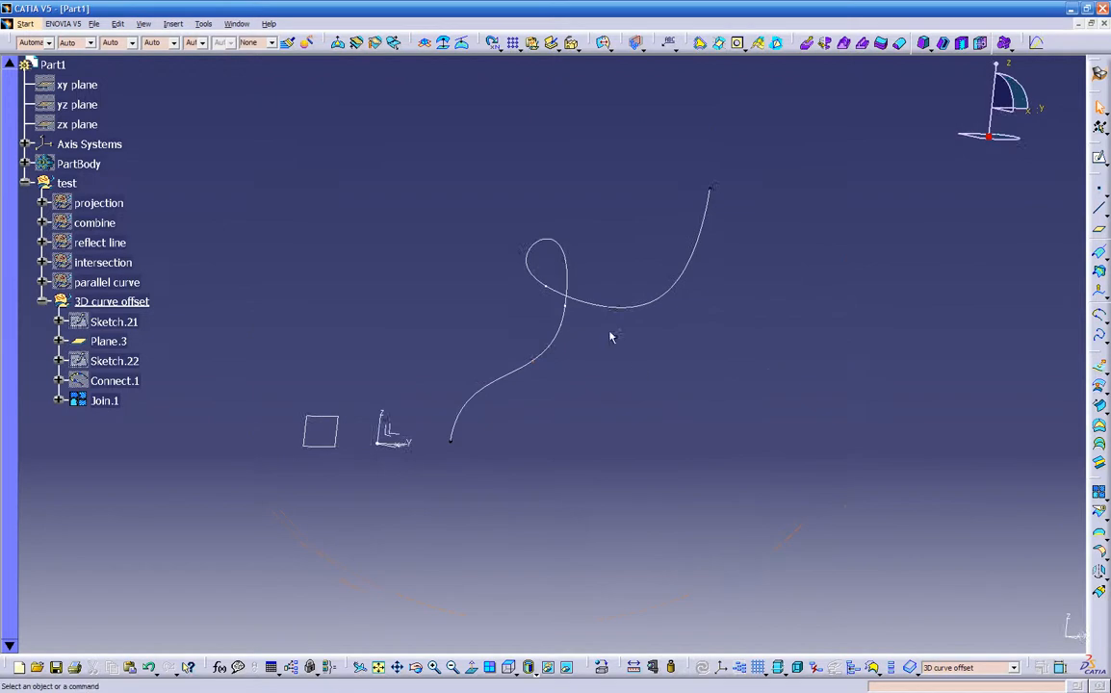
Change the joined curve's display color to black
click(104, 400)
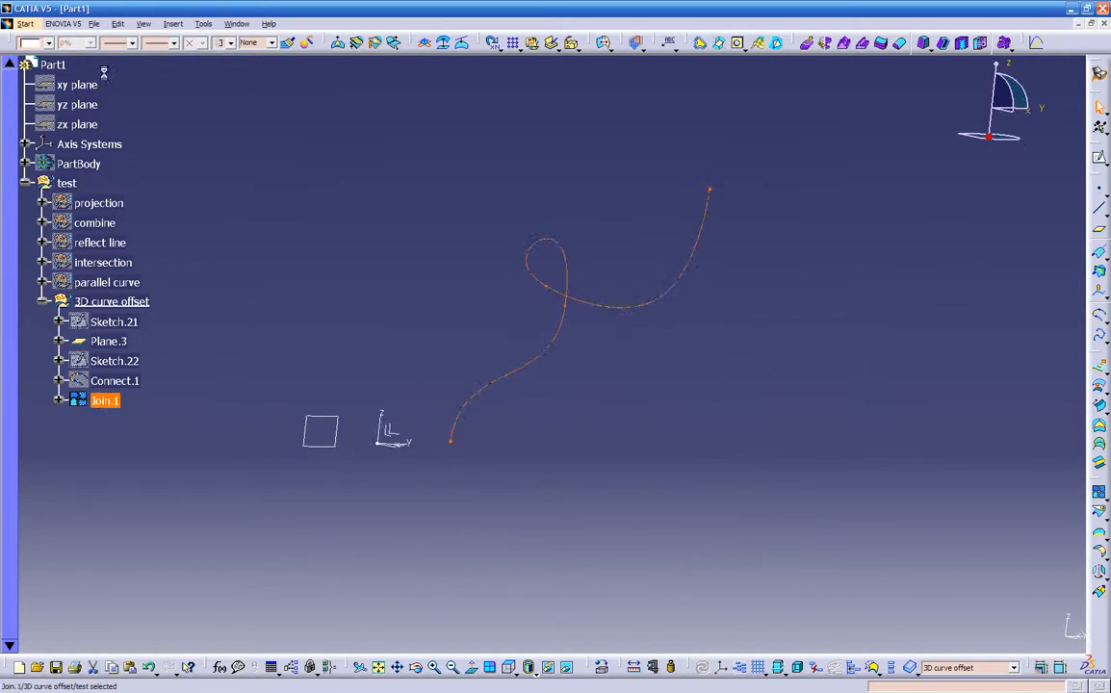
click(50, 43)
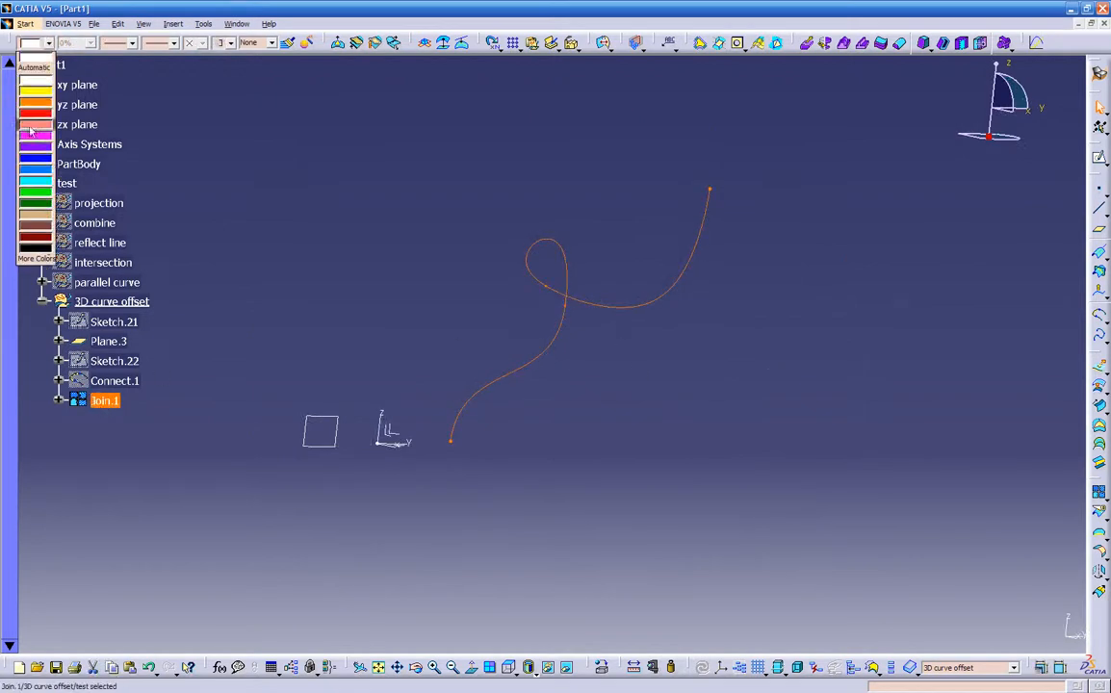
click(38, 245)
click(279, 245)
Start a 3D Curve Offset of the black joined curve with Plane.3 as pulling direction and an offset of about -2.402 in
middle_drag(539, 394, 711, 361)
click(1099, 292)
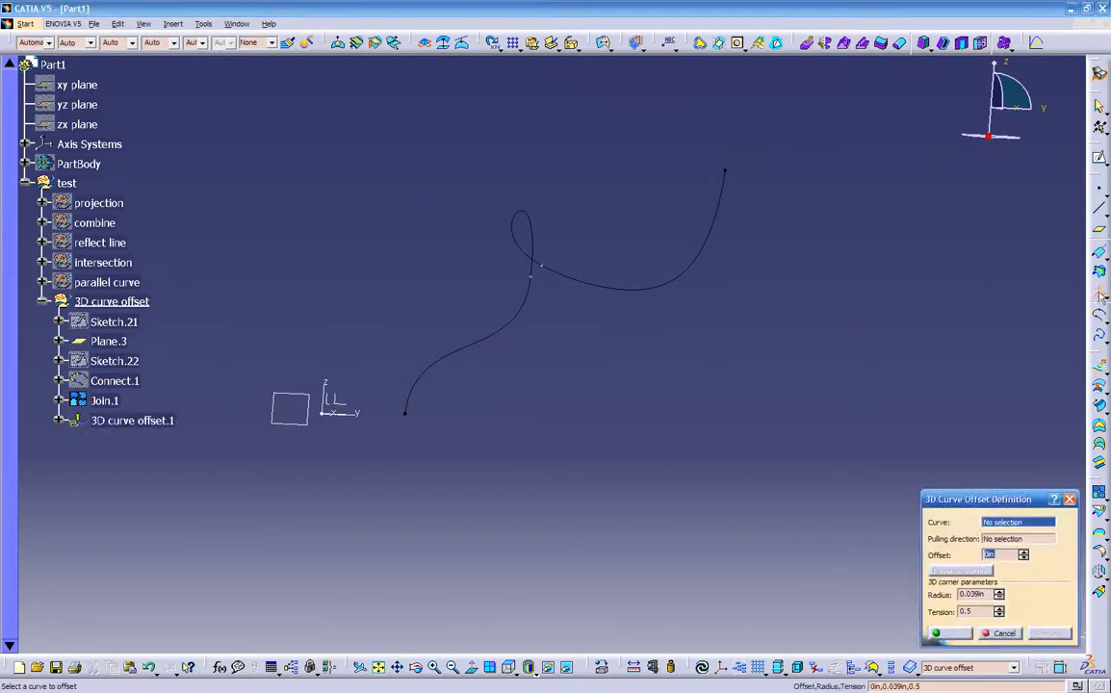
click(628, 289)
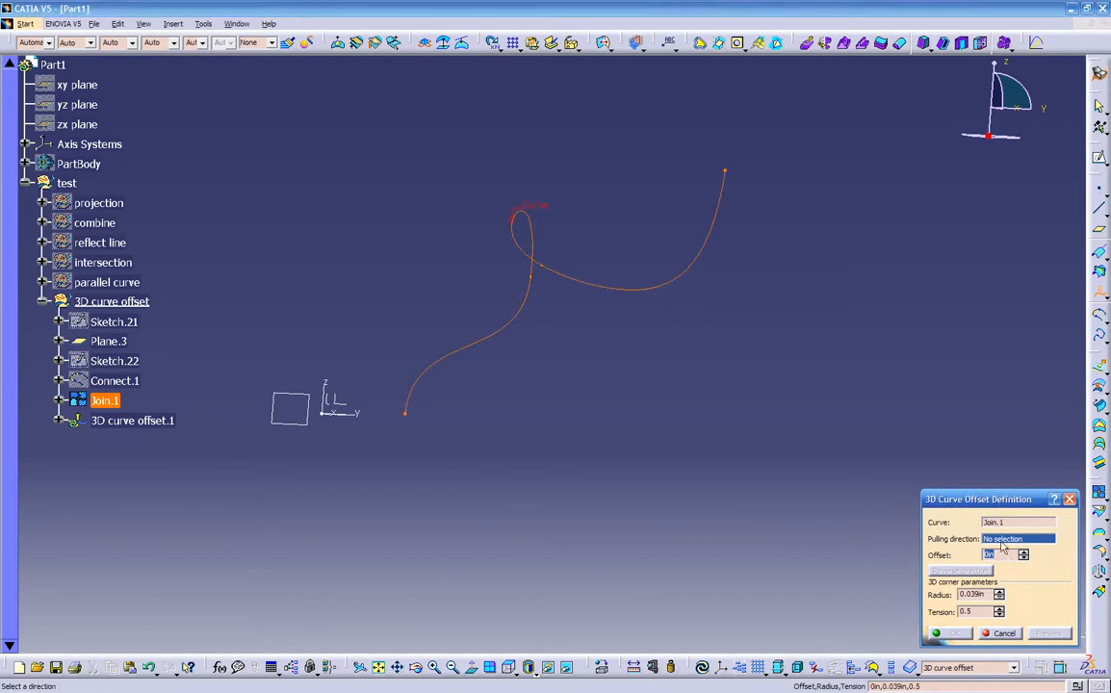
middle_drag(565, 407, 762, 450)
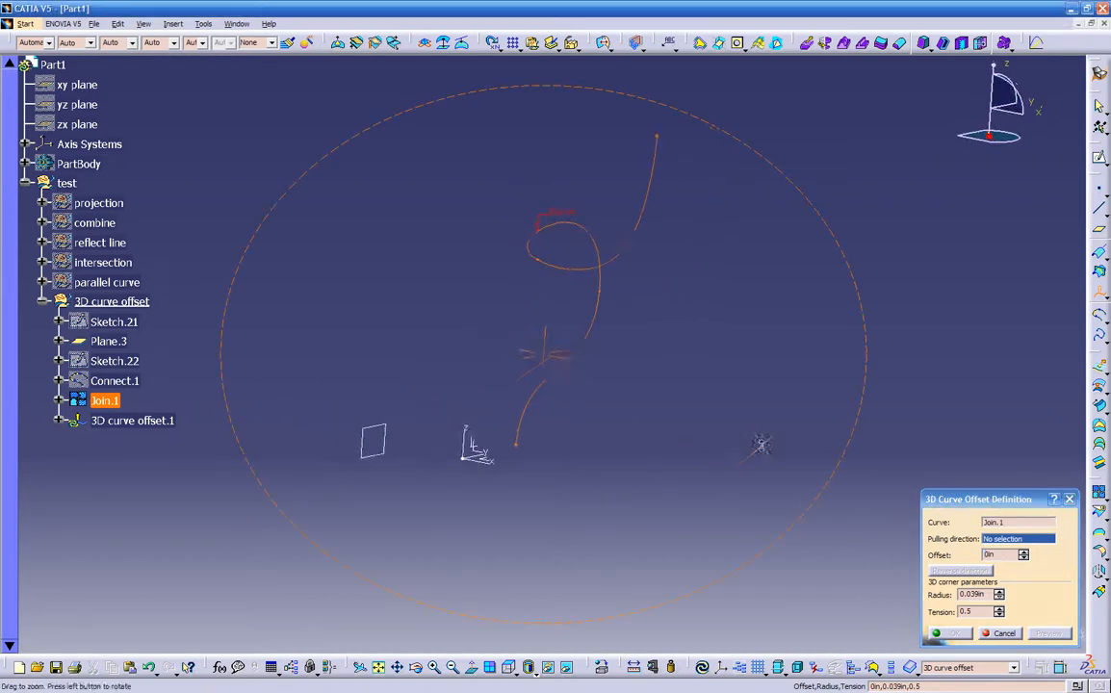
click(385, 431)
middle_drag(466, 357, 448, 336)
drag(482, 264, 379, 350)
click(554, 374)
middle_drag(487, 348, 521, 295)
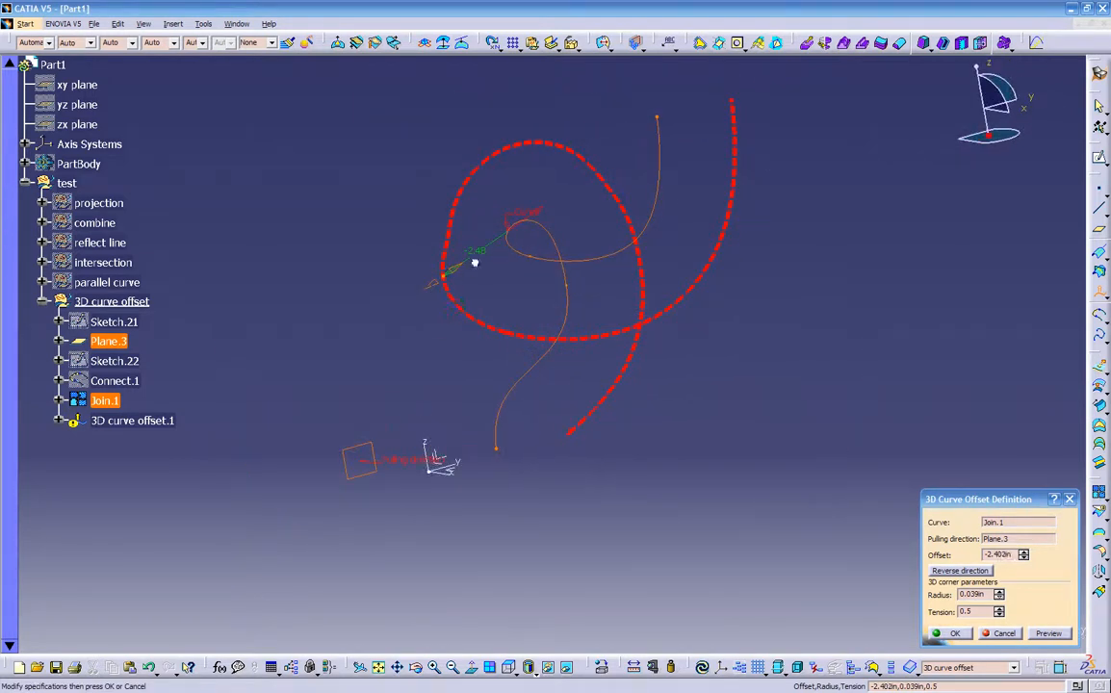
click(556, 376)
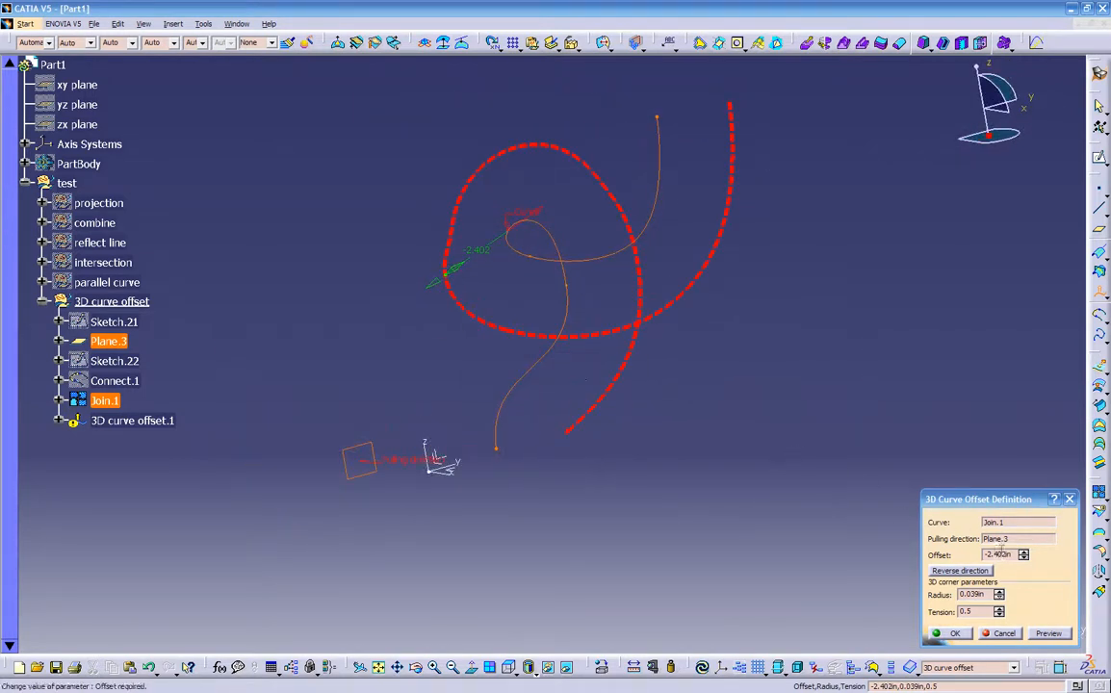
Try an offset of -1 in, then adjust the offset in the model to about 0.315 in
drag(1011, 555, 944, 555)
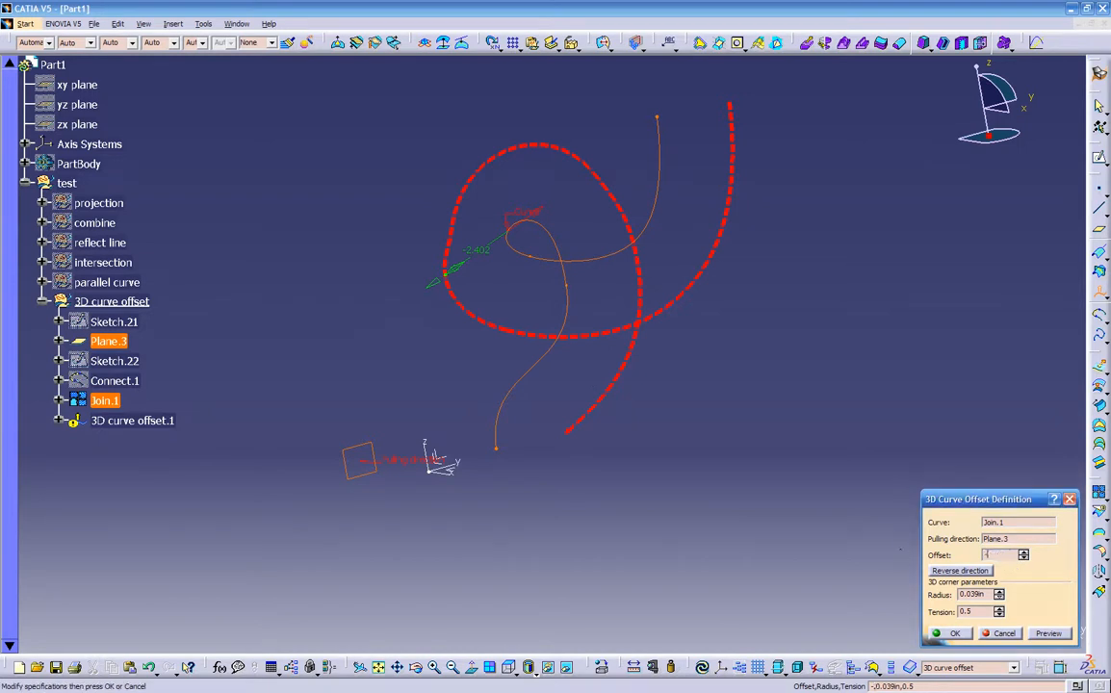
text(-1)
key(Return)
middle_drag(512, 315, 415, 285)
drag(402, 259, 488, 229)
click(554, 373)
middle_drag(679, 409, 982, 664)
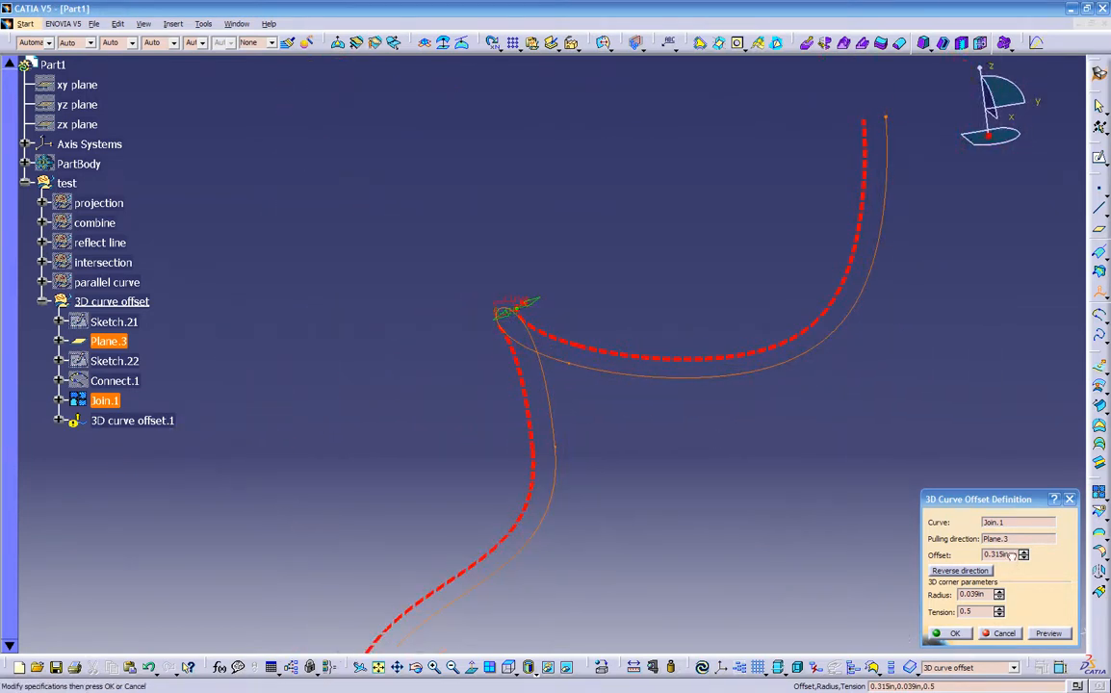
Set the curve offset to 0.5 in, reverse its direction, and create the offset curve
drag(999, 552, 1010, 552)
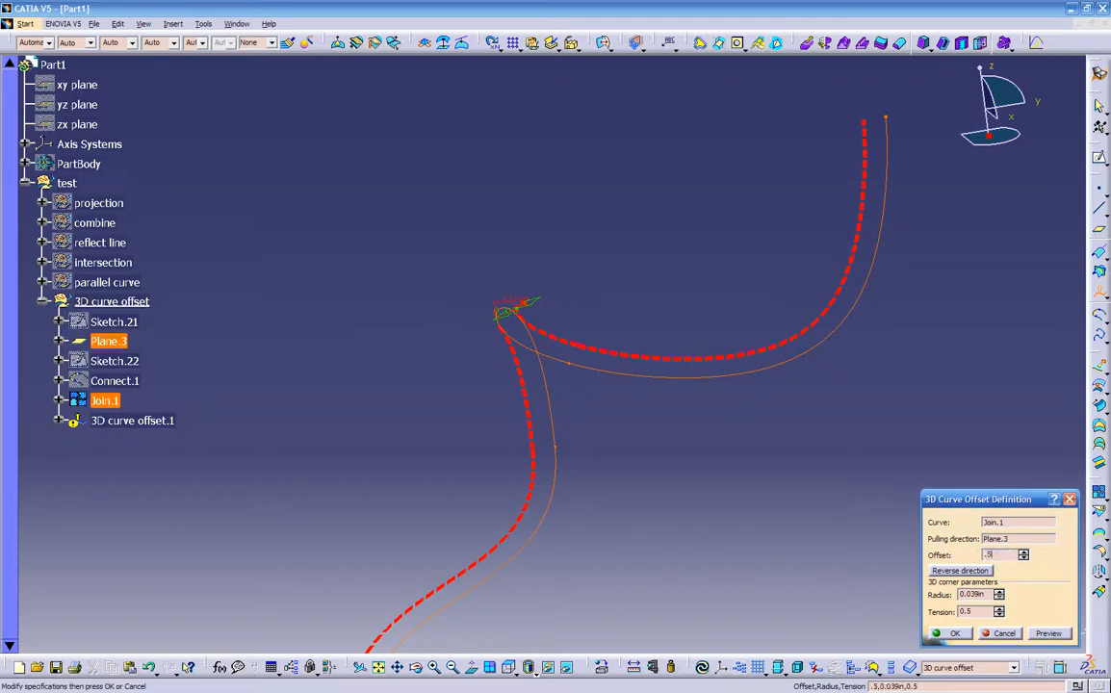
key(Return)
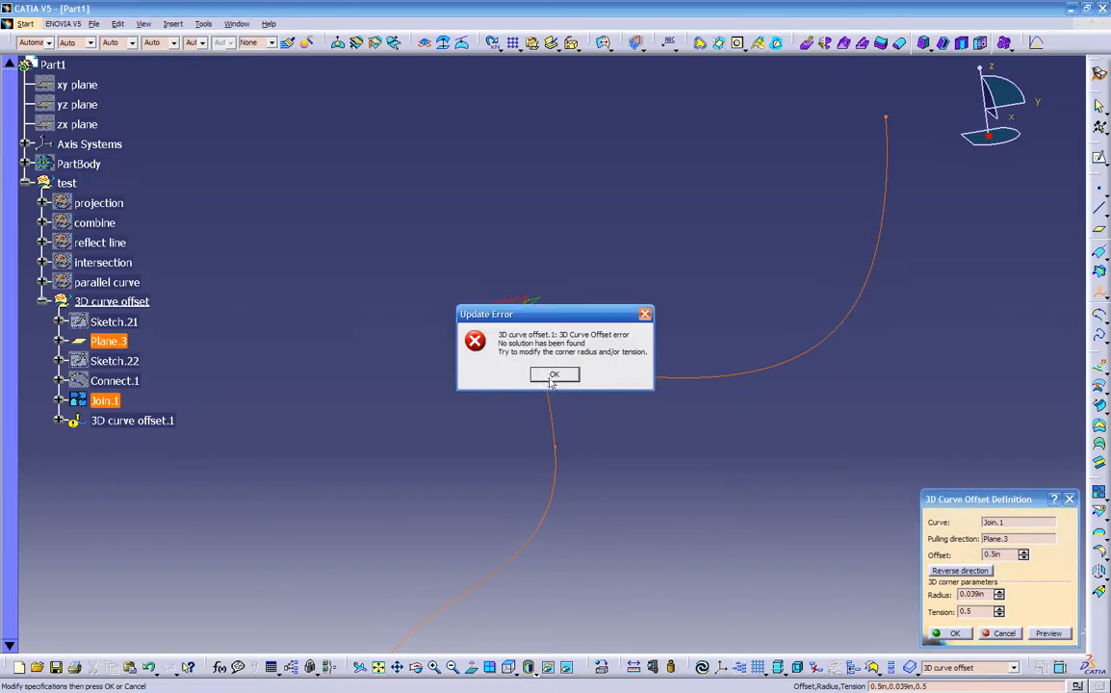
click(554, 375)
middle_drag(560, 309, 732, 458)
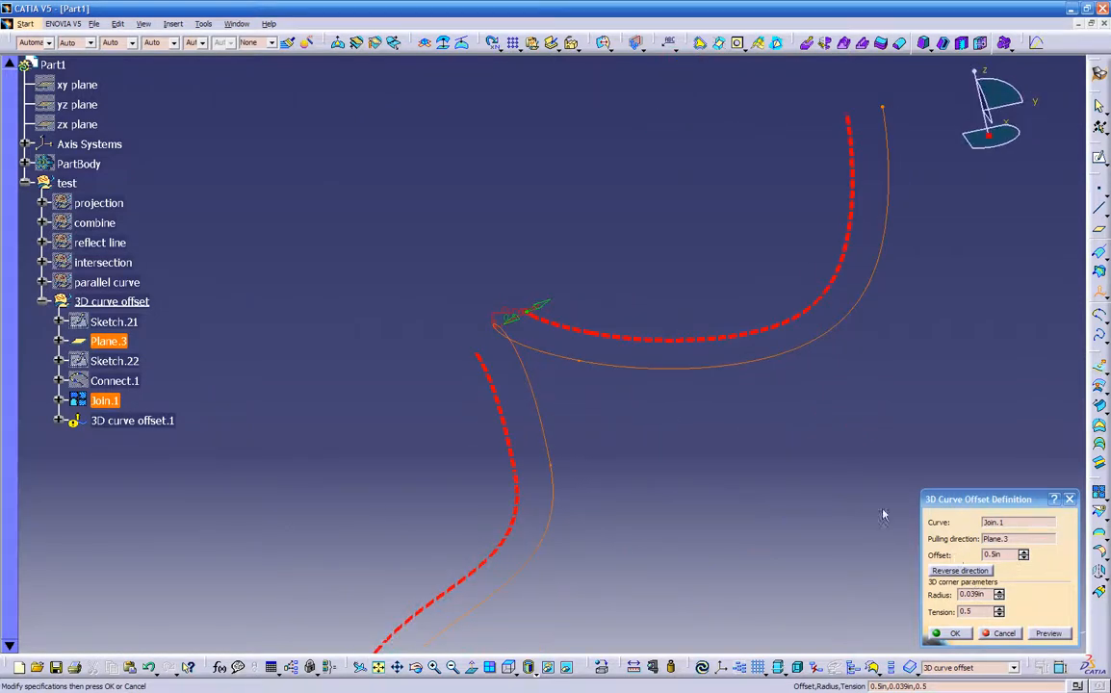
click(961, 571)
middle_drag(769, 541, 811, 503)
click(947, 634)
Create a blend surface between the joined curve and its 3D offset curve
middle_drag(821, 567, 675, 464)
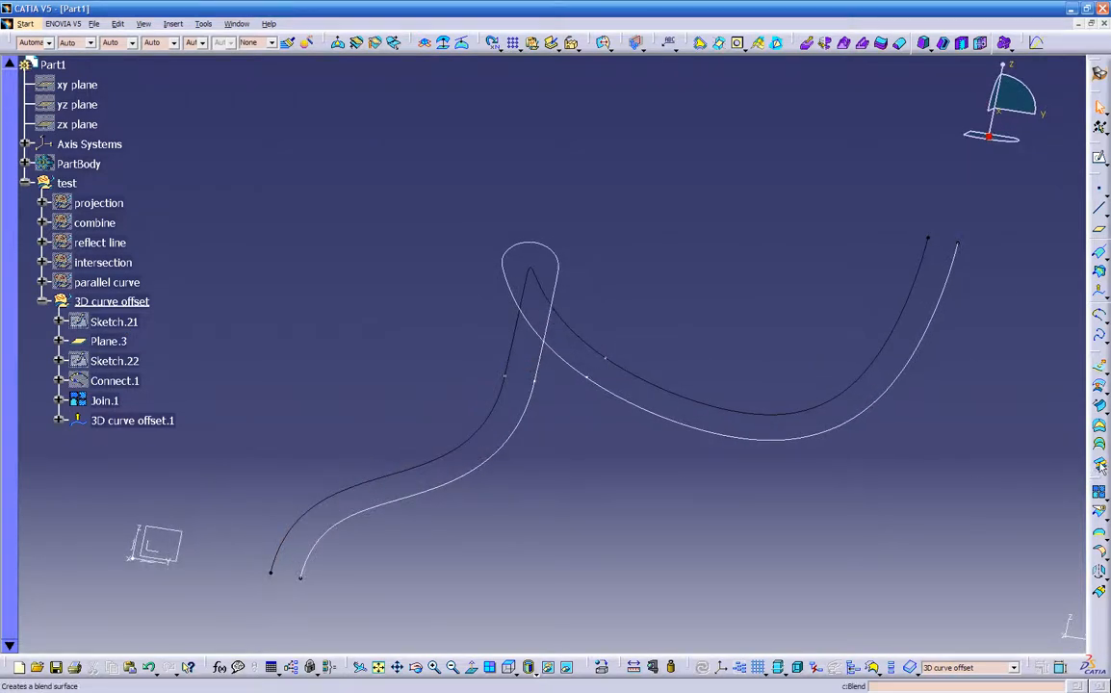
click(924, 248)
click(947, 264)
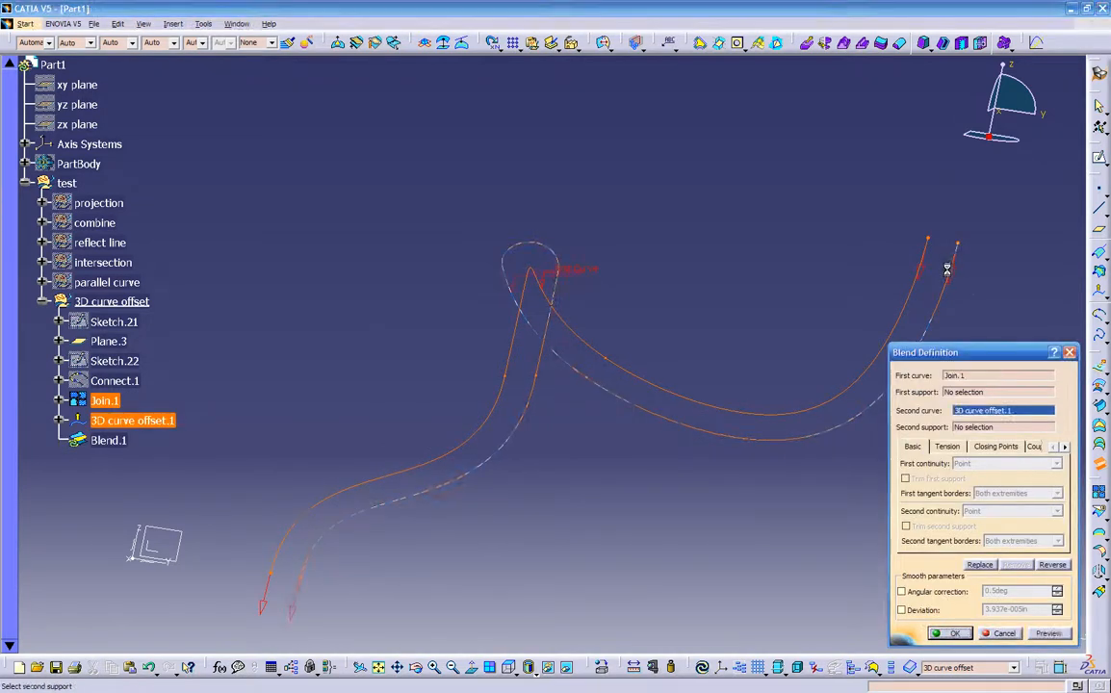
click(1043, 634)
middle_drag(763, 517, 524, 424)
click(955, 633)
Sketch a steep diagonal line on Plane.3 crossing the lower part of the blend surface, and exit the sketch
middle_drag(741, 505, 698, 211)
middle_drag(507, 354, 438, 457)
click(367, 450)
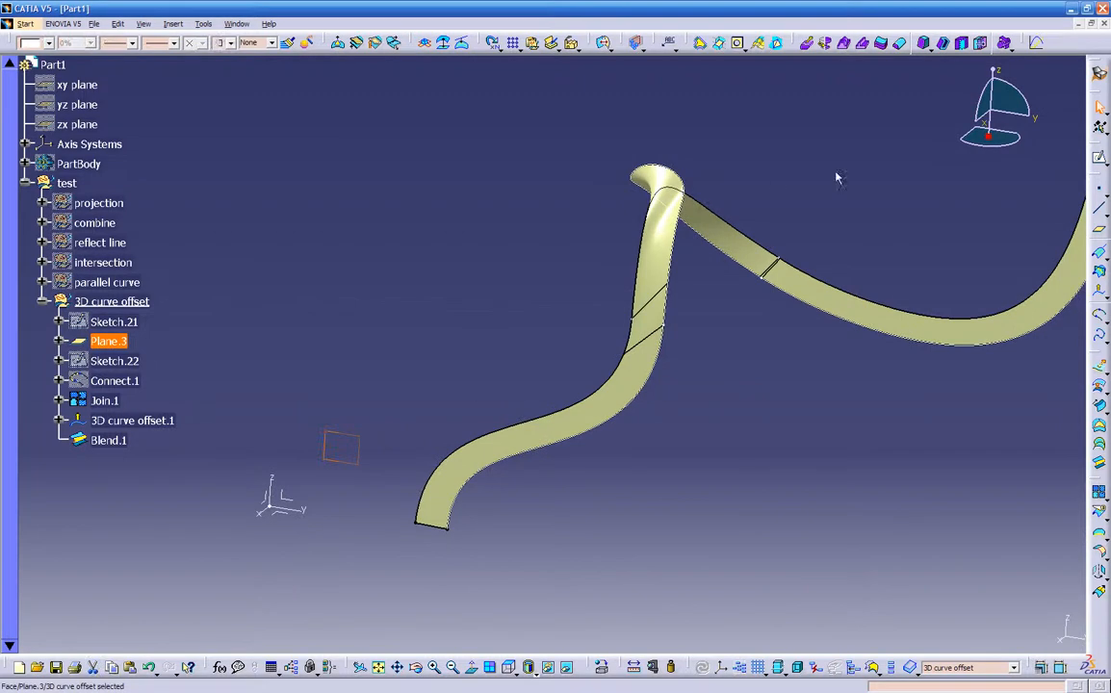
click(1098, 157)
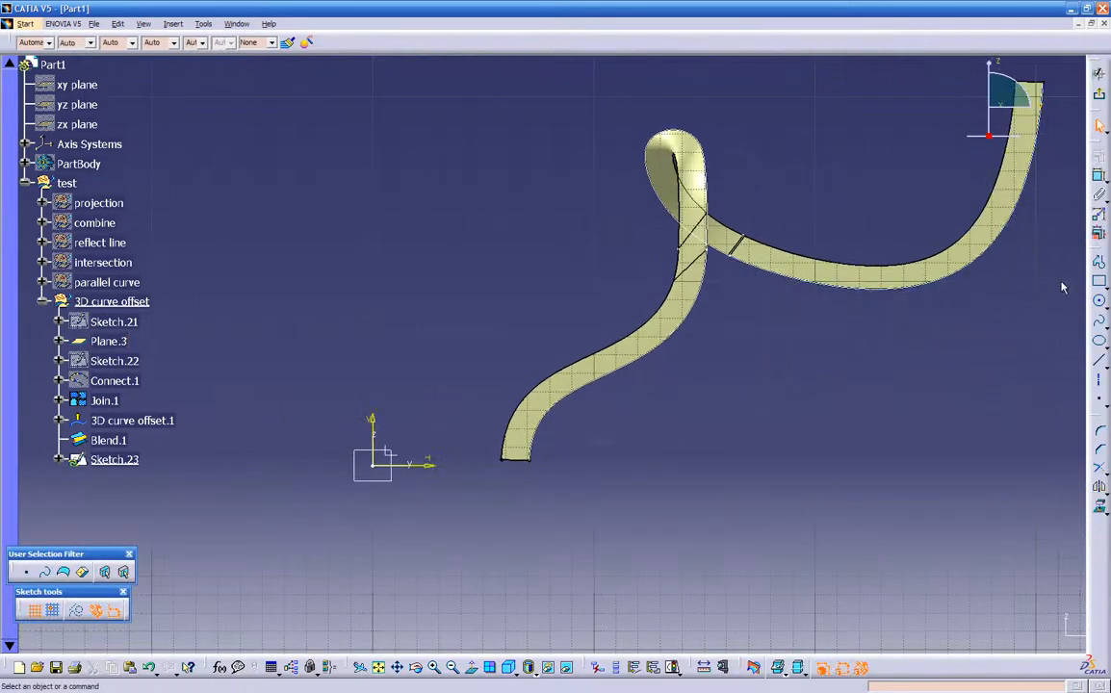
click(1100, 364)
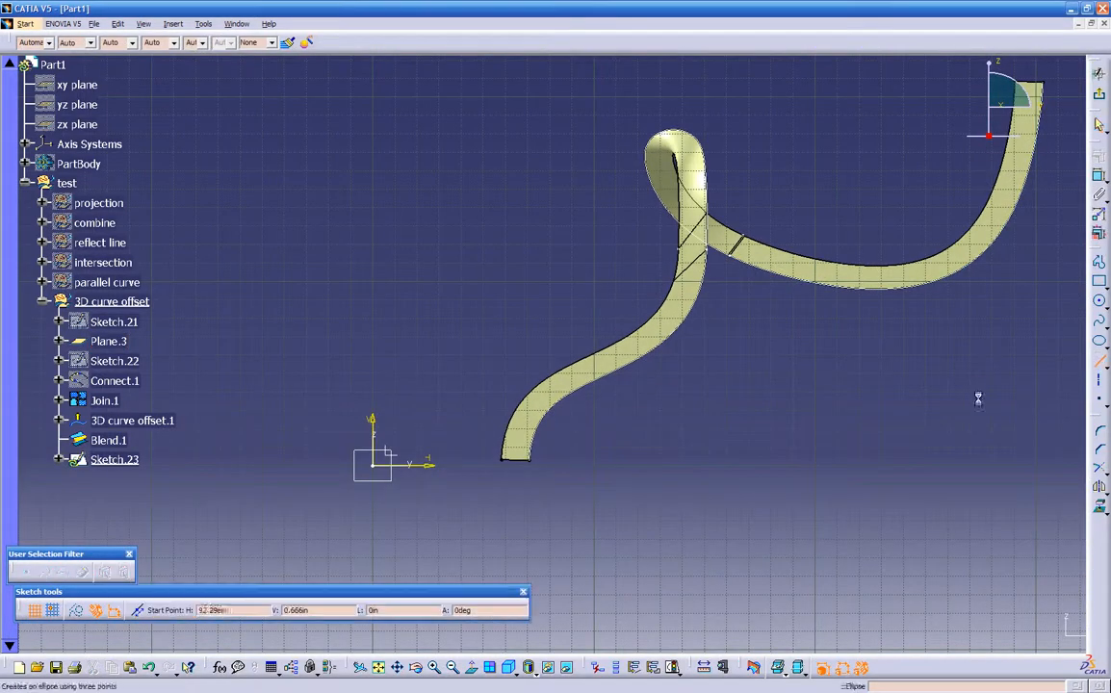
click(714, 512)
click(502, 141)
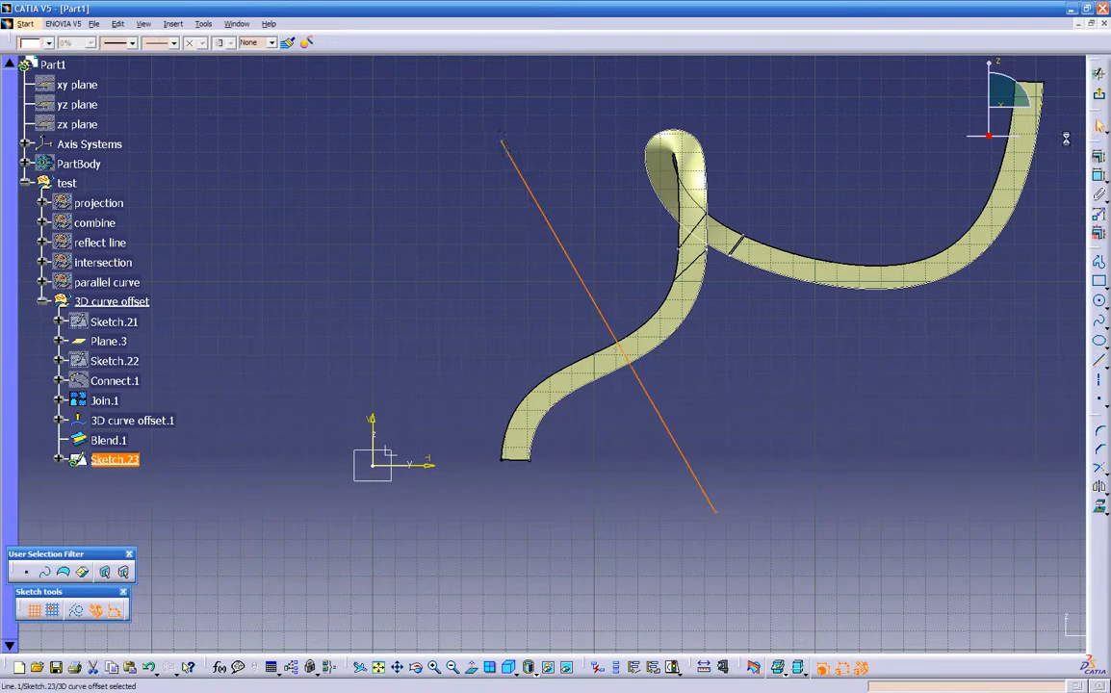
click(1094, 95)
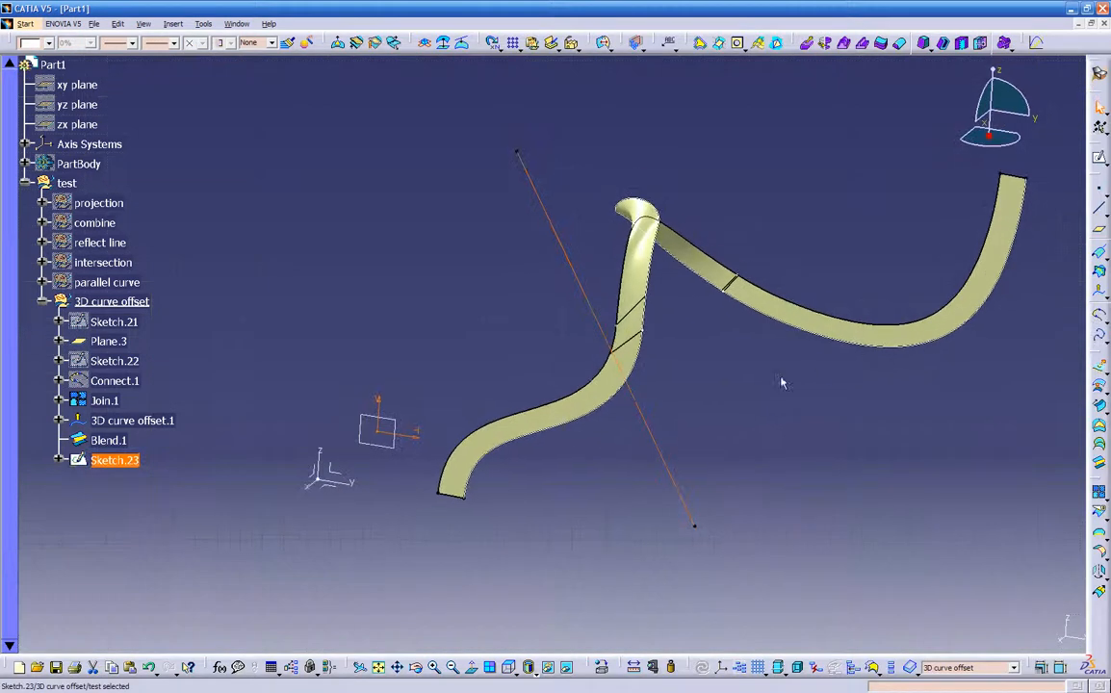
Edit the 3D curve offset to use the newly sketched line as pulling direction and preview the change
double_click(168, 423)
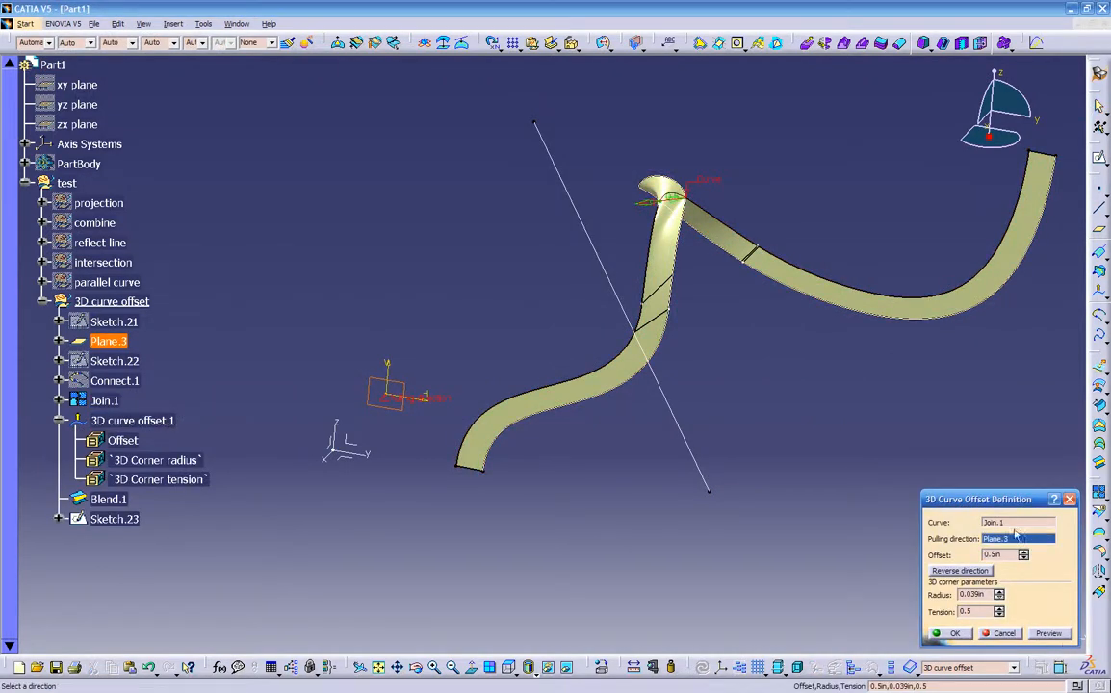
click(674, 426)
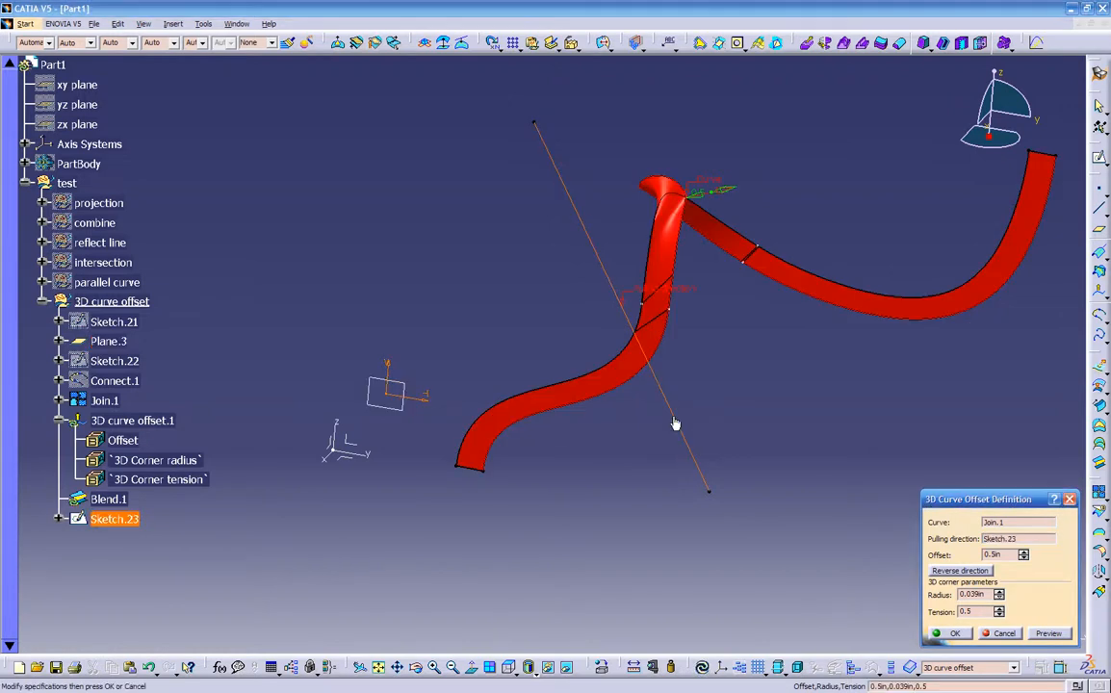
click(1047, 634)
mouse_move(761, 435)
middle_down()
mouse_move(739, 449)
mouse_move(798, 436)
mouse_move(775, 471)
mouse_move(657, 387)
mouse_move(576, 384)
mouse_move(744, 379)
mouse_move(647, 417)
mouse_move(854, 530)
middle_up()
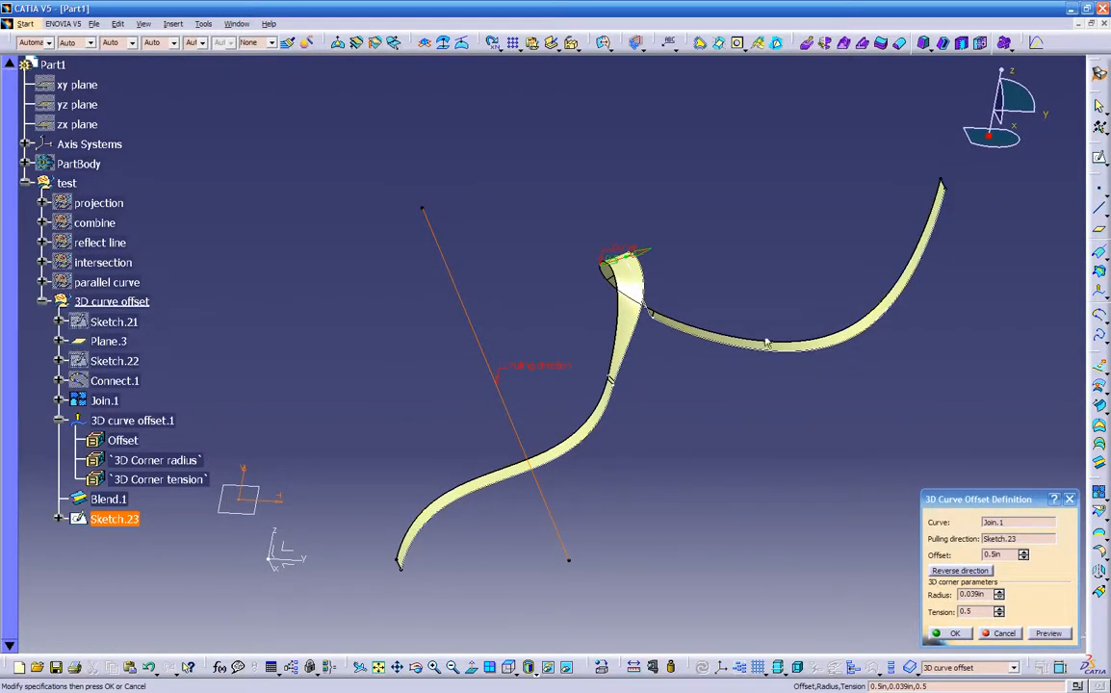
Increase the curve offset in the model to about 3.268 in and try corner tensions up to 0.8
middle_drag(692, 336, 500, 430)
drag(513, 299, 562, 472)
middle_drag(562, 473, 569, 369)
drag(603, 313, 723, 299)
middle_drag(664, 517, 498, 507)
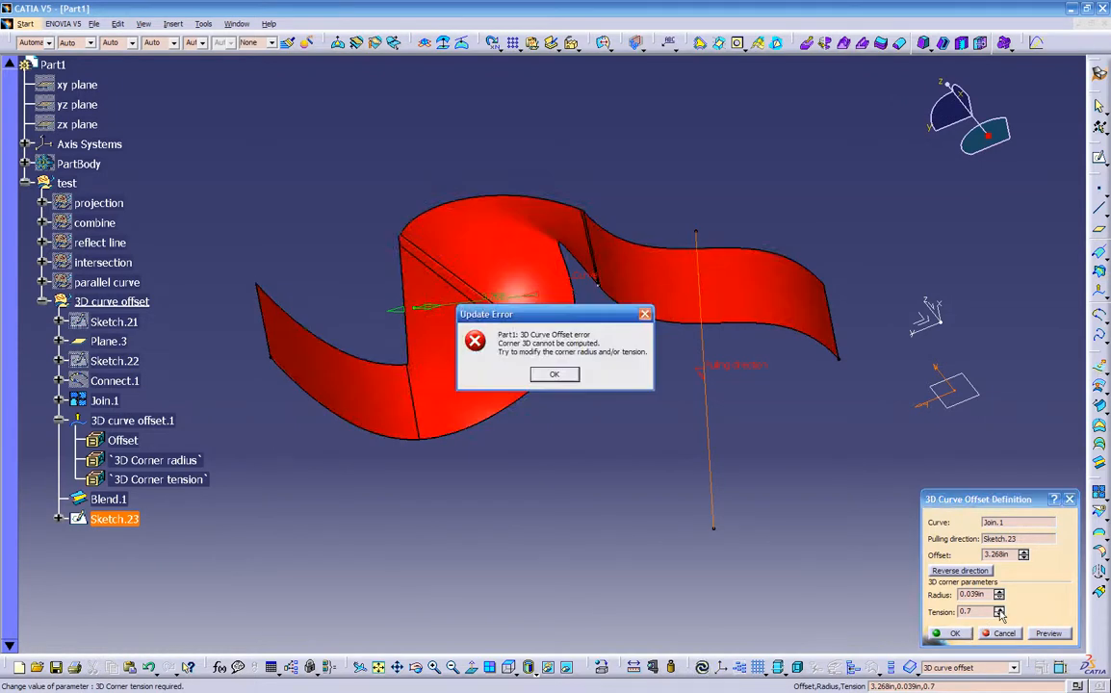
click(563, 375)
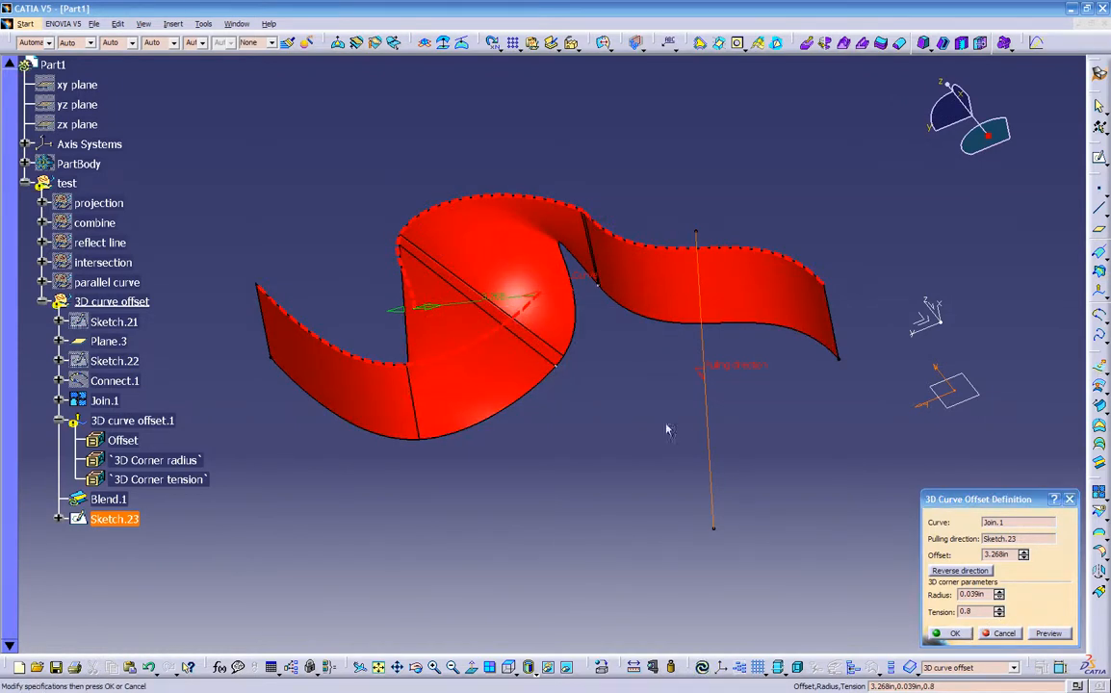
Set the 3D corner tension to 0.4, preview the offset curve, and accept the edited definition
drag(973, 611, 932, 610)
text(.4)
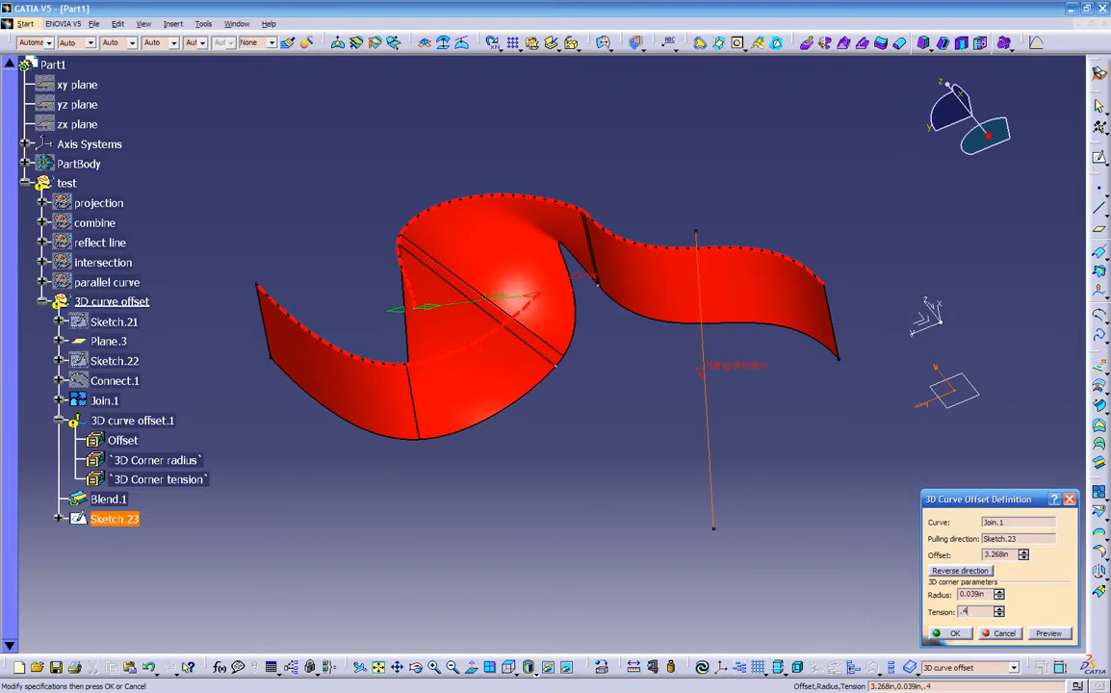
click(1049, 633)
mouse_move(696, 491)
middle_down()
mouse_move(800, 410)
mouse_move(823, 419)
mouse_move(712, 478)
middle_up()
middle_drag(643, 483, 498, 417)
click(948, 633)
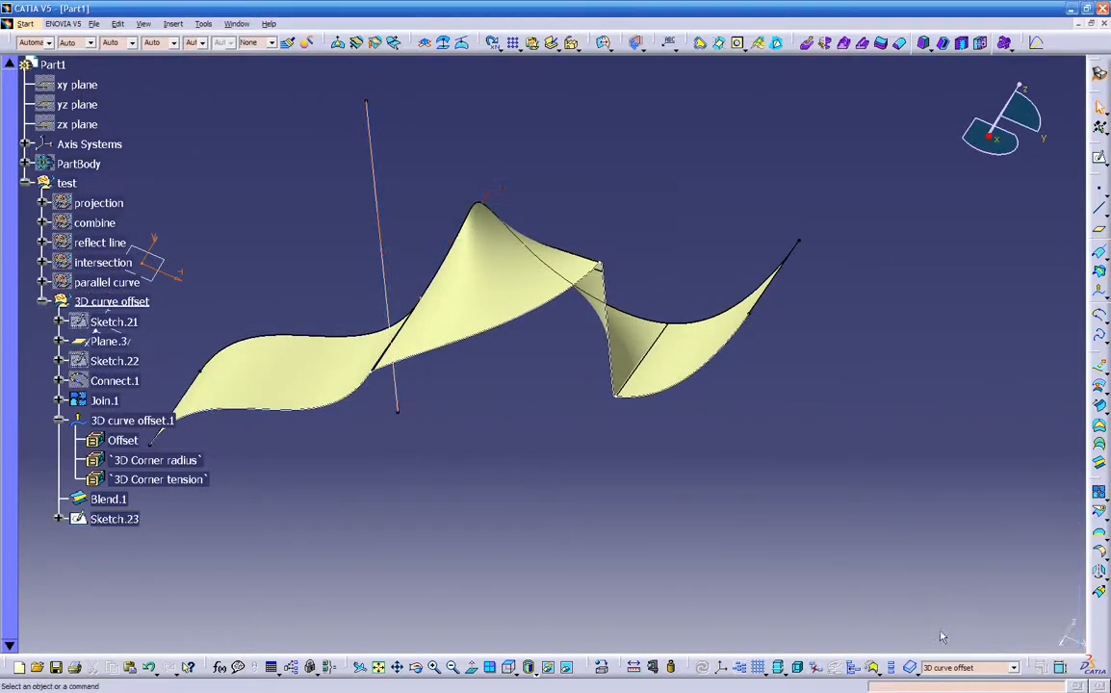
Collapse the 3D curve offset.1 node to hide its parameters in the specification tree
middle_drag(581, 512, 890, 460)
middle_drag(396, 511, 625, 456)
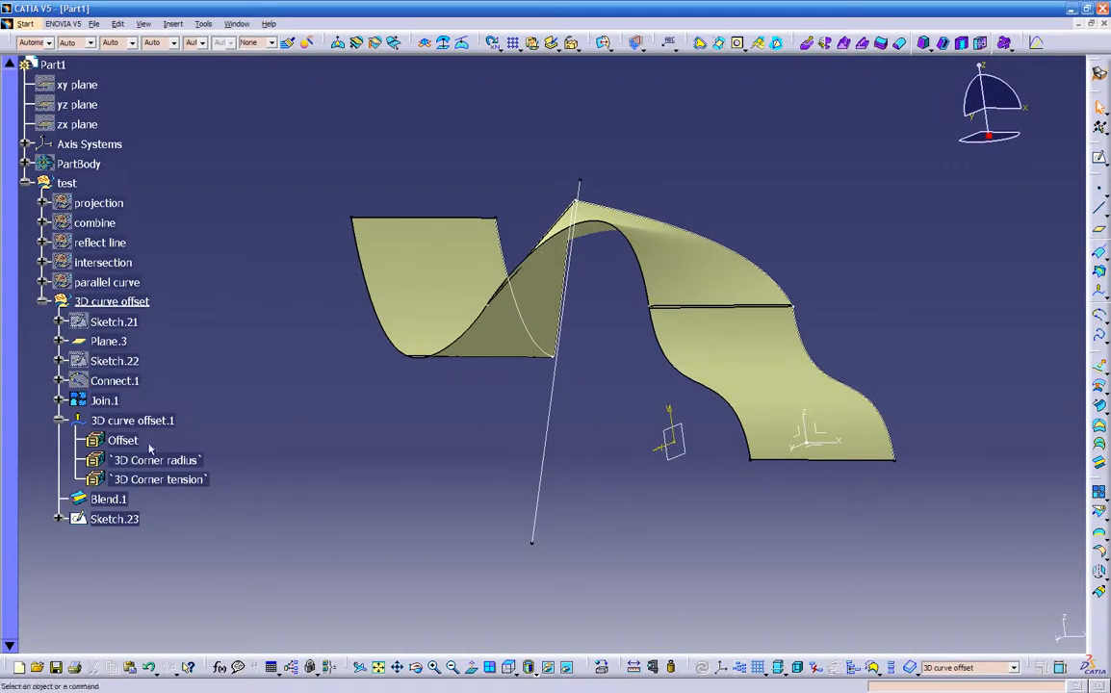
click(59, 421)
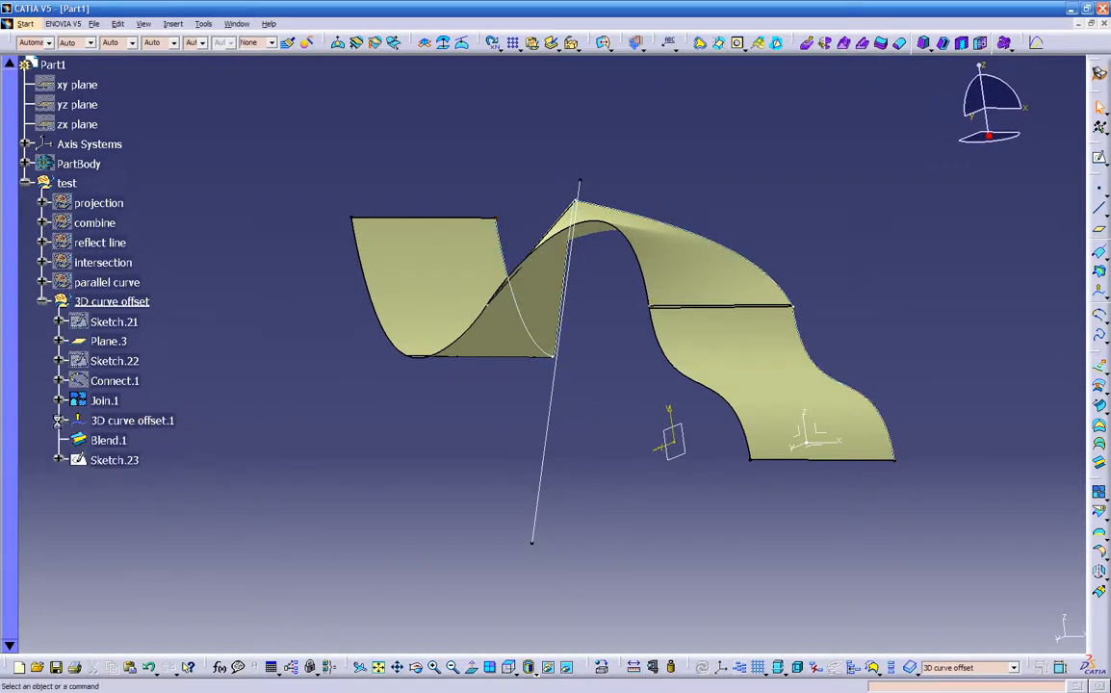
Try coloring the blend's lower face and the whole blend surface dark red, and undo the color changes
middle_drag(212, 418, 305, 464)
click(552, 439)
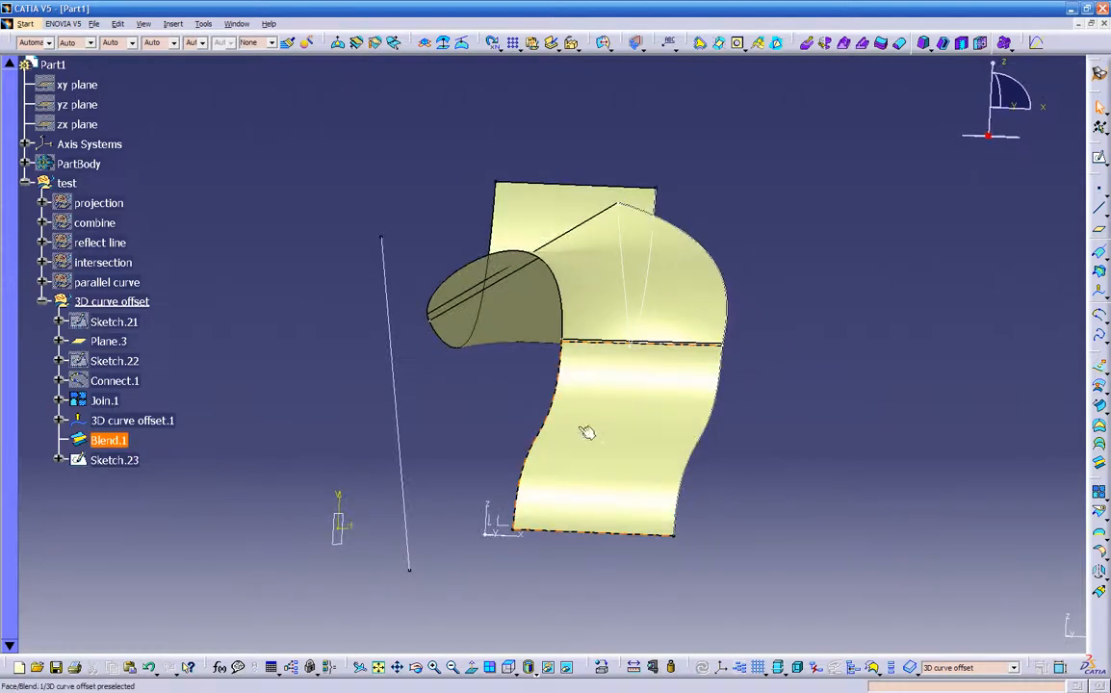
click(48, 42)
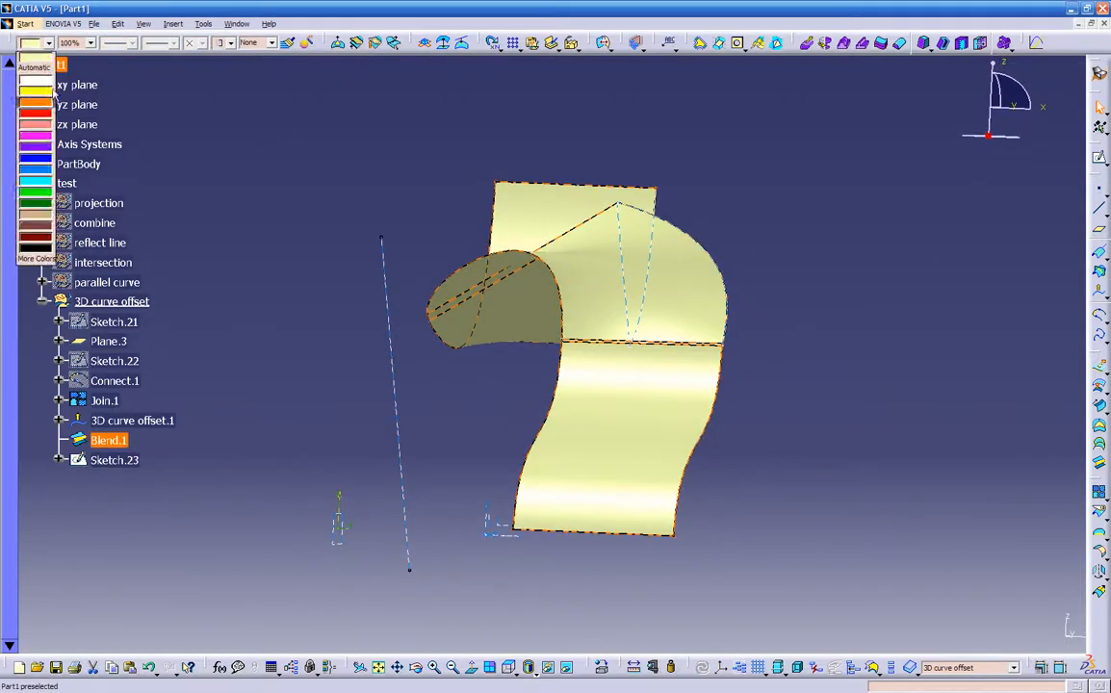
click(34, 241)
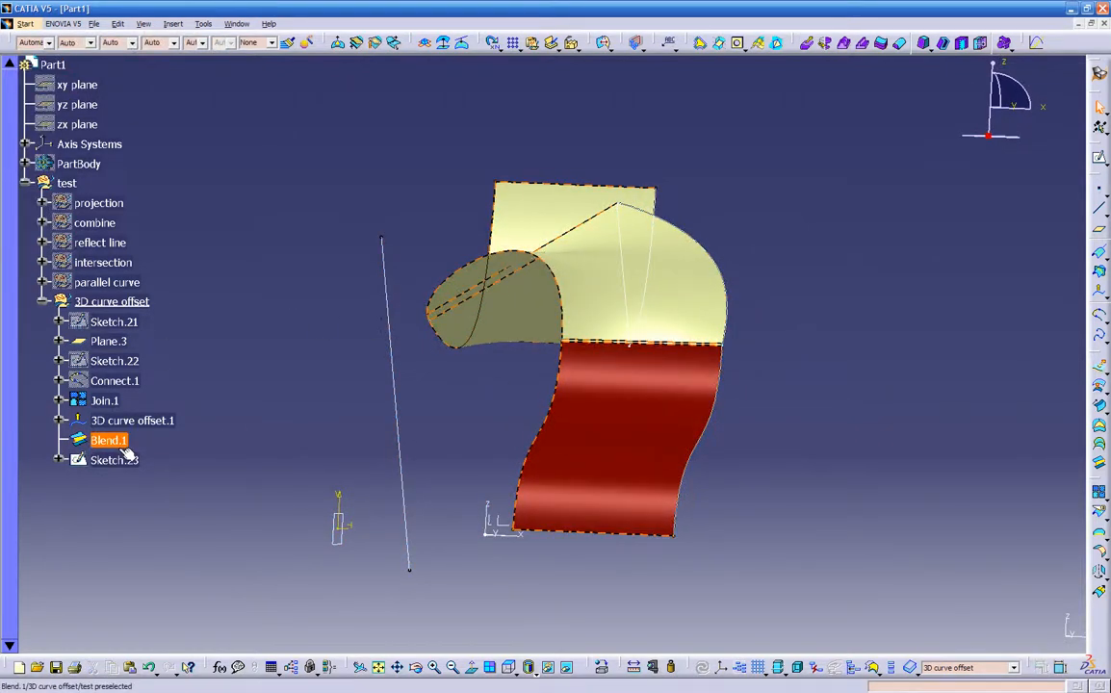
click(48, 42)
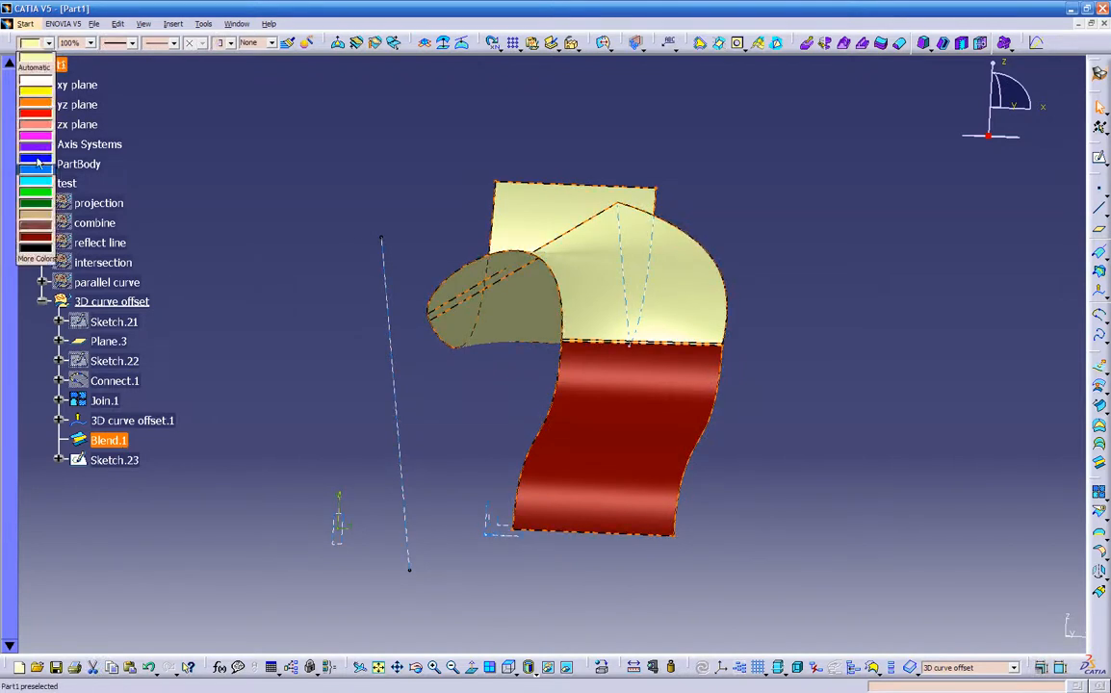
click(39, 234)
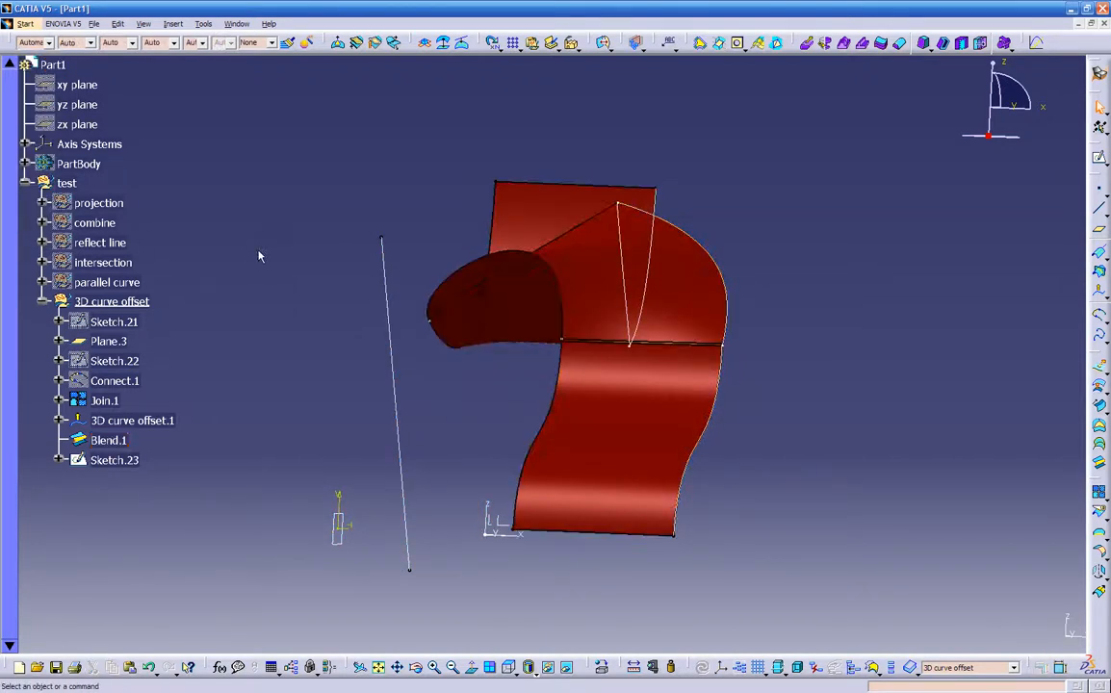
key(ctrl+z)
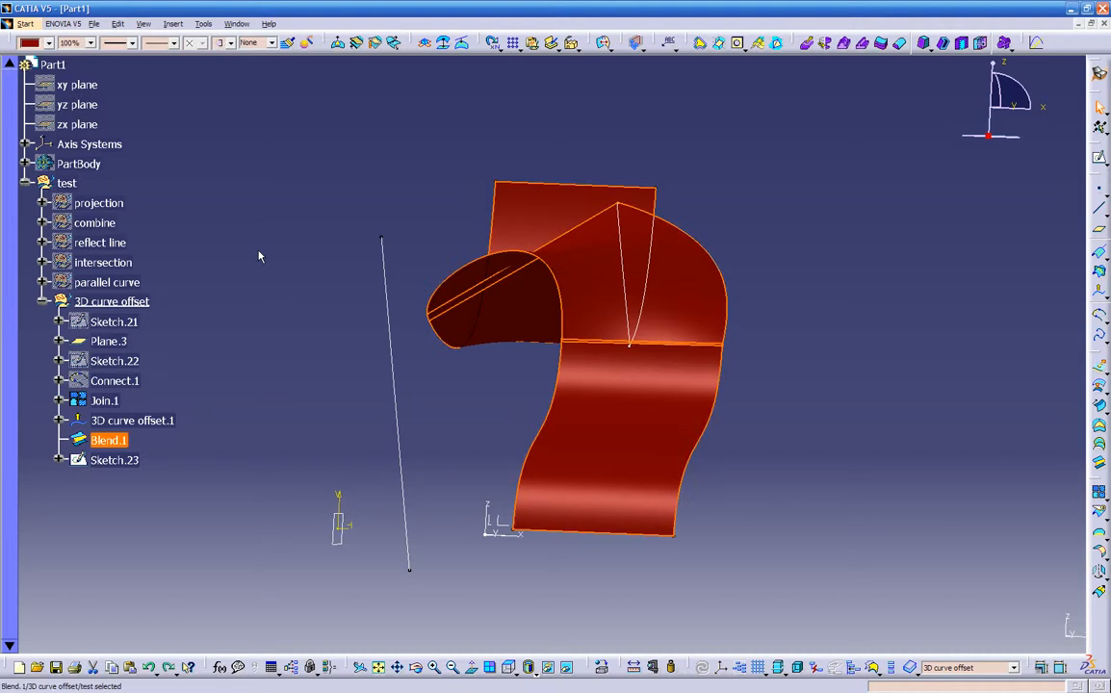
key(ctrl+z)
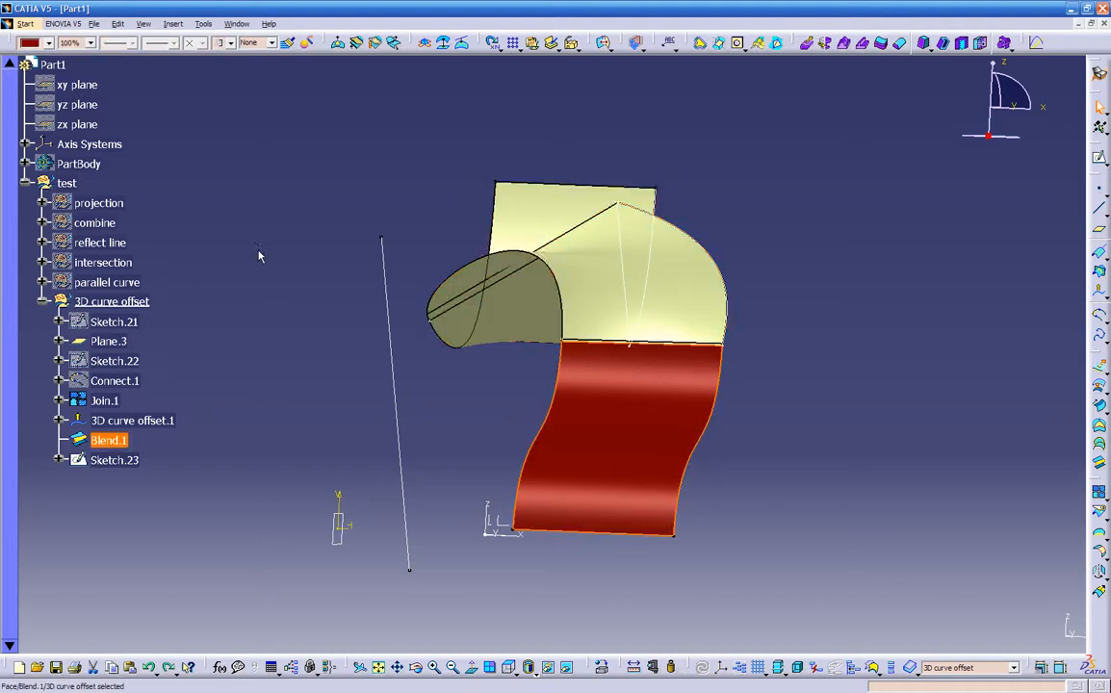
Color the S-shaped lower face of the blend surface dark red
middle_drag(508, 370, 458, 373)
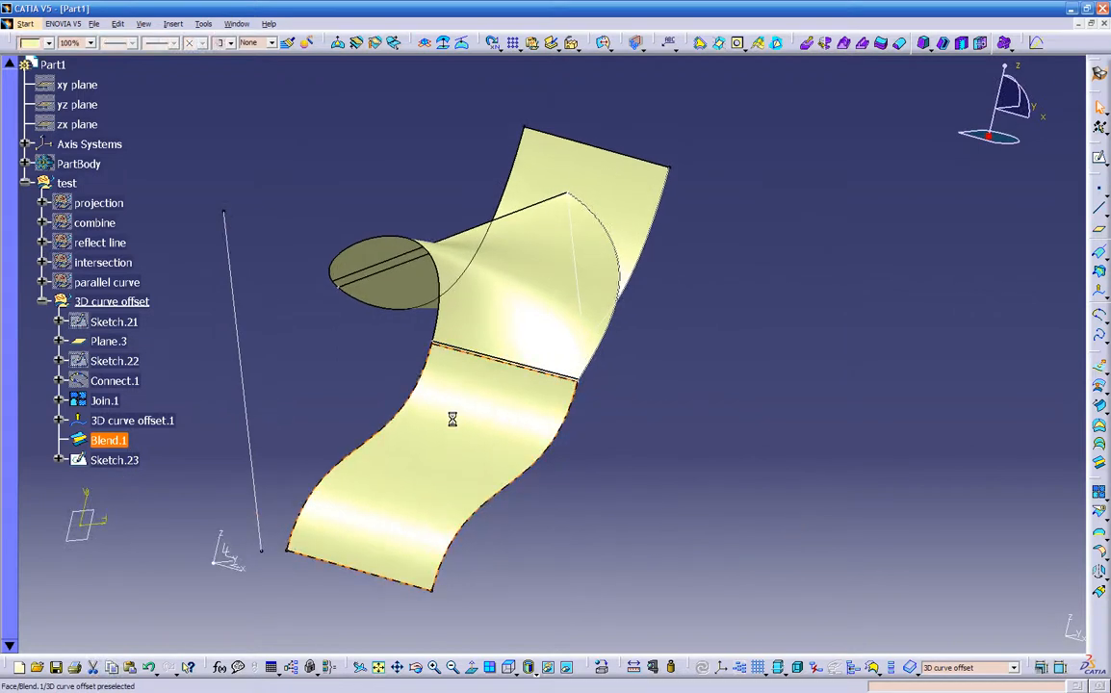
click(48, 42)
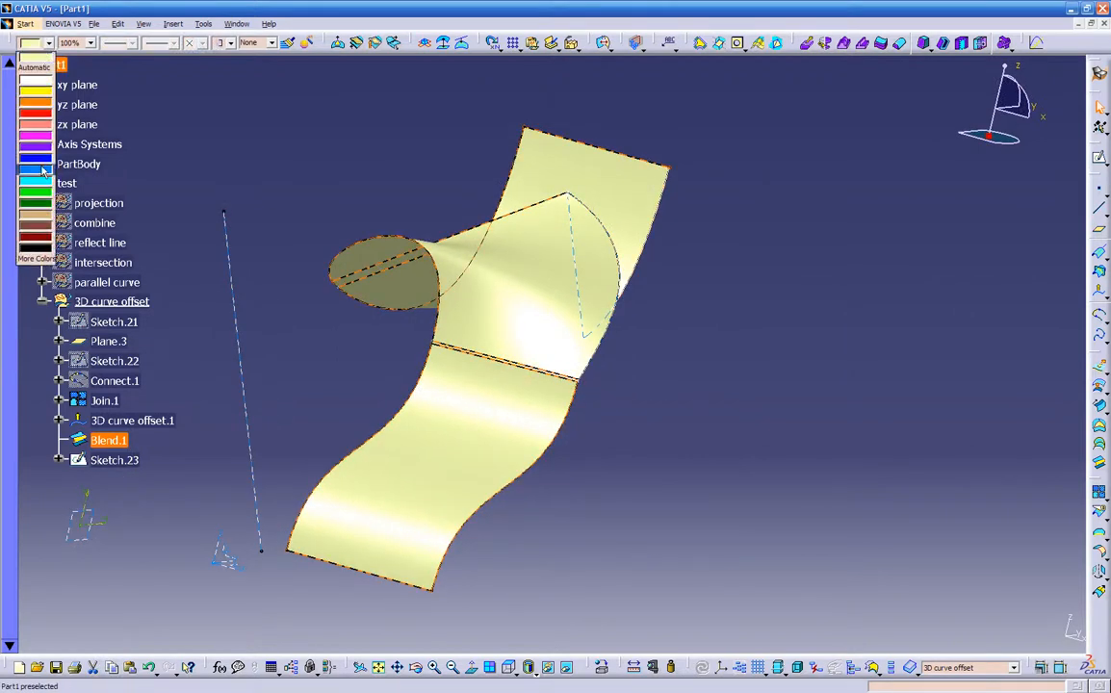
click(36, 241)
click(657, 473)
middle_drag(657, 473, 605, 442)
Set the fill color of the whole Blend.1 surface to reddish brown and deselect it
click(107, 440)
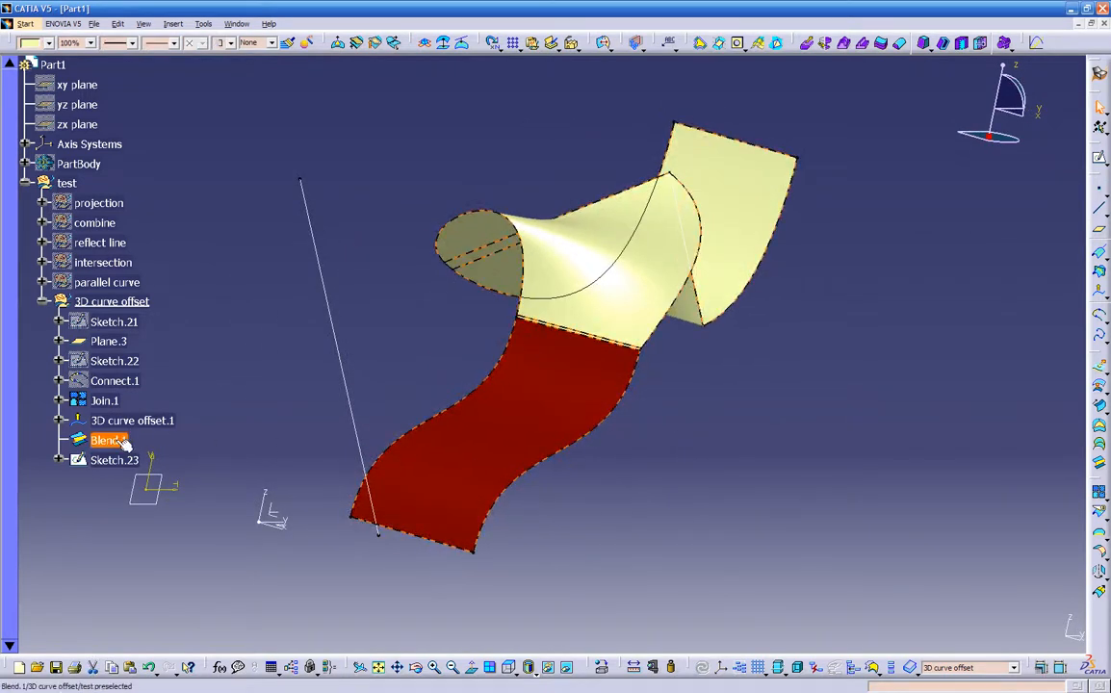
middle_drag(757, 439, 630, 399)
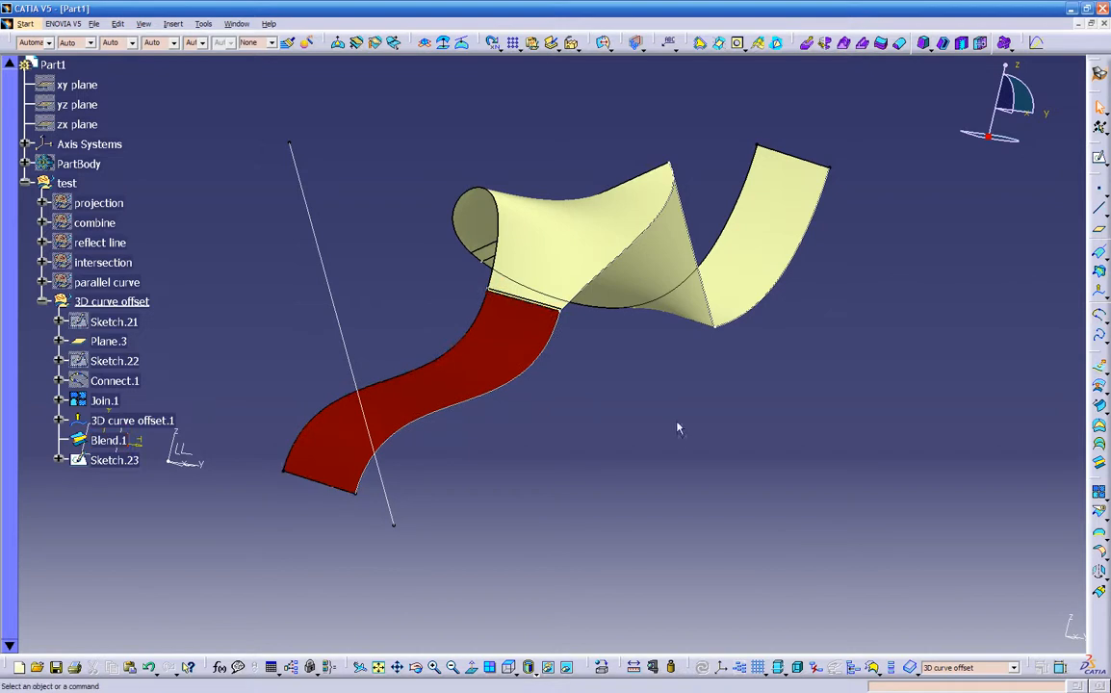
click(108, 440)
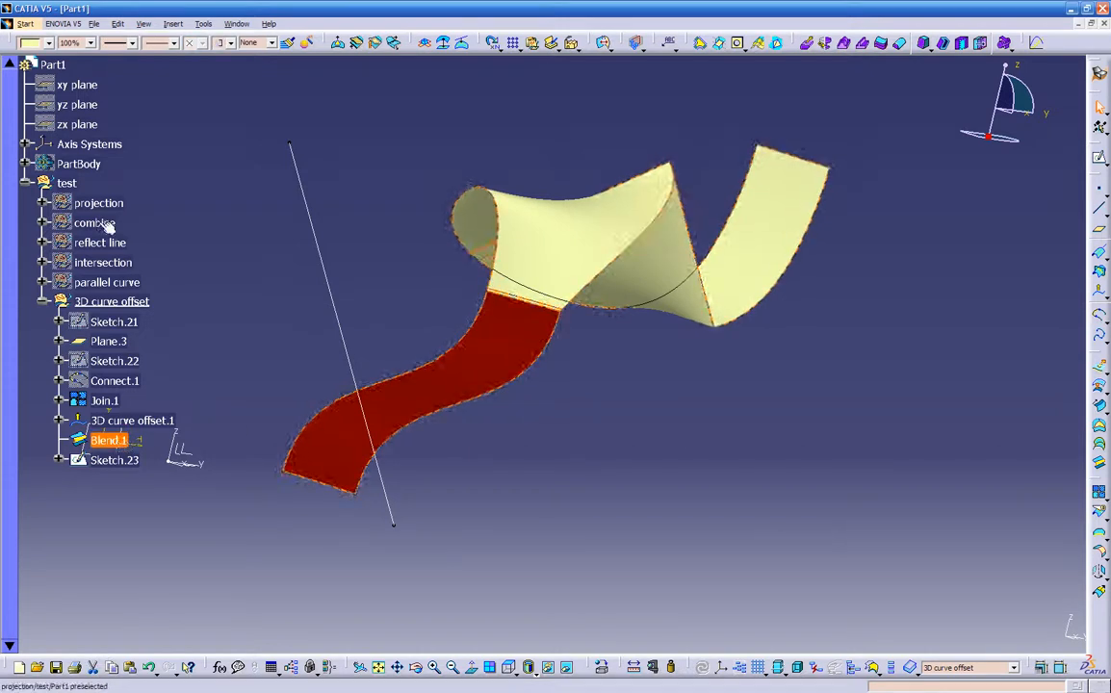
click(48, 42)
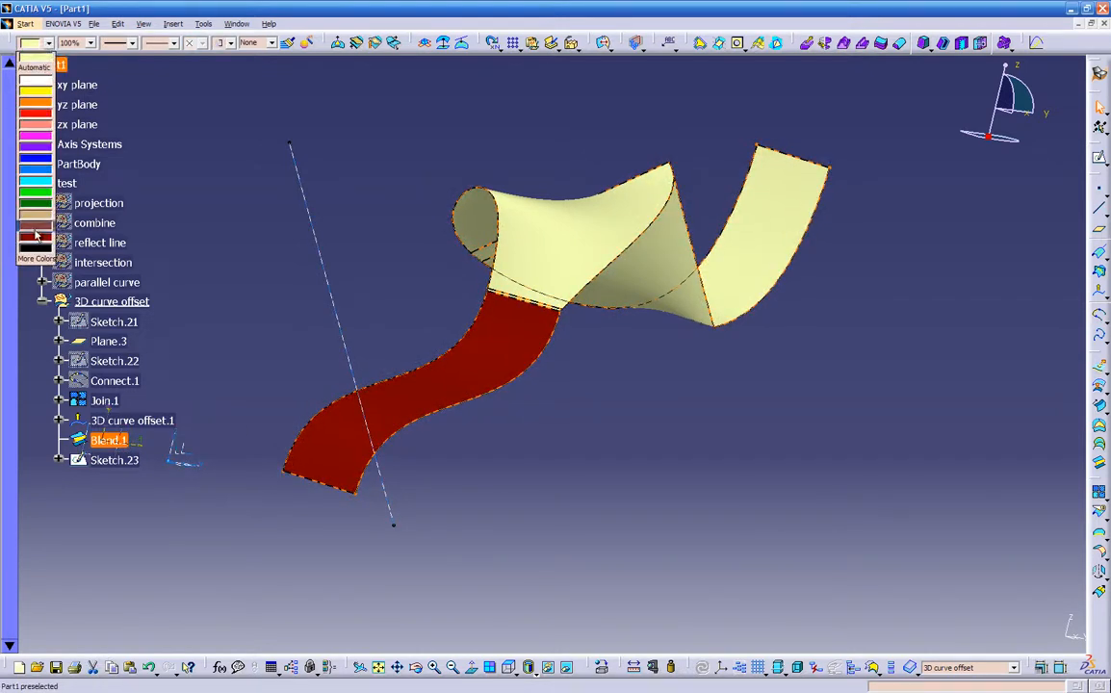
click(36, 223)
click(280, 286)
Change the dark red lower face's fill color to the same reddish brown in its graphic properties and apply it
middle_drag(448, 322, 368, 364)
middle_drag(516, 369, 607, 298)
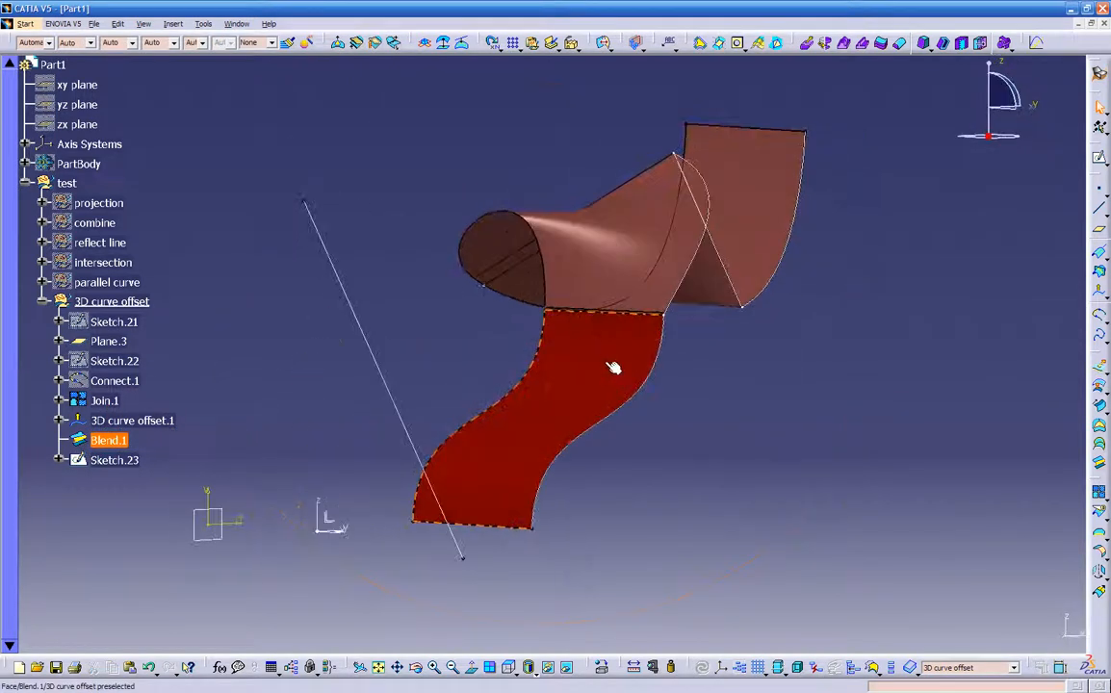
right_click(595, 373)
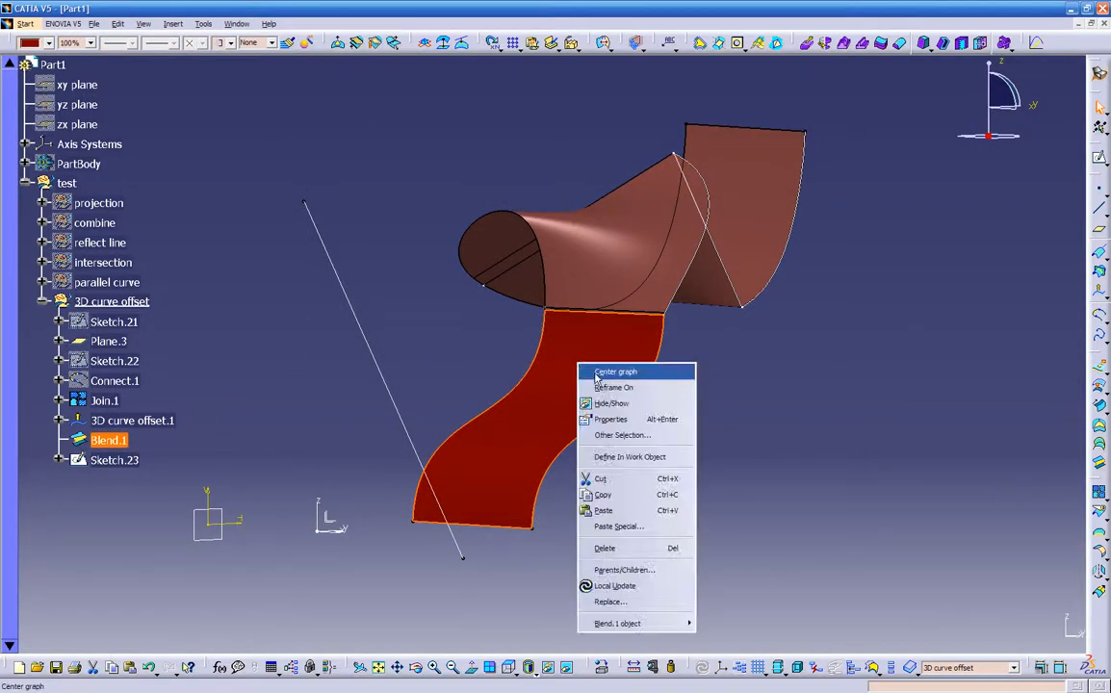
click(604, 418)
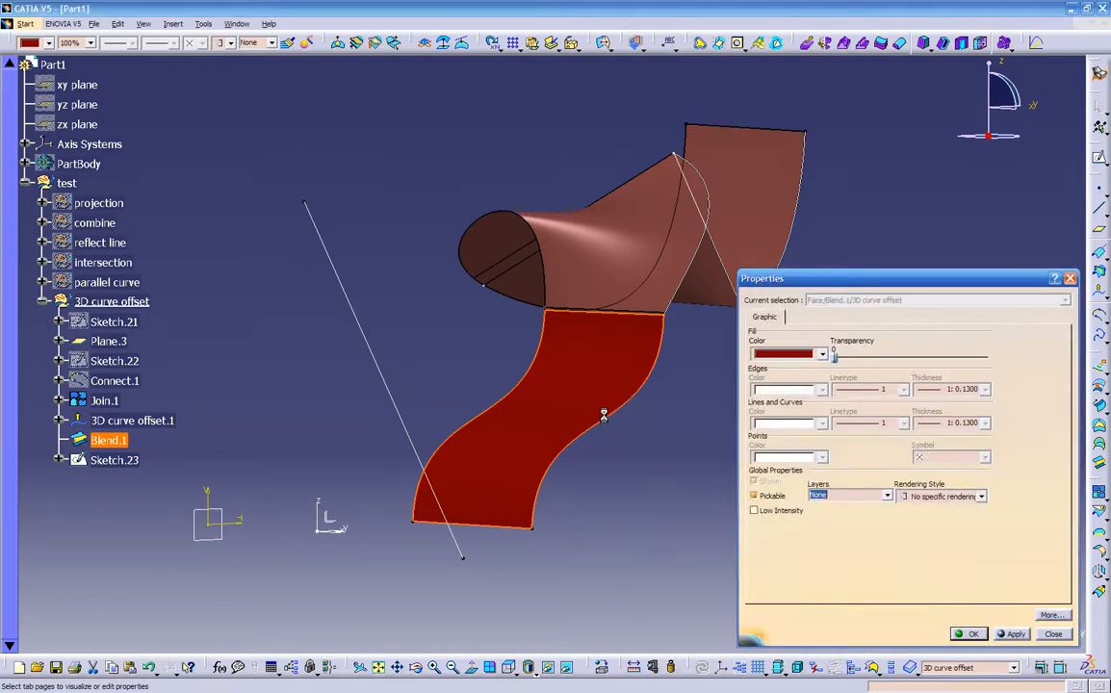
click(789, 354)
click(803, 532)
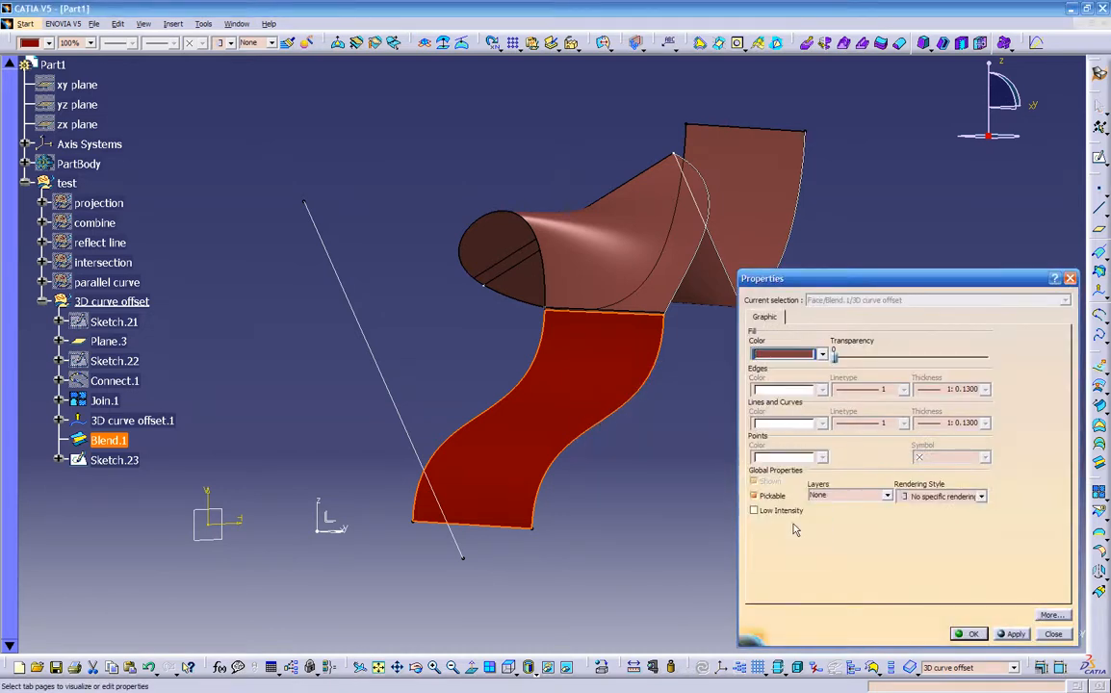
click(1014, 634)
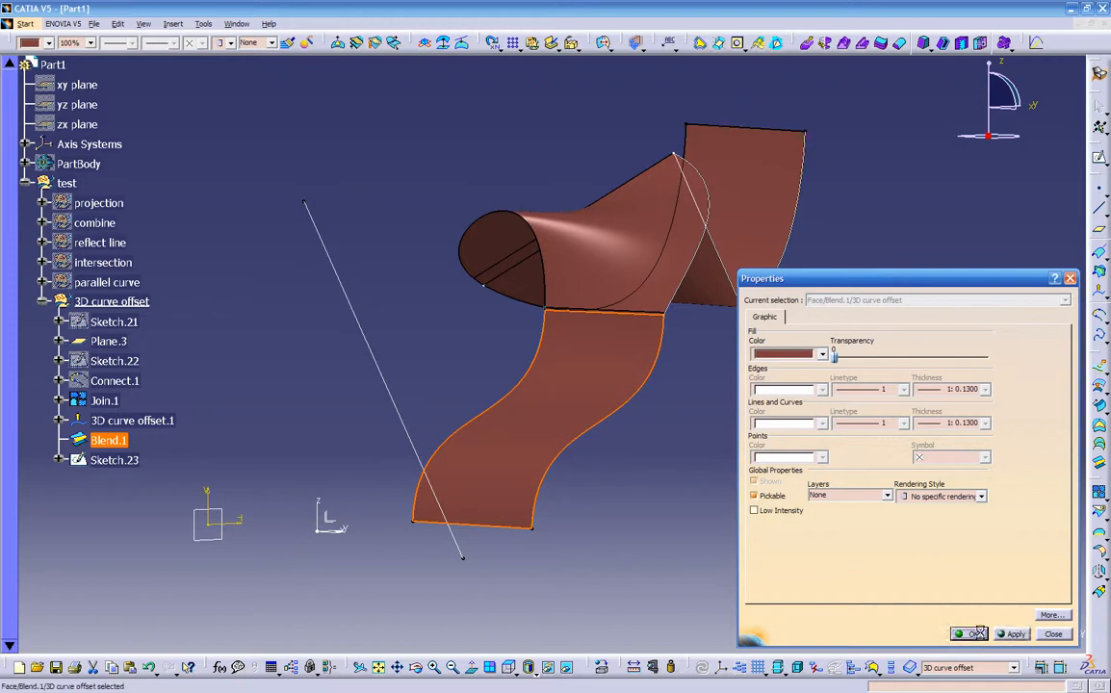
Confirm the graphic properties of the Blend.1 surface and collapse the 3D curve offset set in the tree
click(968, 633)
mouse_move(673, 455)
middle_down()
mouse_move(477, 144)
mouse_move(610, 404)
mouse_move(406, 513)
mouse_move(608, 403)
mouse_move(340, 488)
mouse_move(681, 447)
middle_up()
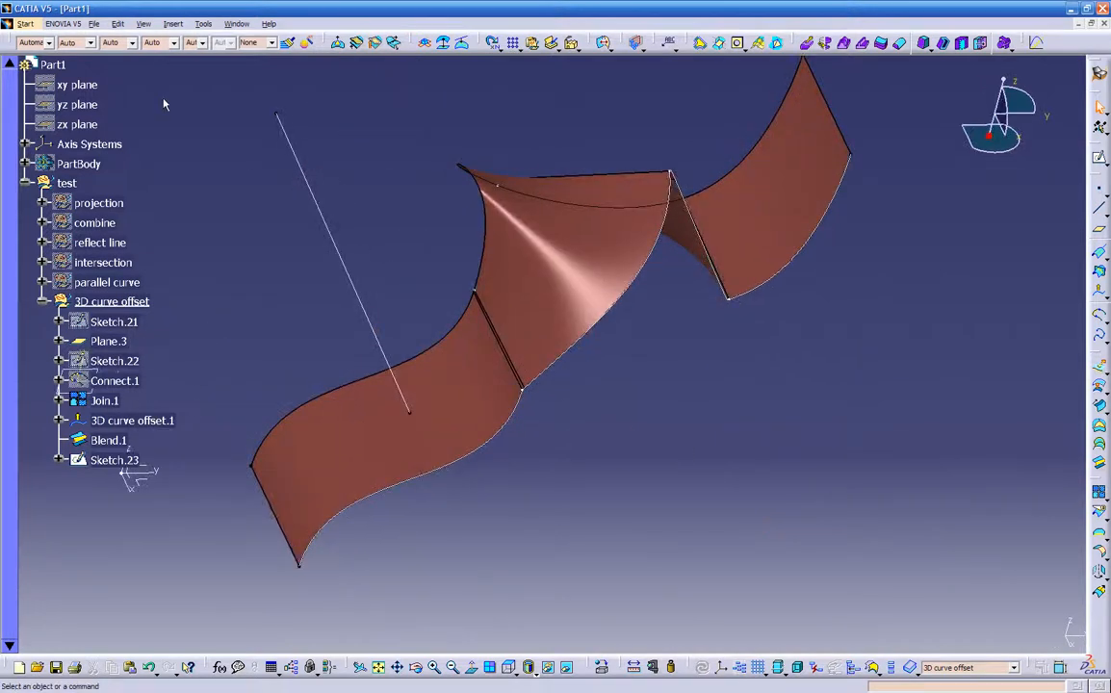
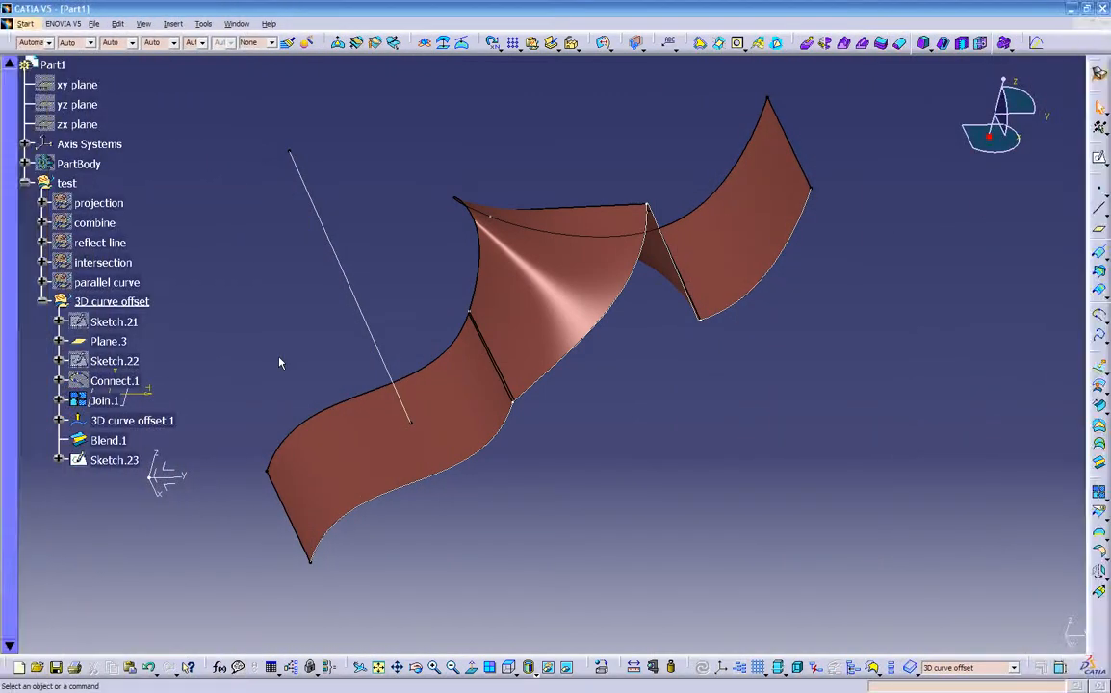
click(42, 301)
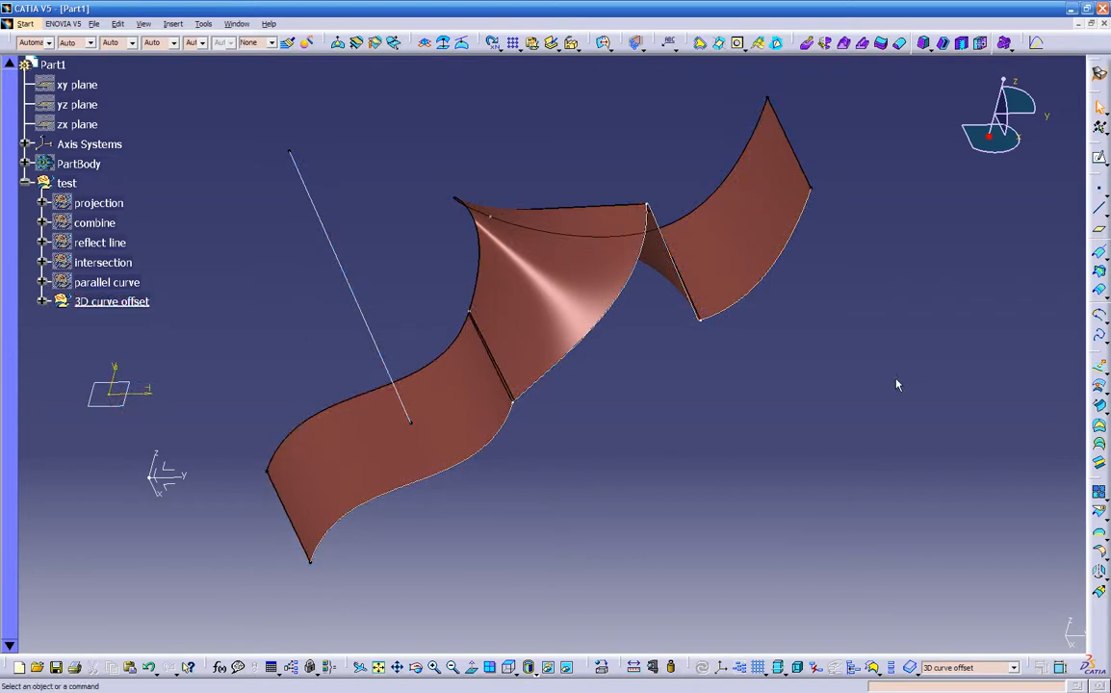
Create a whole circle of type Three points through three end vertices of the 3D offset curve
click(1098, 333)
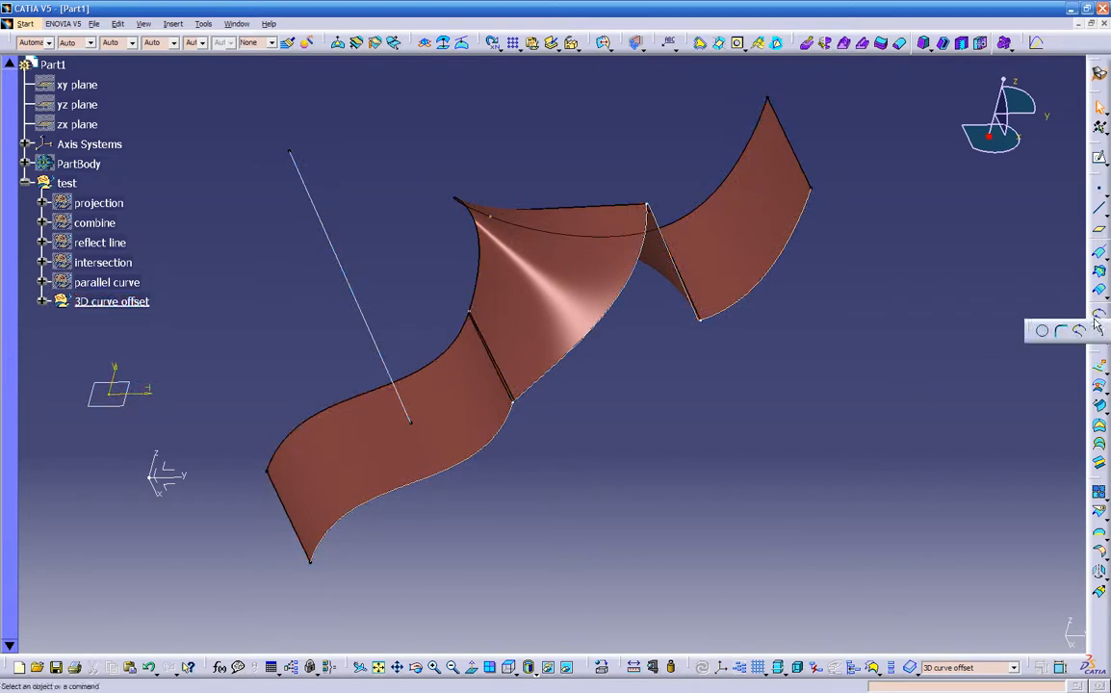
click(1044, 333)
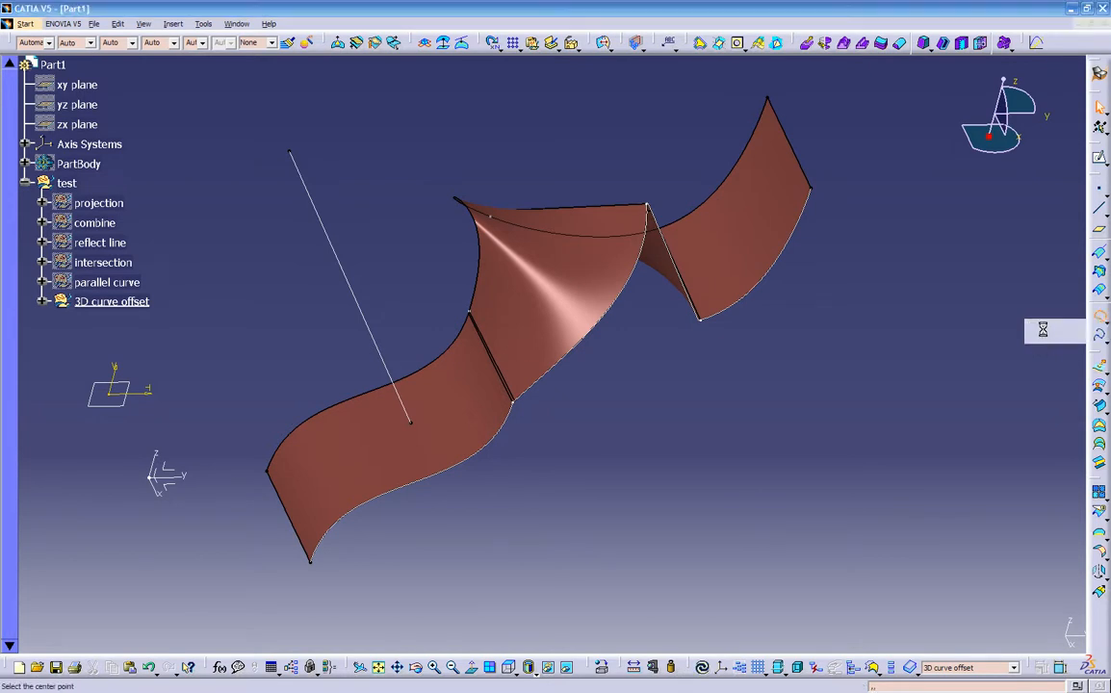
middle_drag(778, 345, 696, 363)
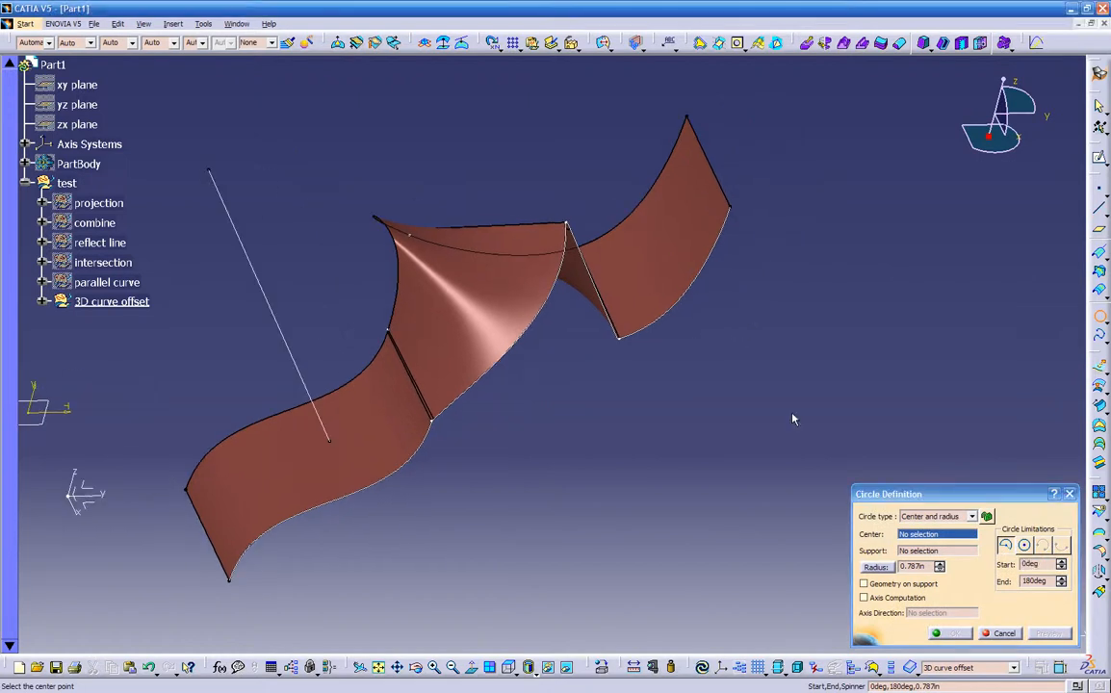
click(933, 519)
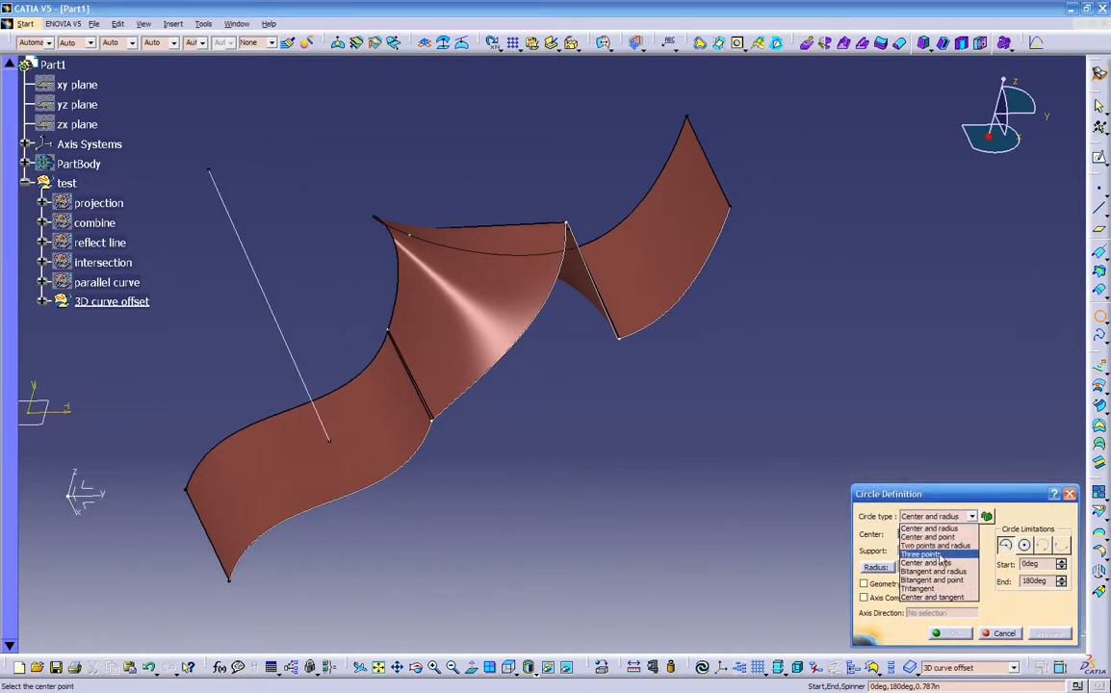
click(947, 554)
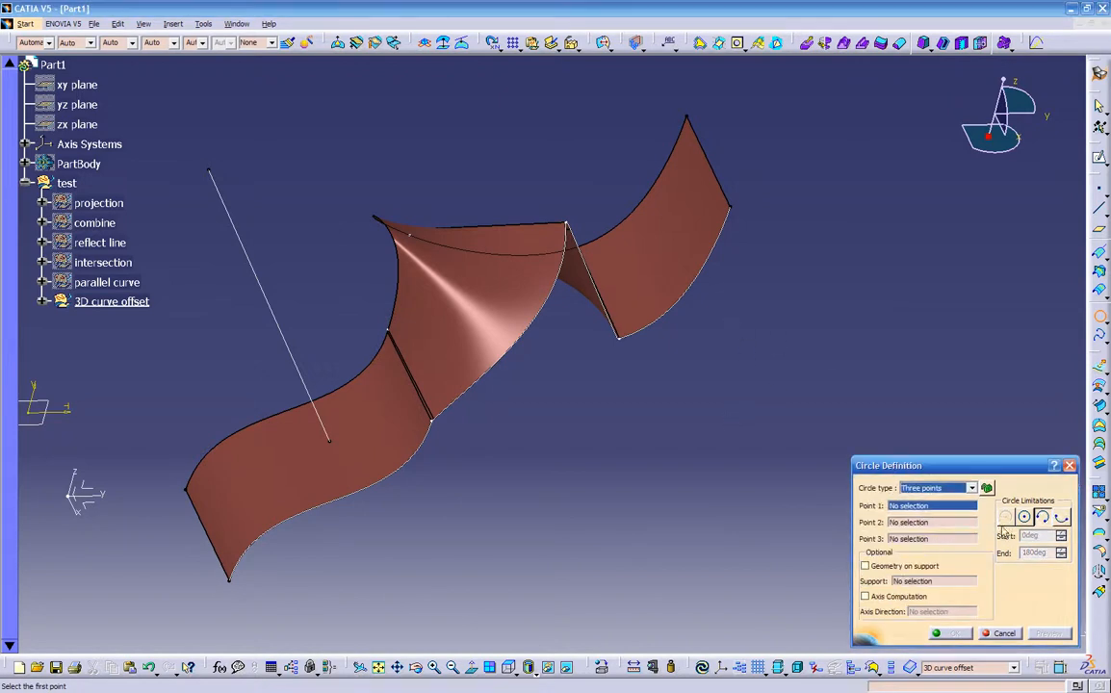
click(1024, 517)
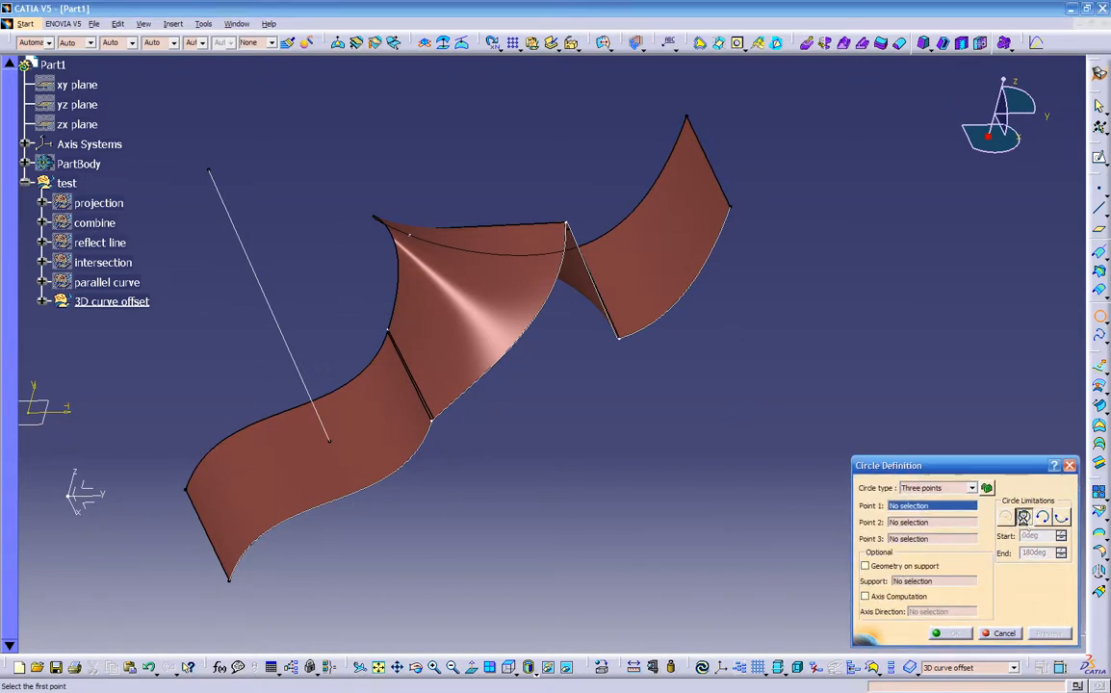
click(619, 337)
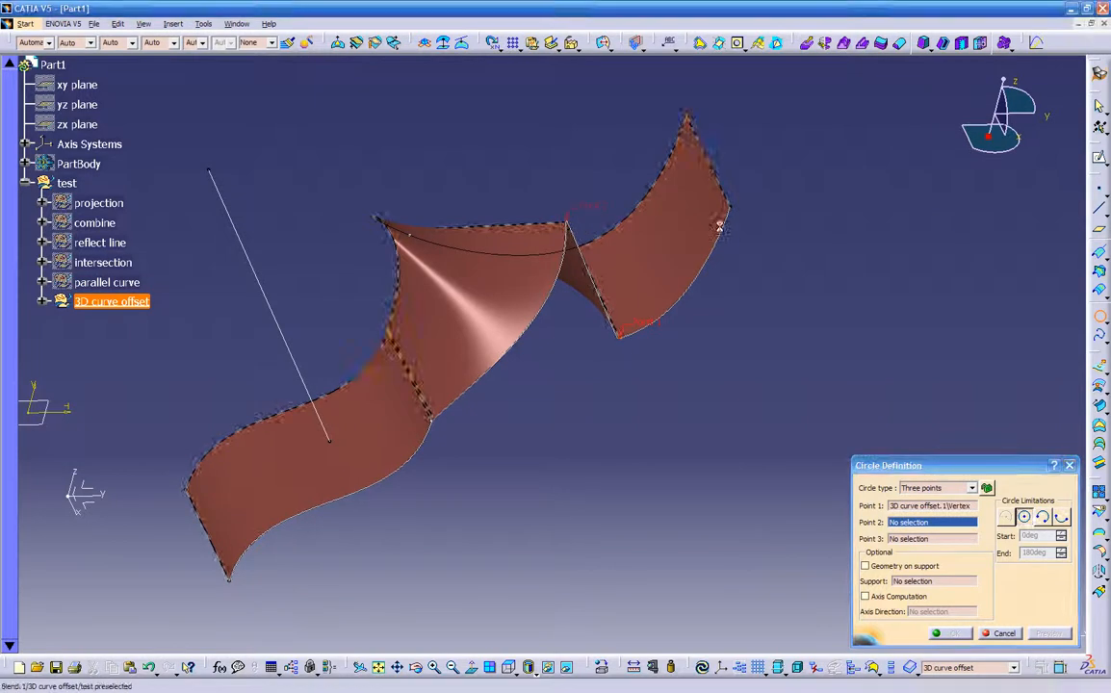
click(590, 224)
click(728, 205)
middle_drag(728, 252, 753, 352)
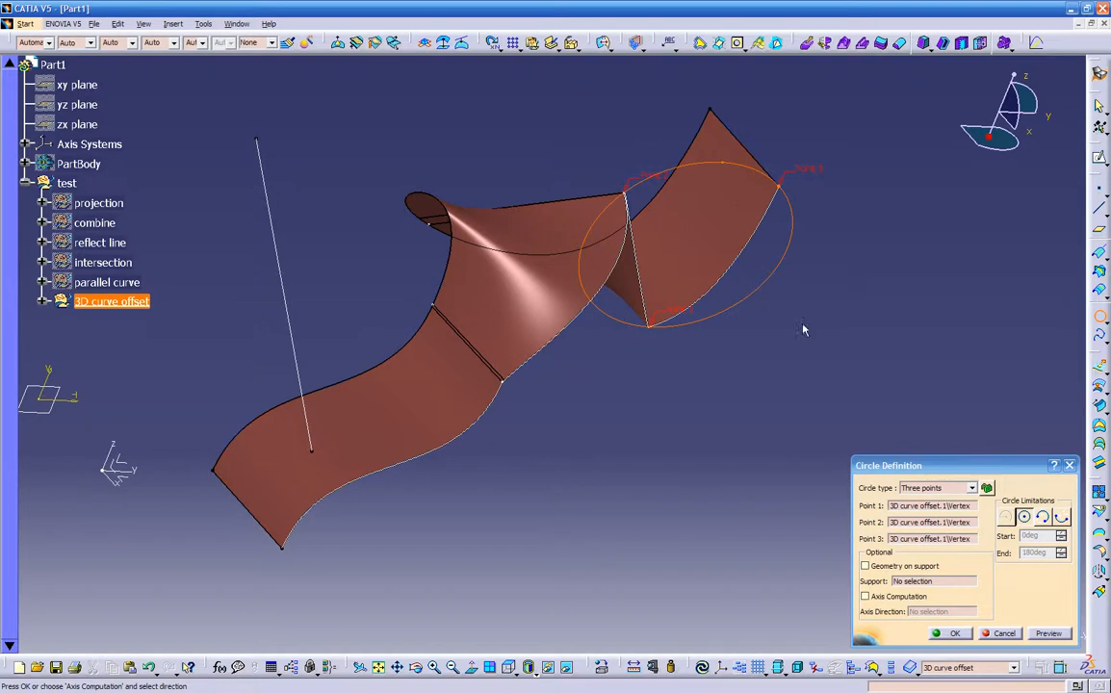
click(947, 633)
middle_drag(616, 490, 780, 409)
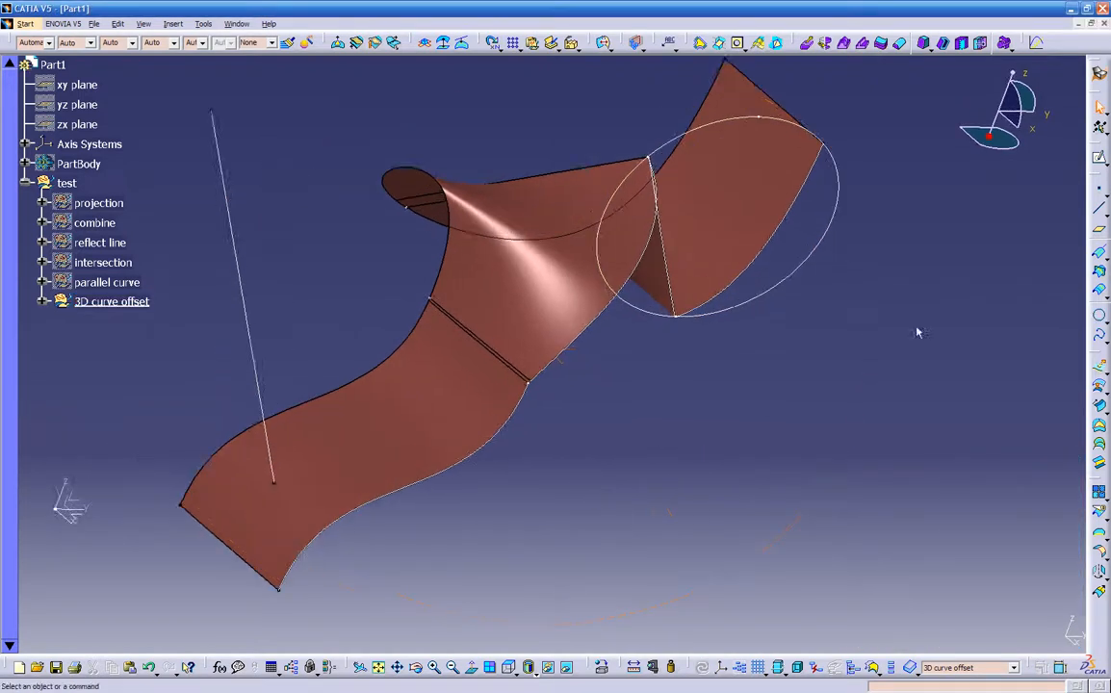
click(1105, 322)
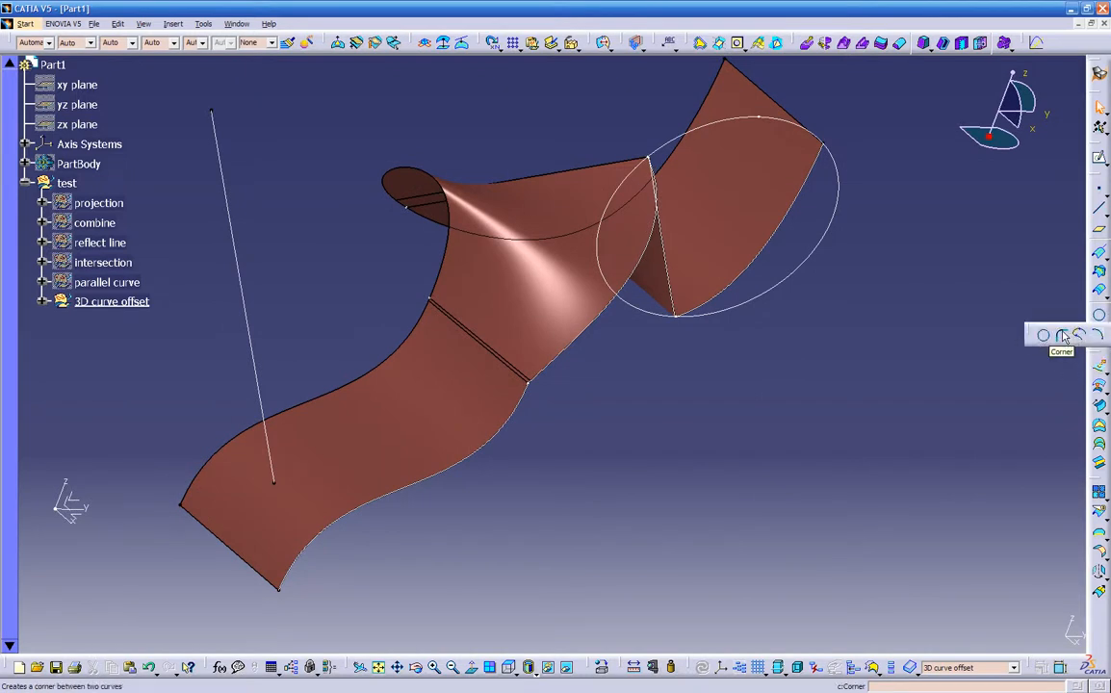
click(839, 377)
middle_drag(697, 434, 685, 495)
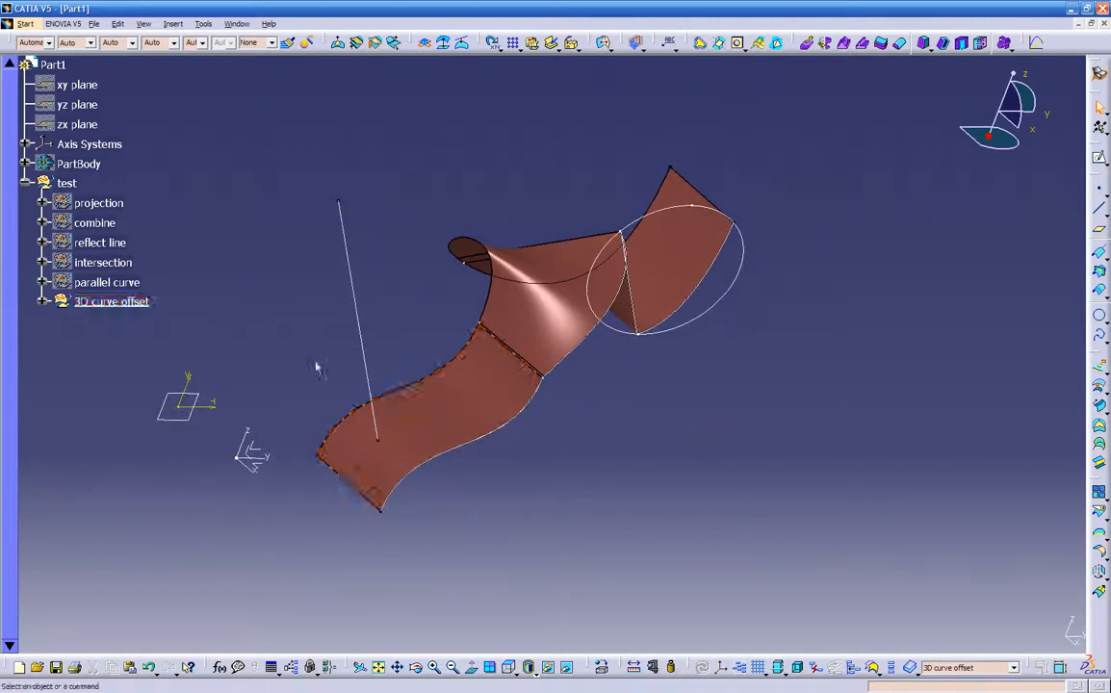
Hide the 3D curve offset geometrical set
right_click(144, 301)
click(182, 339)
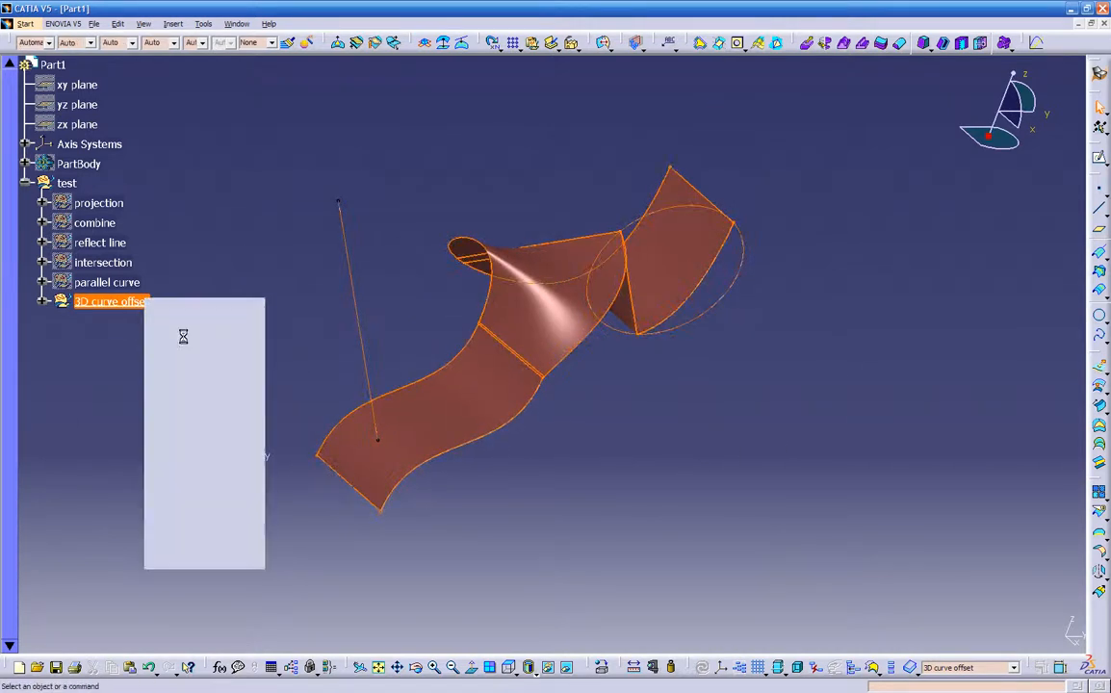
right_click(129, 300)
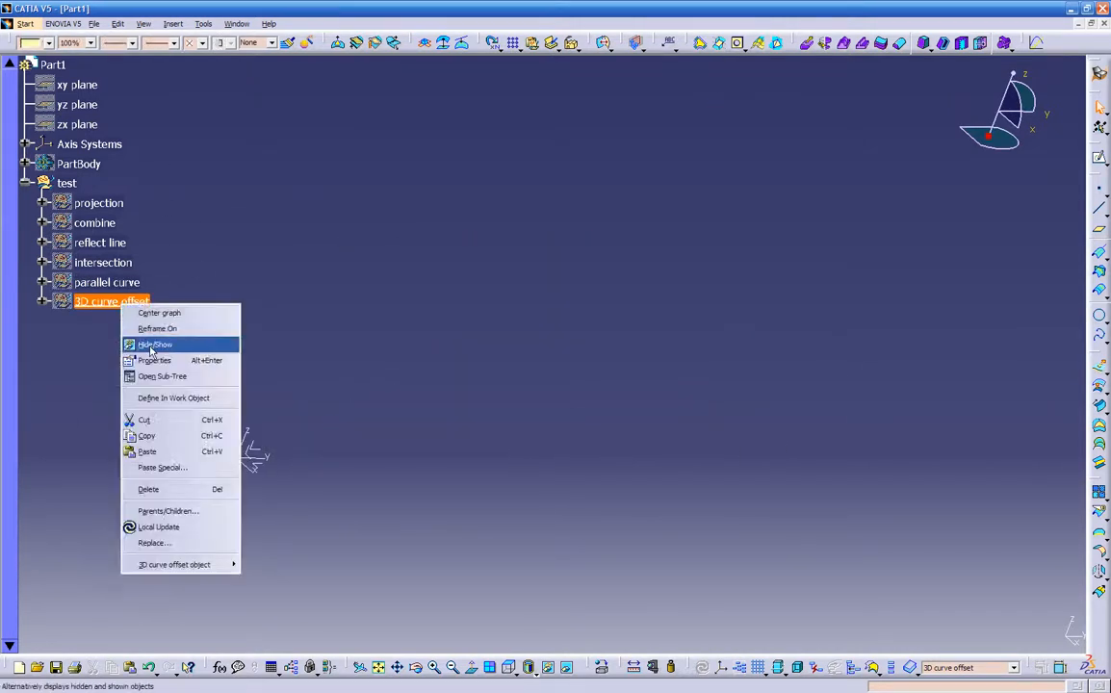
click(144, 336)
right_click(129, 301)
click(146, 339)
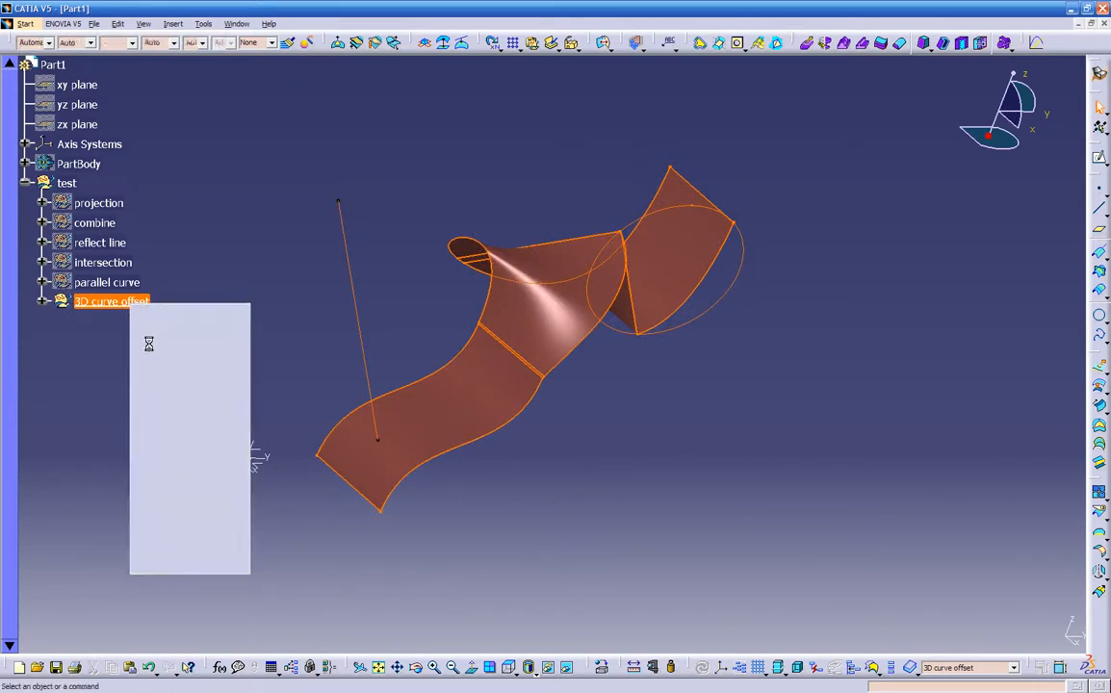
Insert a new geometrical set named "corner radius" under Part1
click(171, 24)
click(196, 85)
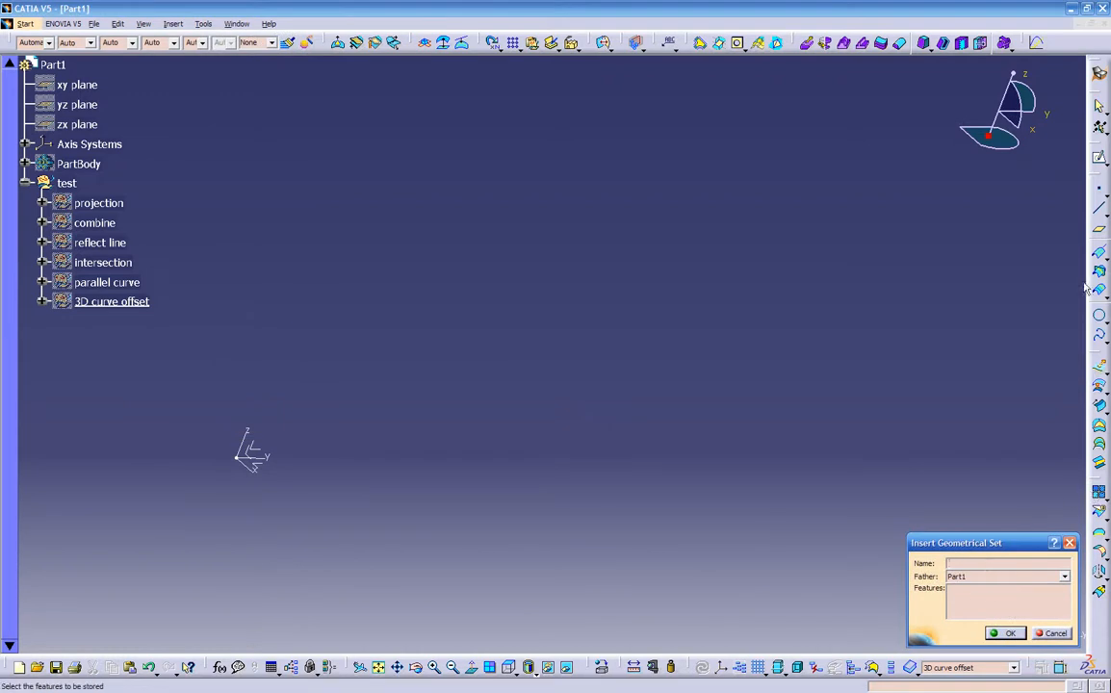
click(1101, 319)
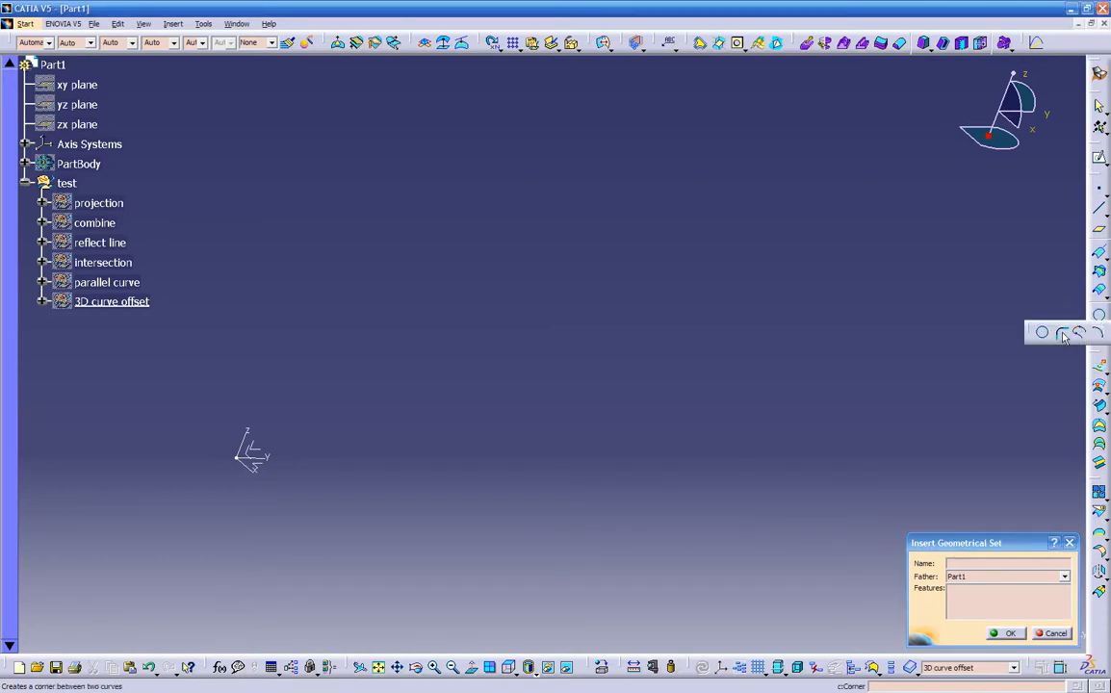
click(959, 563)
text(corner radius)
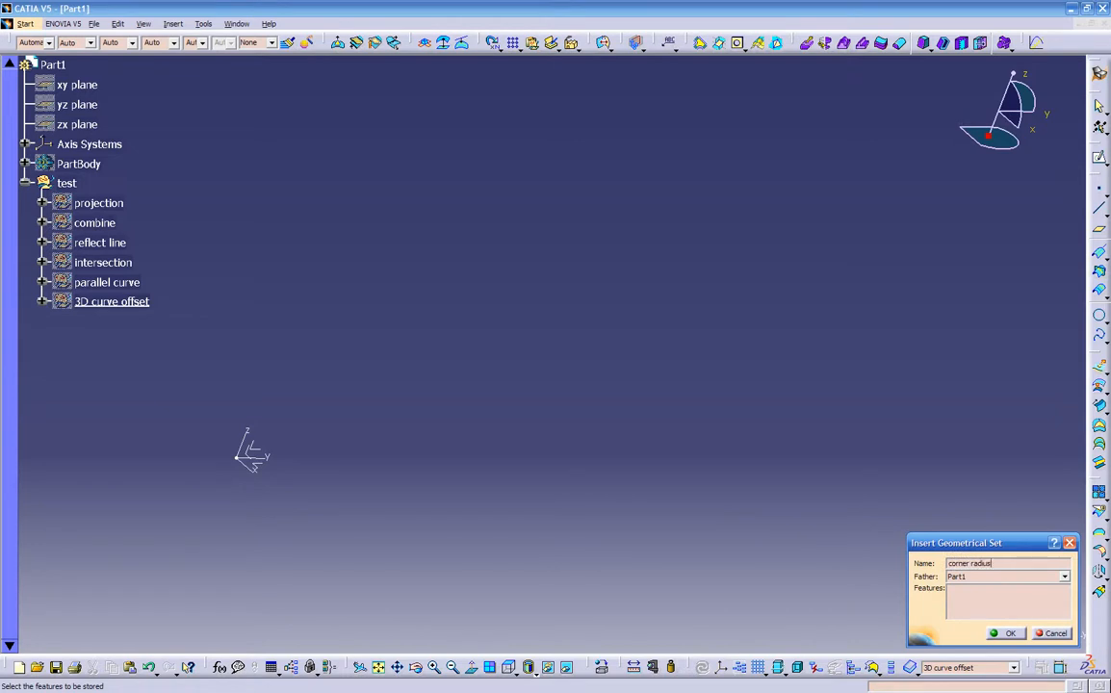
key(Return)
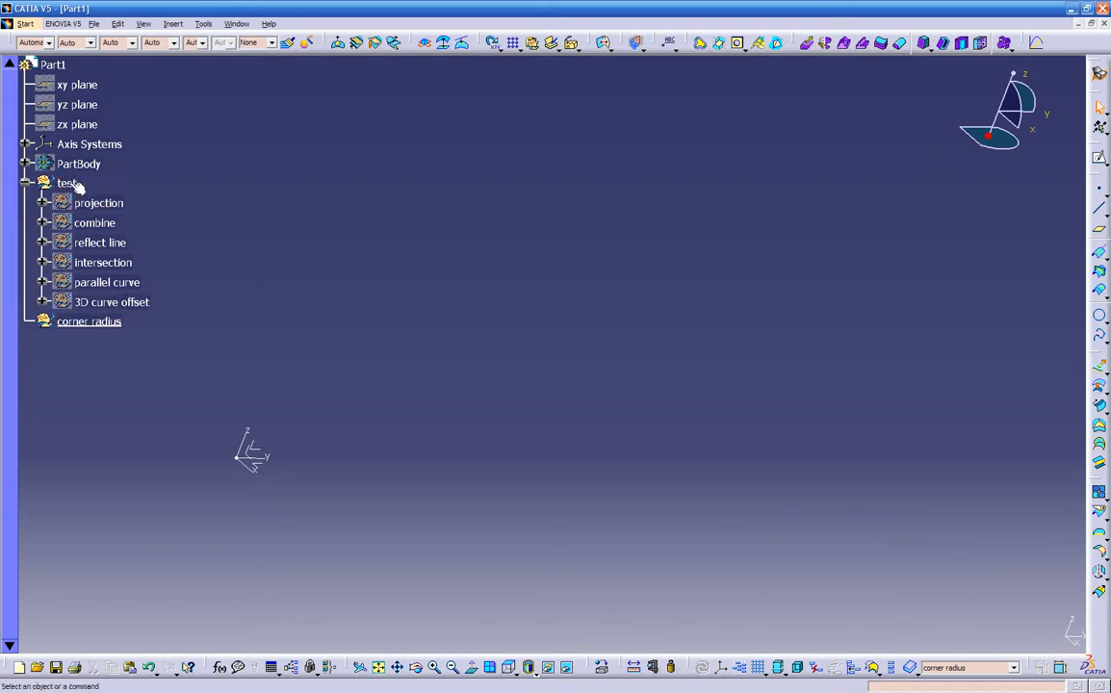
Move the corner radius geometrical set into the test set at the last position
click(97, 324)
right_click(96, 328)
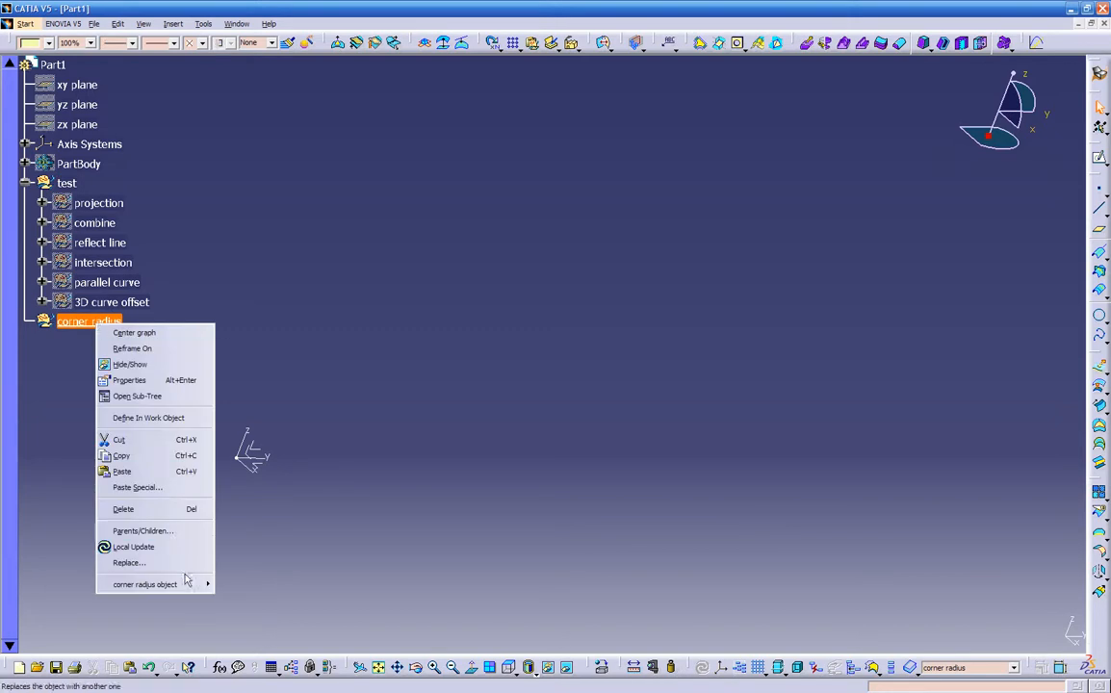
mouse_move(182, 585)
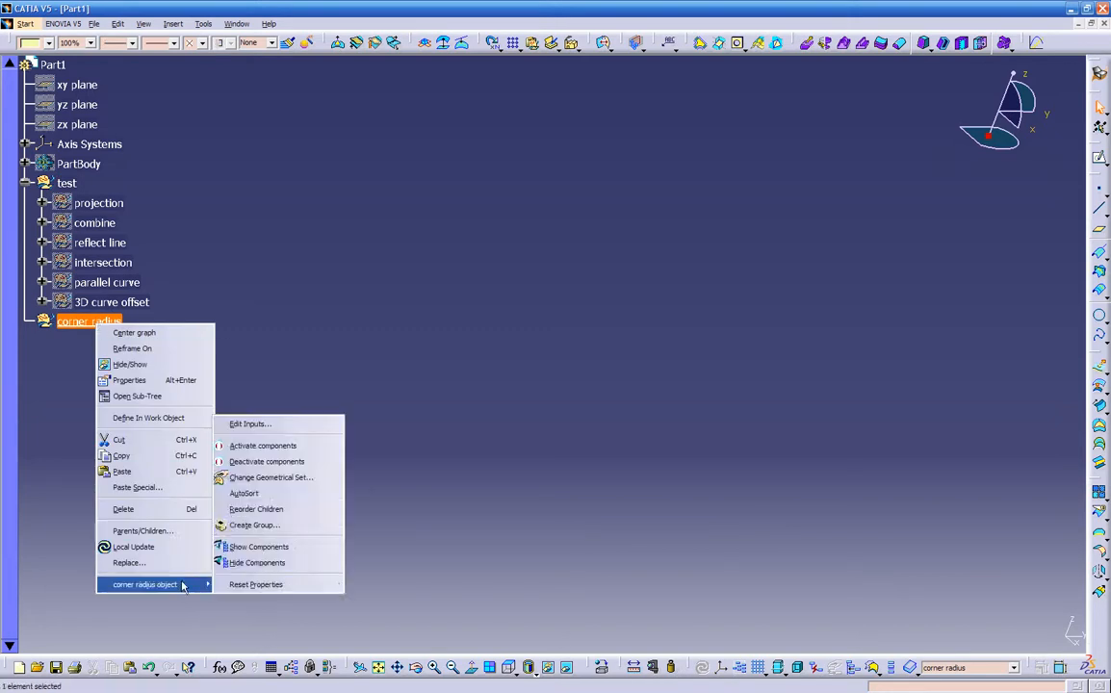
click(270, 478)
click(993, 575)
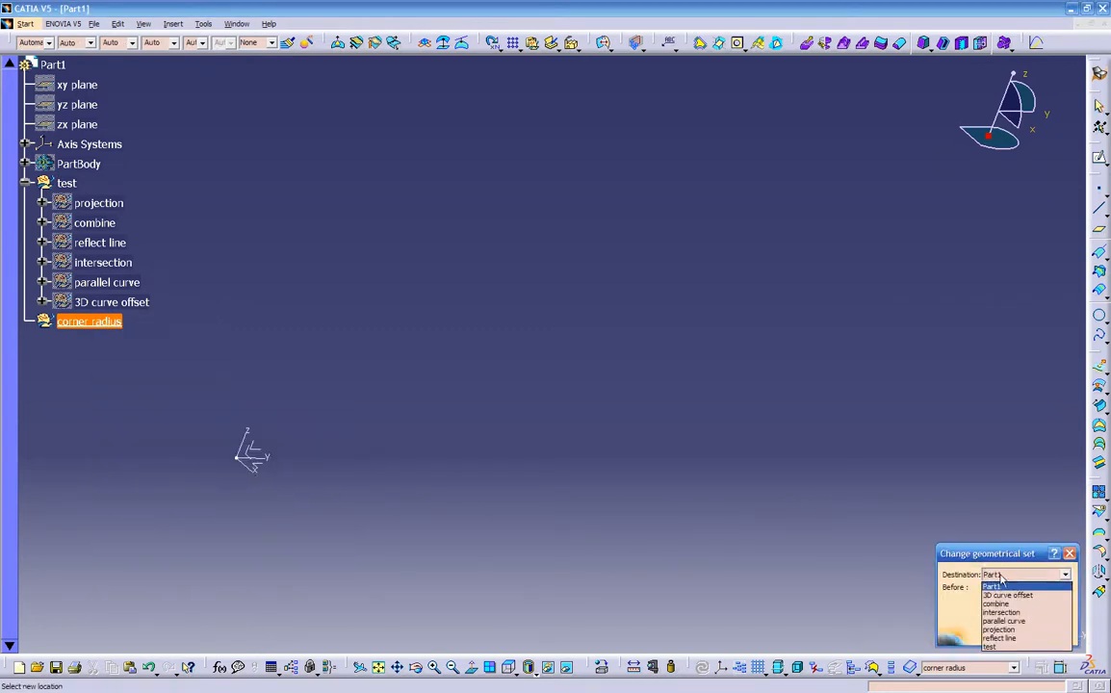
click(995, 645)
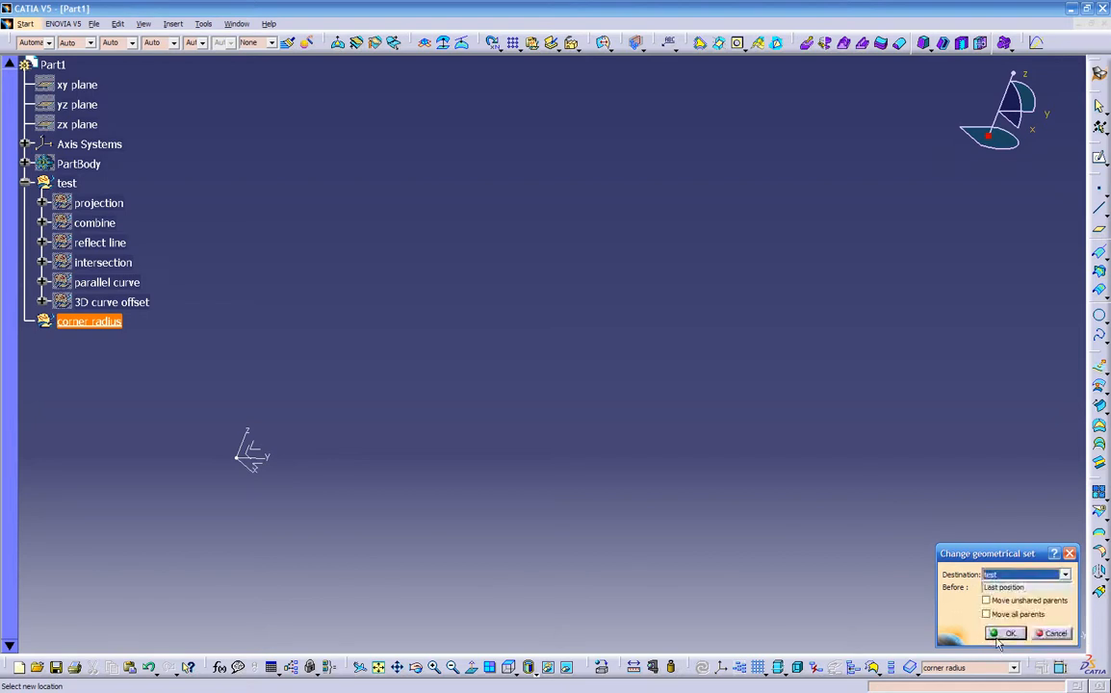
click(1003, 633)
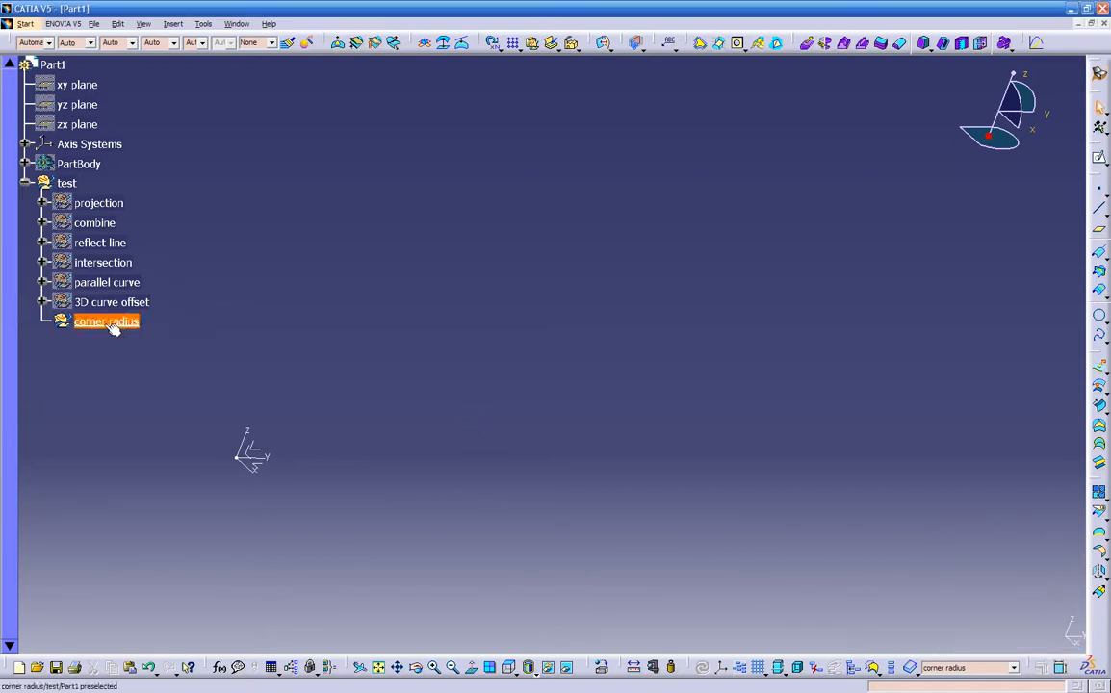
Sketch a horizontal line on the XY plane along the positive H axis, starting away from the origin, and finish the sketch
click(269, 469)
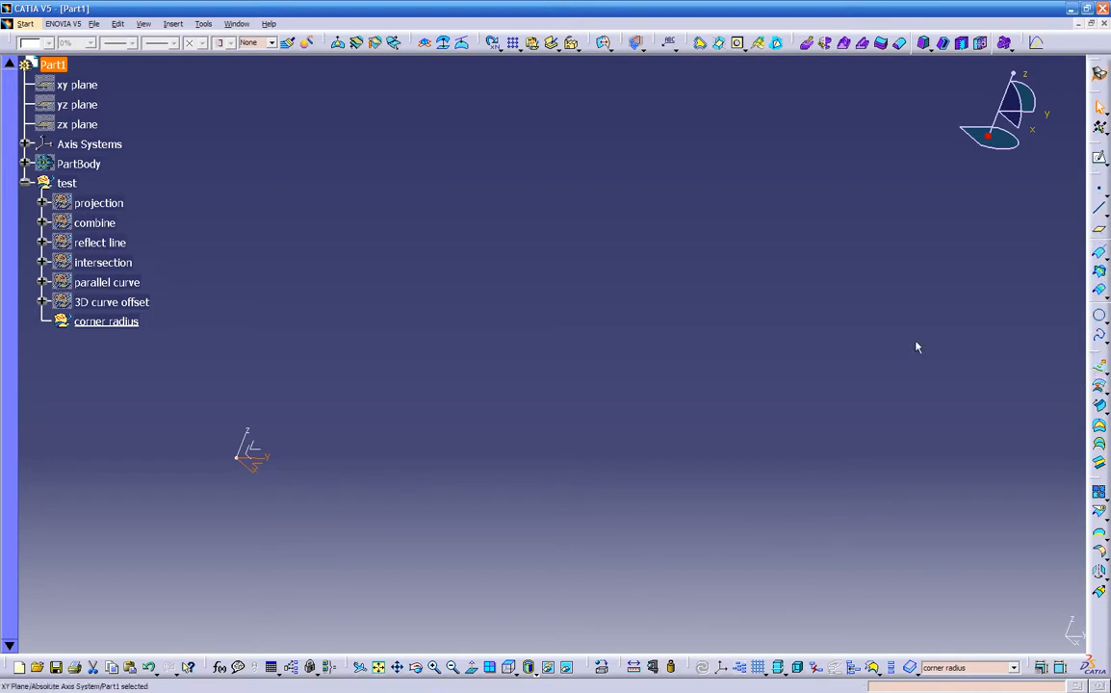
middle_drag(526, 436, 580, 345)
click(1098, 157)
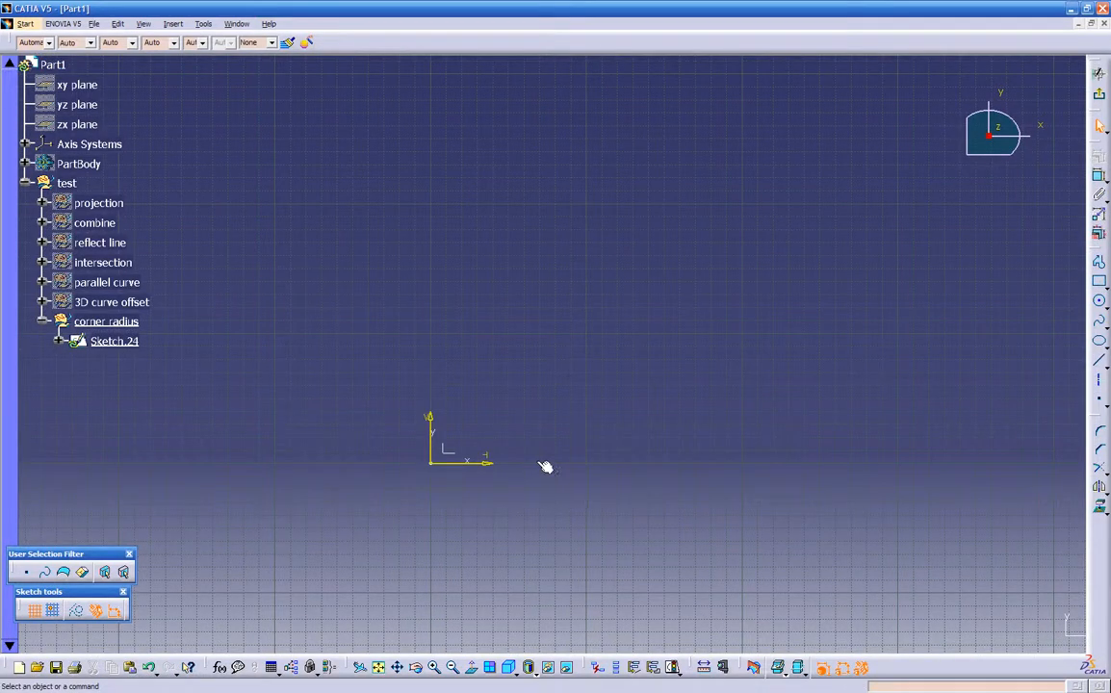
click(1098, 360)
click(607, 463)
click(960, 462)
click(1099, 94)
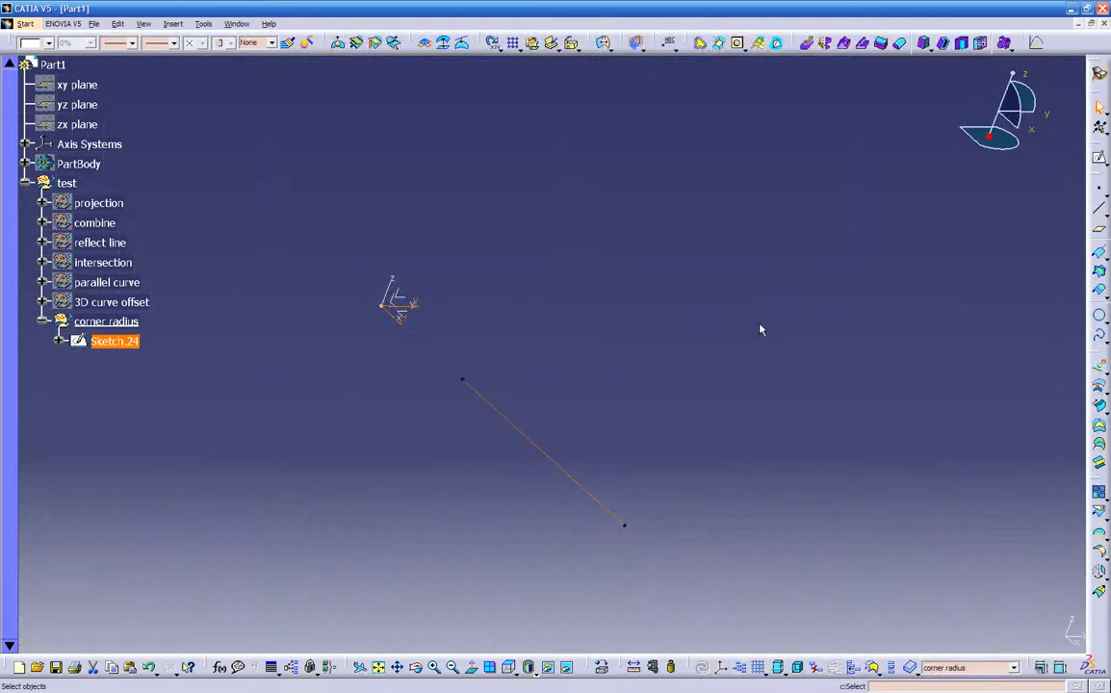
Create a second sketch on the XY plane with a horizontal line about 9 in long, parallel to and above the first line
click(408, 314)
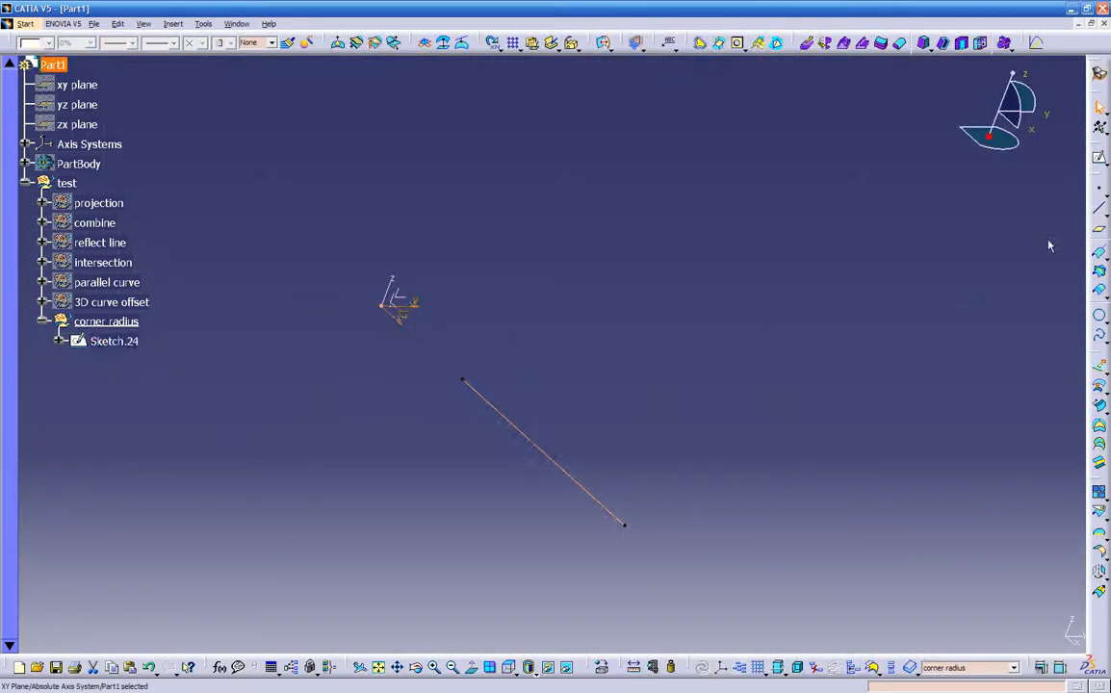
click(1099, 156)
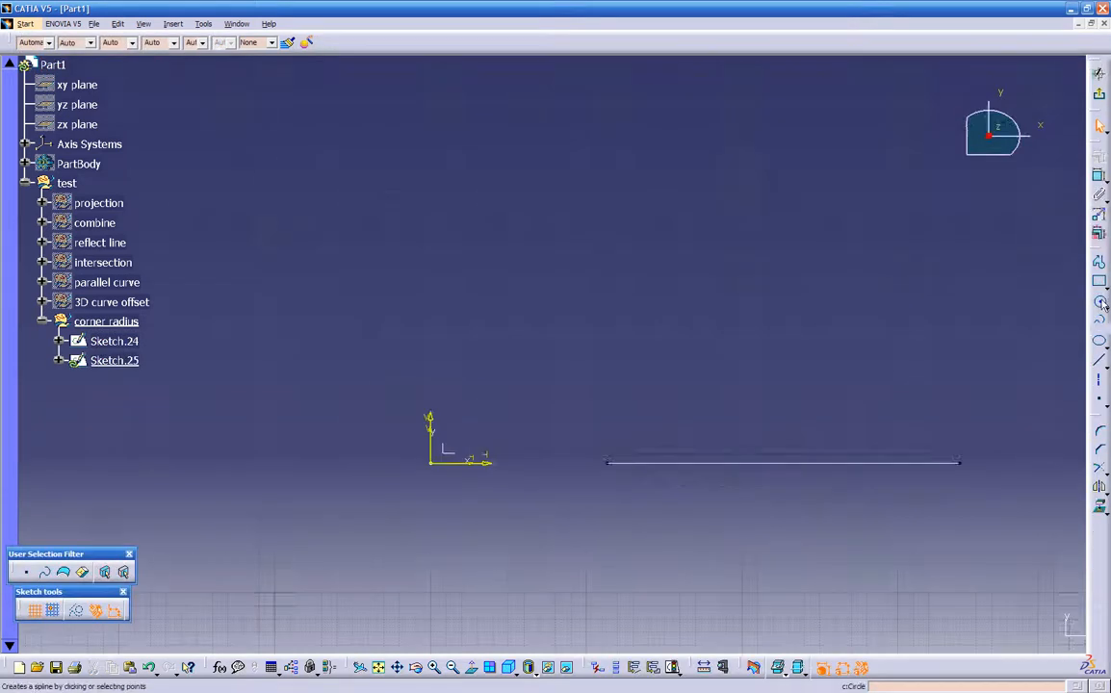
click(1098, 360)
click(894, 168)
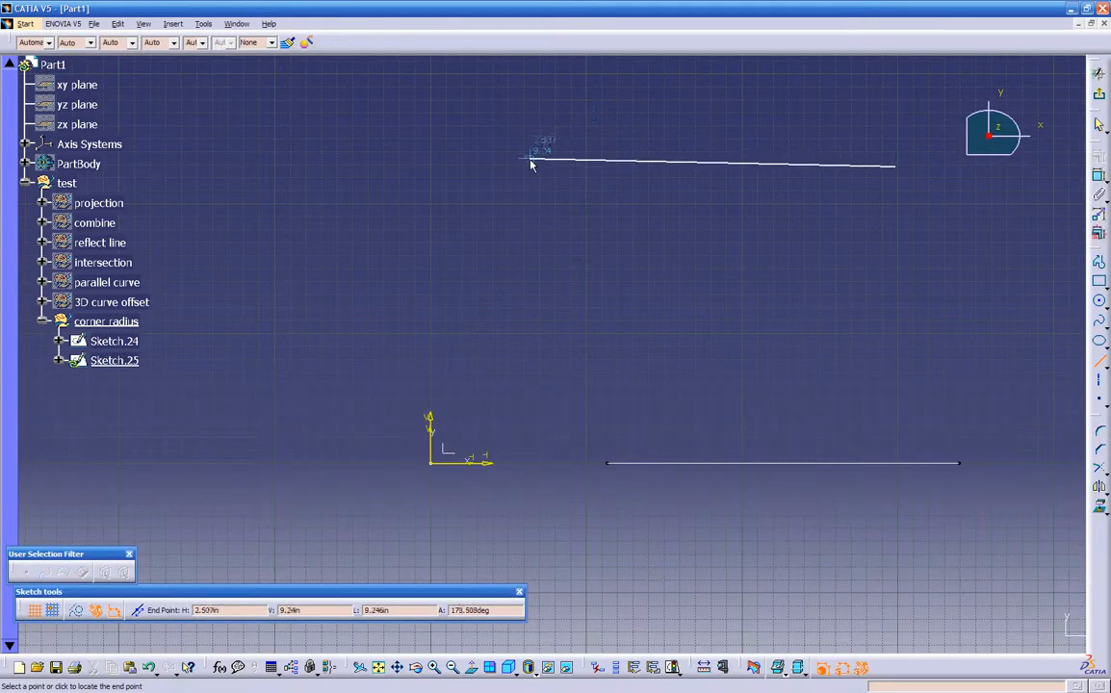
click(523, 169)
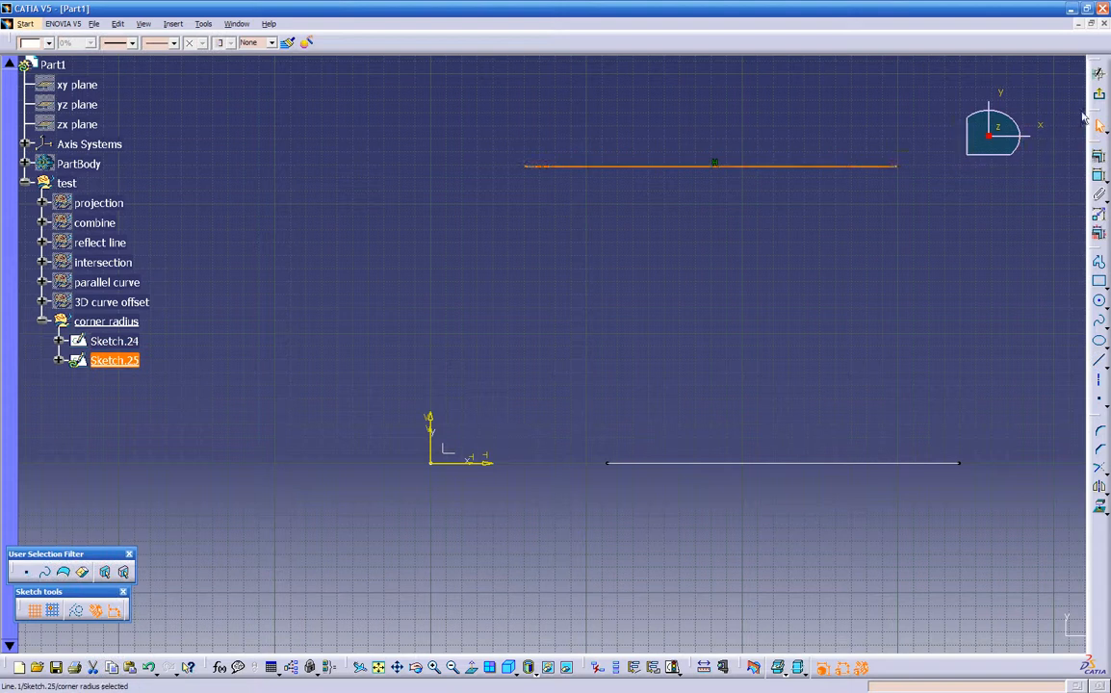
click(1097, 66)
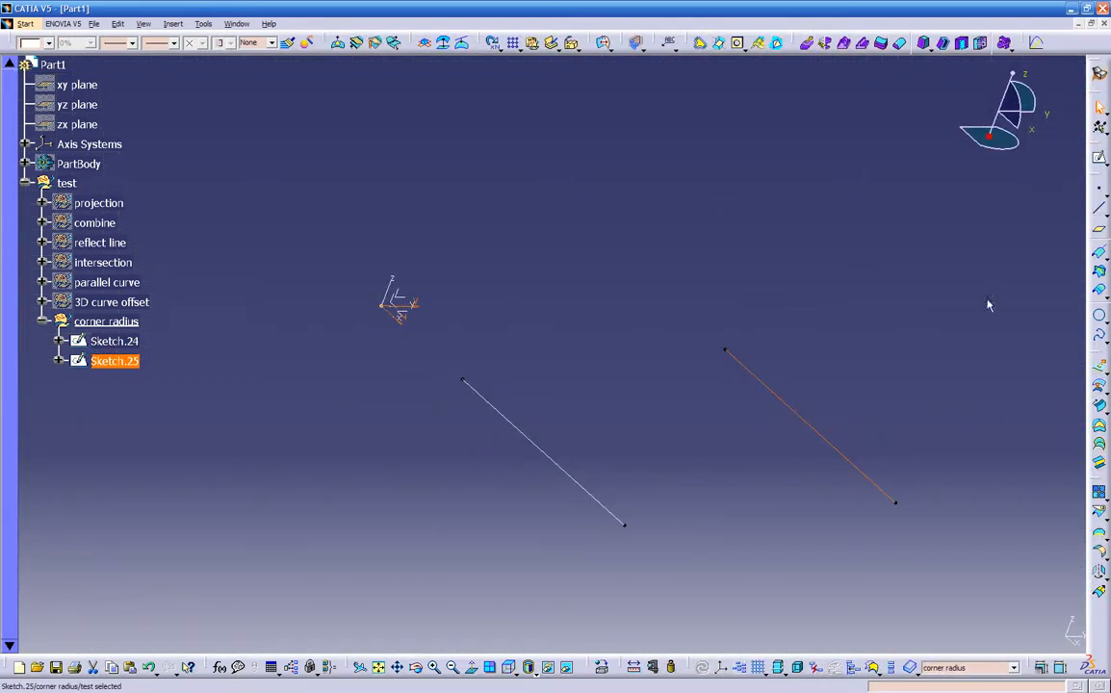
click(1064, 446)
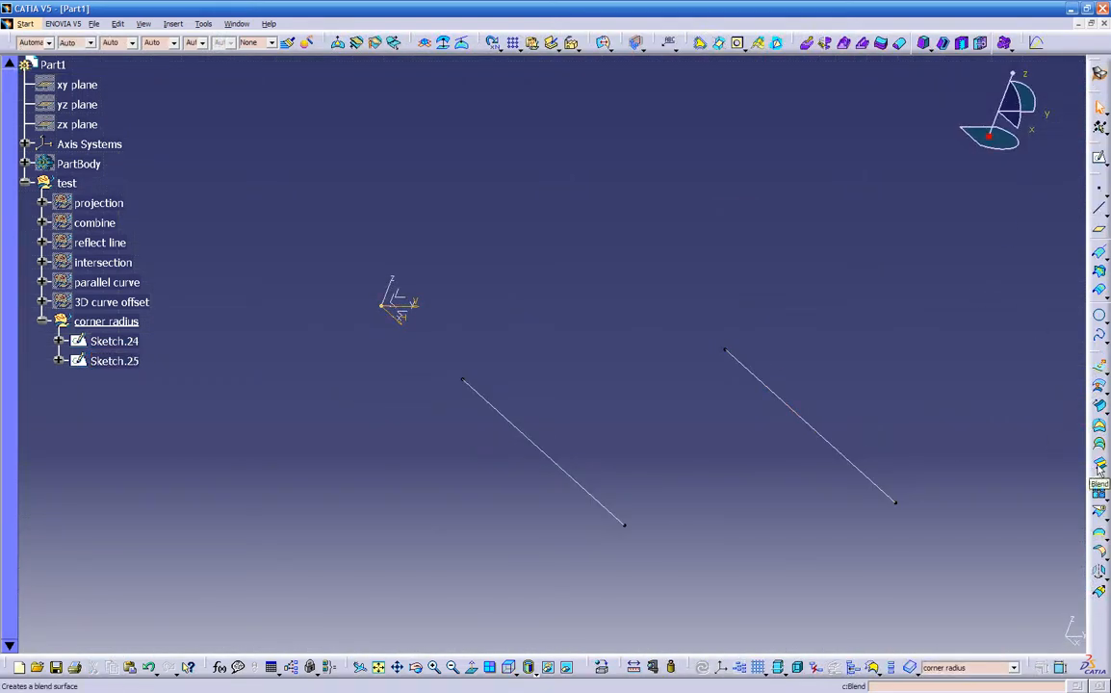
Create a blend surface between the two parallel sketched lines, with the second line as first curve and the first line as second curve
click(1099, 466)
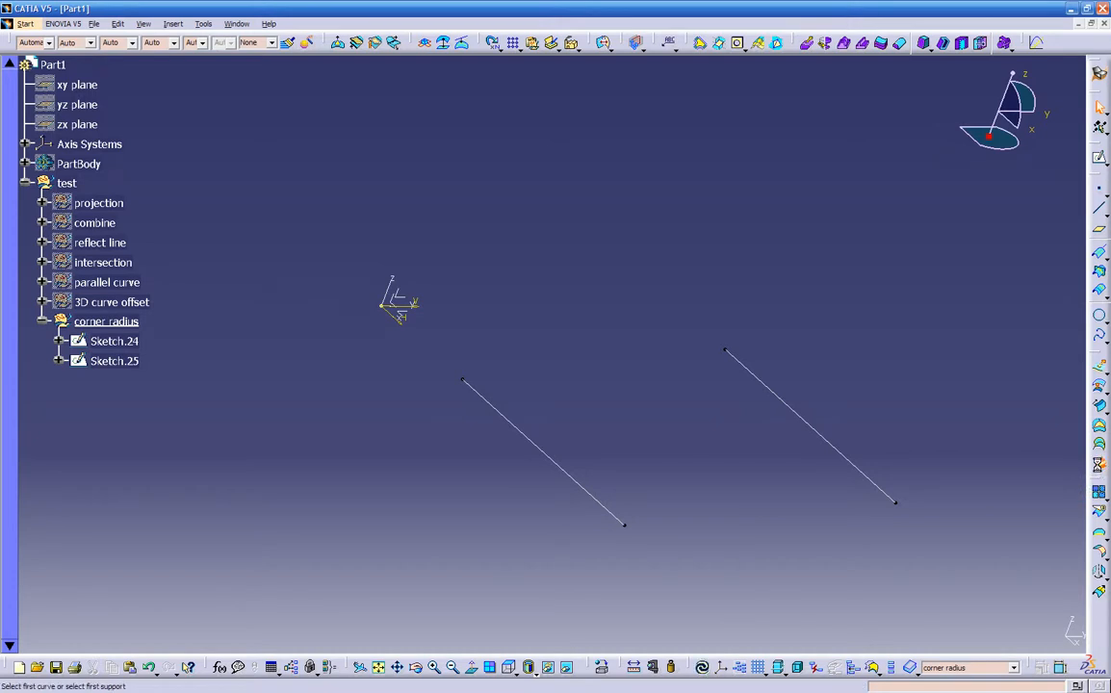
click(861, 464)
mouse_move(798, 495)
middle_down()
mouse_move(719, 396)
mouse_move(535, 392)
middle_up()
click(536, 386)
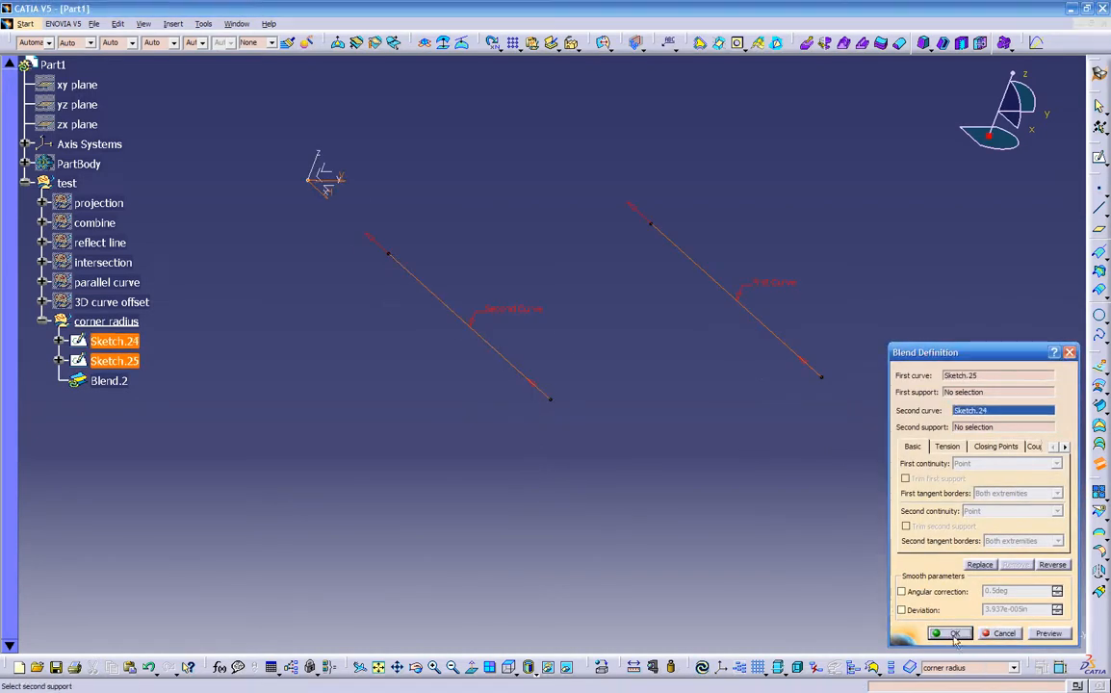
click(955, 634)
middle_drag(545, 513, 623, 467)
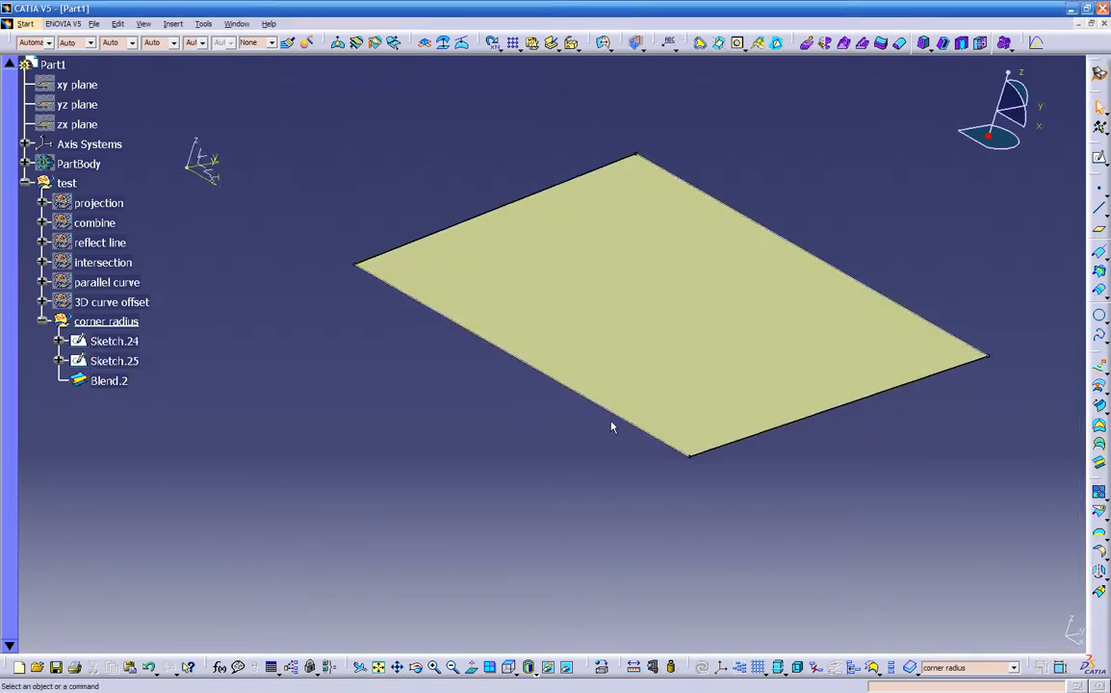
Change the color of the blend surface to dark red
click(577, 284)
click(45, 43)
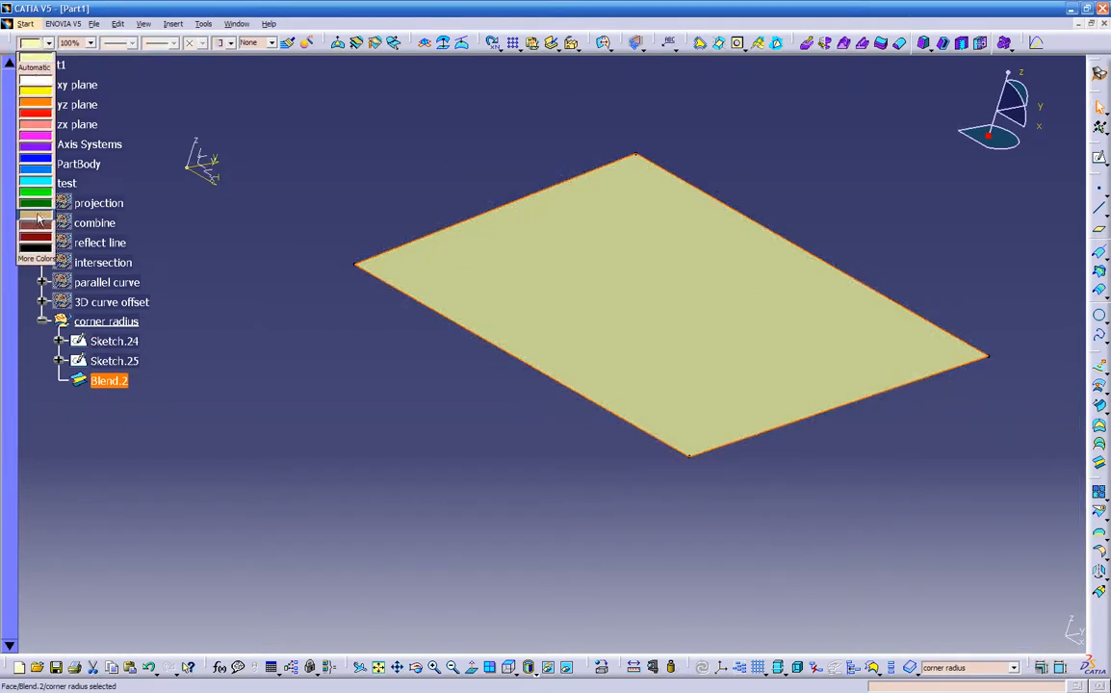
click(36, 234)
middle_drag(470, 335, 442, 340)
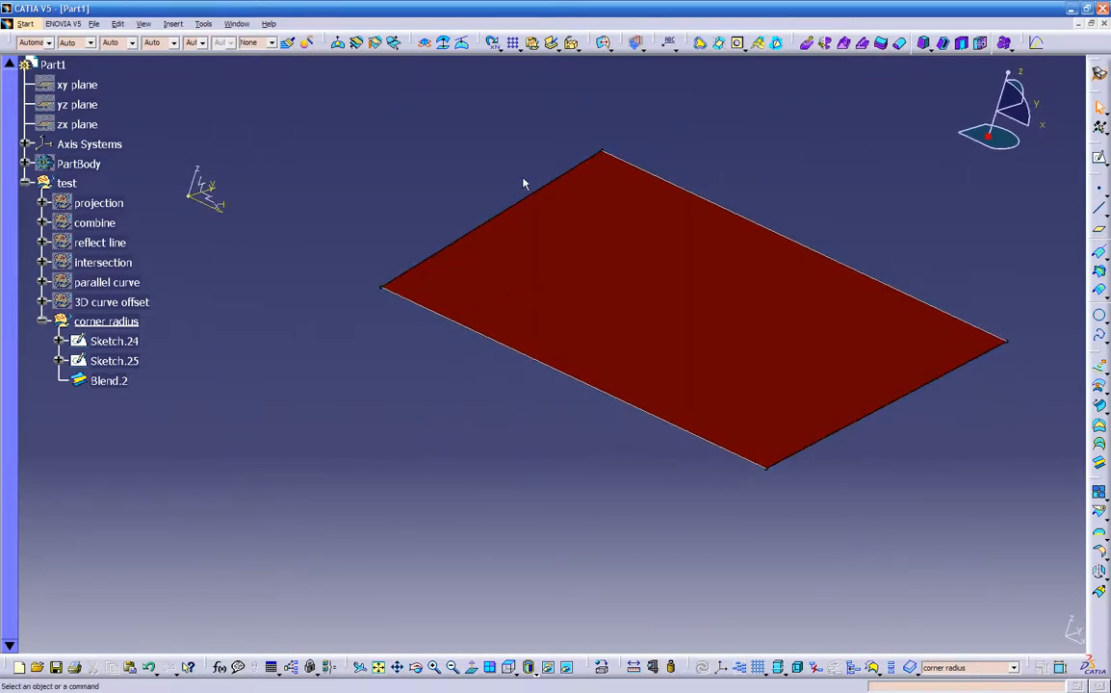
Sketch a closed spline with ten control points on the XY plane within the blend surface's outline, and finish the sketch
click(693, 320)
click(1098, 159)
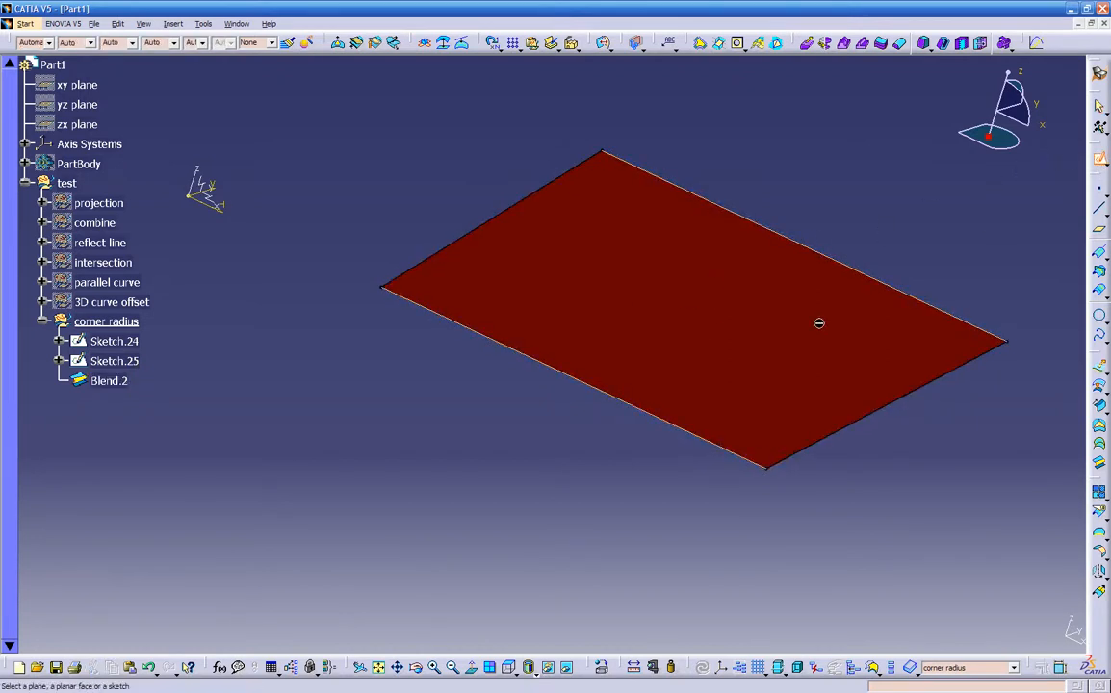
middle_drag(644, 471, 593, 255)
middle_drag(470, 339, 550, 336)
click(551, 336)
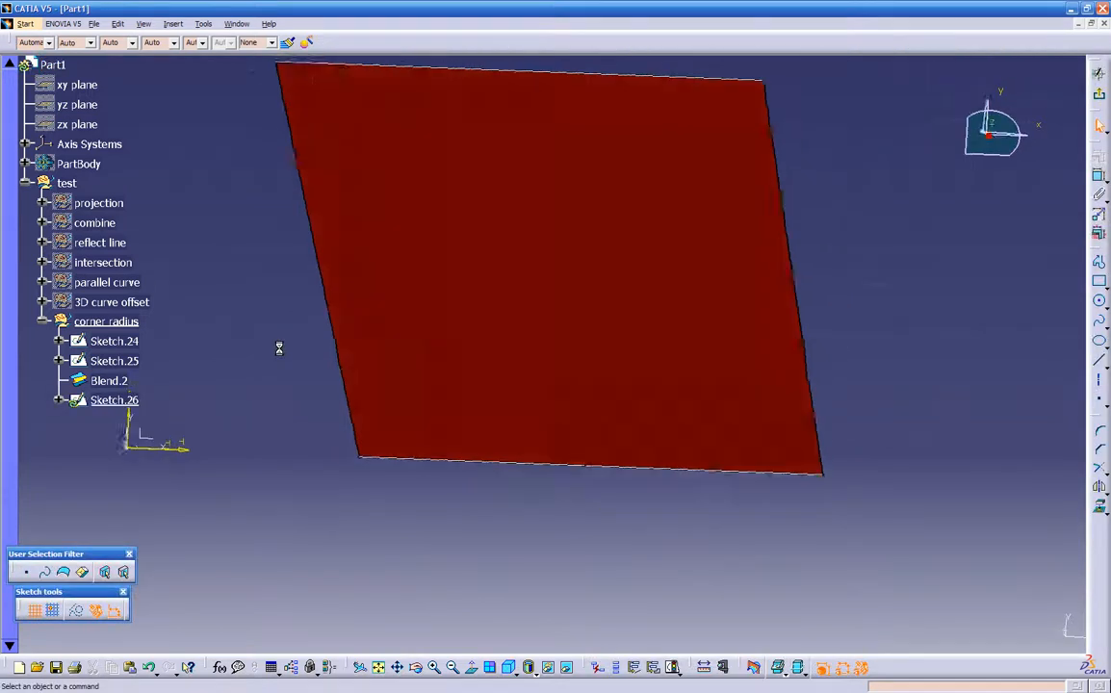
click(1098, 320)
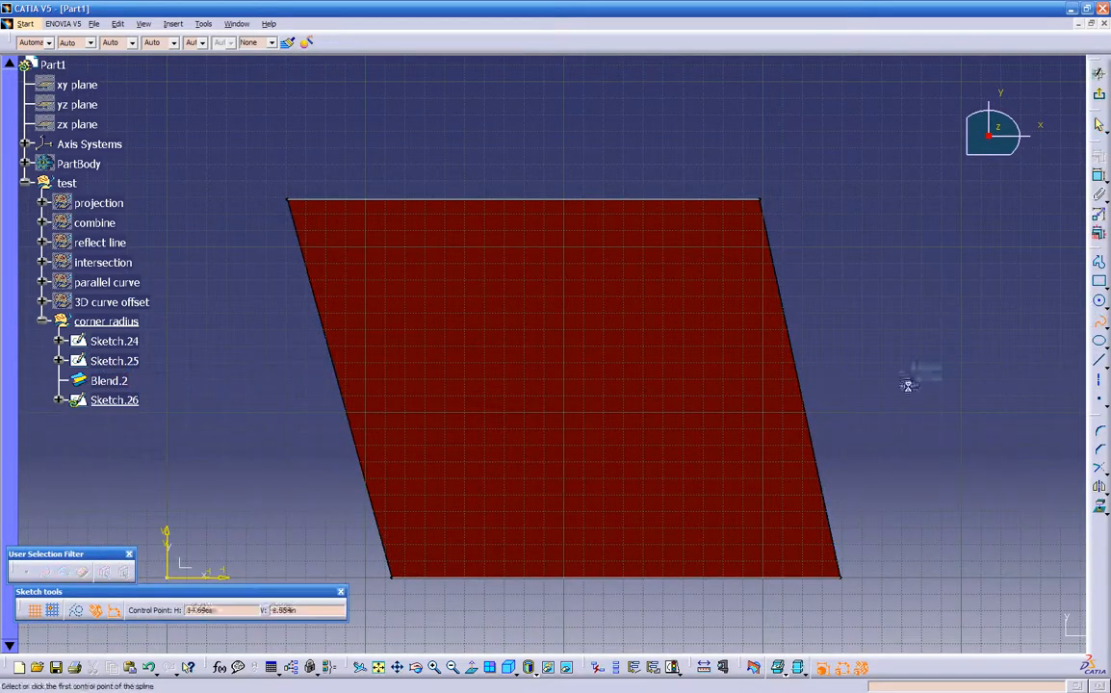
click(522, 522)
click(703, 547)
click(732, 449)
click(737, 382)
click(715, 288)
click(652, 273)
click(500, 234)
click(402, 253)
click(382, 393)
click(428, 474)
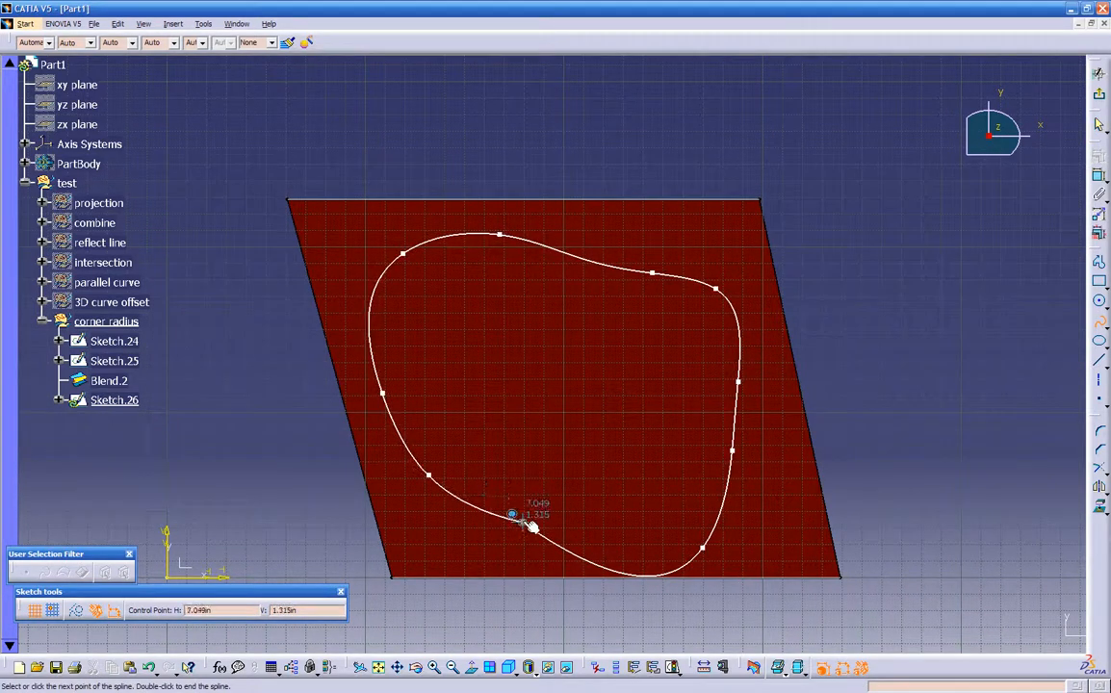
click(527, 523)
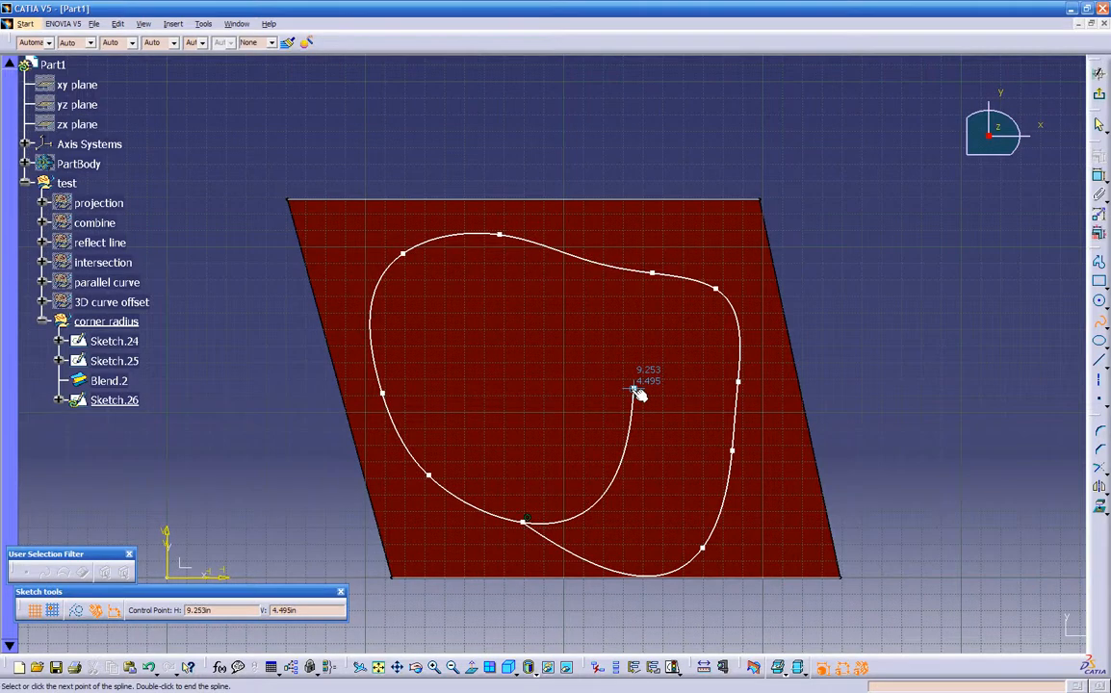
key(Escape)
click(880, 261)
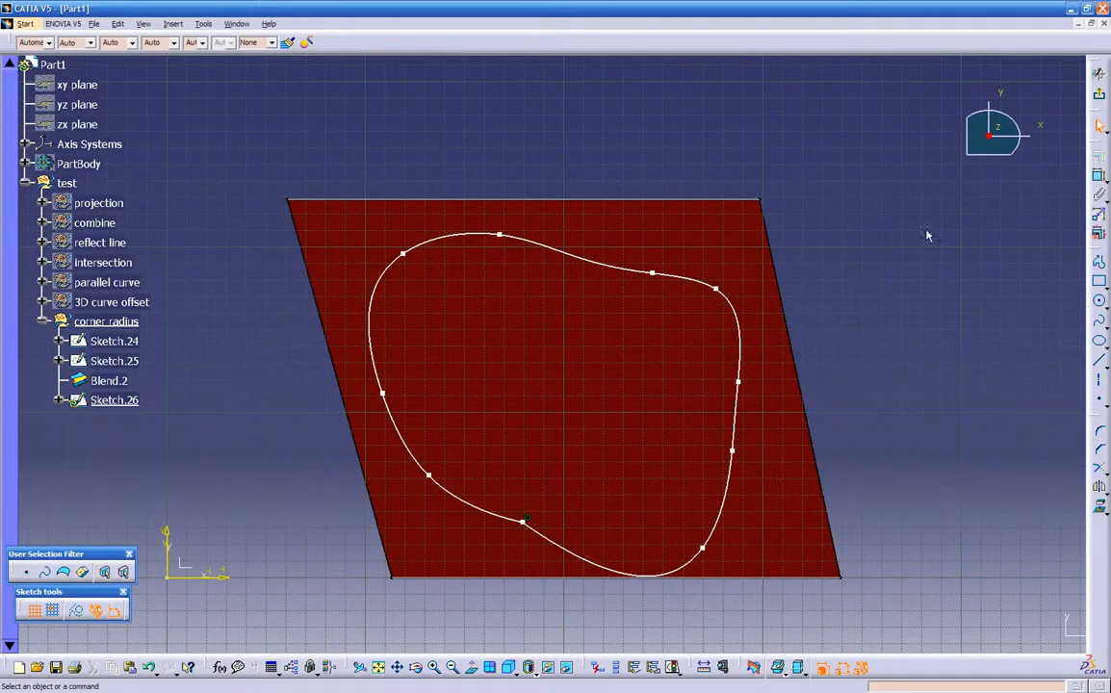
click(1098, 73)
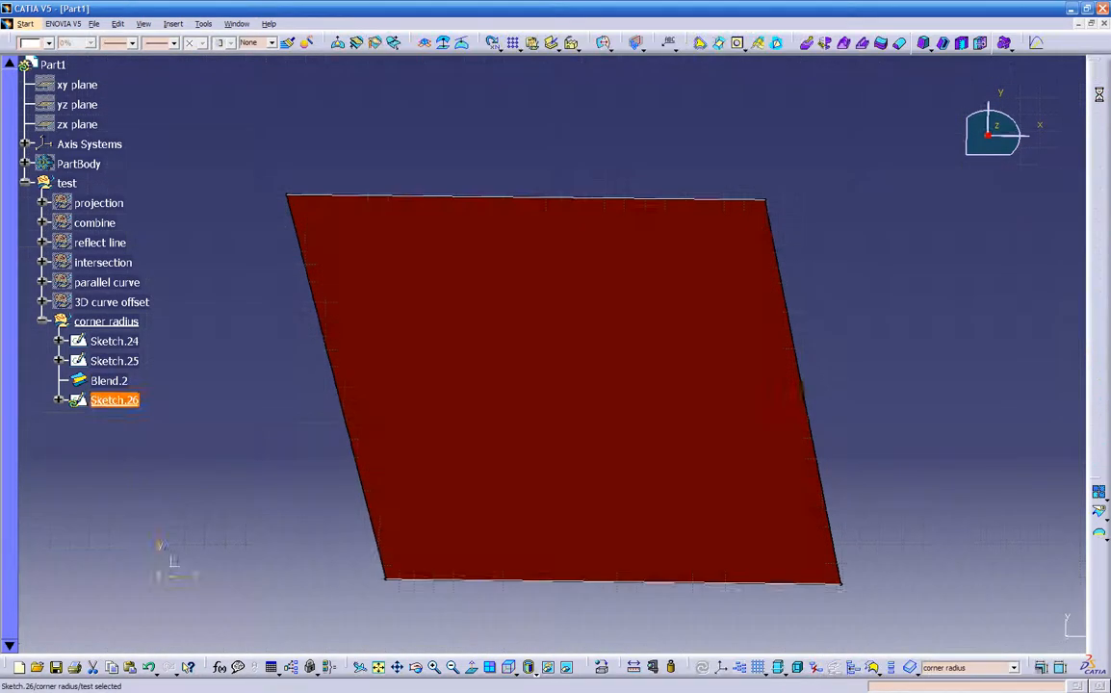
Reopen the spline sketch, shift the whole spline up off the surface's lower edge, and finish the sketch
middle_drag(831, 463, 454, 440)
double_click(463, 414)
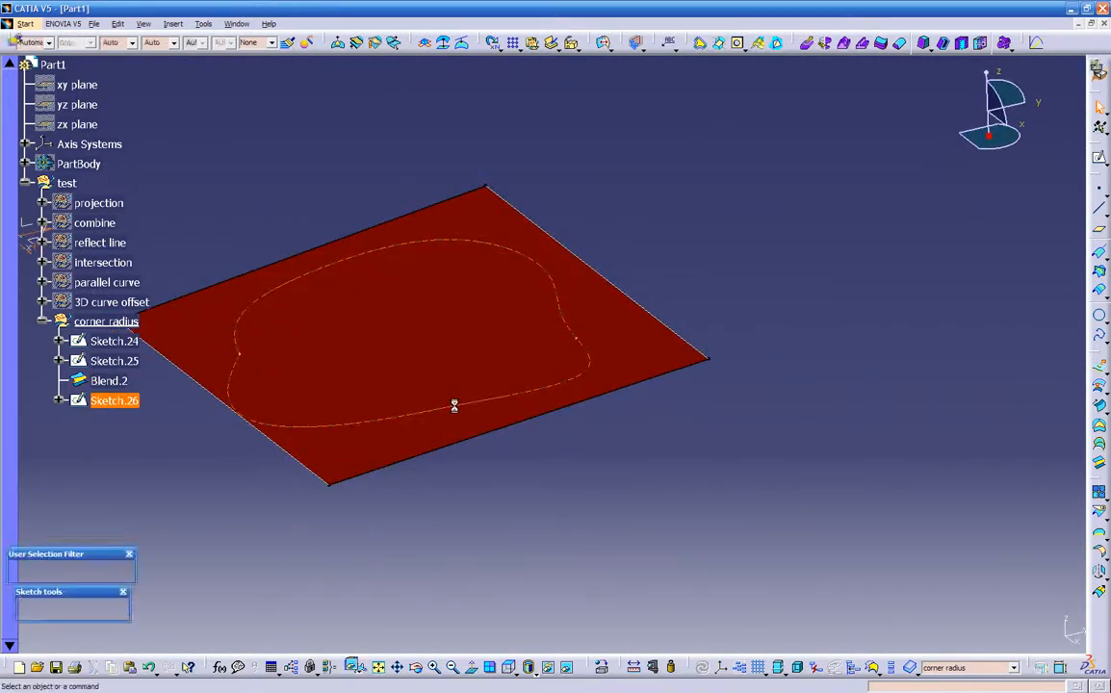
middle_drag(491, 452, 558, 259)
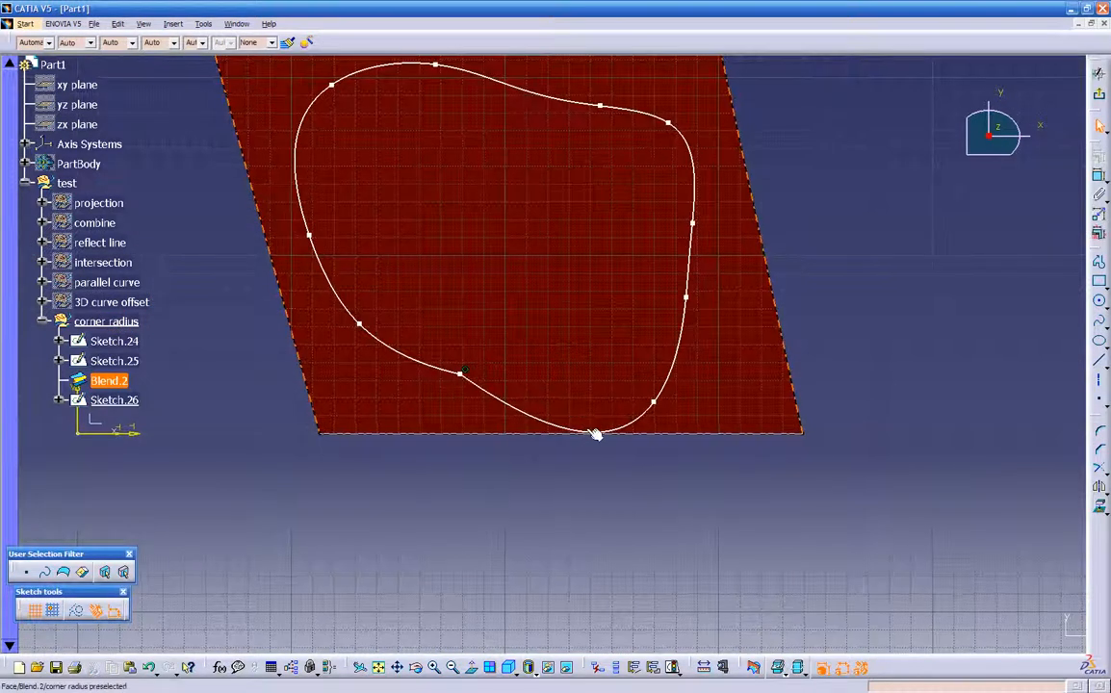
click(589, 428)
middle_drag(574, 377, 570, 420)
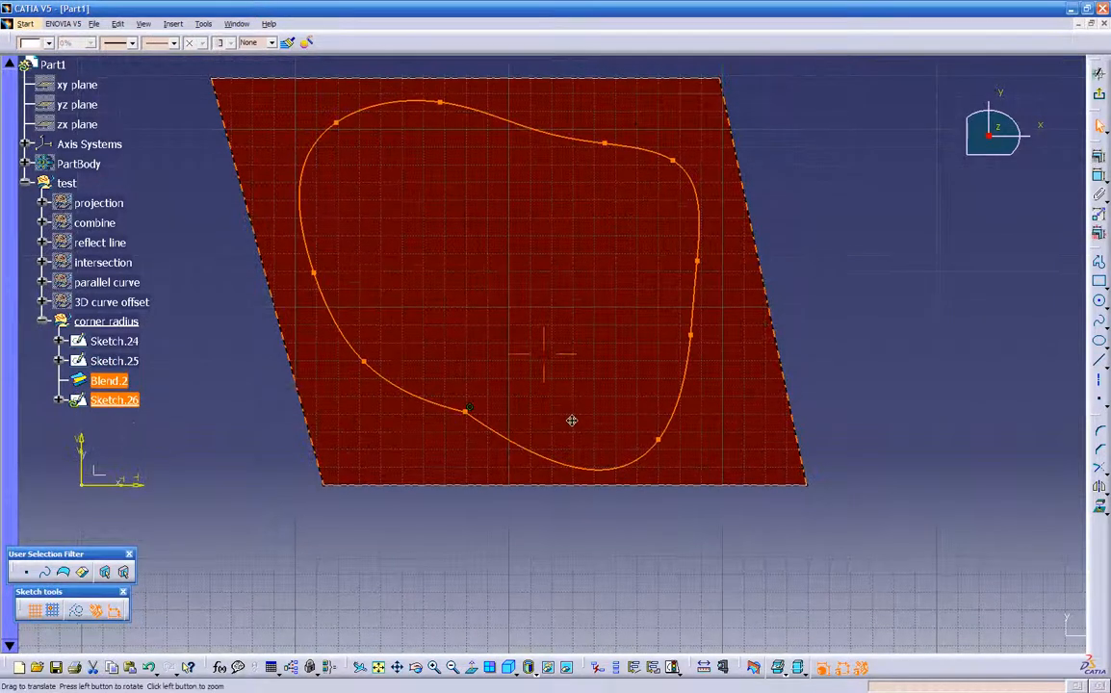
click(951, 258)
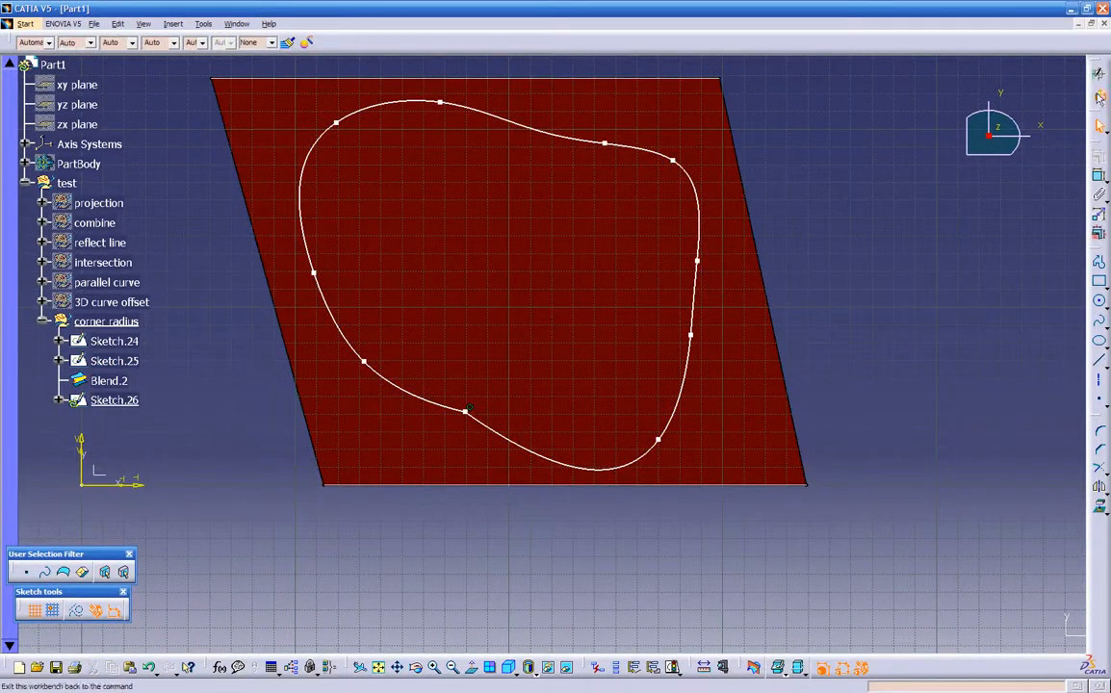
click(1098, 128)
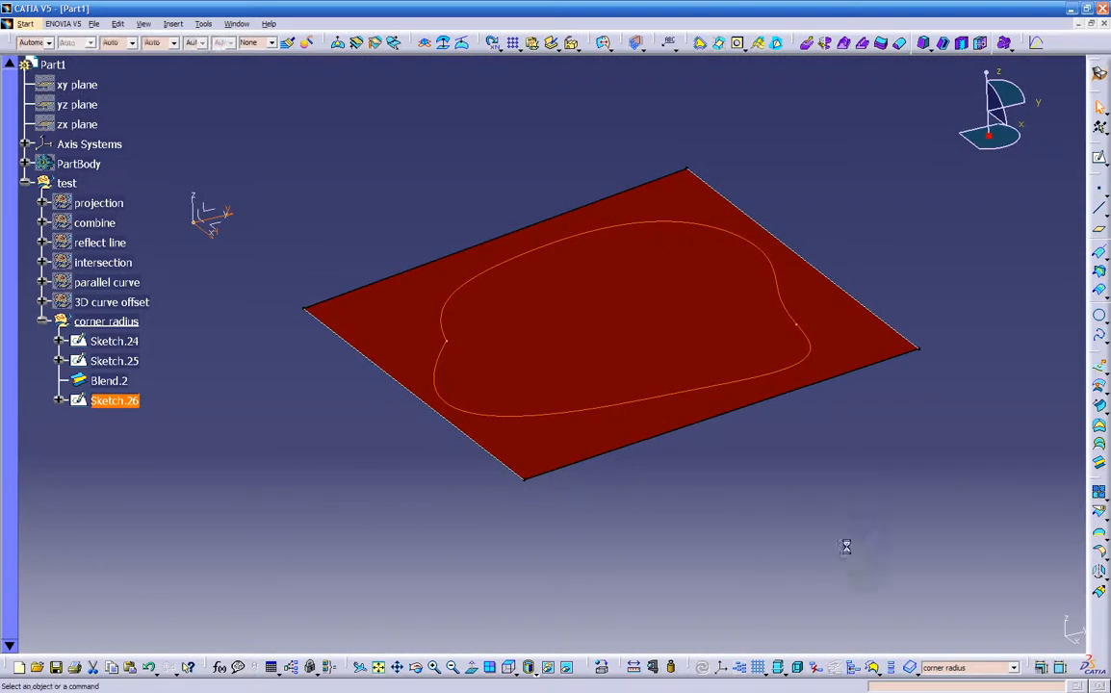
click(860, 550)
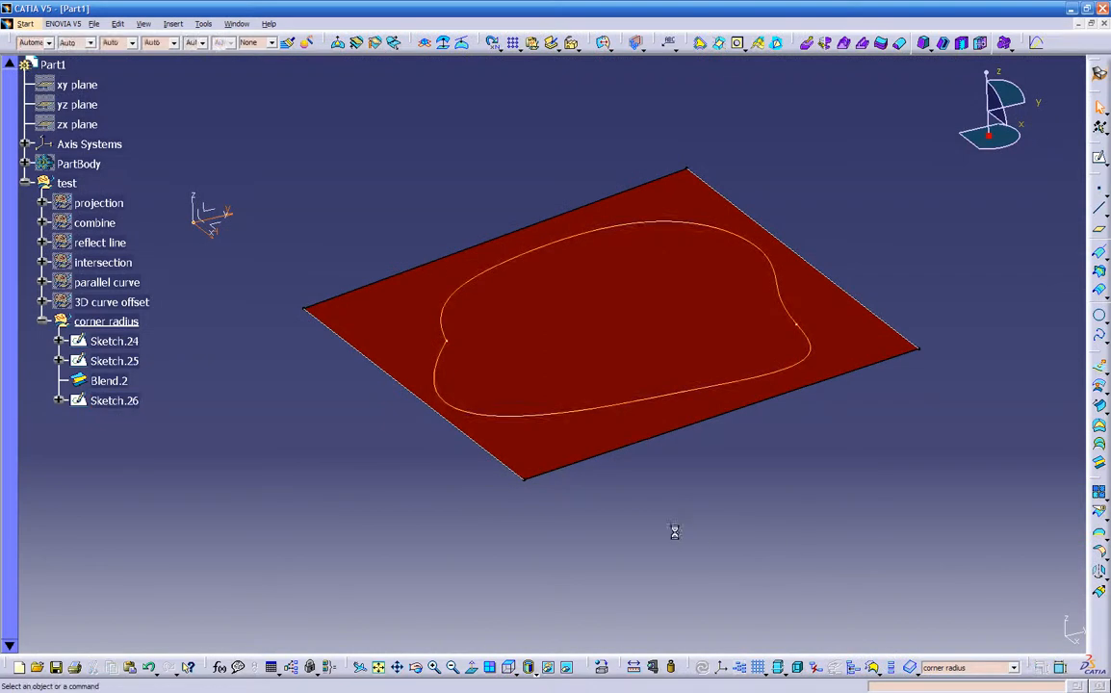
Try to create a 1 in bump on the blend surface, limited by the closed spline and centered on the surface's corner vertex
click(339, 46)
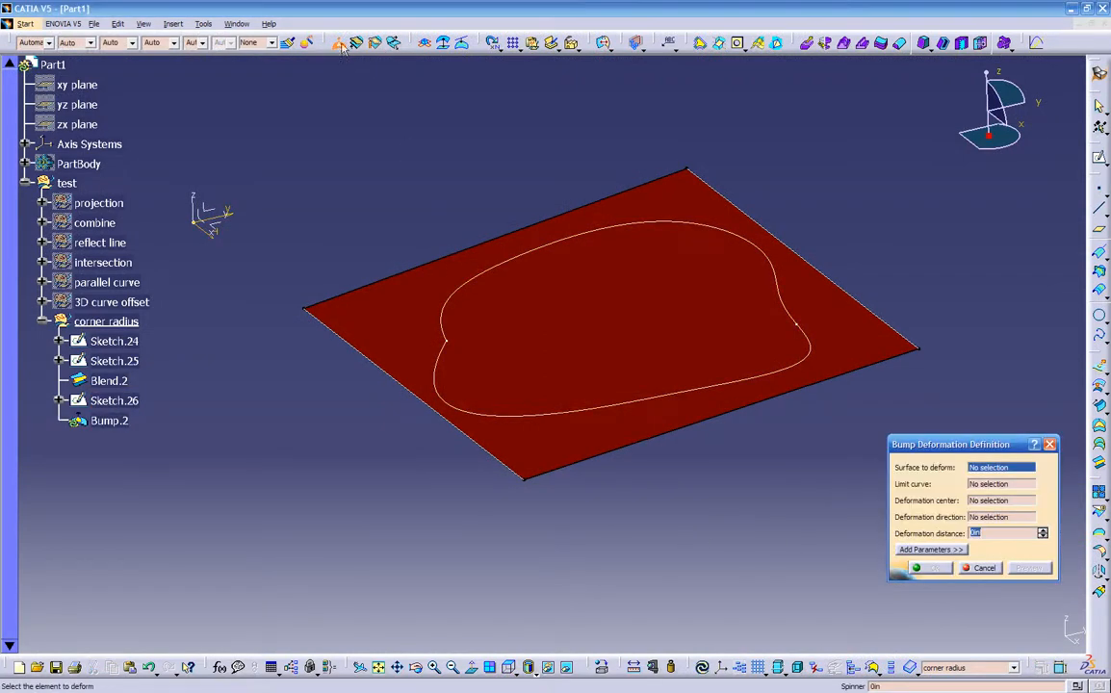
click(578, 332)
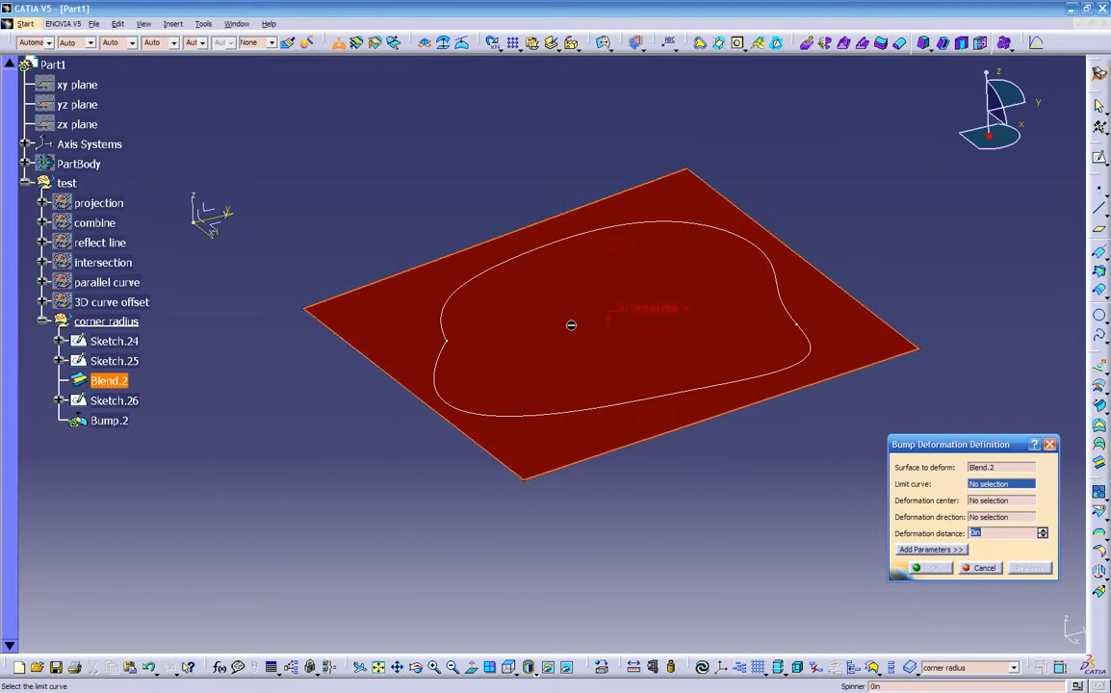
click(510, 264)
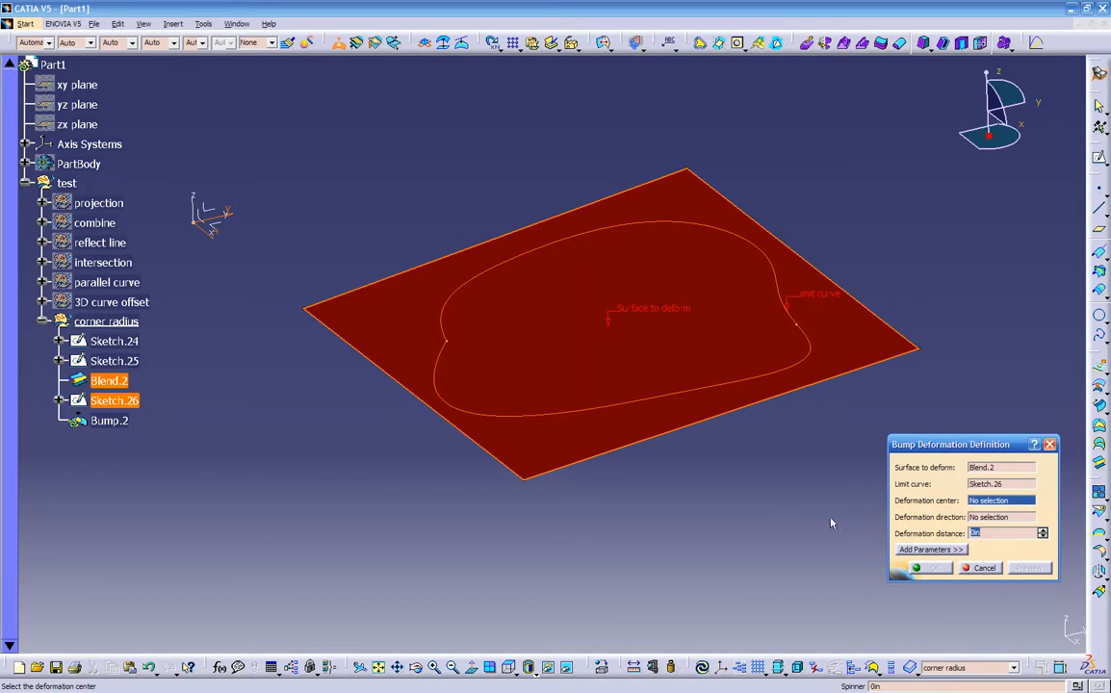
click(523, 479)
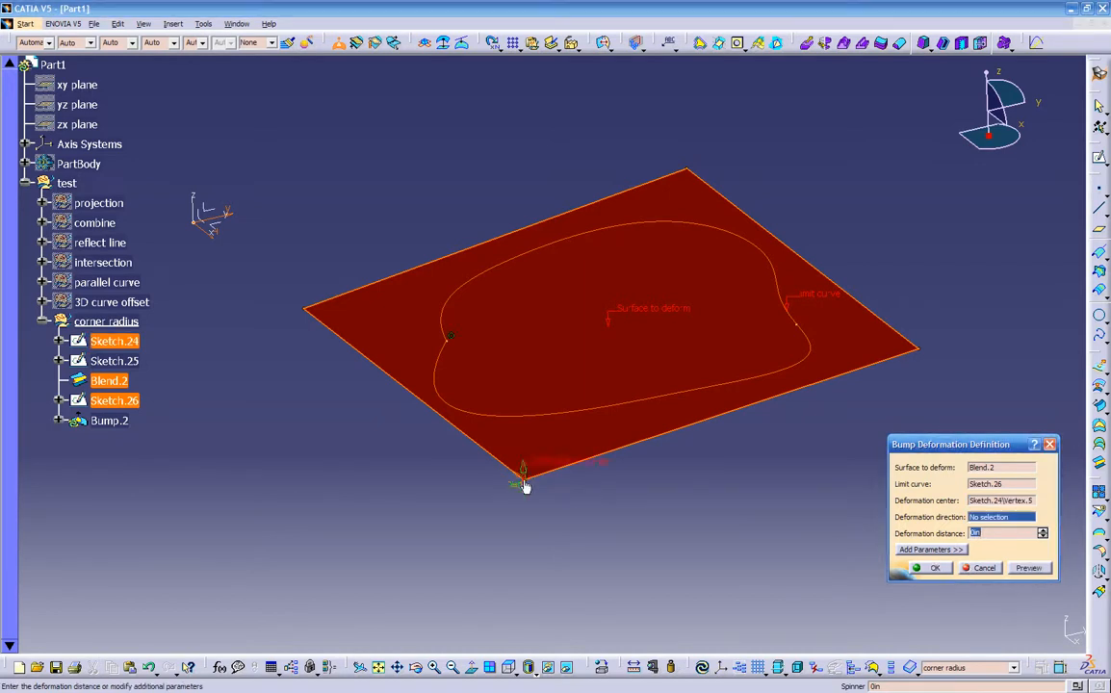
text(1)
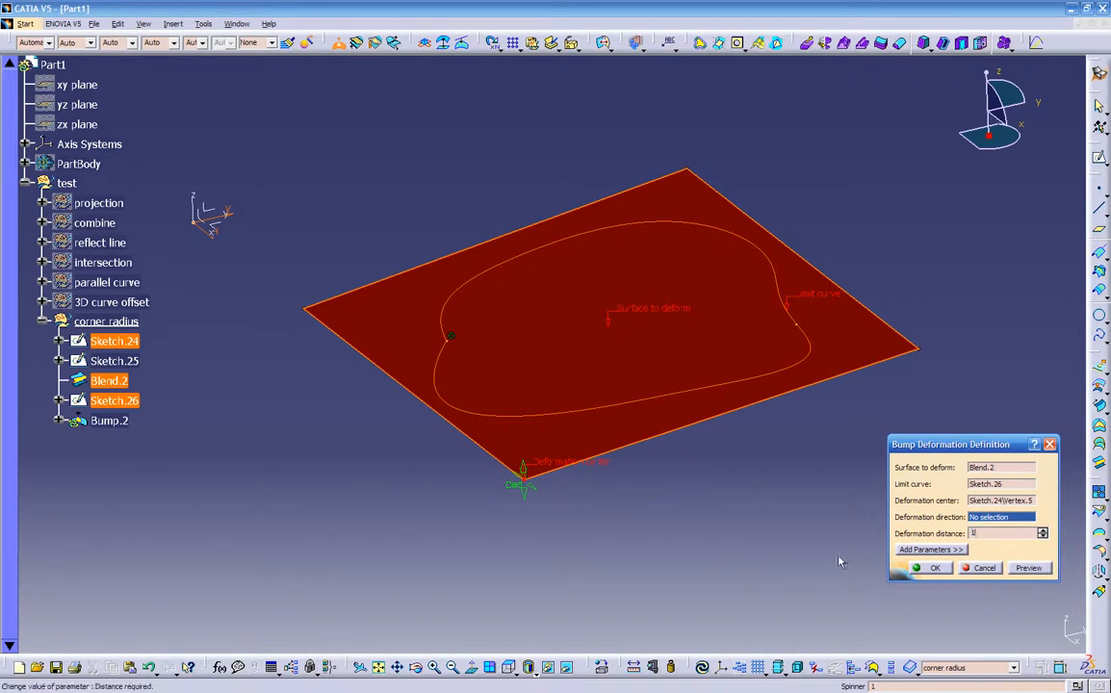
key(Return)
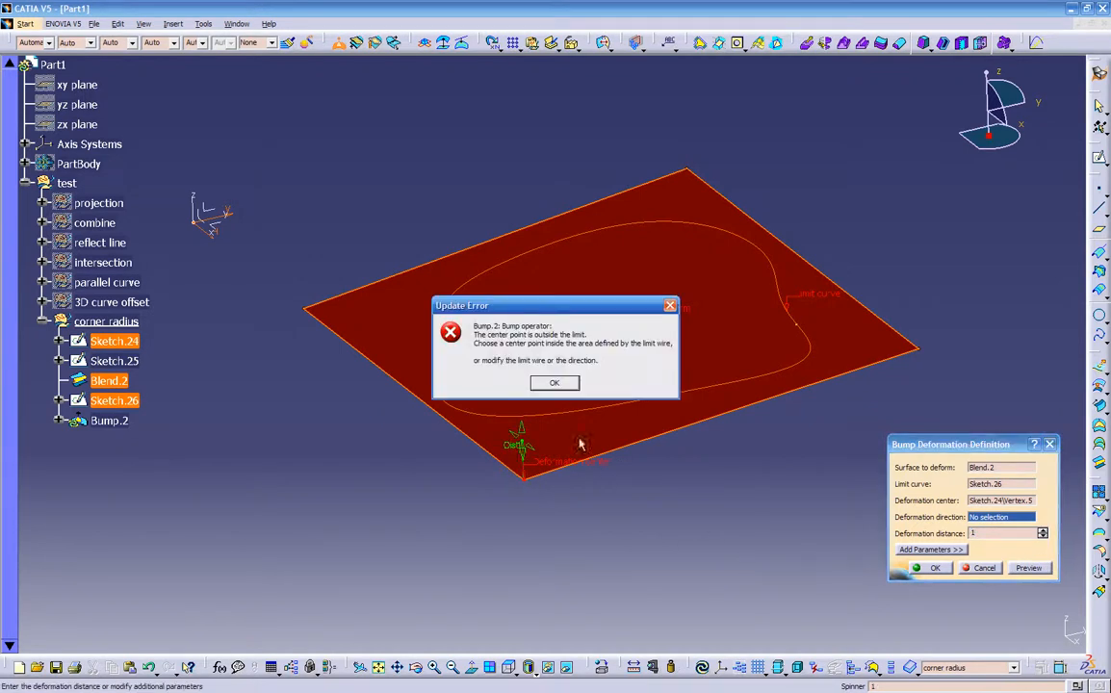
click(556, 384)
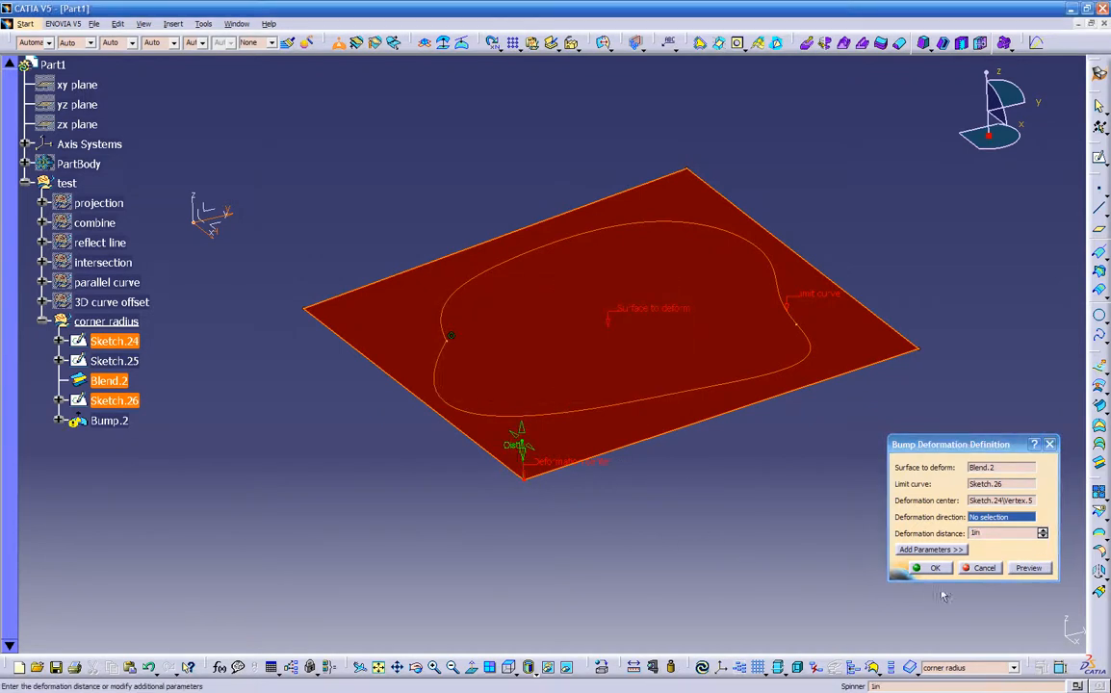
click(980, 568)
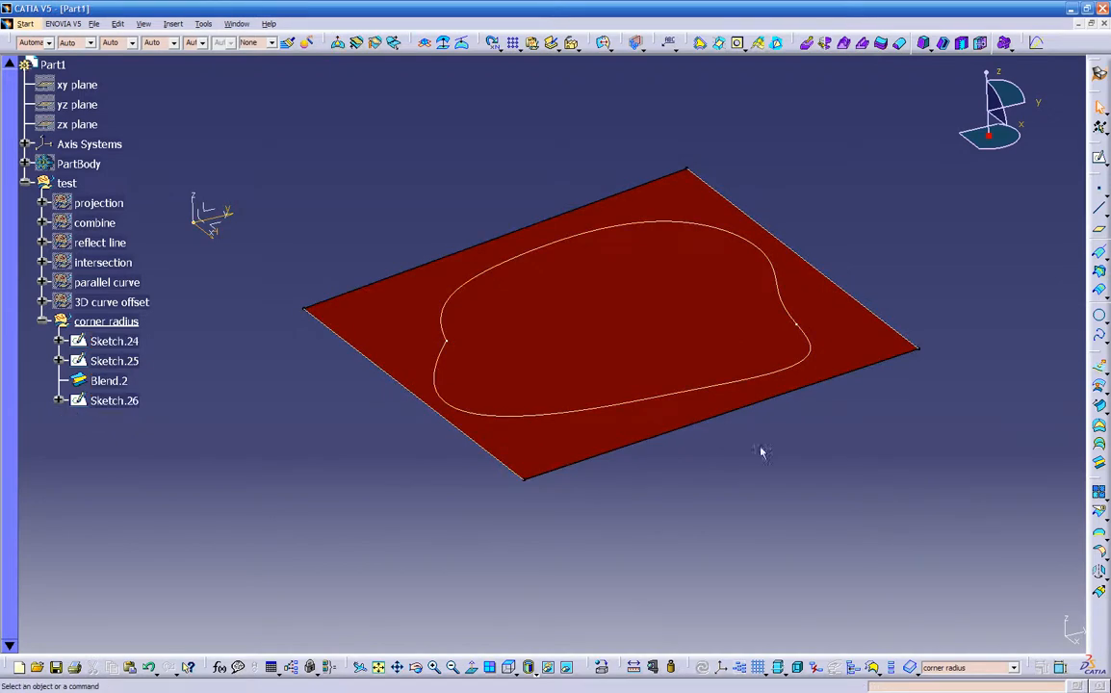
Create a reference plane offset above the absolute axis system's XY plane
click(214, 224)
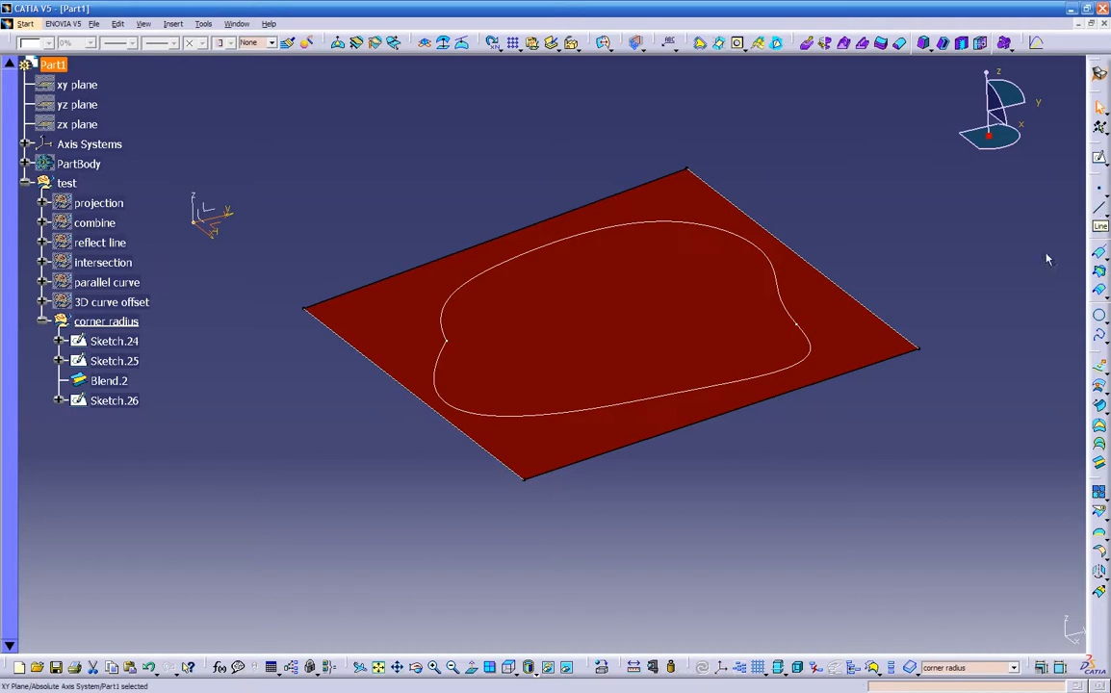
click(218, 222)
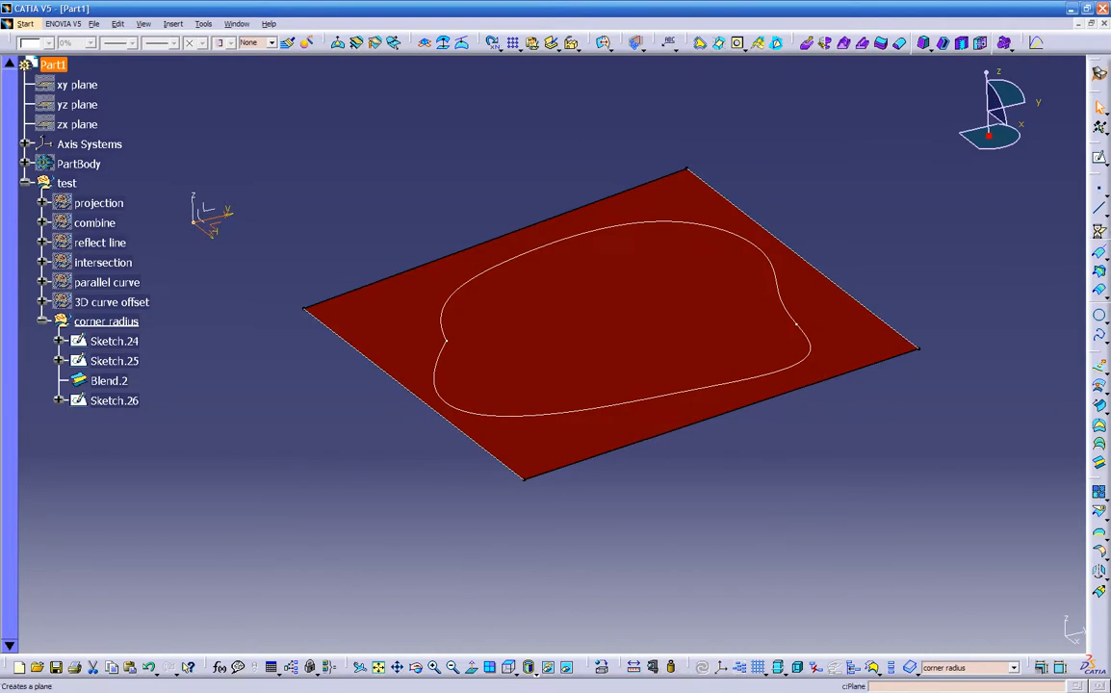
click(1098, 229)
middle_drag(775, 408, 655, 491)
click(969, 544)
click(951, 571)
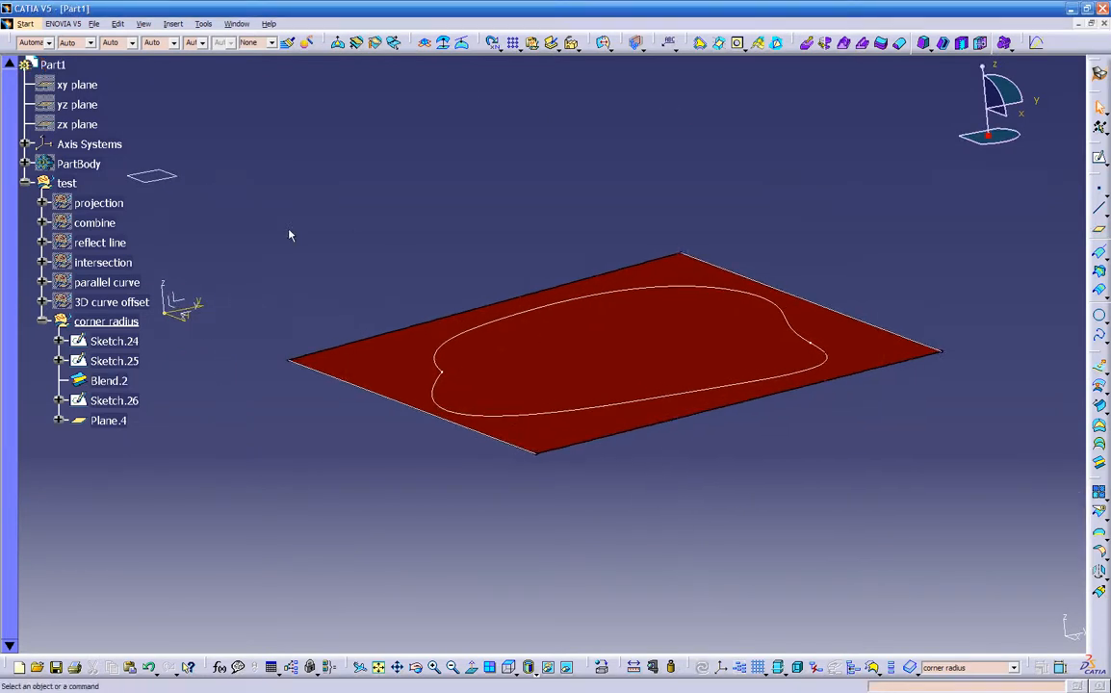
Place a point on the offset plane above the middle of the closed spline, at about H 8.07 in and V 4.60 in
click(175, 176)
click(1098, 188)
middle_drag(608, 270, 588, 496)
middle_drag(612, 298, 574, 474)
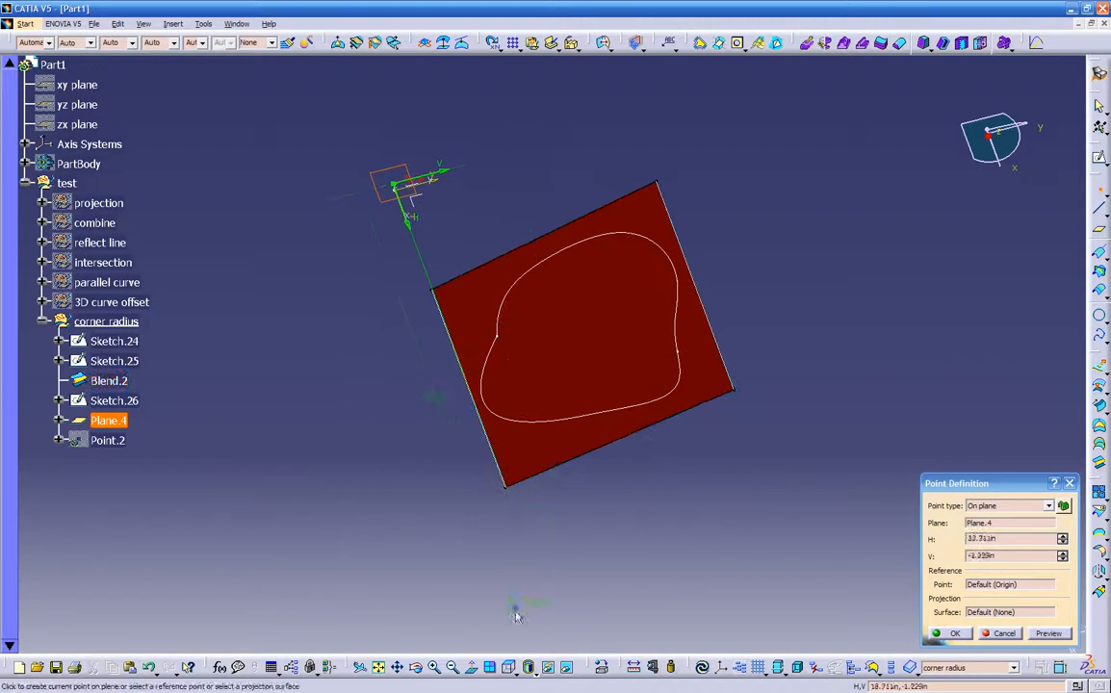
click(508, 667)
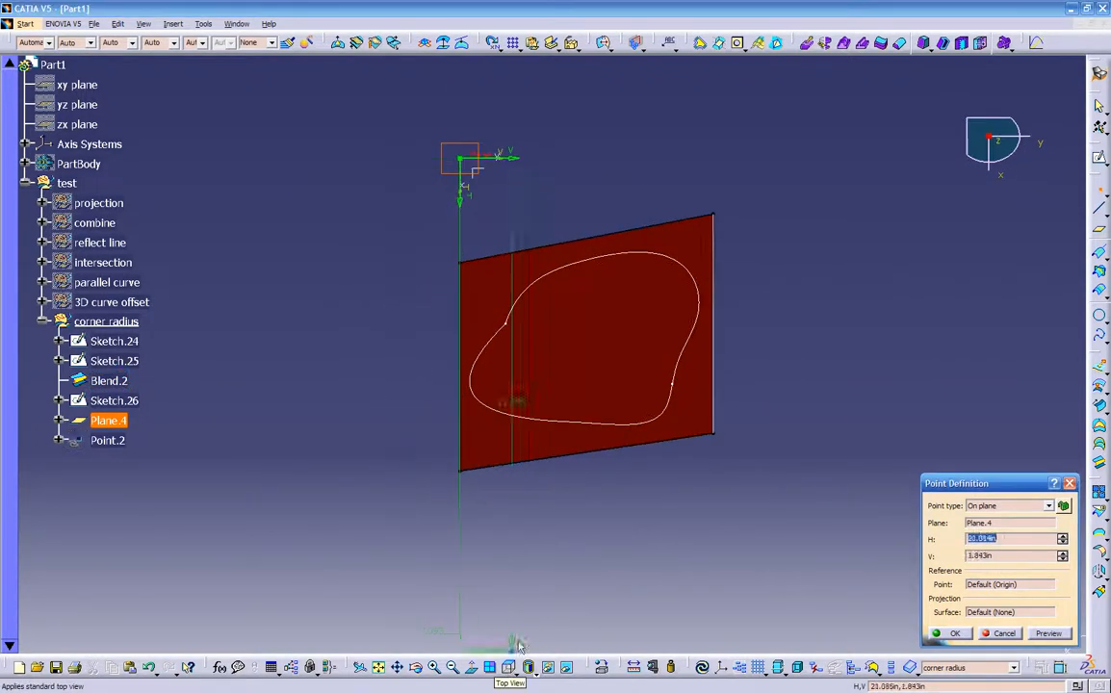
click(591, 349)
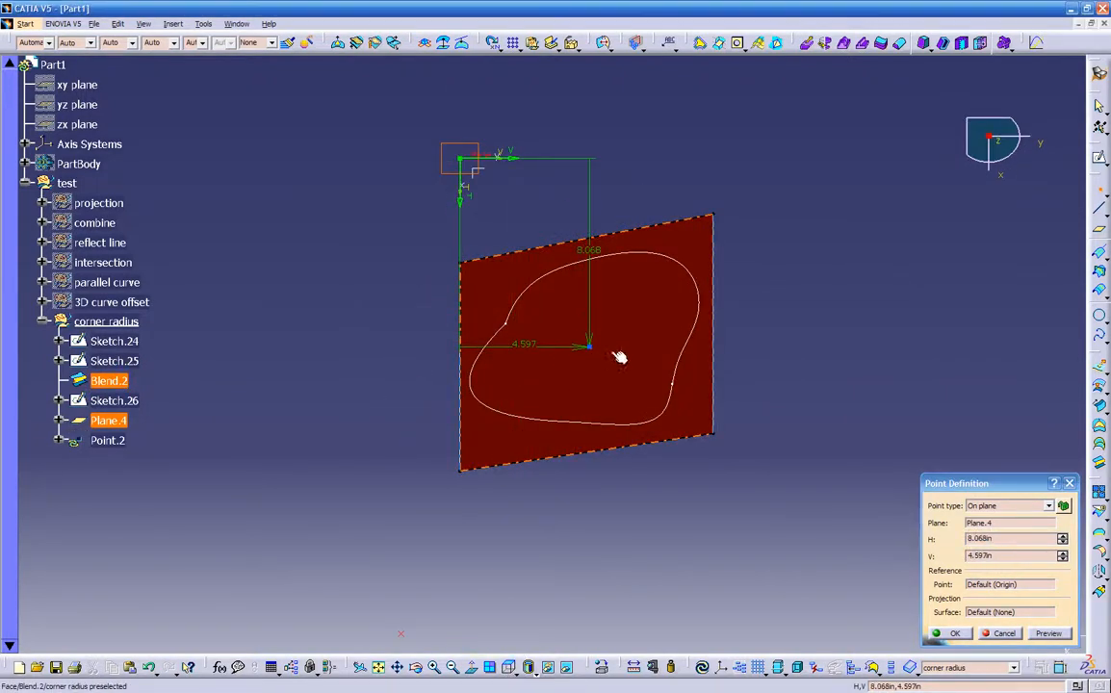
click(953, 633)
Finish the point and begin a new bump on the blend surface, limited by the closed spline sketch and centered on the new point
mouse_move(804, 558)
middle_down()
mouse_move(731, 382)
mouse_move(852, 167)
mouse_move(783, 211)
mouse_move(777, 173)
middle_up()
mouse_move(627, 423)
middle_down()
mouse_move(646, 399)
mouse_move(346, 258)
middle_up()
click(306, 43)
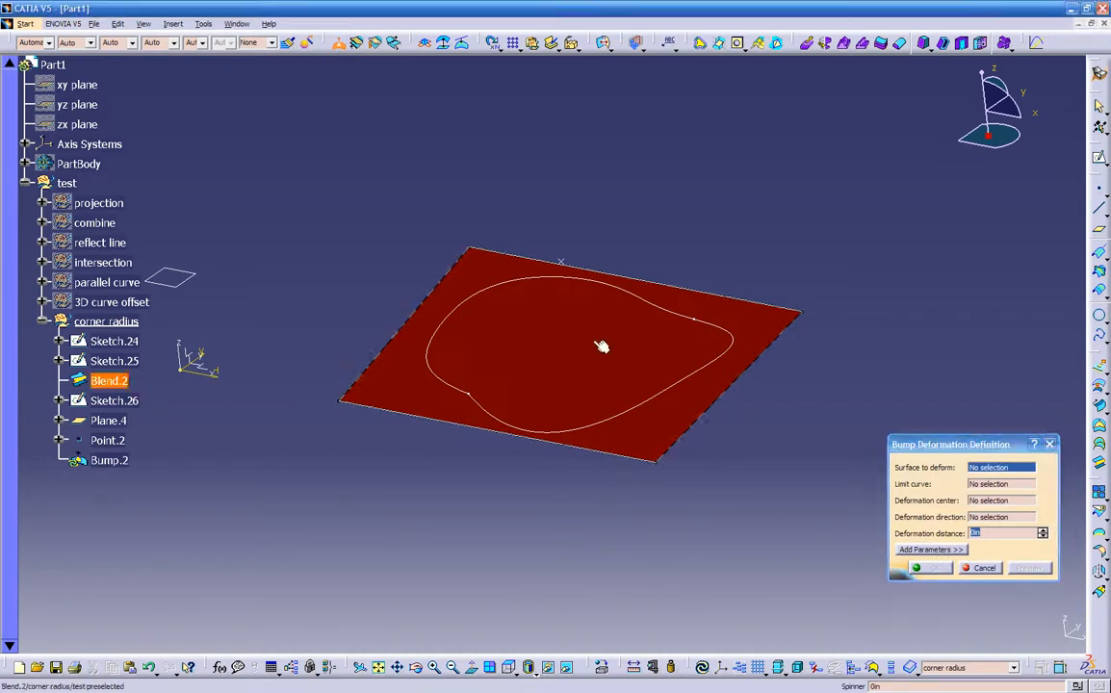
click(624, 323)
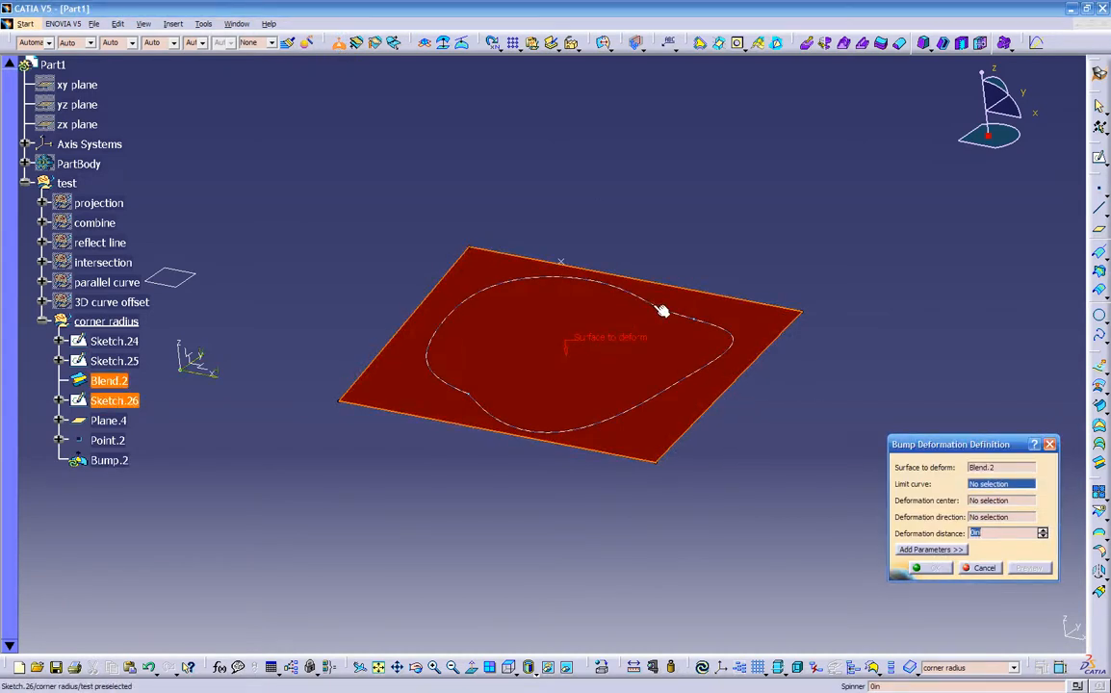
click(729, 332)
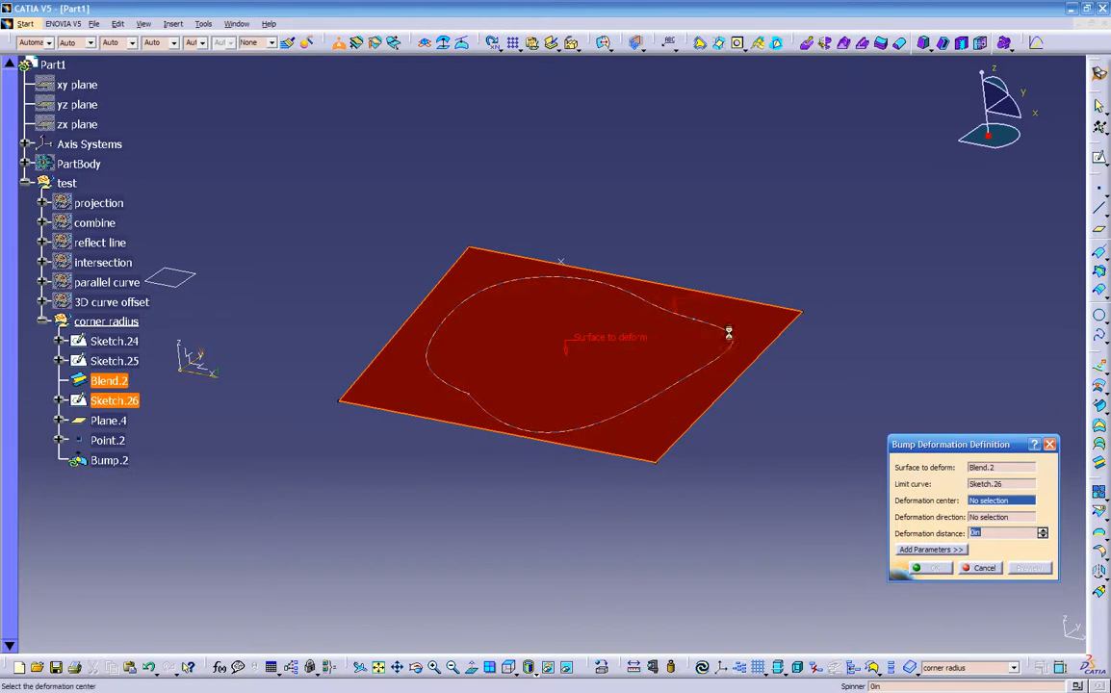
middle_drag(610, 525, 547, 478)
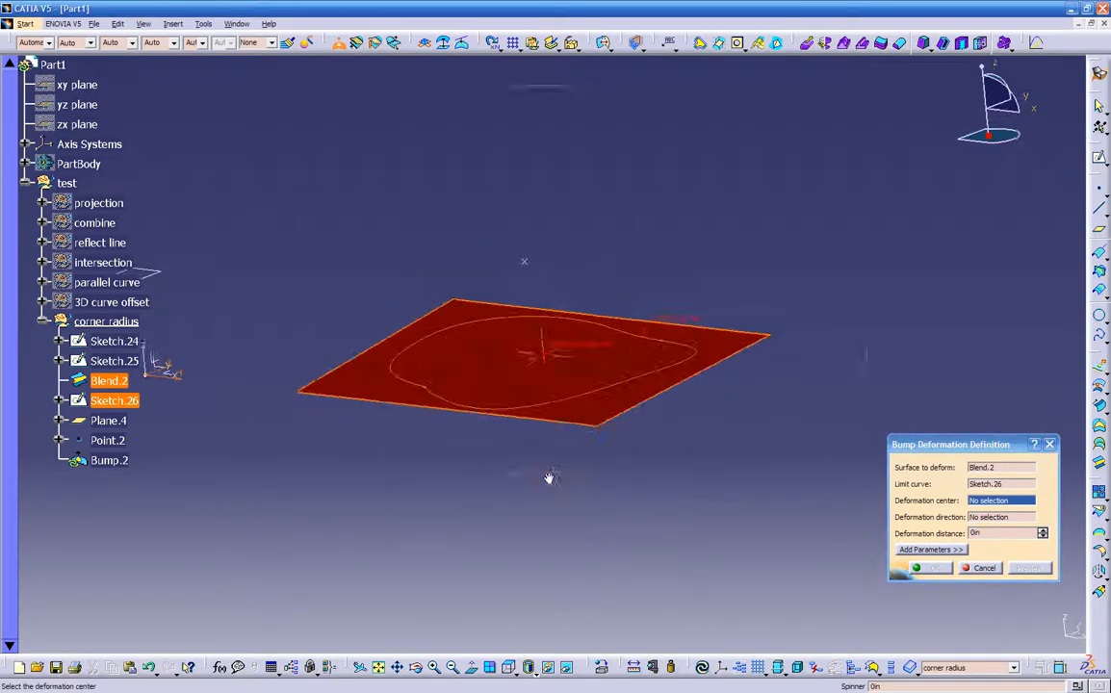
click(996, 519)
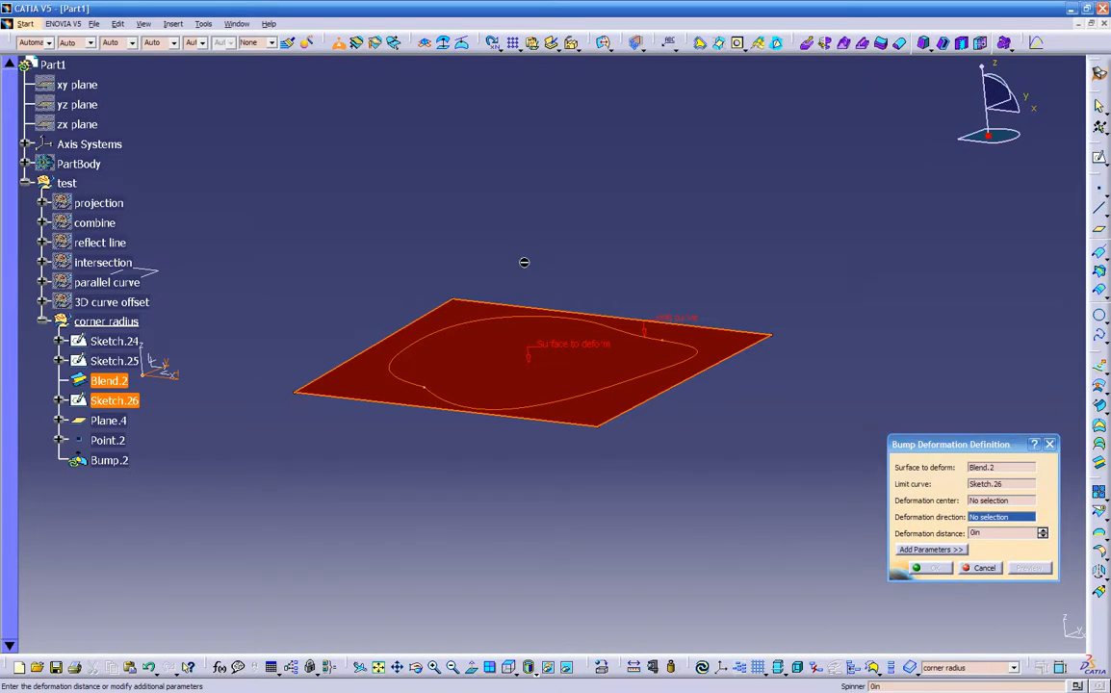
middle_drag(524, 261, 510, 234)
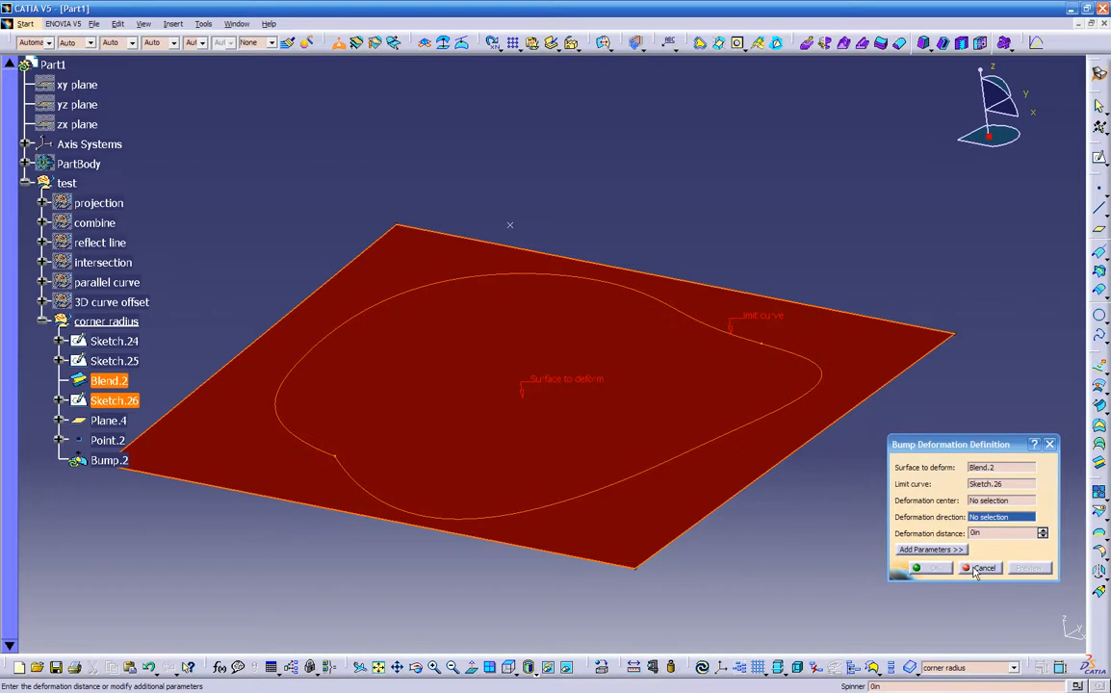
click(975, 502)
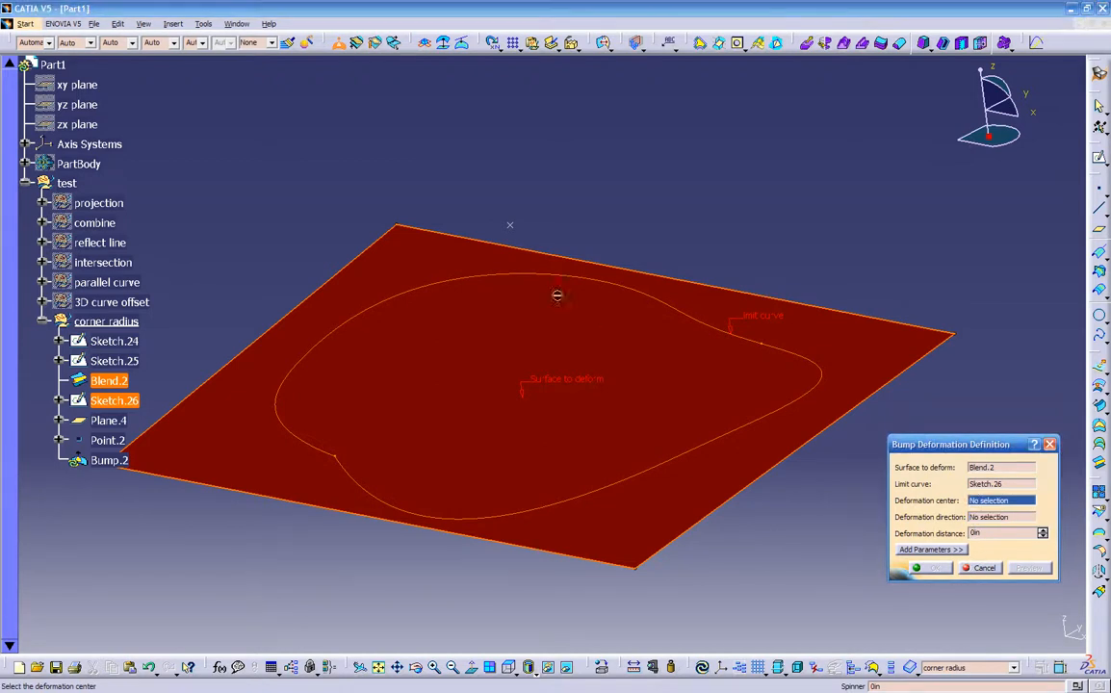
click(510, 227)
middle_drag(526, 279, 563, 483)
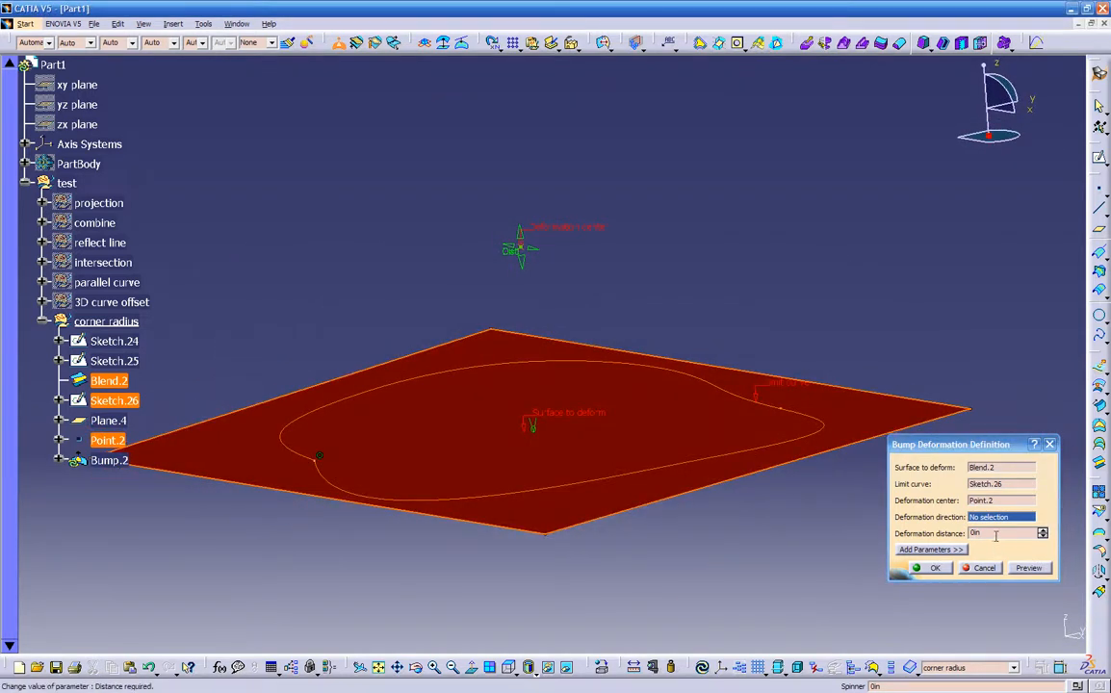
mouse_move(664, 592)
middle_down()
mouse_move(785, 587)
mouse_move(658, 577)
middle_up()
Set the bump's deformation direction to the offset reference plane and its distance to 2 in, and finish the bump
click(172, 184)
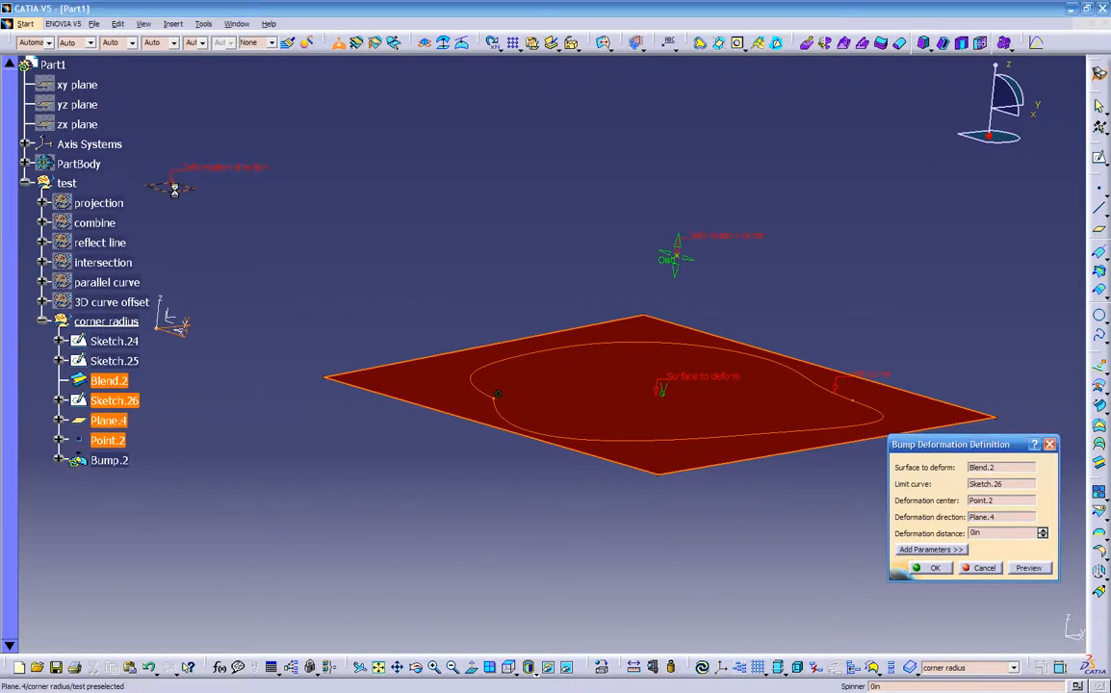
click(995, 532)
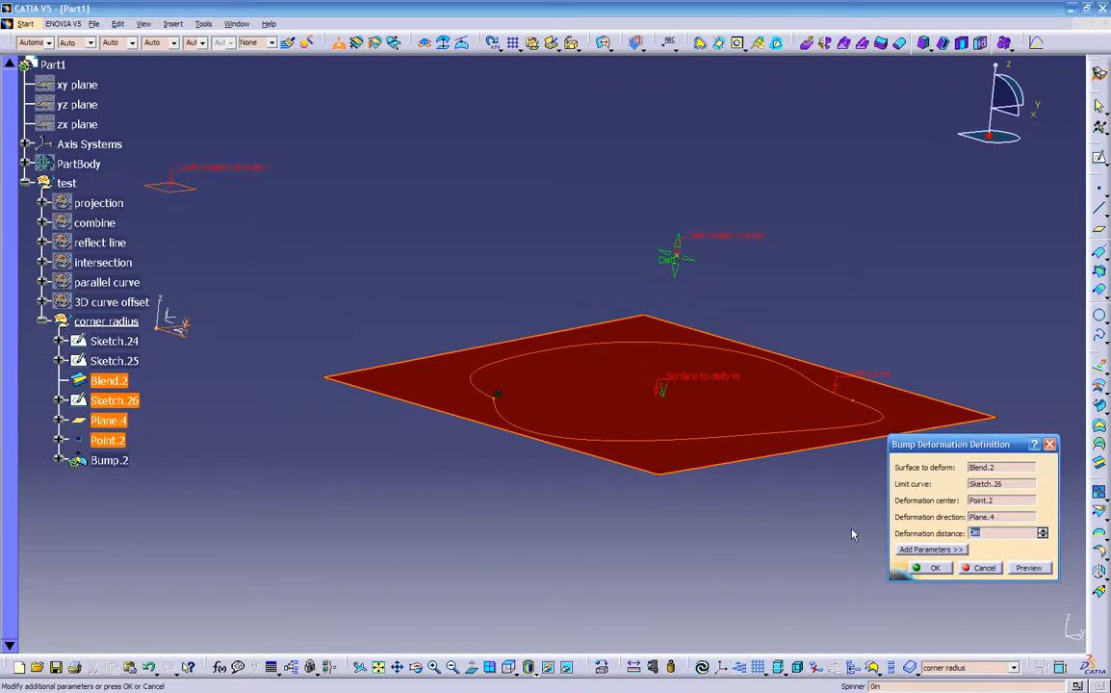
text(2)
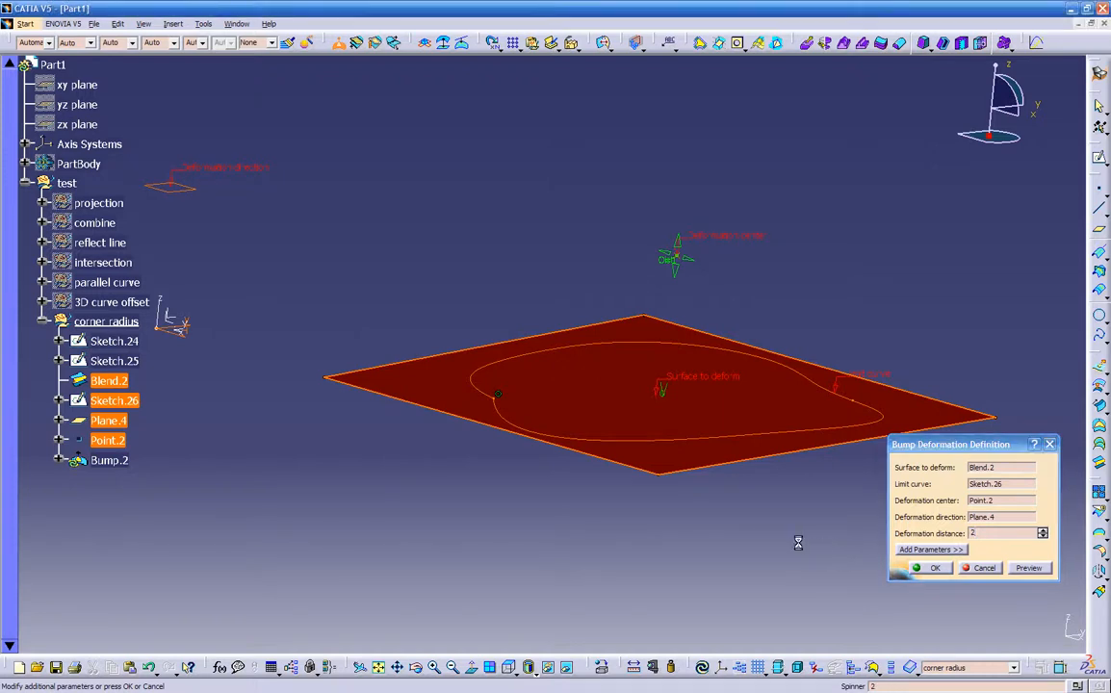
middle_drag(699, 538, 731, 472)
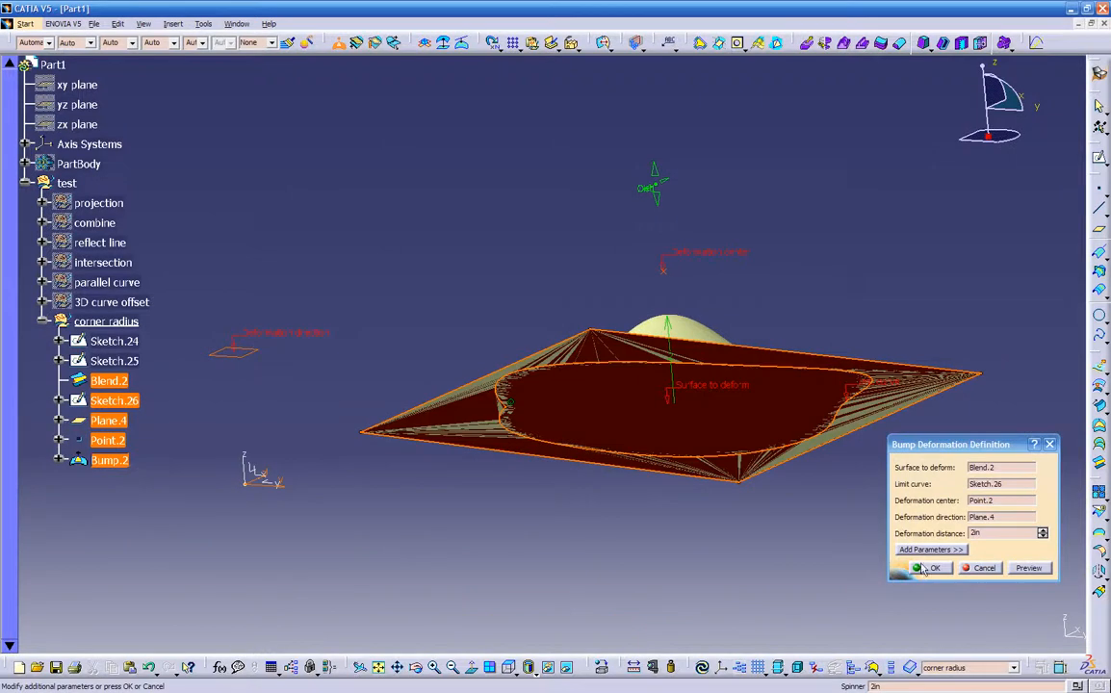
click(930, 568)
Color the flat region around the bump dark red and the deformed region inside the limit curve green
middle_drag(675, 557, 503, 305)
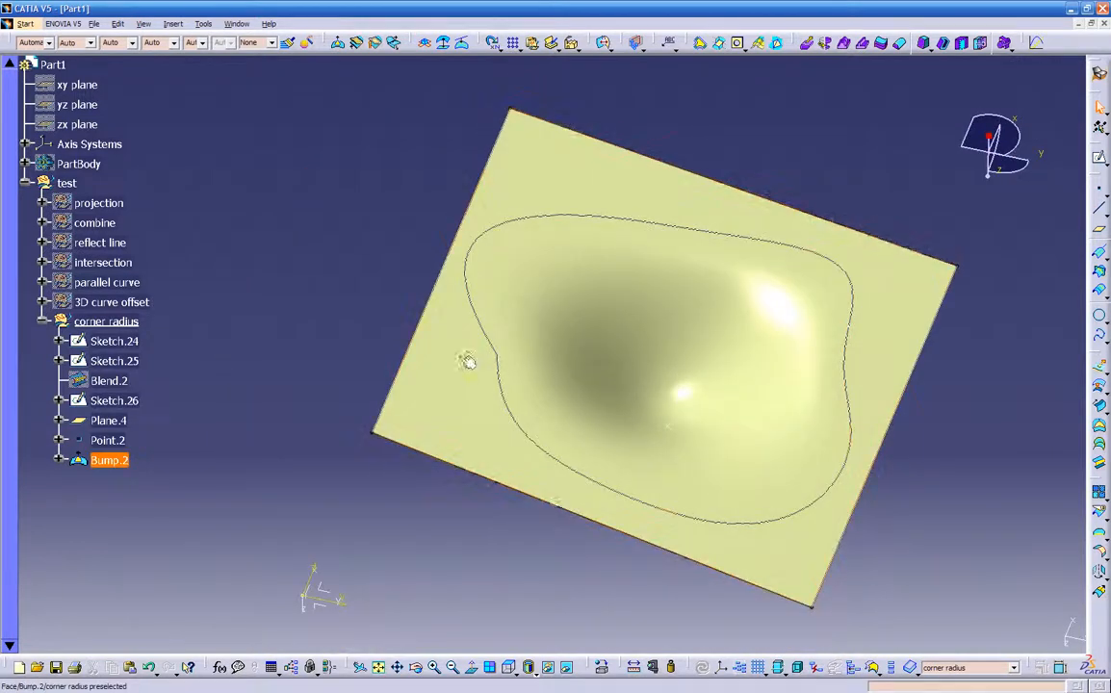
click(37, 42)
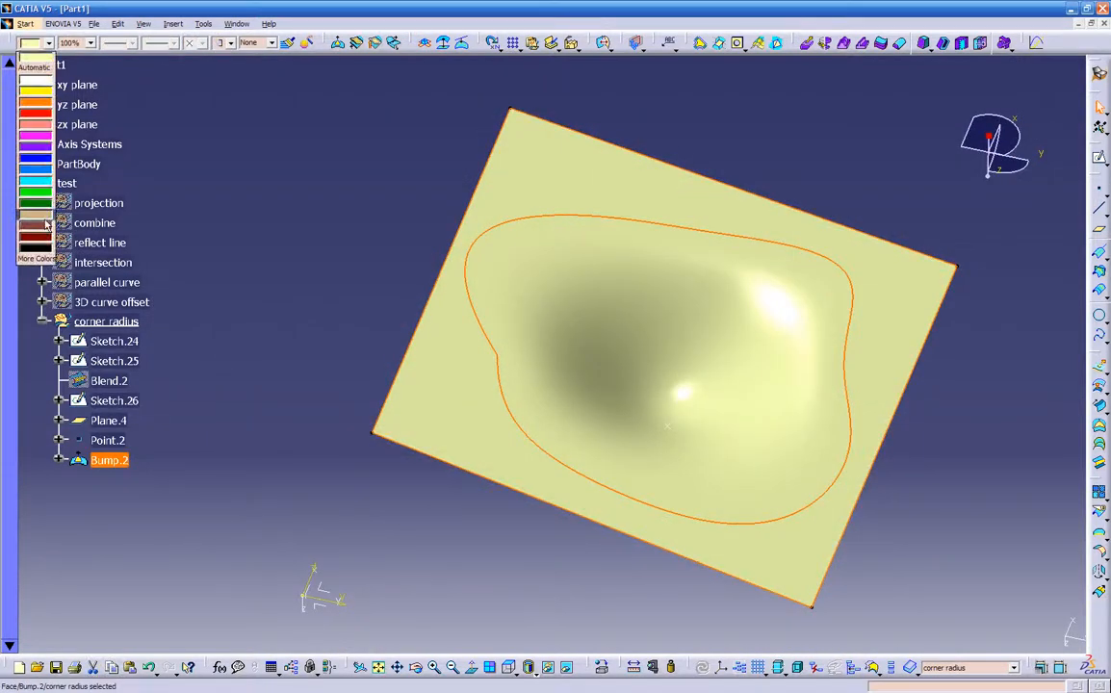
click(43, 239)
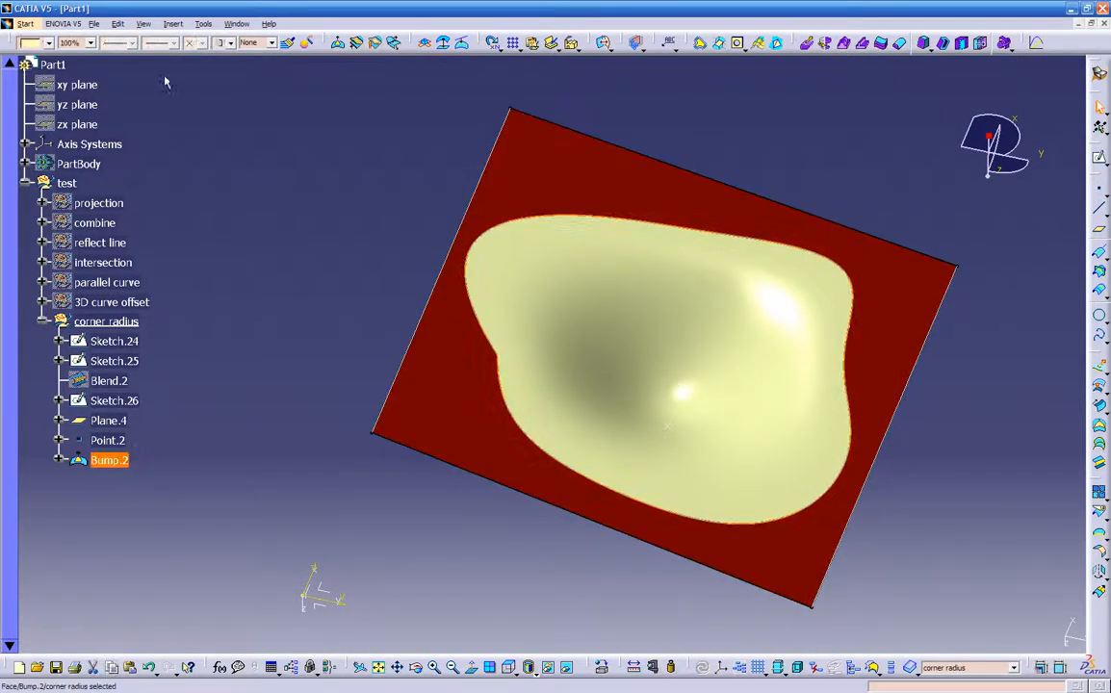
click(48, 44)
click(38, 198)
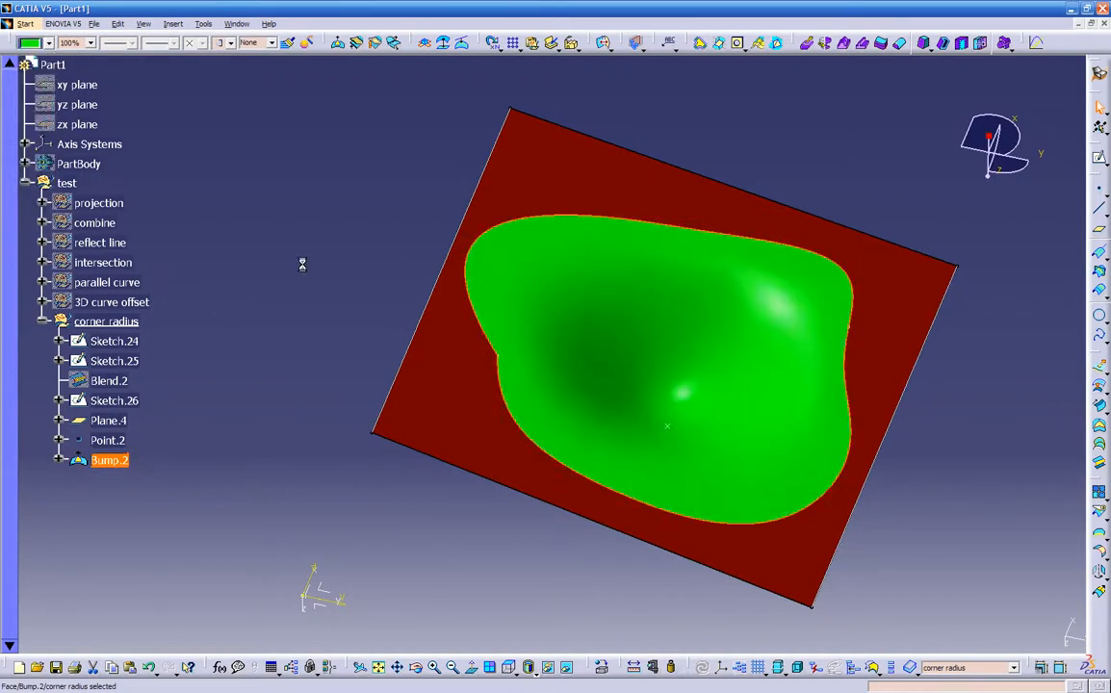
middle_drag(535, 434, 460, 472)
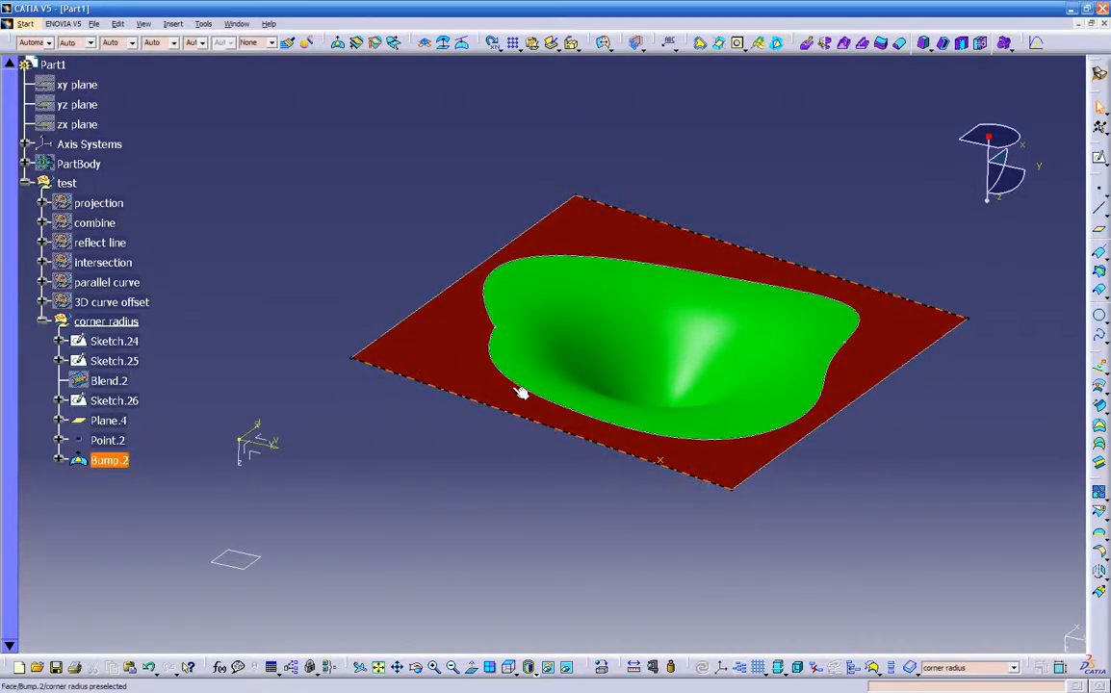
Recolor the deformed region inside the limit curve reddish brown
click(468, 352)
click(44, 61)
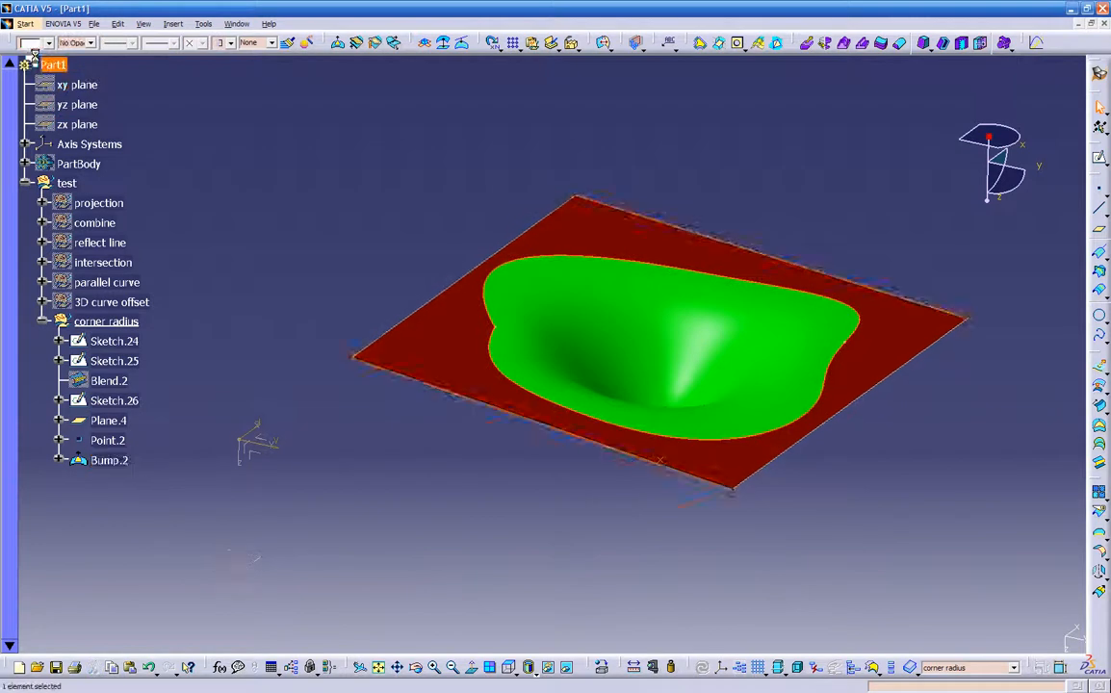
click(218, 156)
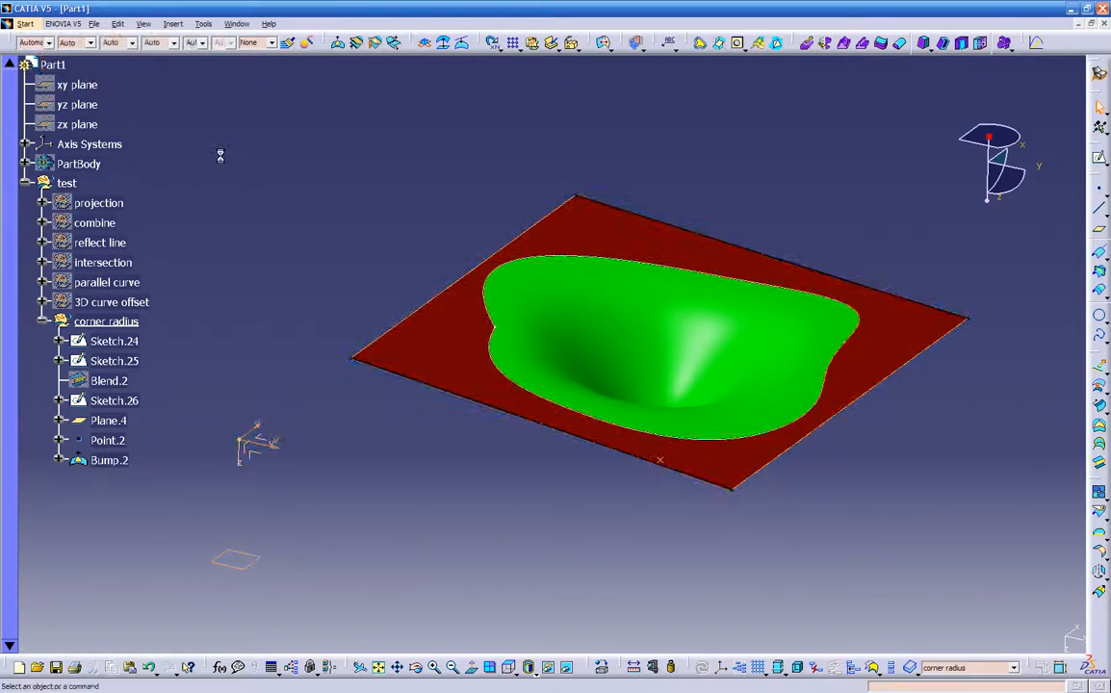
click(525, 316)
click(48, 43)
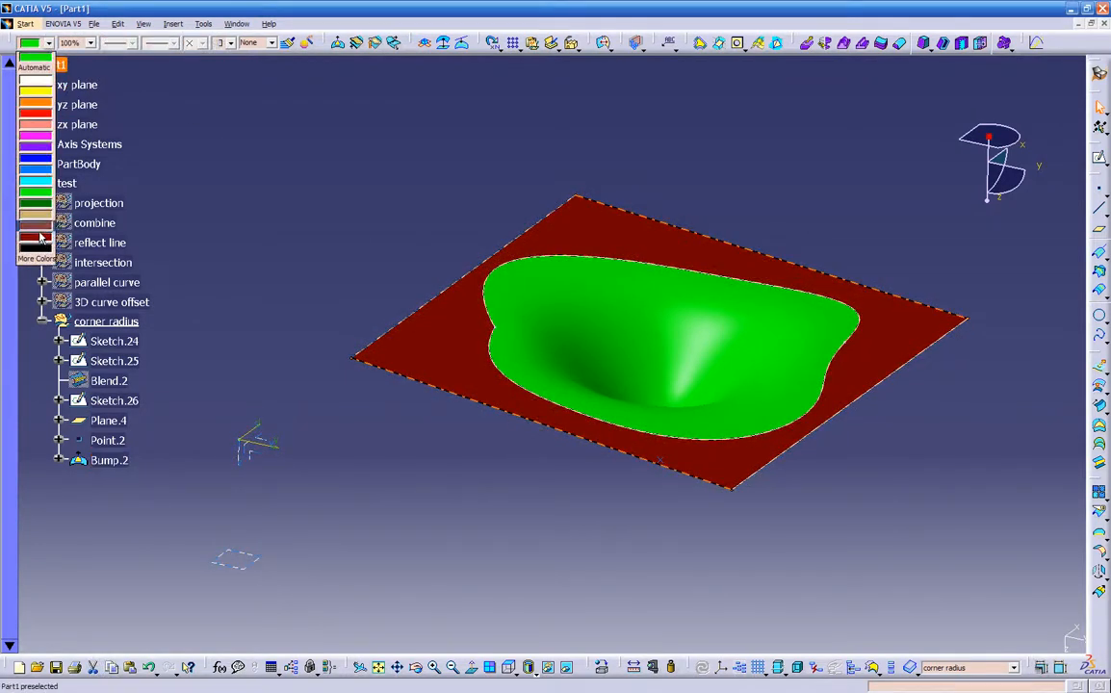
click(37, 237)
Hide the closed spline sketch and the point used as the bump's deformation center
click(494, 305)
right_click(485, 302)
click(517, 337)
mouse_move(478, 446)
middle_down()
mouse_move(496, 511)
mouse_move(604, 548)
mouse_move(669, 419)
middle_up()
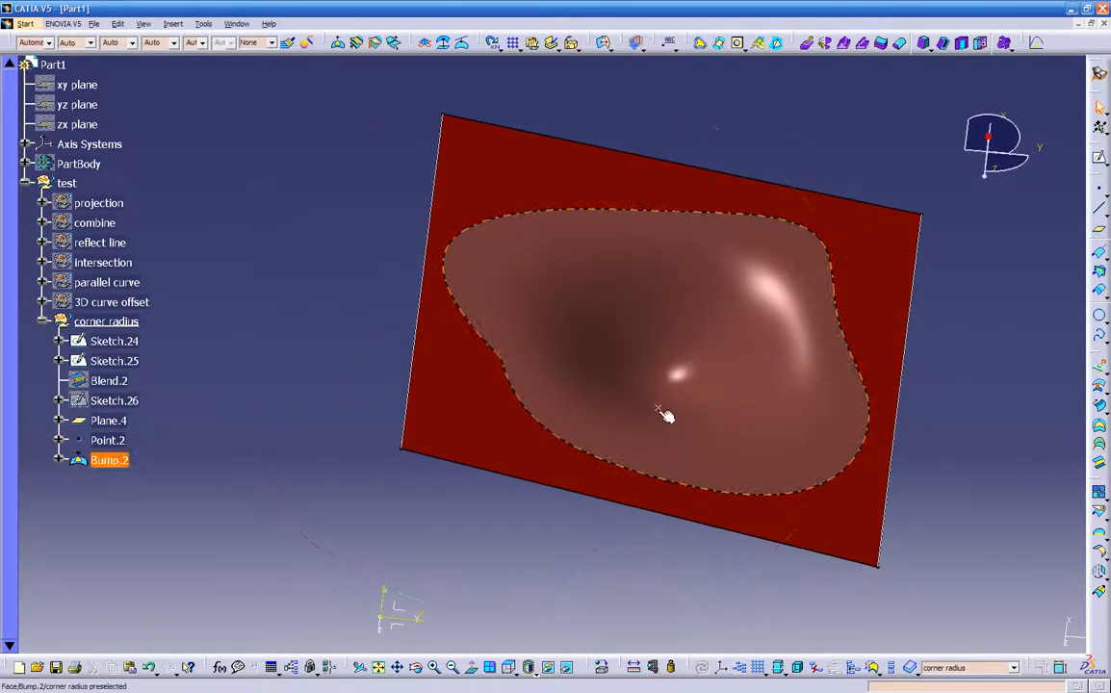
right_click(591, 366)
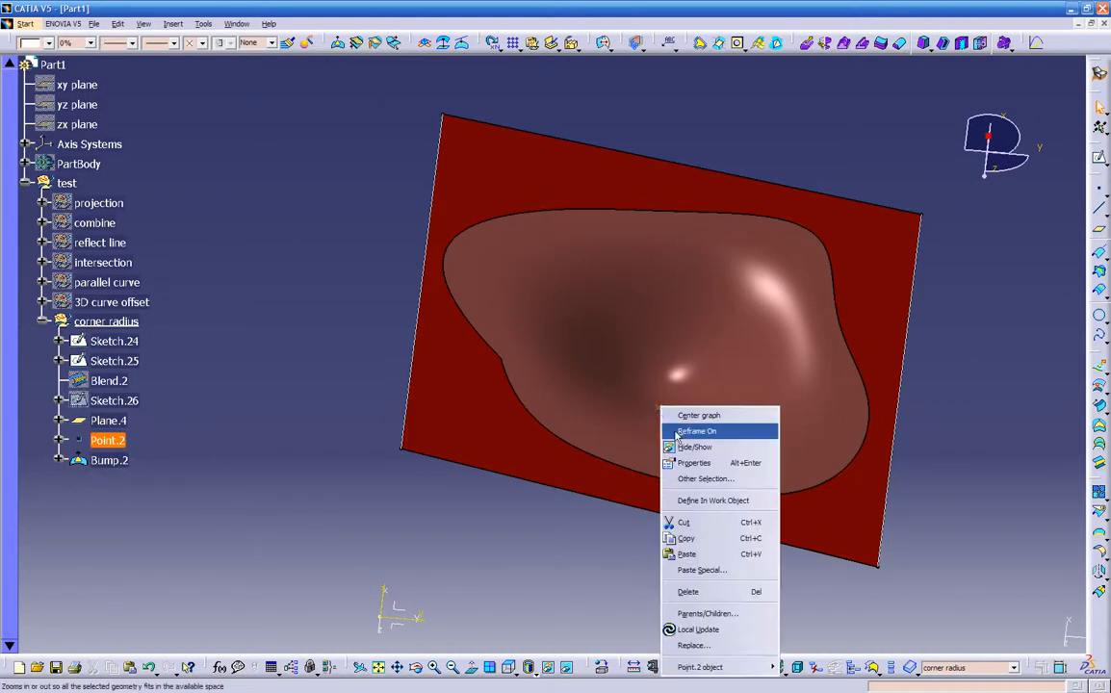
click(679, 446)
middle_drag(575, 522, 553, 542)
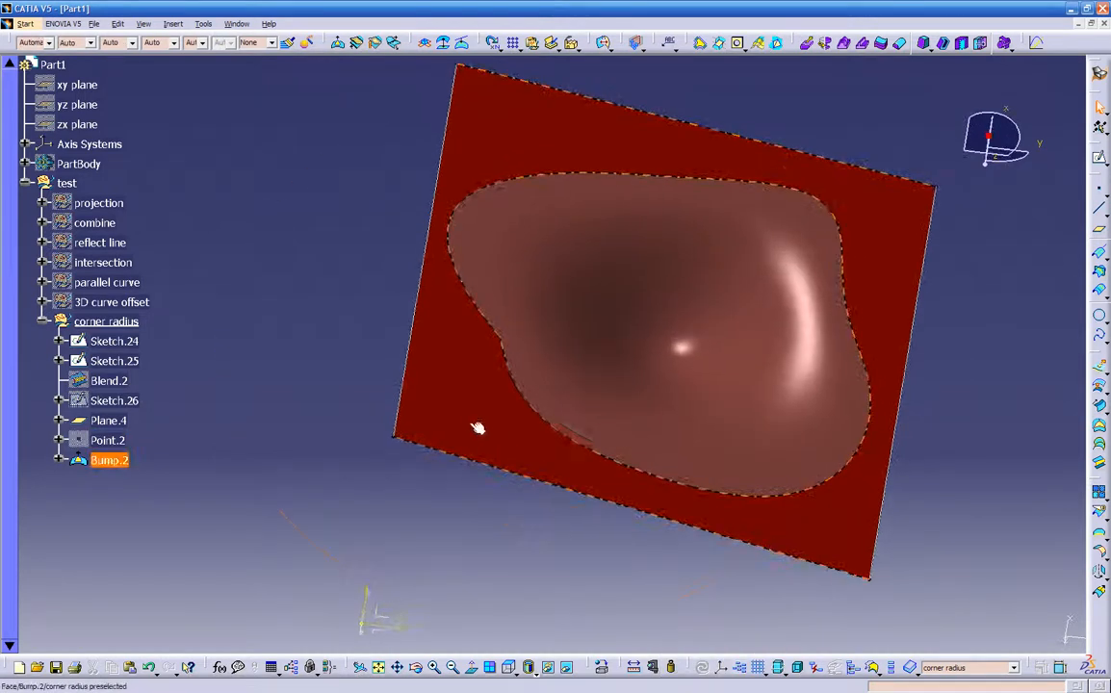
Sketch two crossing diagonal lines over the bump on the offset reference plane, and finish the sketch
middle_drag(497, 509, 505, 584)
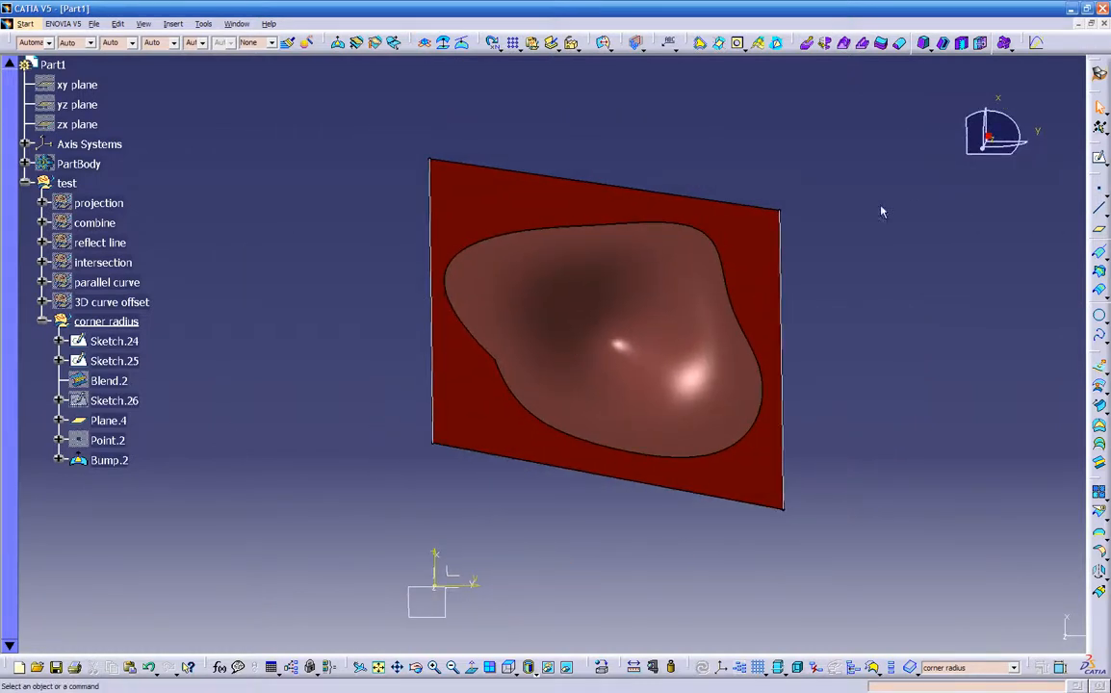
middle_drag(697, 401, 625, 212)
middle_drag(585, 474, 577, 510)
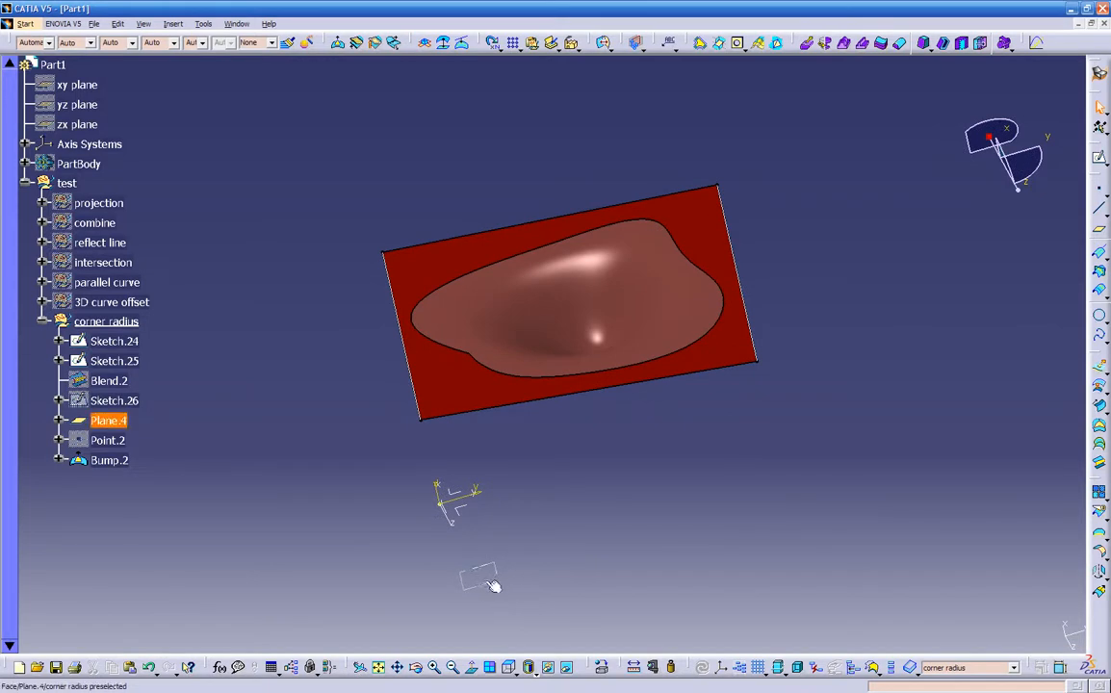
click(488, 582)
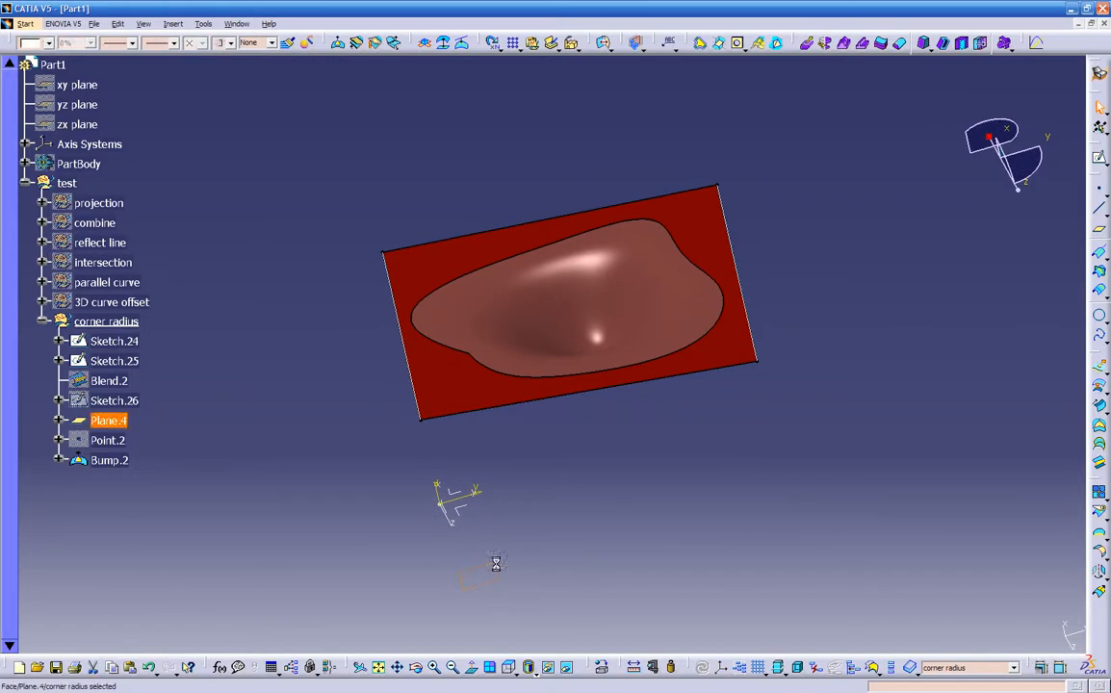
click(1100, 159)
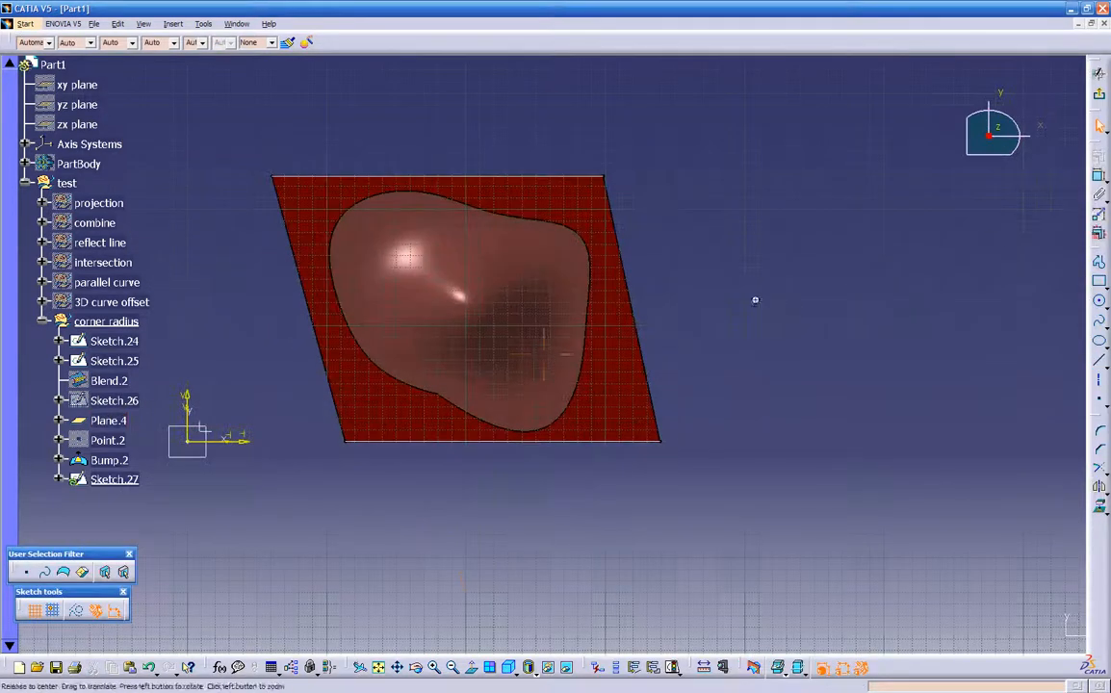
click(1096, 364)
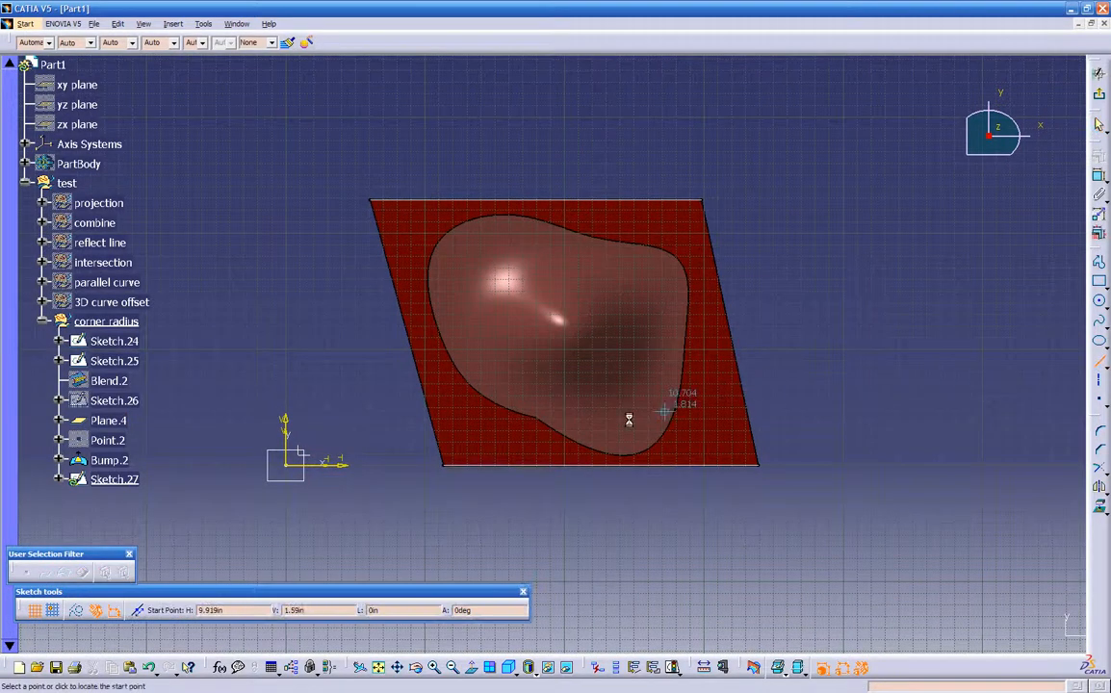
click(488, 421)
click(673, 234)
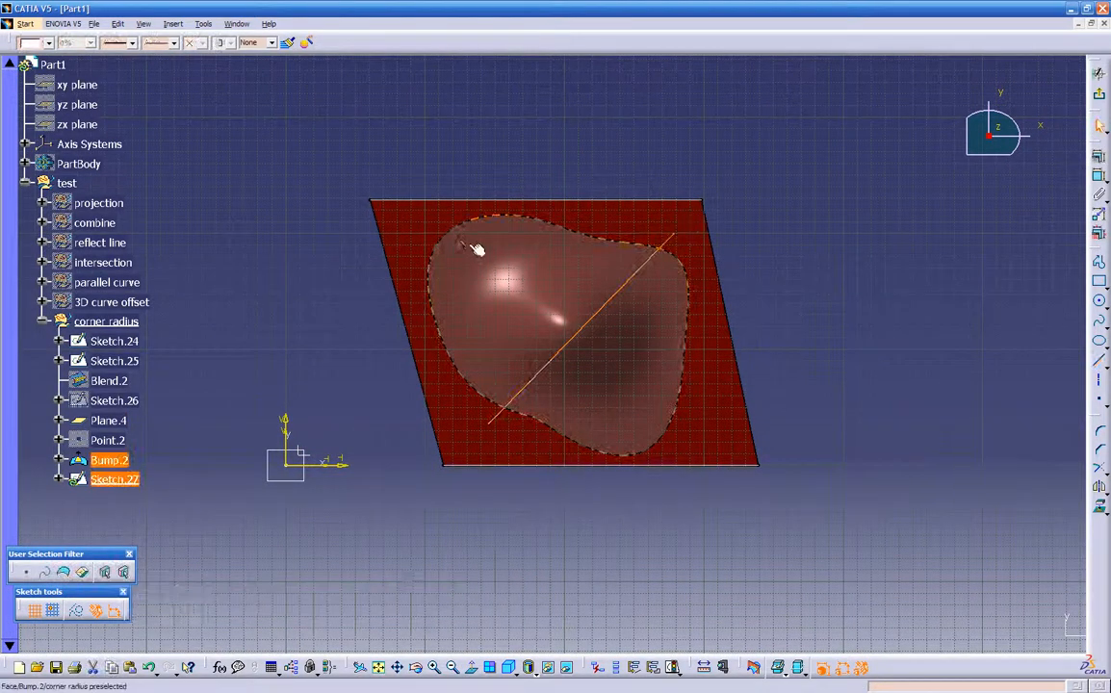
click(1096, 363)
click(703, 435)
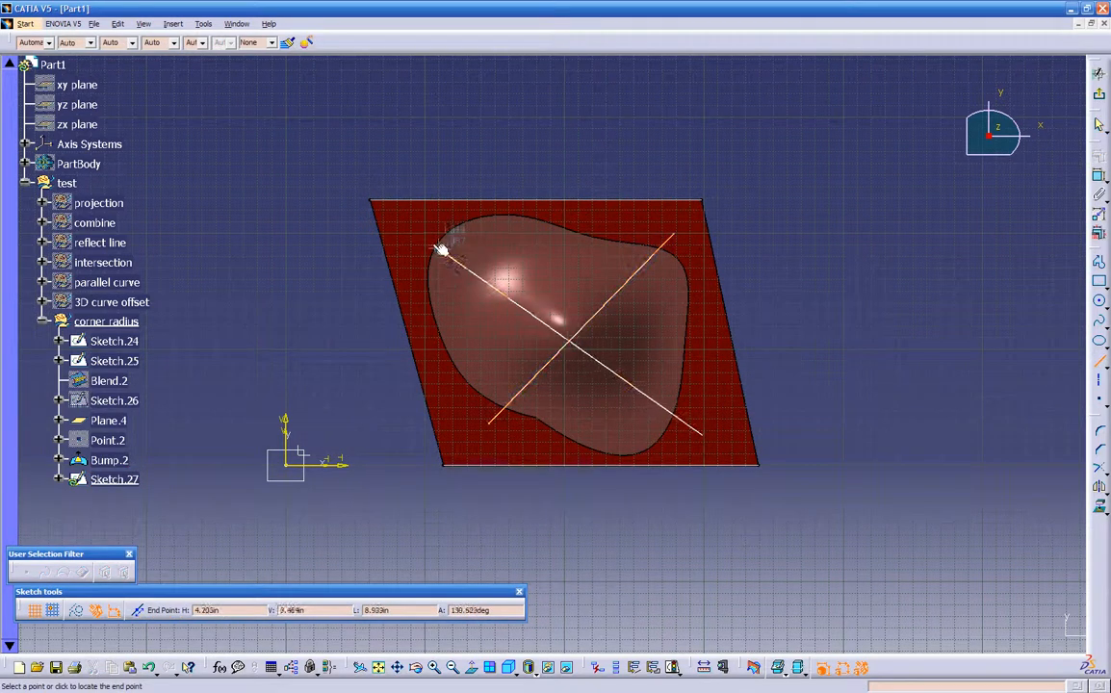
click(430, 241)
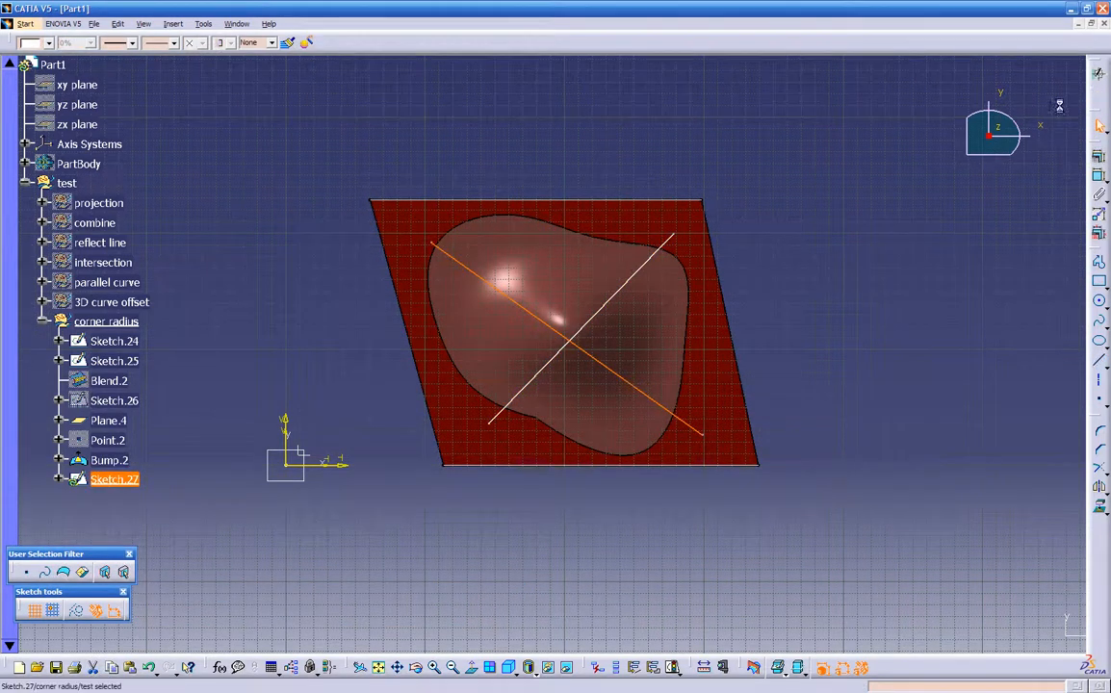
click(1100, 125)
Set up a projection of the crossing-line sketch onto the bump surface along the offset plane's direction, and preview it
mouse_move(831, 311)
middle_down()
mouse_move(538, 483)
mouse_move(505, 245)
mouse_move(553, 453)
mouse_move(500, 99)
mouse_move(672, 447)
mouse_move(718, 457)
mouse_move(631, 405)
middle_up()
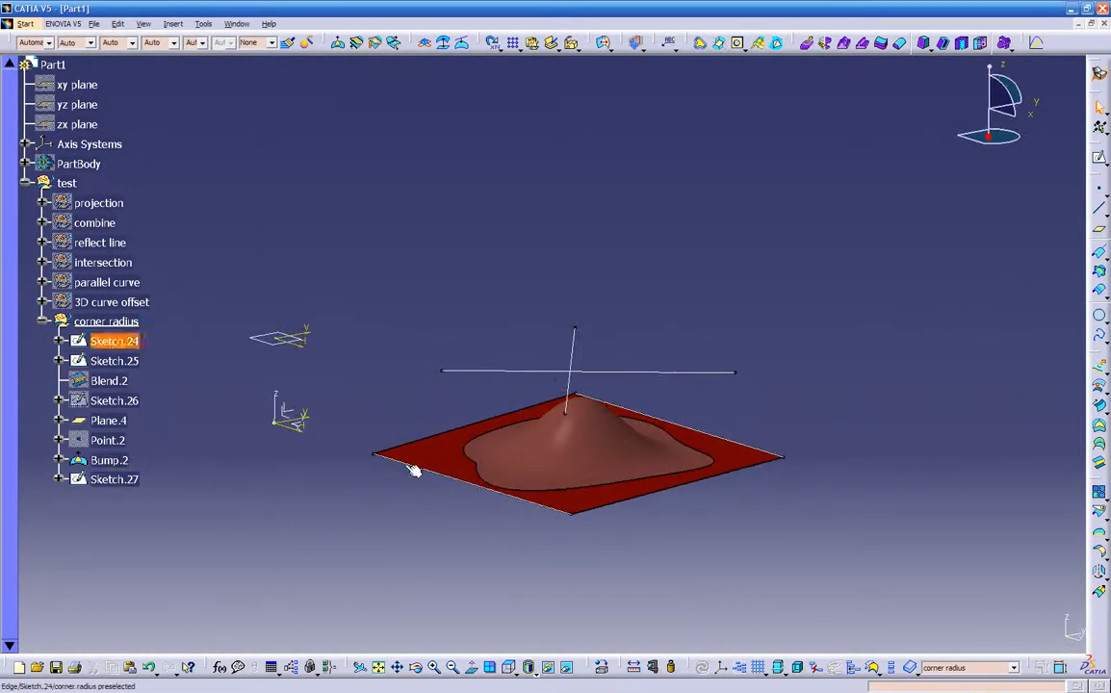
middle_drag(500, 500, 531, 361)
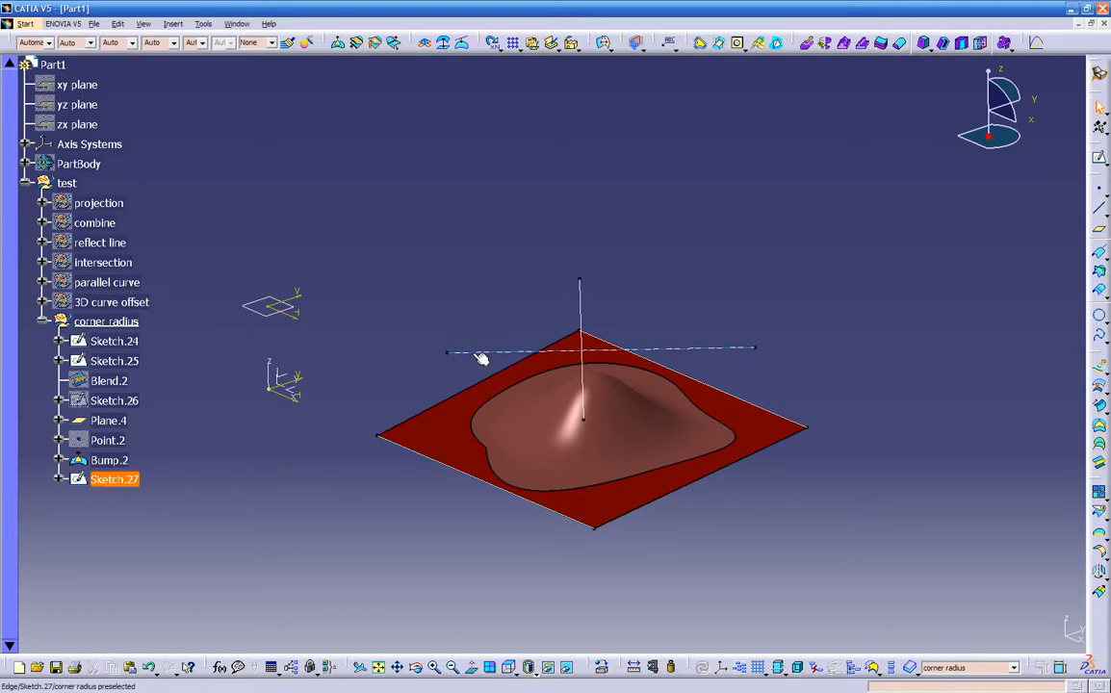
click(123, 479)
mouse_move(380, 554)
middle_down()
mouse_move(451, 587)
mouse_move(495, 636)
mouse_move(535, 496)
middle_up()
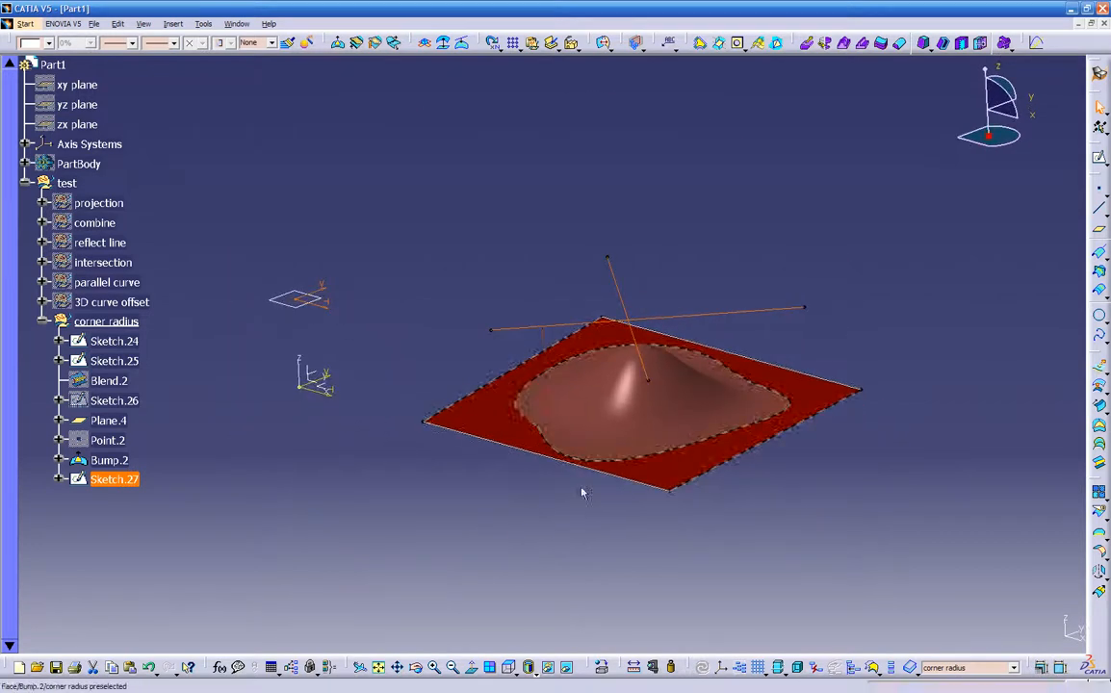
click(1098, 271)
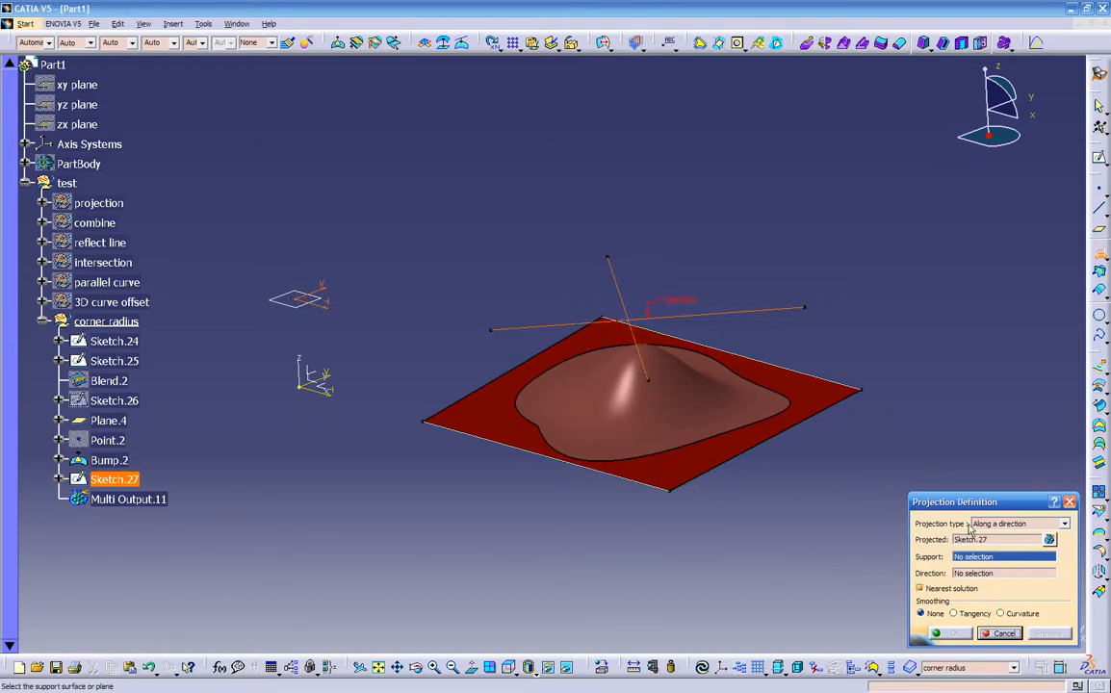
click(1018, 525)
click(1011, 545)
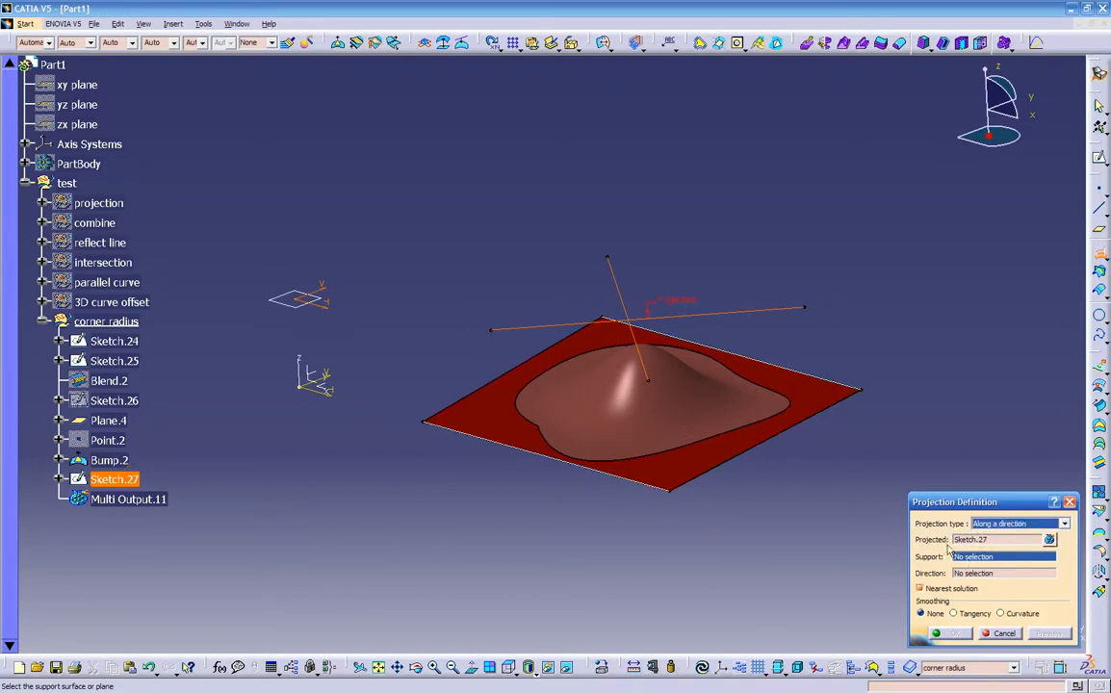
click(112, 462)
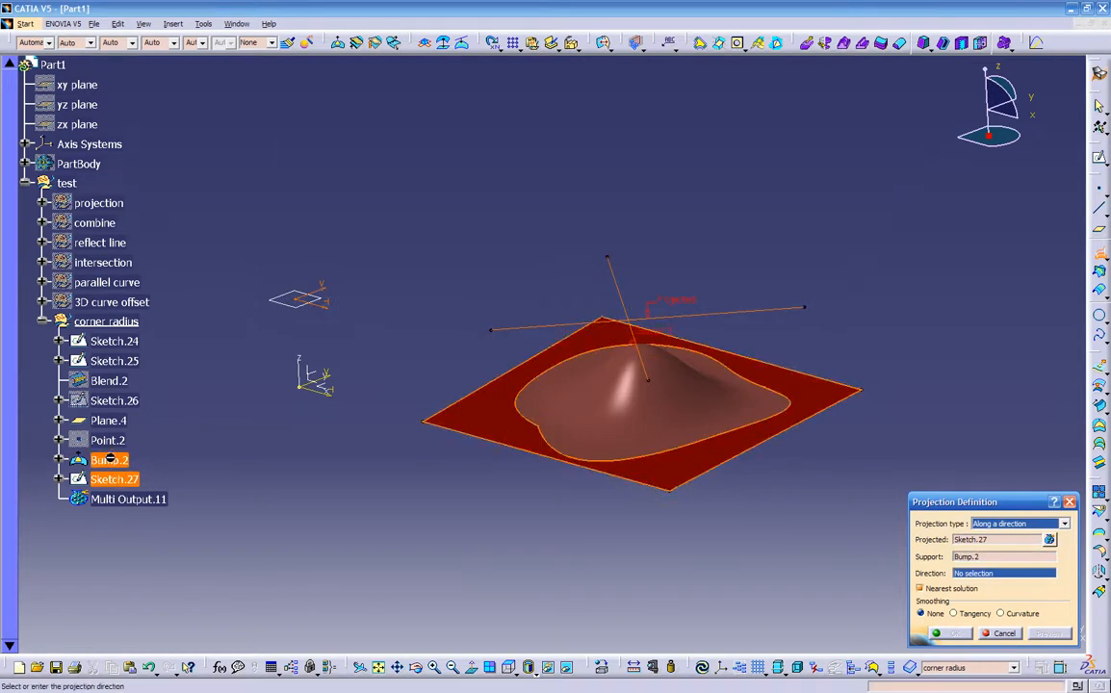
click(295, 307)
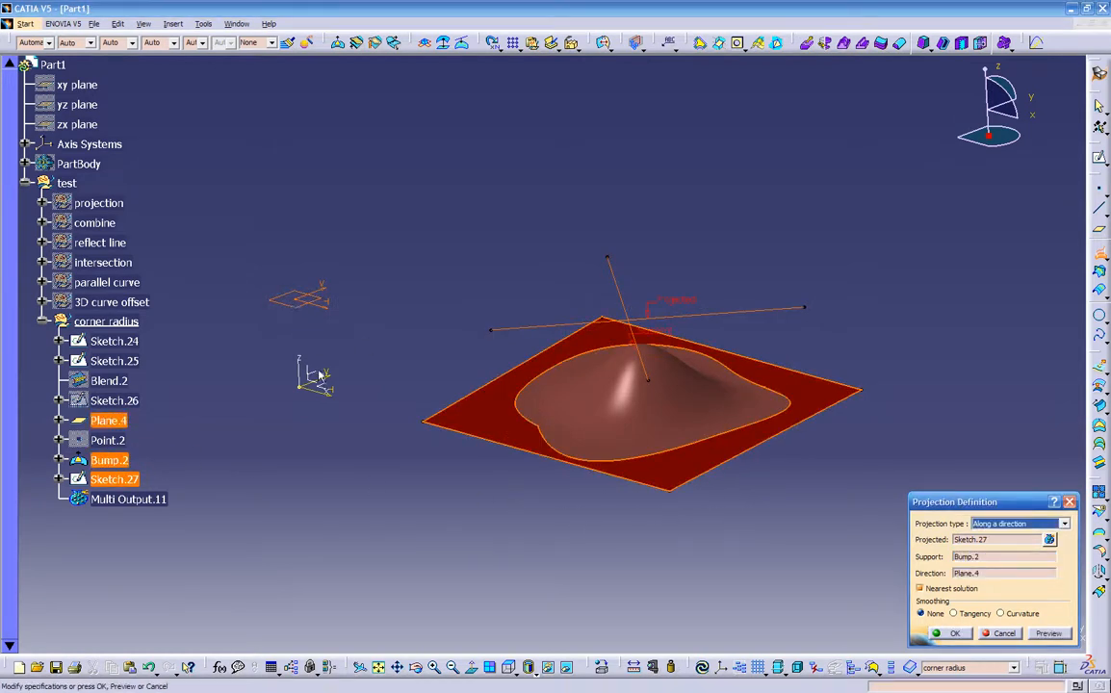
click(1043, 635)
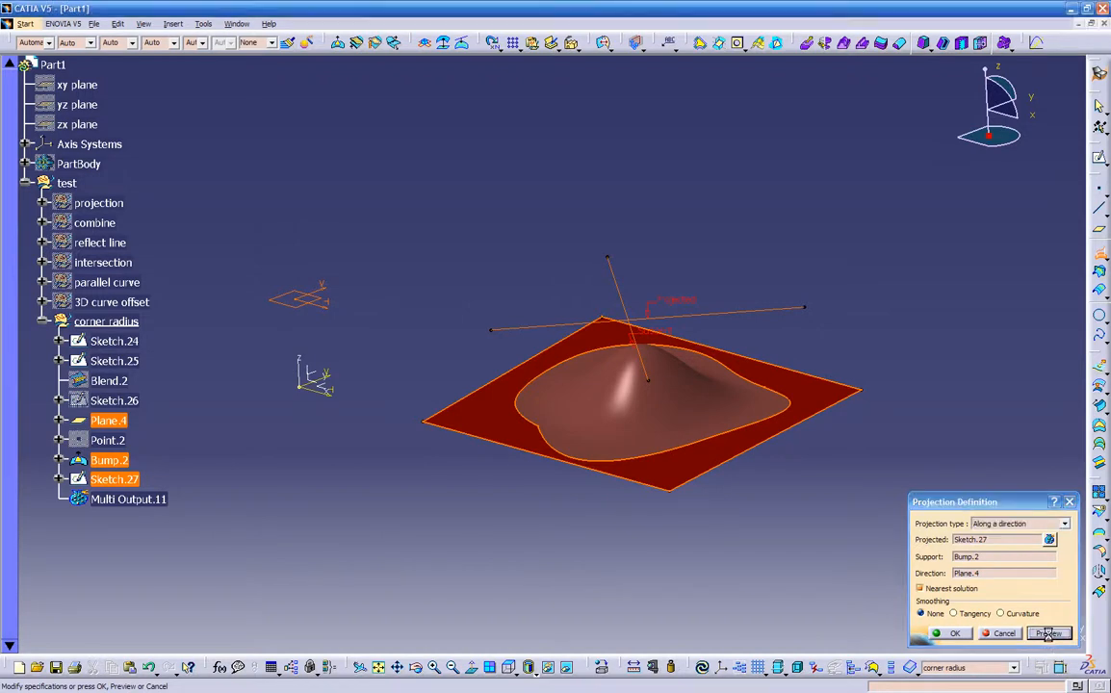
drag(753, 503, 649, 504)
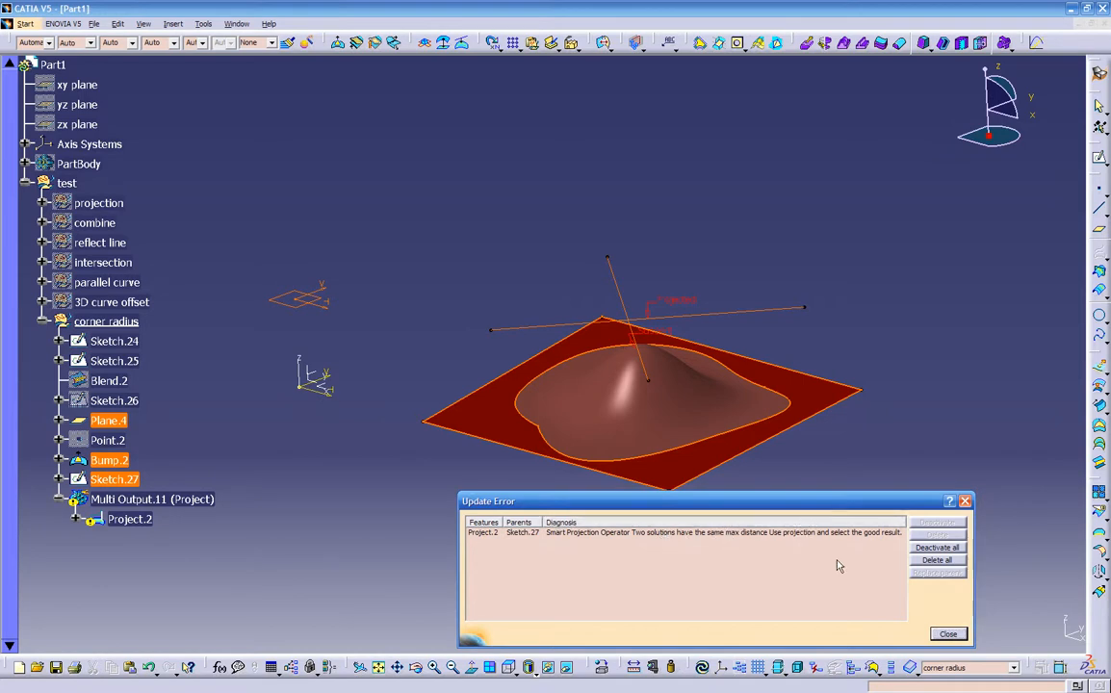
click(946, 634)
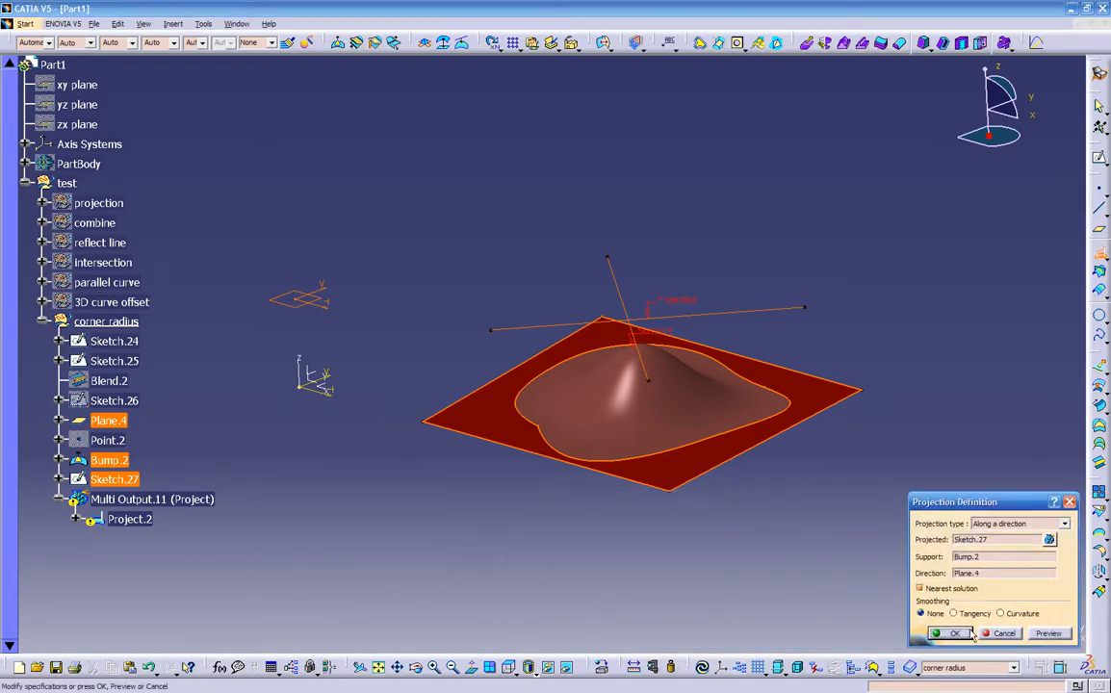
Turn off Nearest solution for the projection, complete it, and keep all the sub-elements
click(1047, 633)
middle_drag(847, 558, 565, 426)
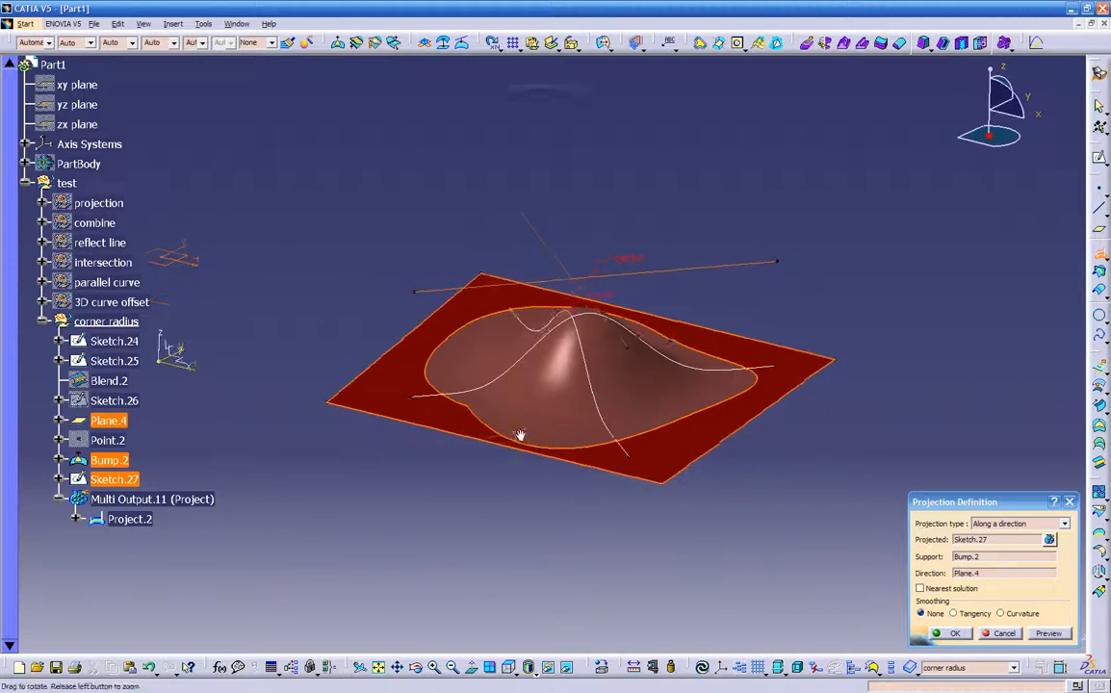
click(947, 634)
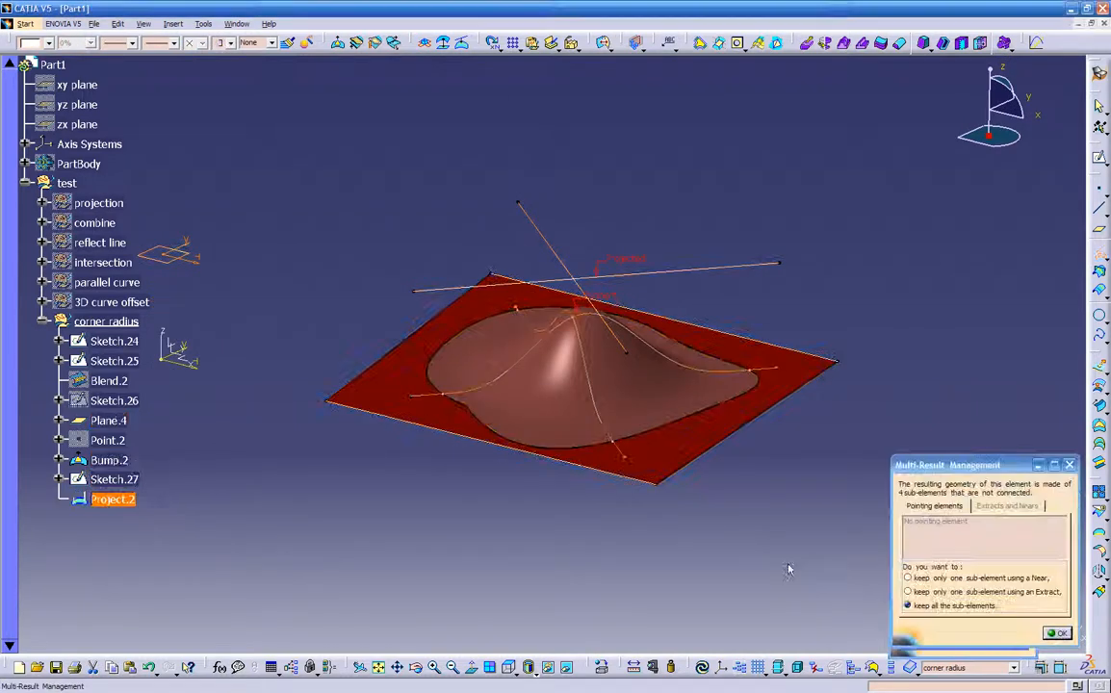
click(1056, 633)
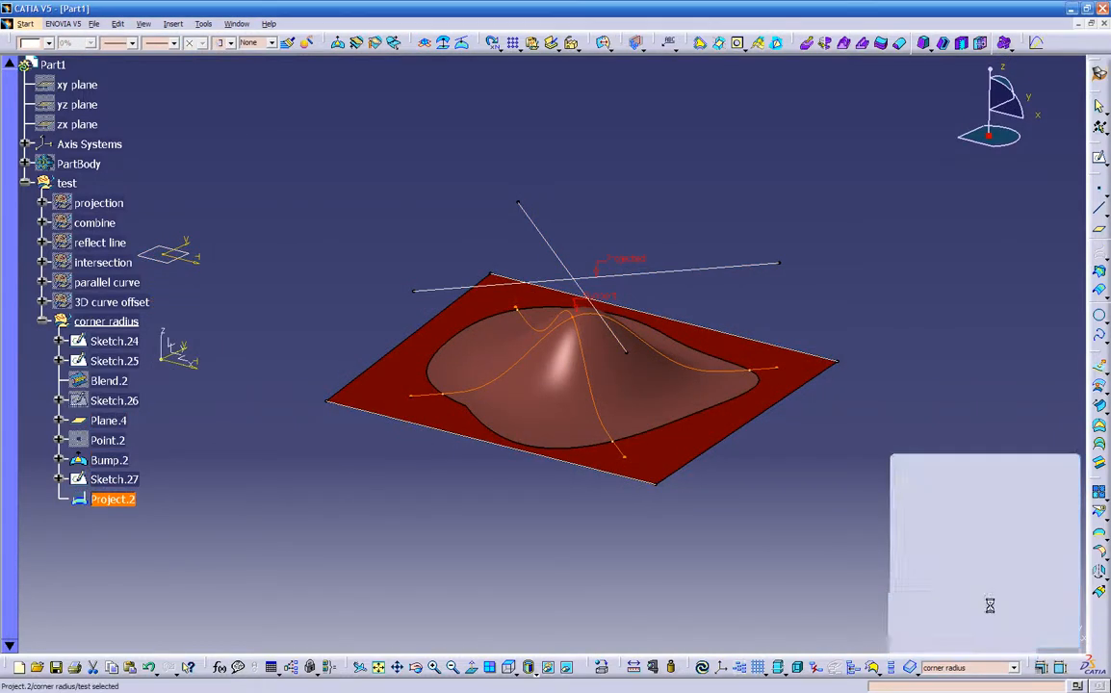
click(560, 519)
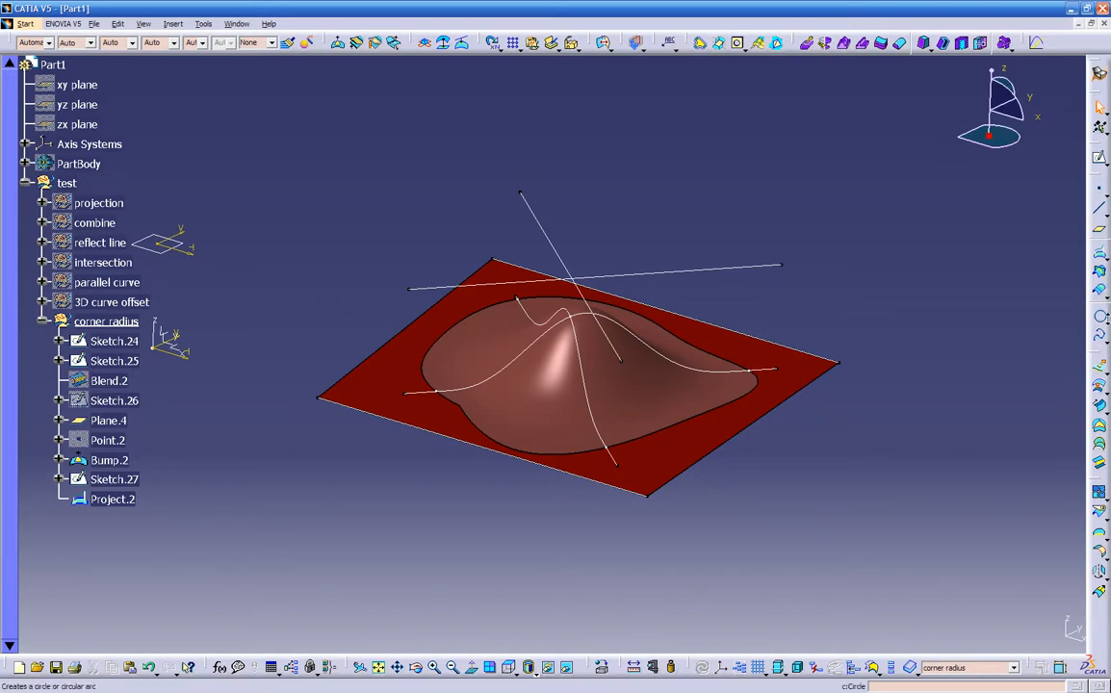
click(1102, 319)
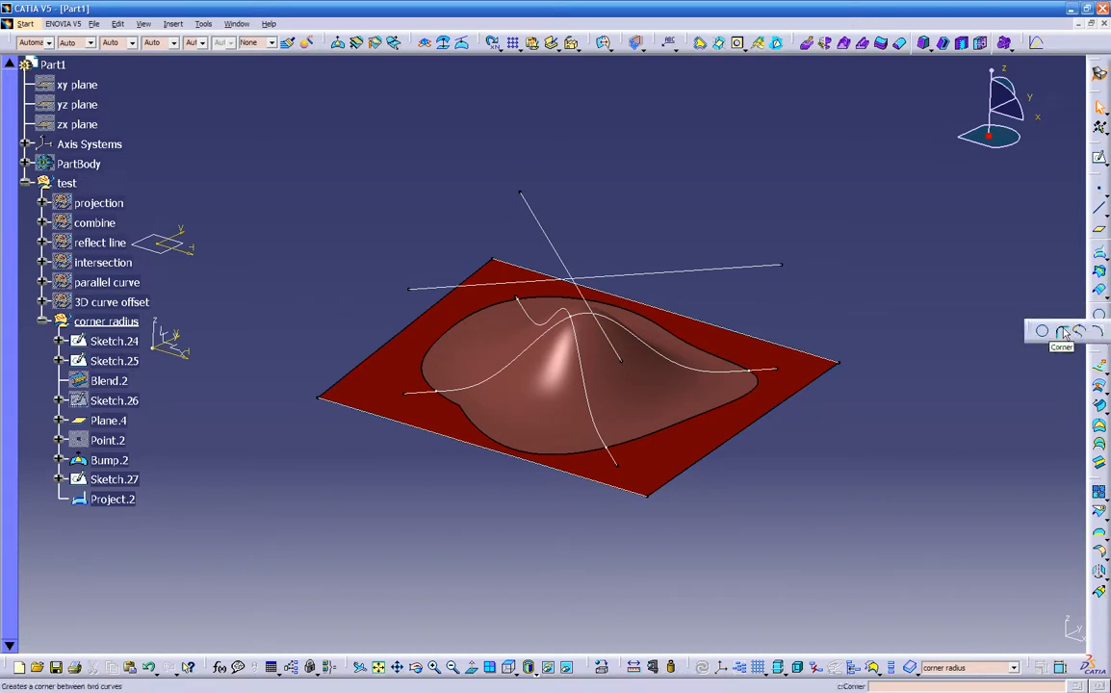
click(1062, 332)
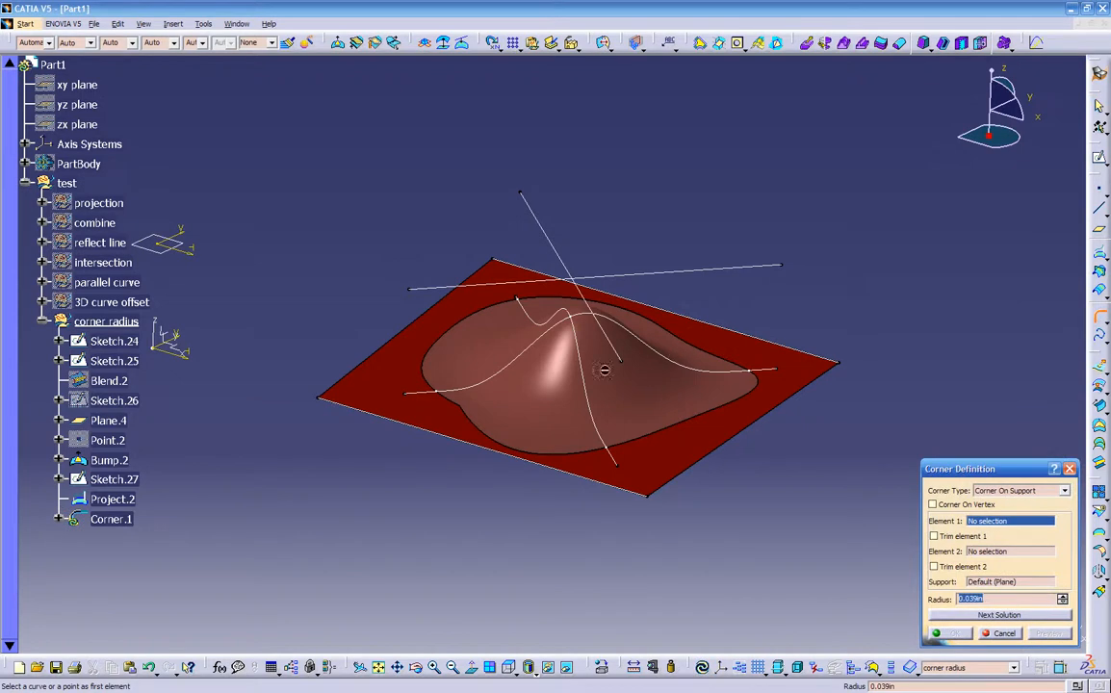
click(579, 364)
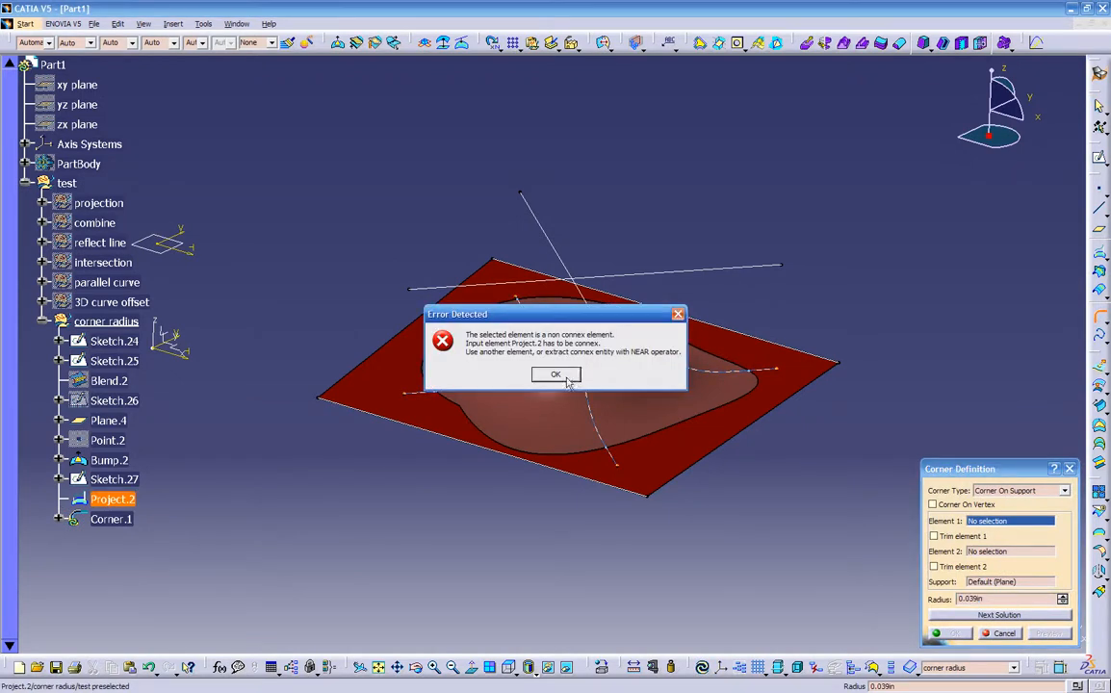
click(557, 374)
click(1004, 633)
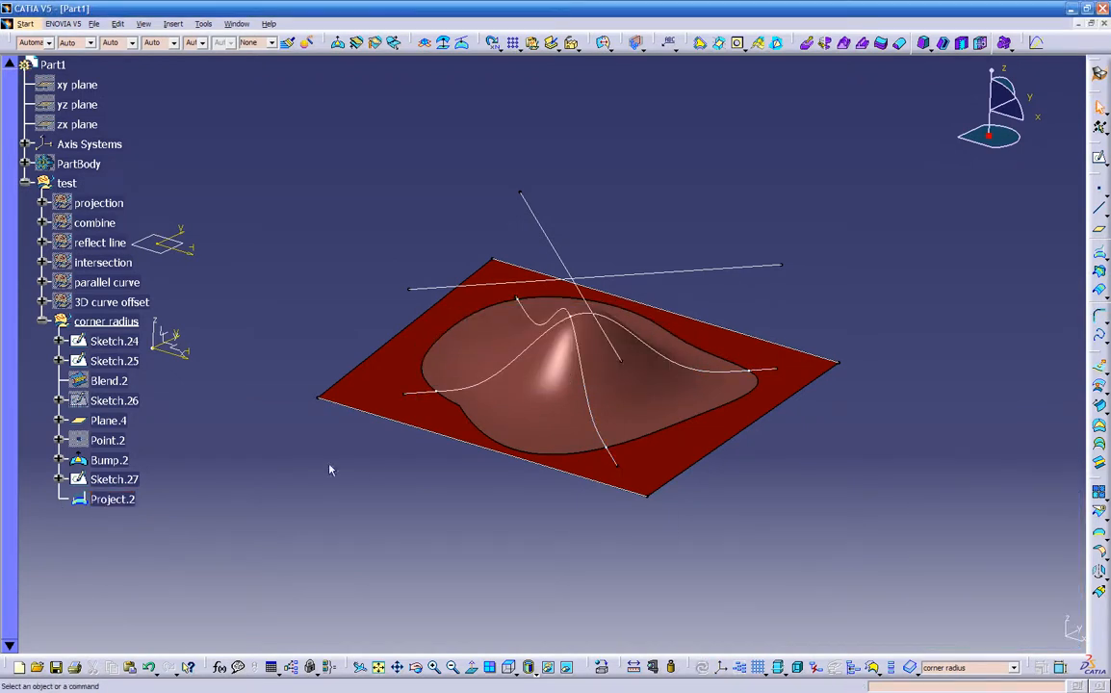
Hide the sketch with the two crossing lines above the bump
click(118, 498)
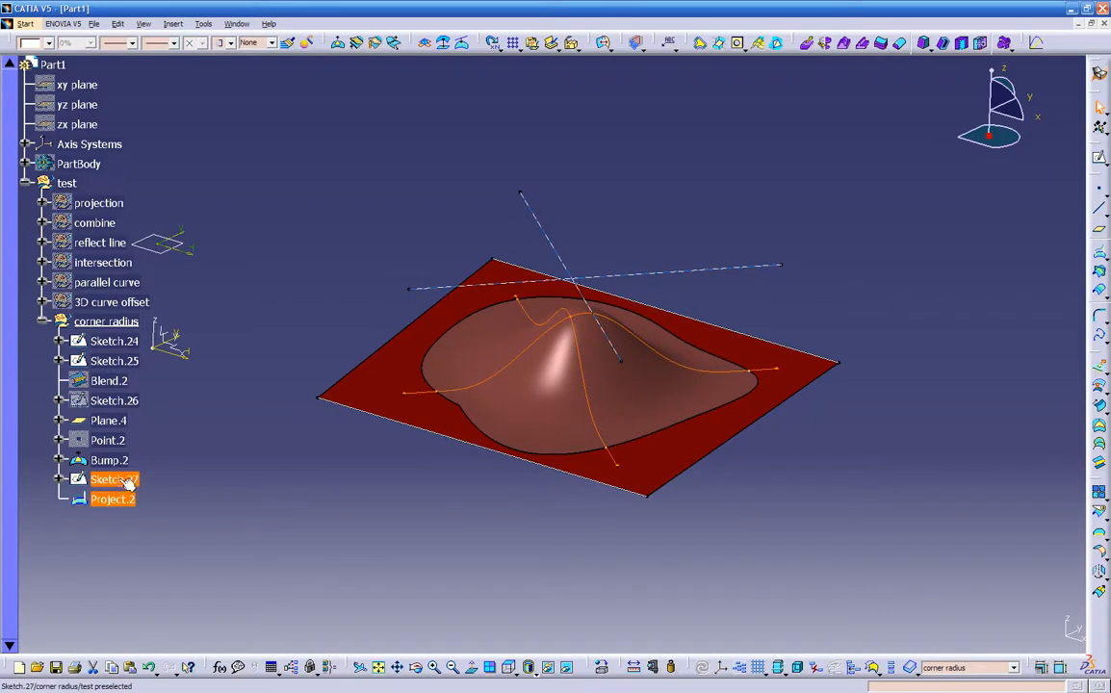
click(123, 478)
right_click(124, 478)
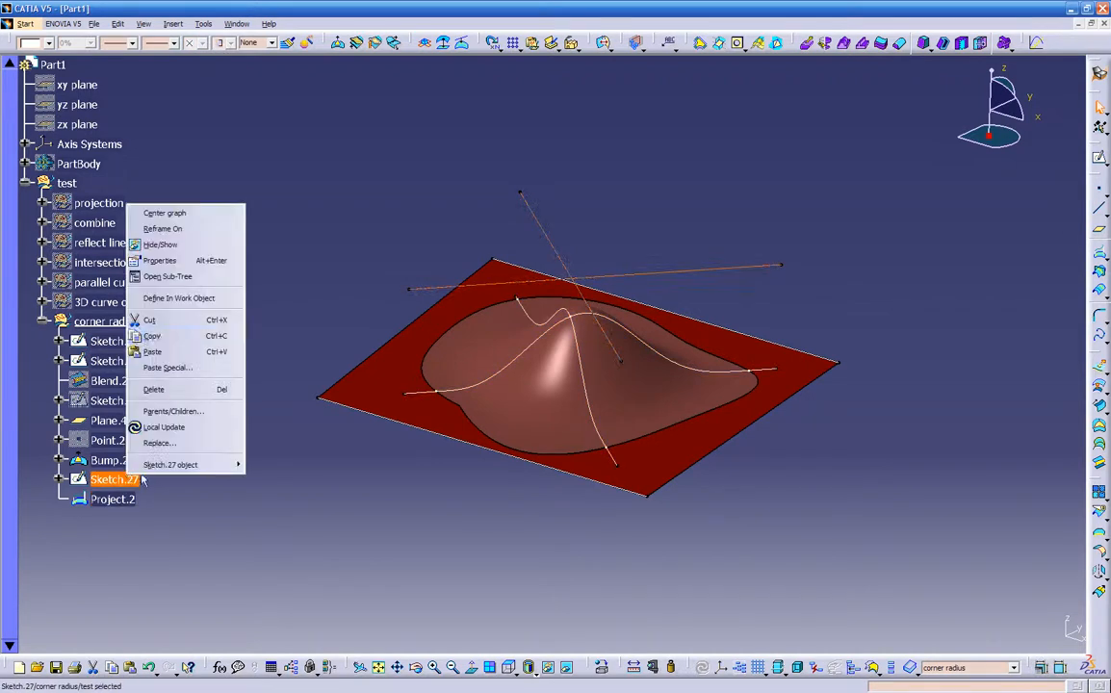
click(202, 249)
middle_drag(338, 470, 373, 446)
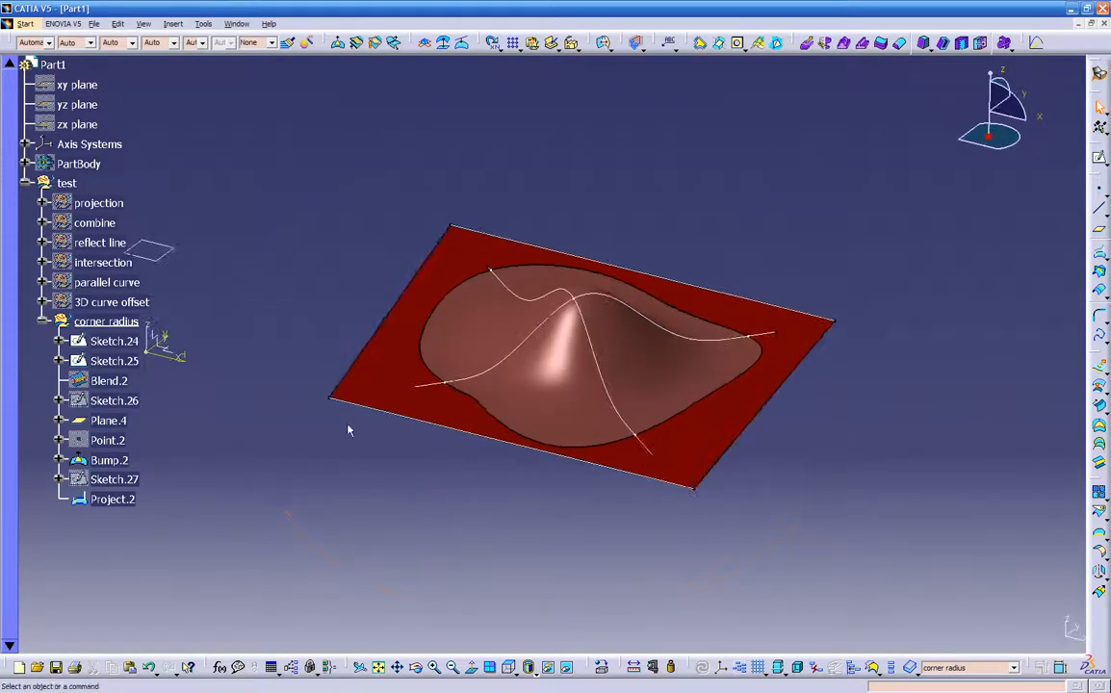
Disassemble the projected curves into separate curves using the Domains Only mode
click(113, 499)
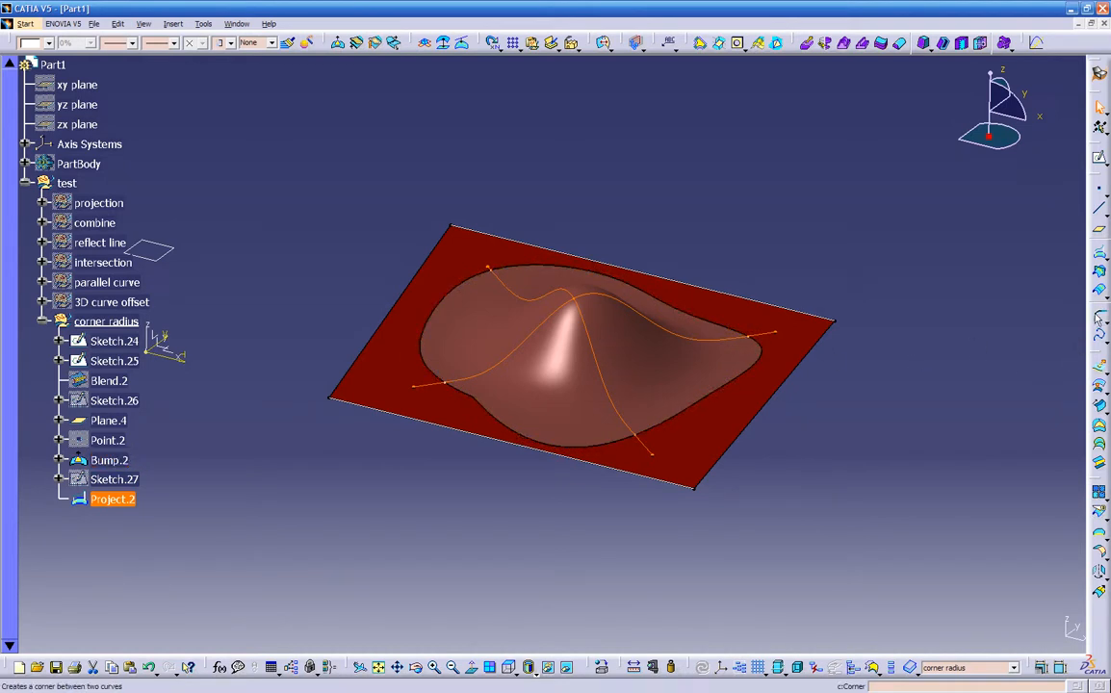
click(571, 310)
ctrl+click(559, 325)
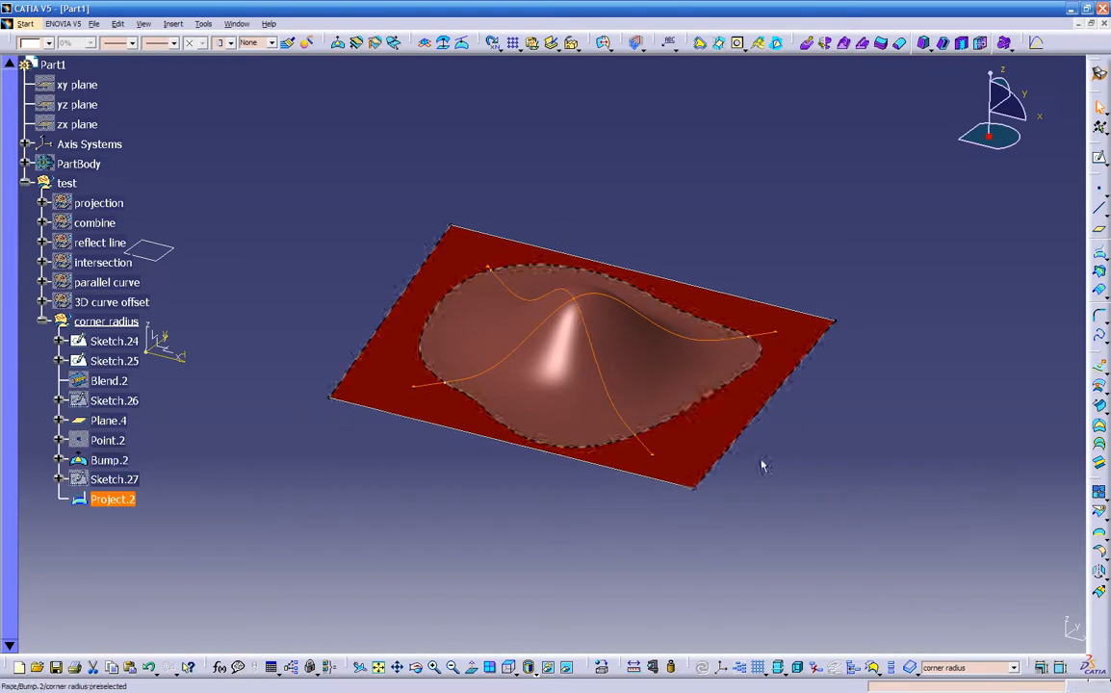
double_click(124, 499)
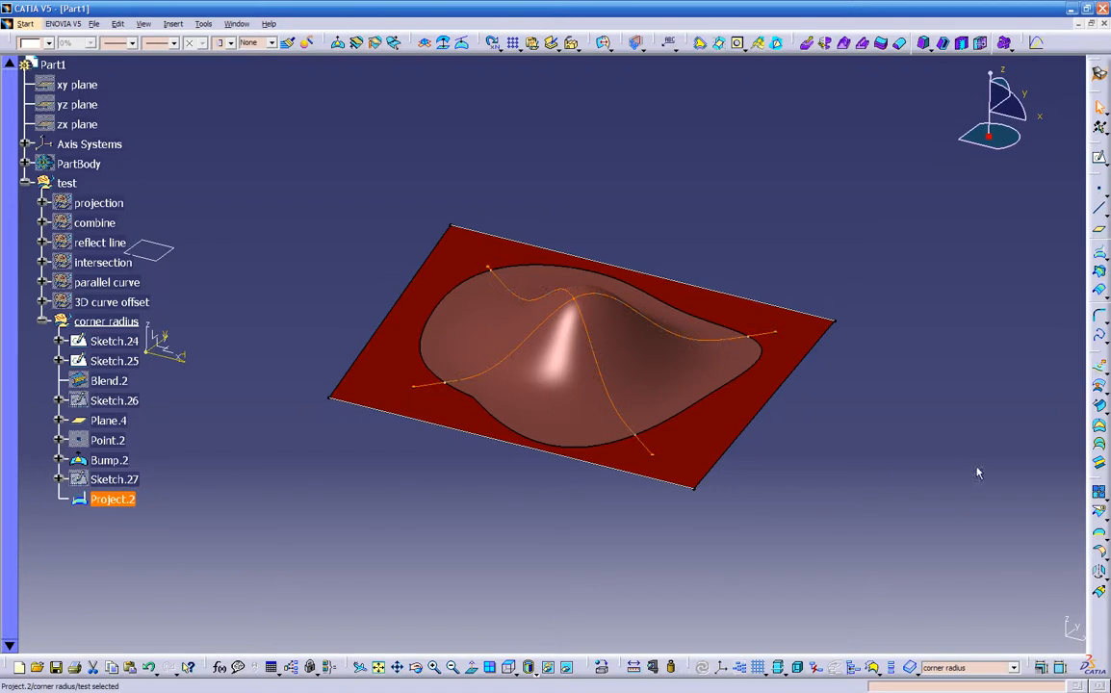
click(1100, 513)
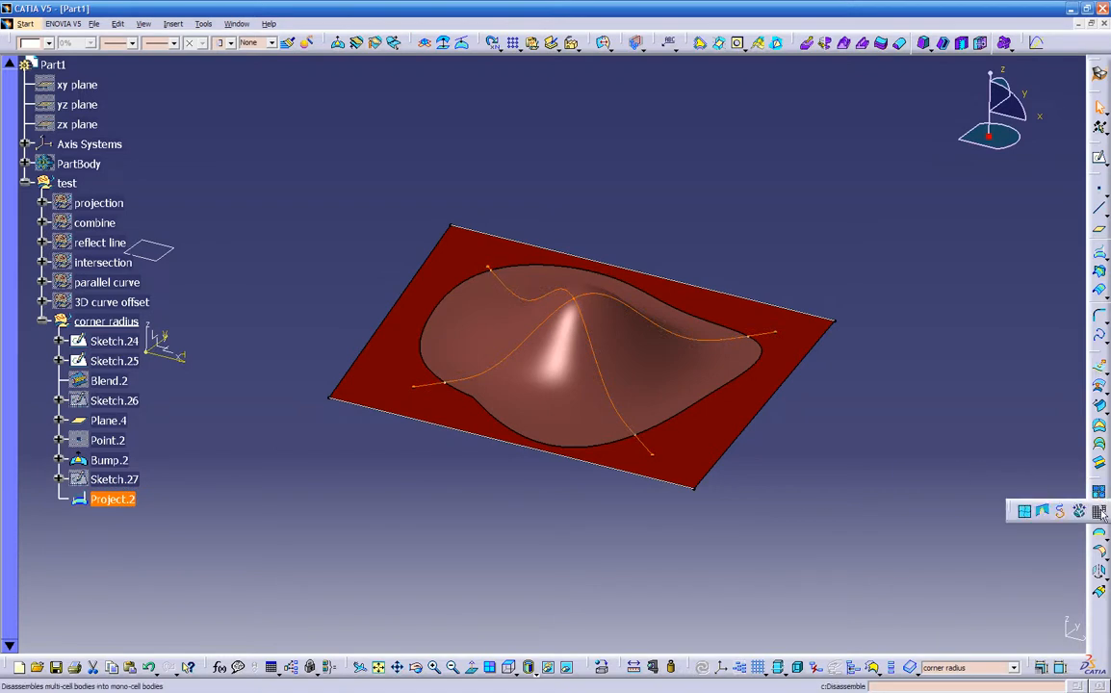
click(1099, 512)
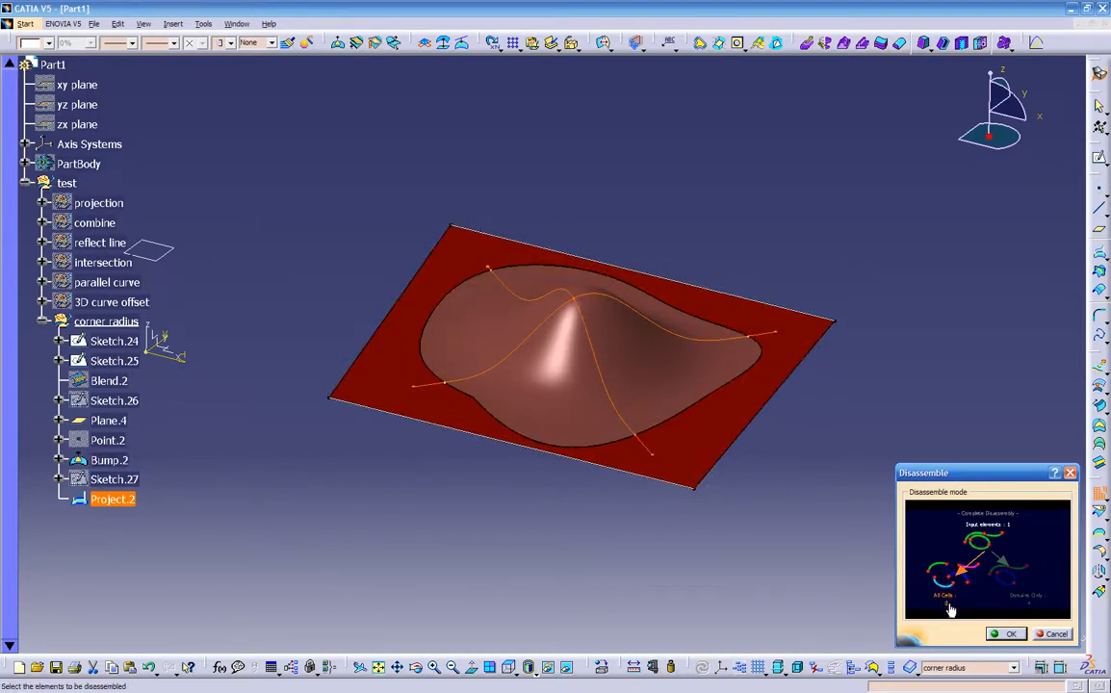
click(1021, 589)
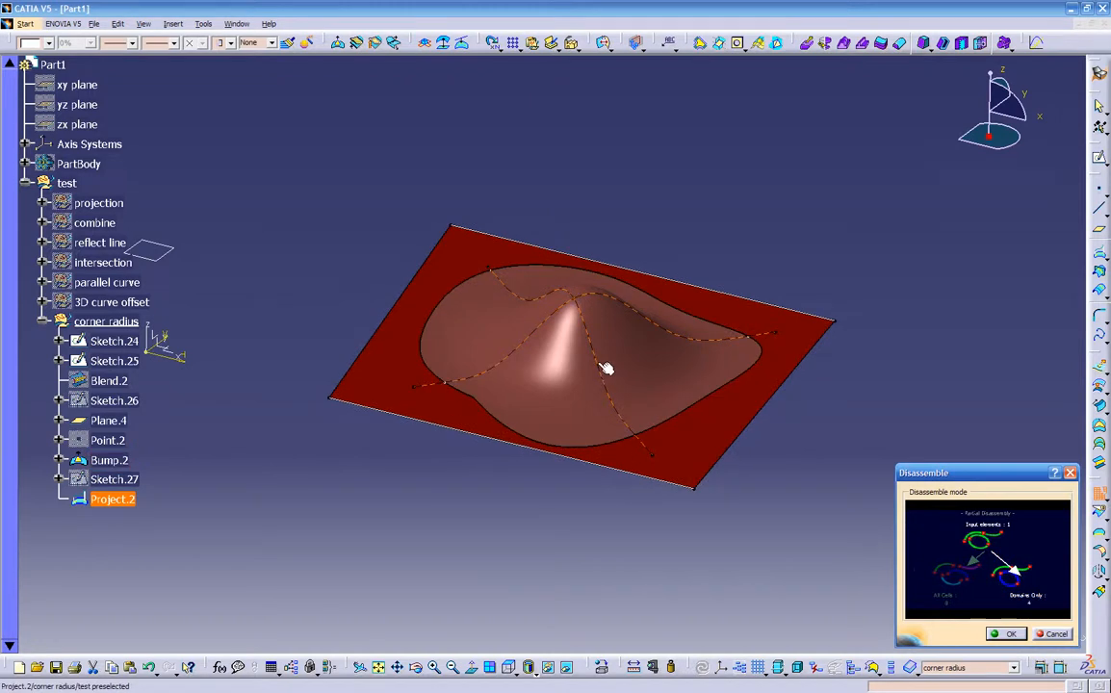
click(1005, 633)
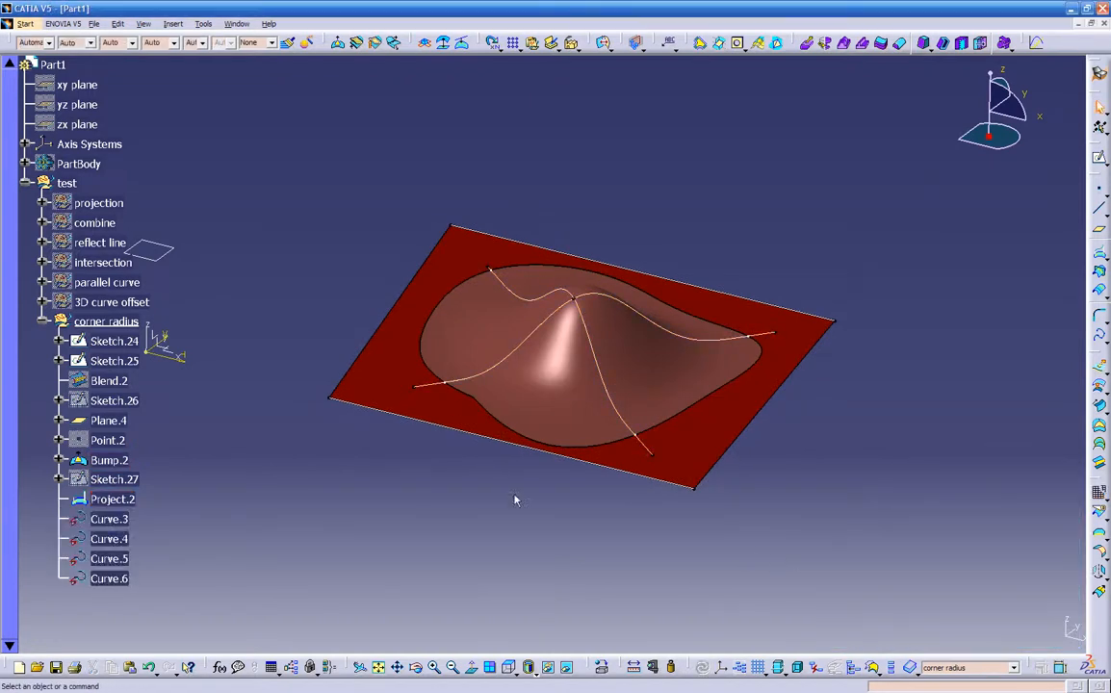
Hide the original projection Project.2 so only the disassembled curves remain shown on the bump
click(113, 498)
right_click(115, 498)
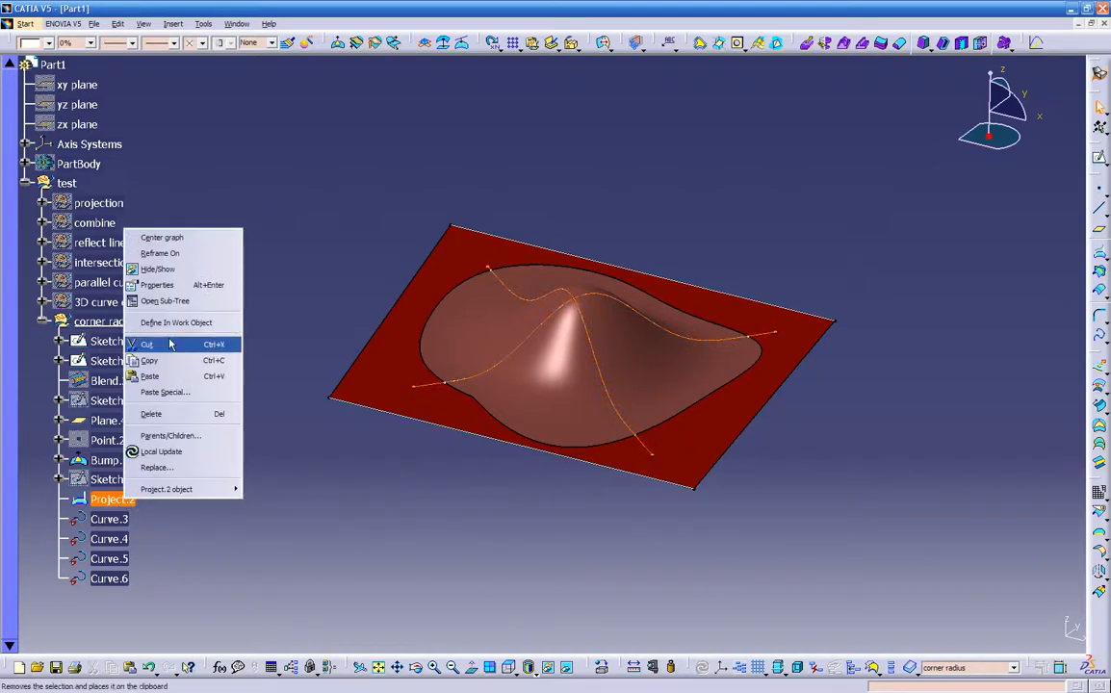
click(188, 270)
middle_drag(455, 497, 526, 427)
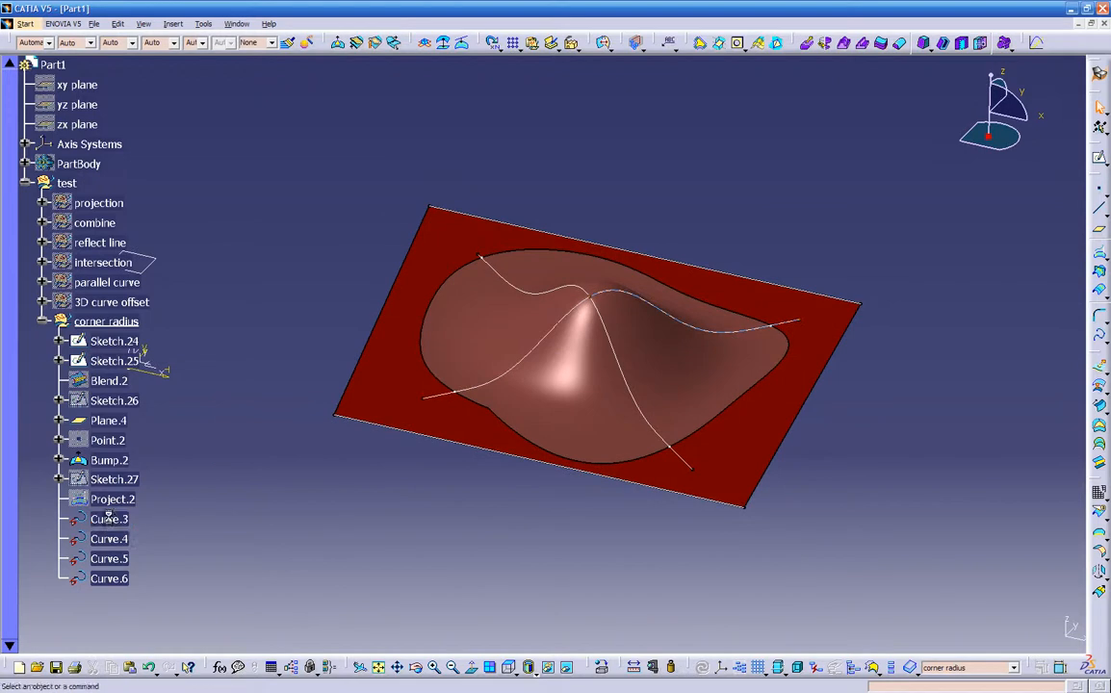
Identify the disassembled curves and color Curve.3 and Curve.5 dark green with a heavier line weight
click(118, 580)
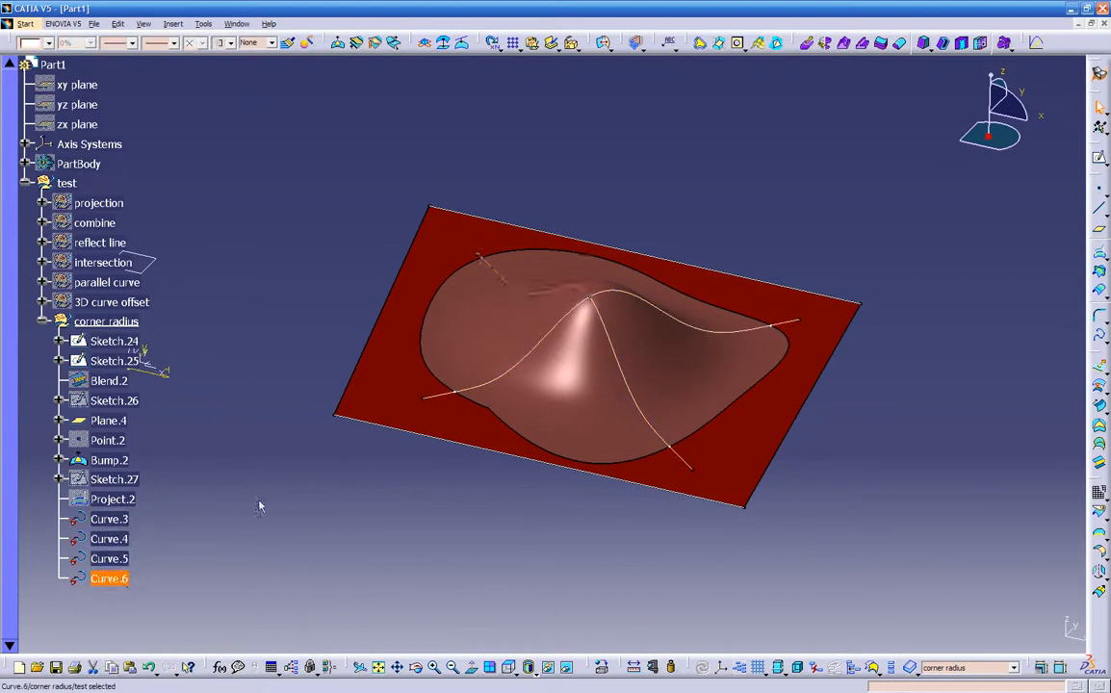
click(123, 543)
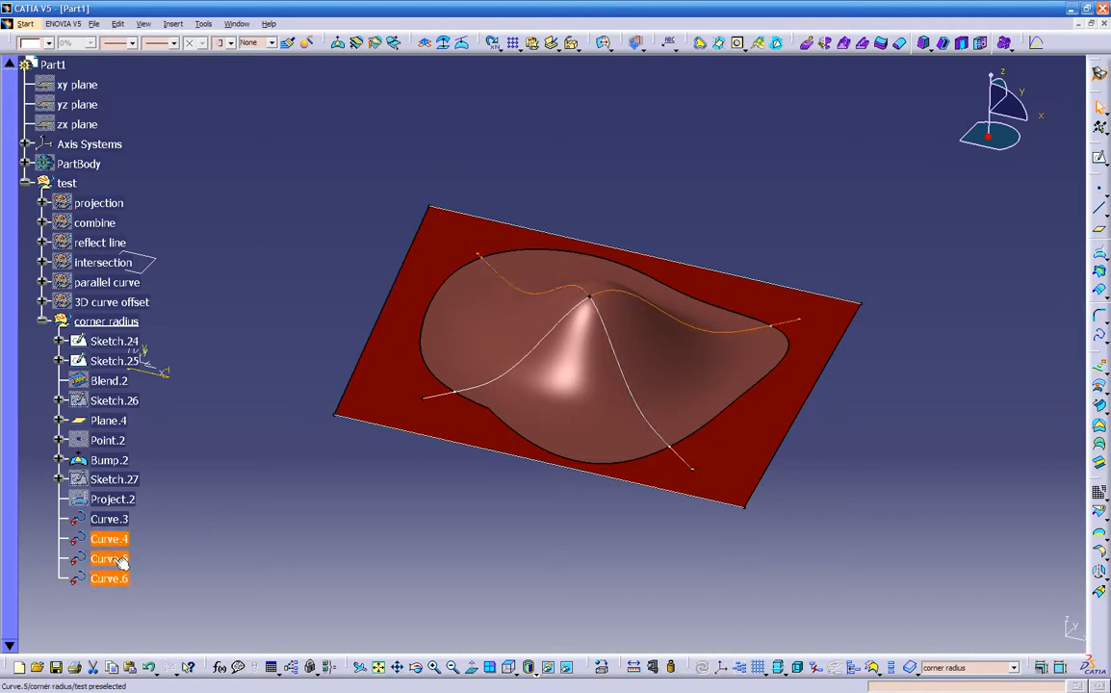
ctrl+click(114, 519)
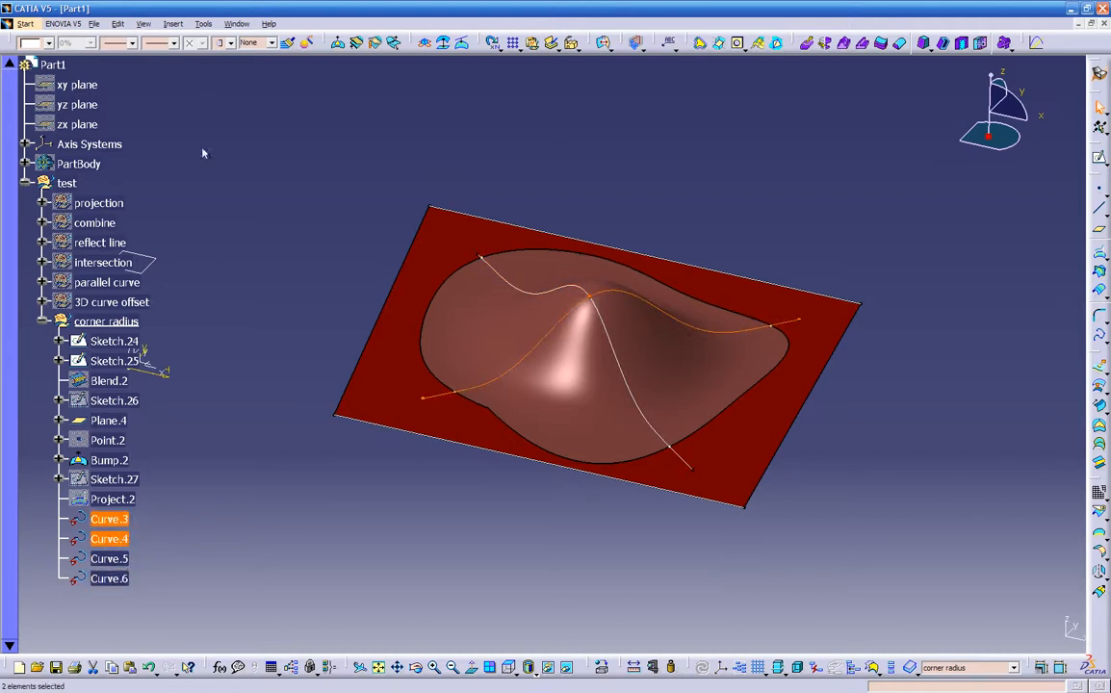
click(107, 560)
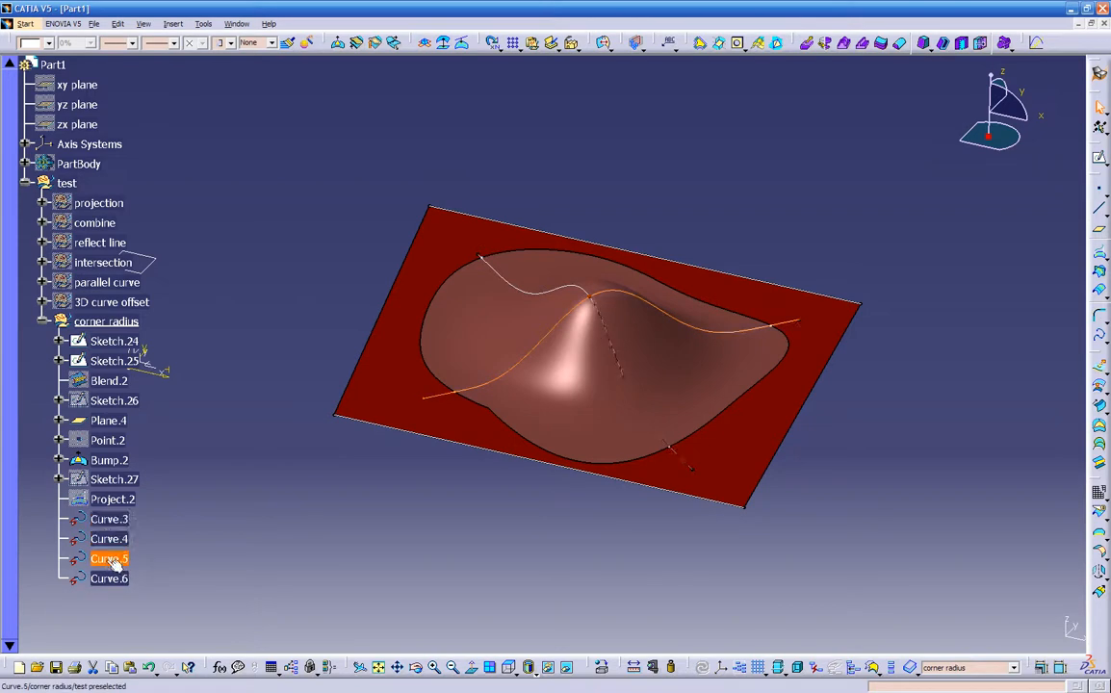
ctrl+click(113, 520)
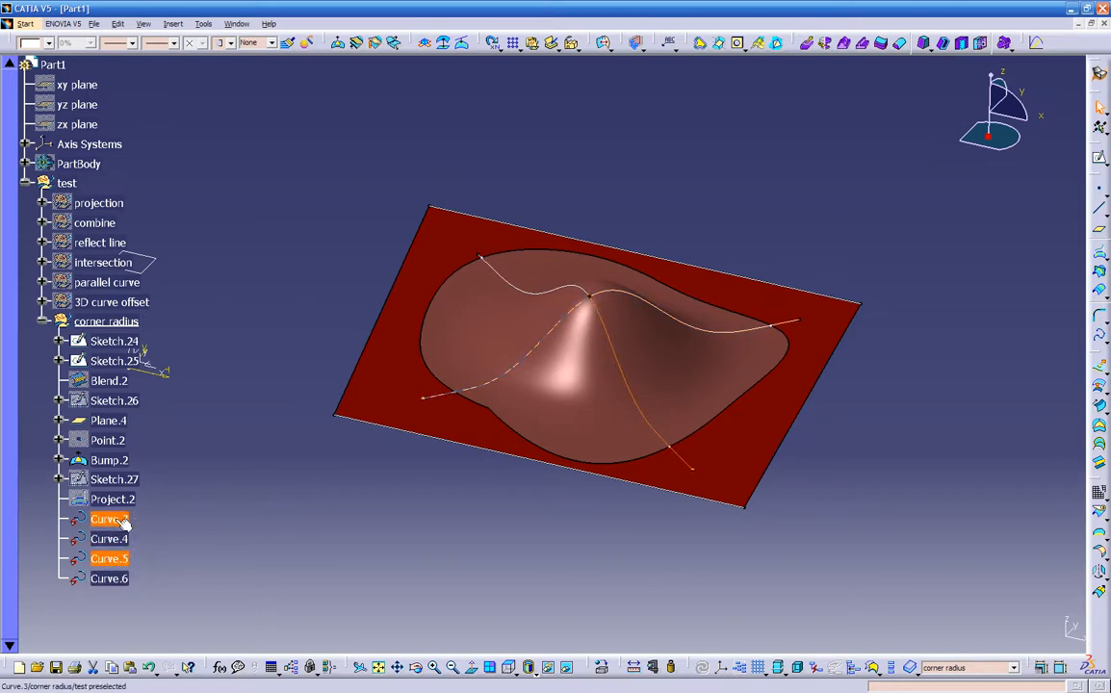
click(48, 43)
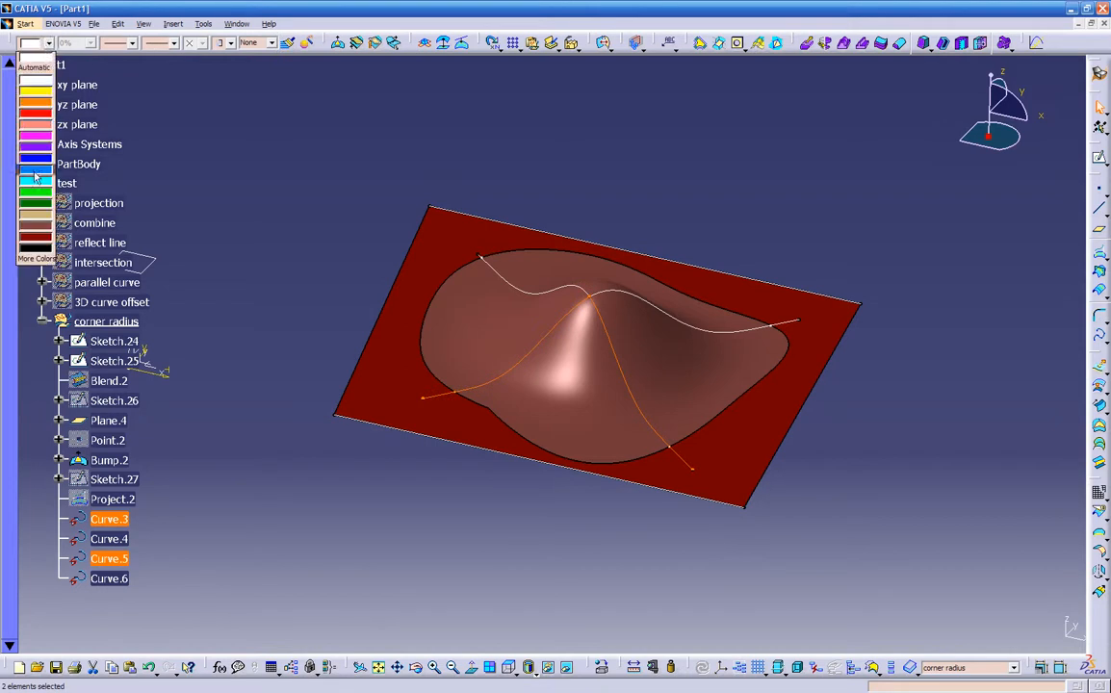
click(36, 196)
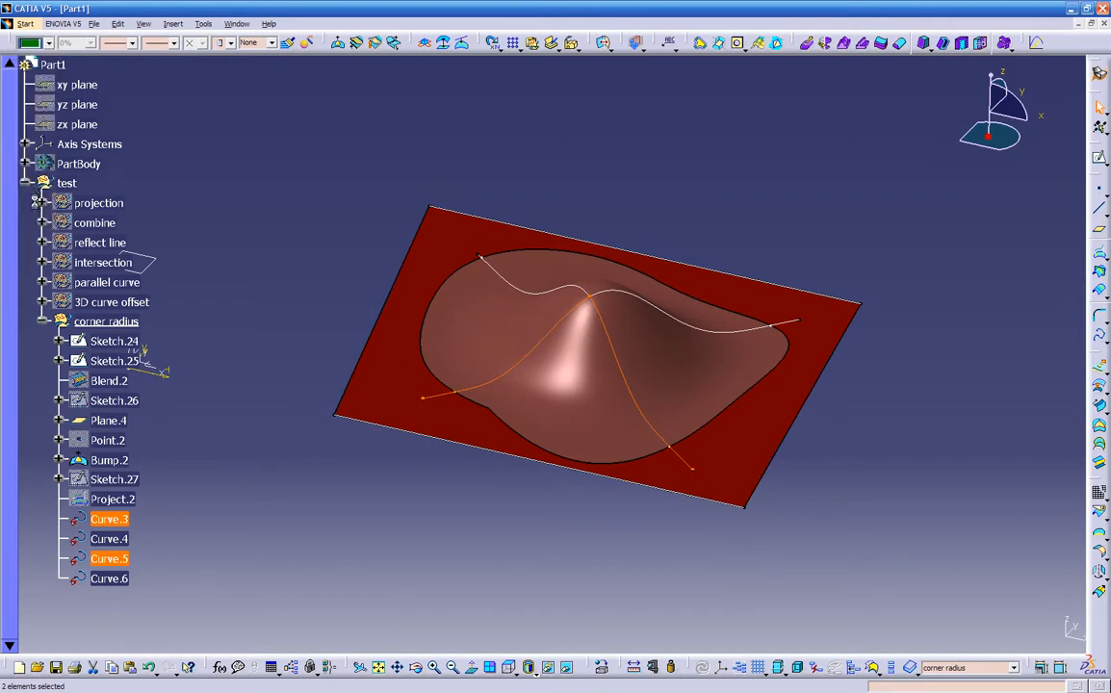
click(134, 44)
click(120, 68)
click(263, 136)
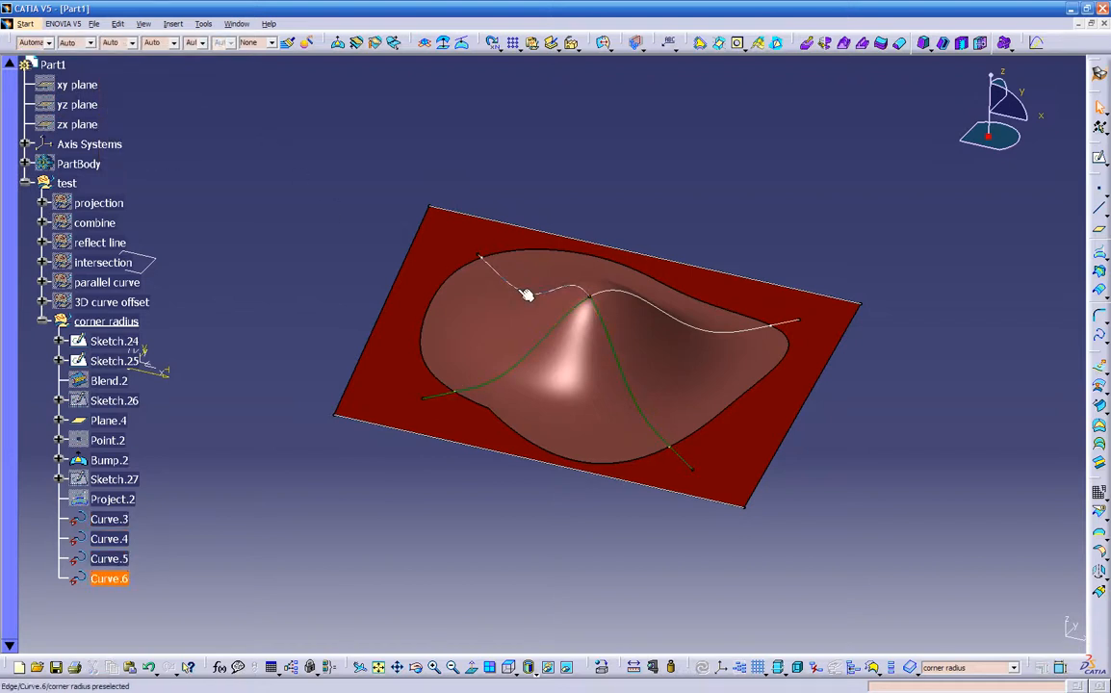
Color Curve.4 and Curve.6 blue and set their line thickness to 0.7 mm
click(117, 521)
click(111, 577)
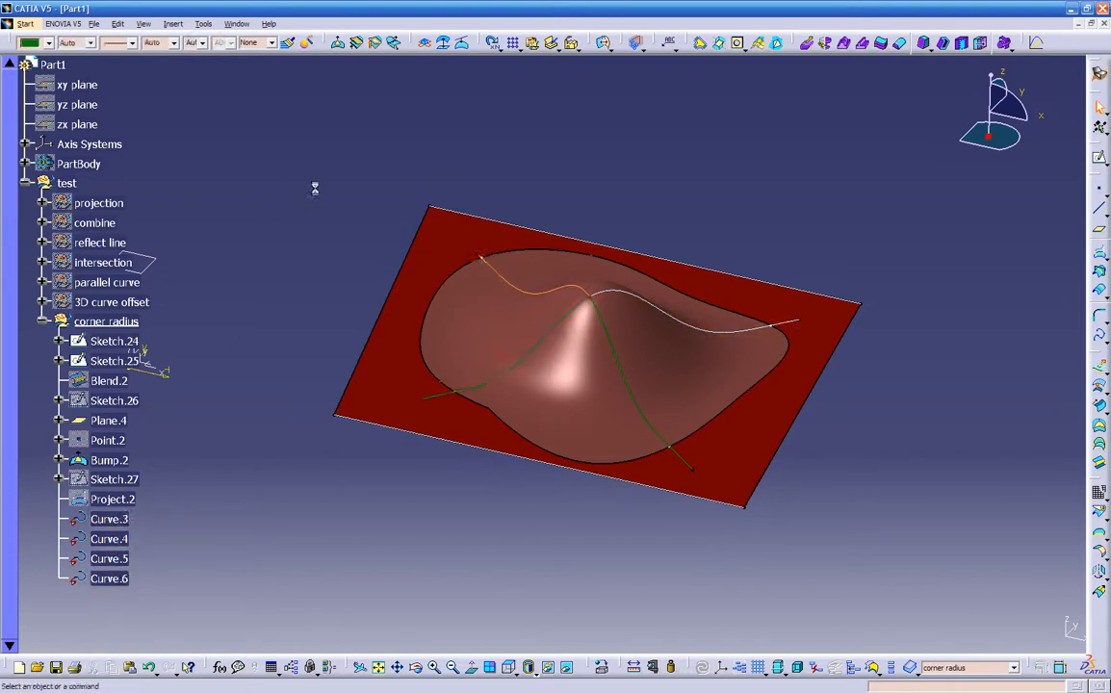
ctrl+click(616, 294)
click(48, 42)
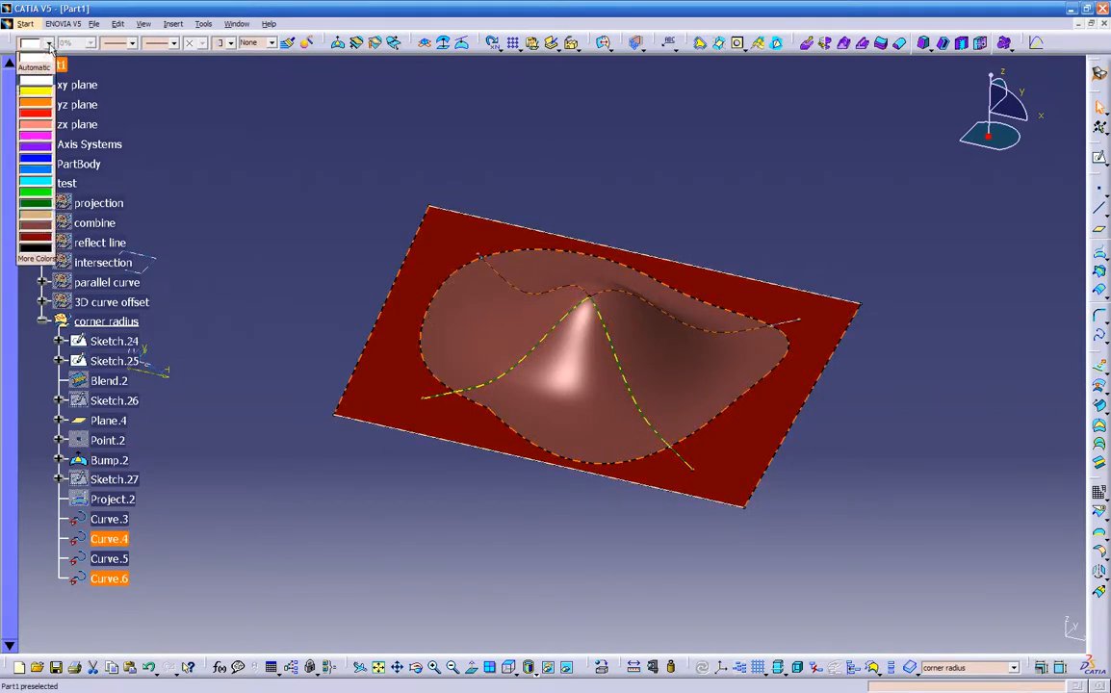
click(35, 156)
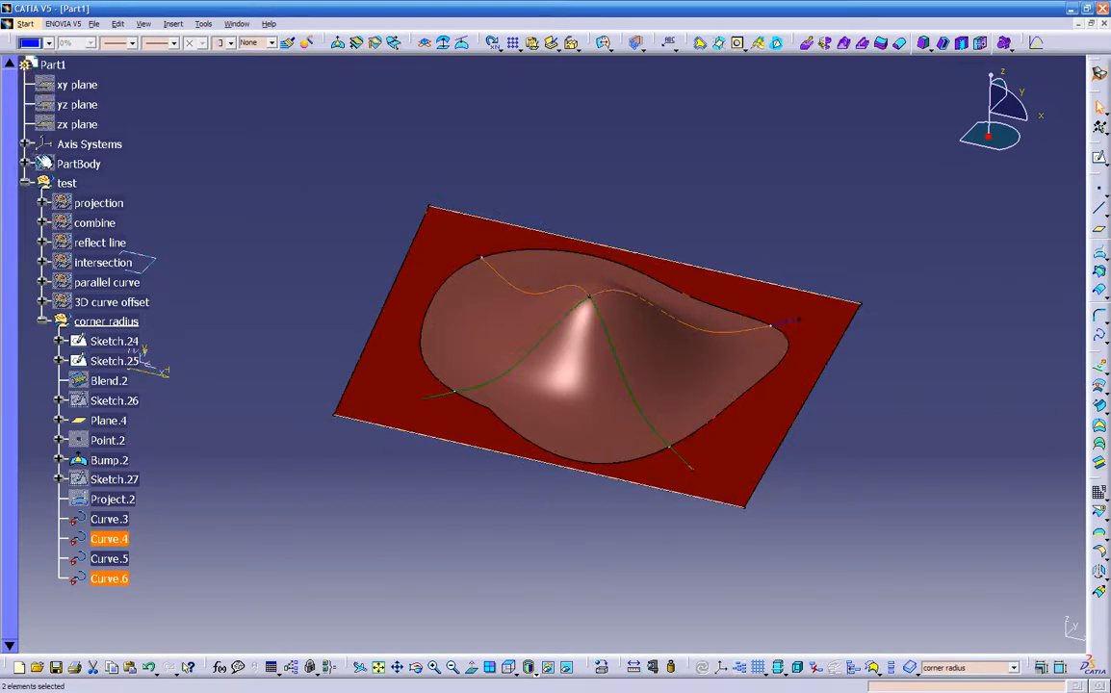
click(115, 43)
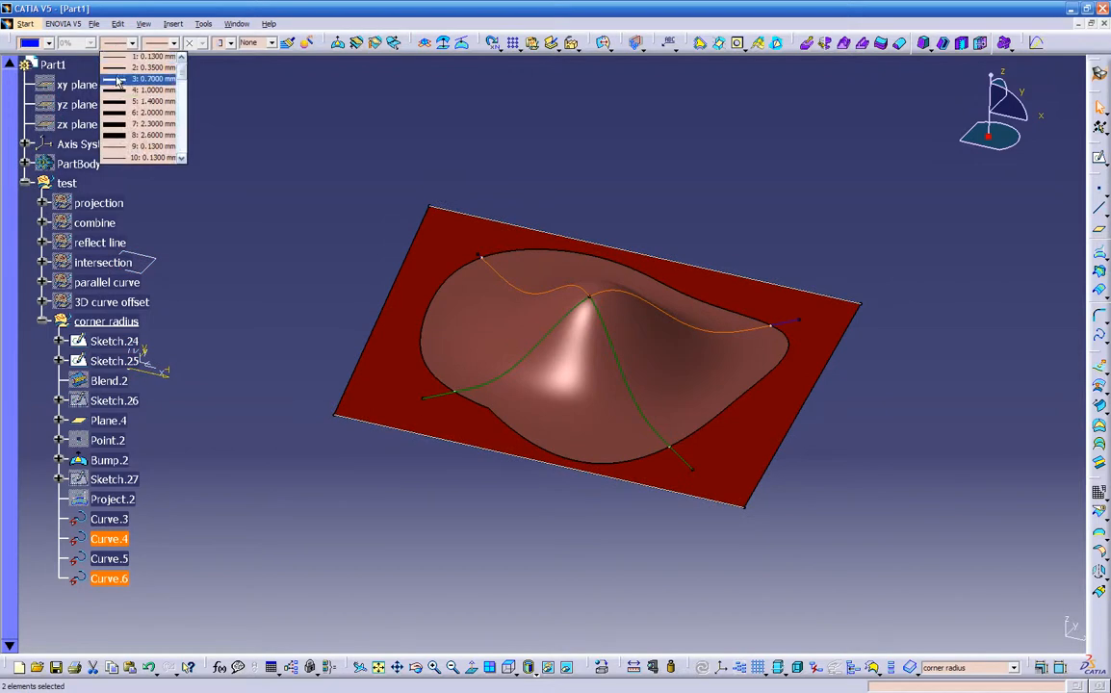
click(135, 85)
click(289, 212)
Start a Corner between blue Curve.4 and green Curve.5, set its type to 3D Corner, and preview it
middle_drag(389, 451, 412, 442)
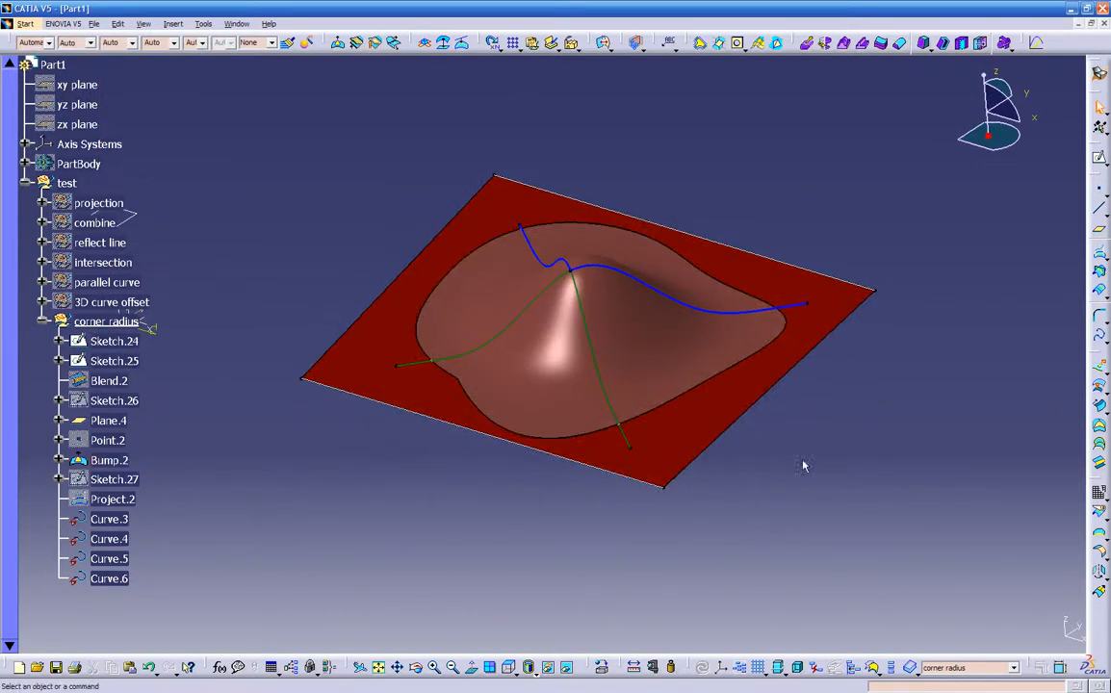
click(1098, 315)
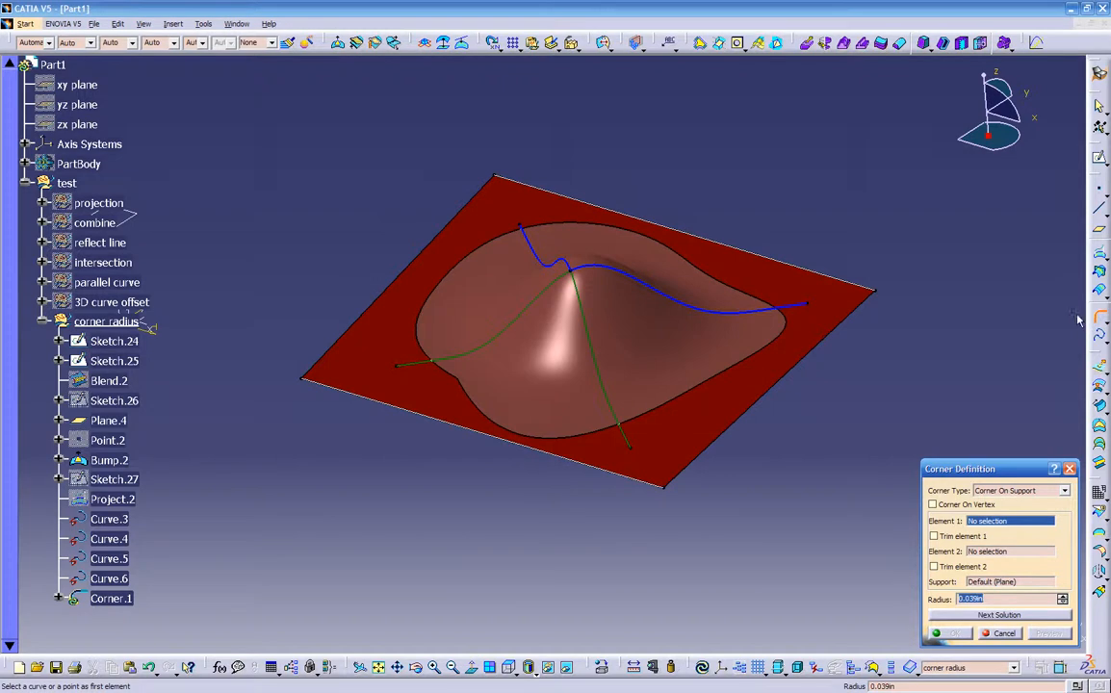
click(657, 286)
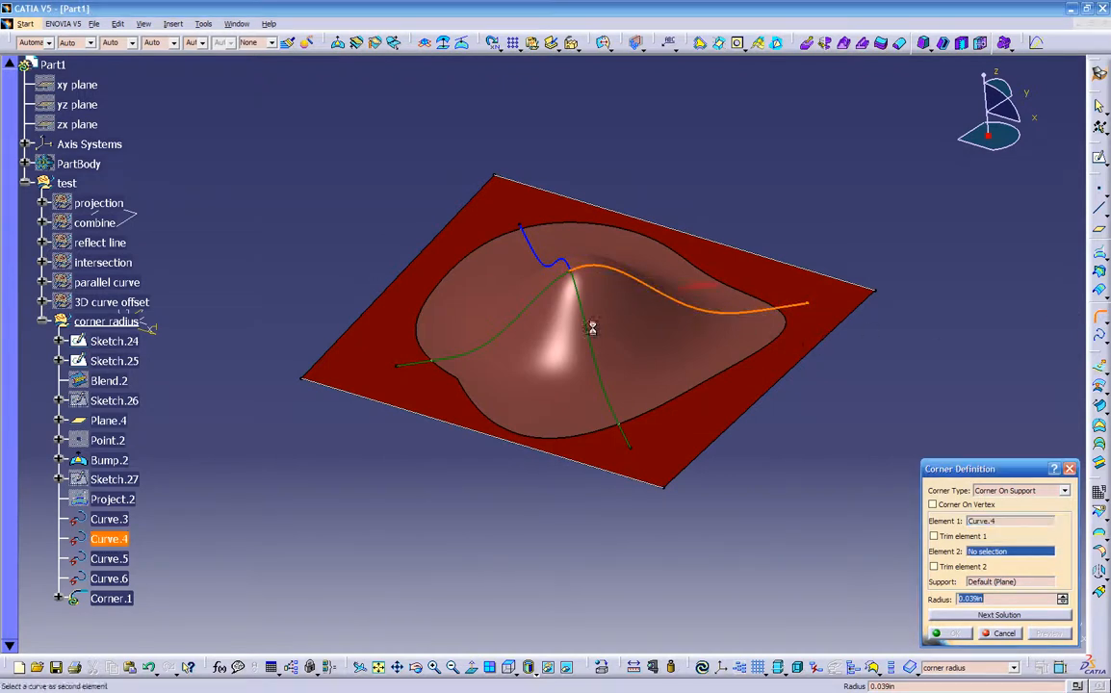
click(592, 327)
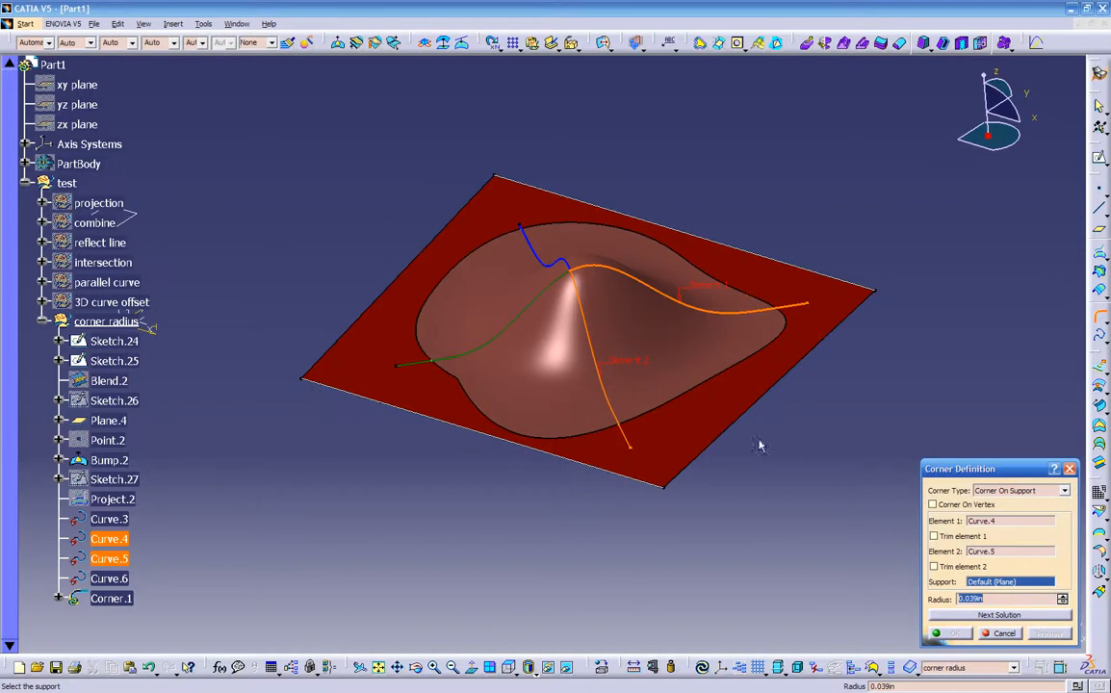
middle_drag(729, 524, 616, 606)
click(997, 492)
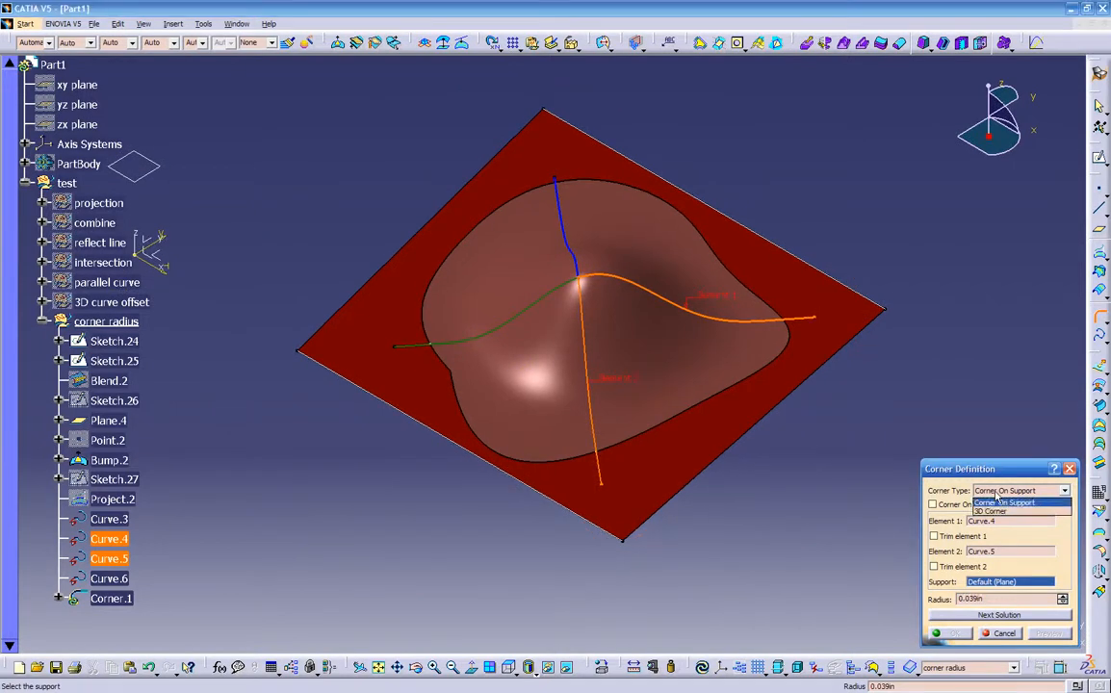
click(992, 511)
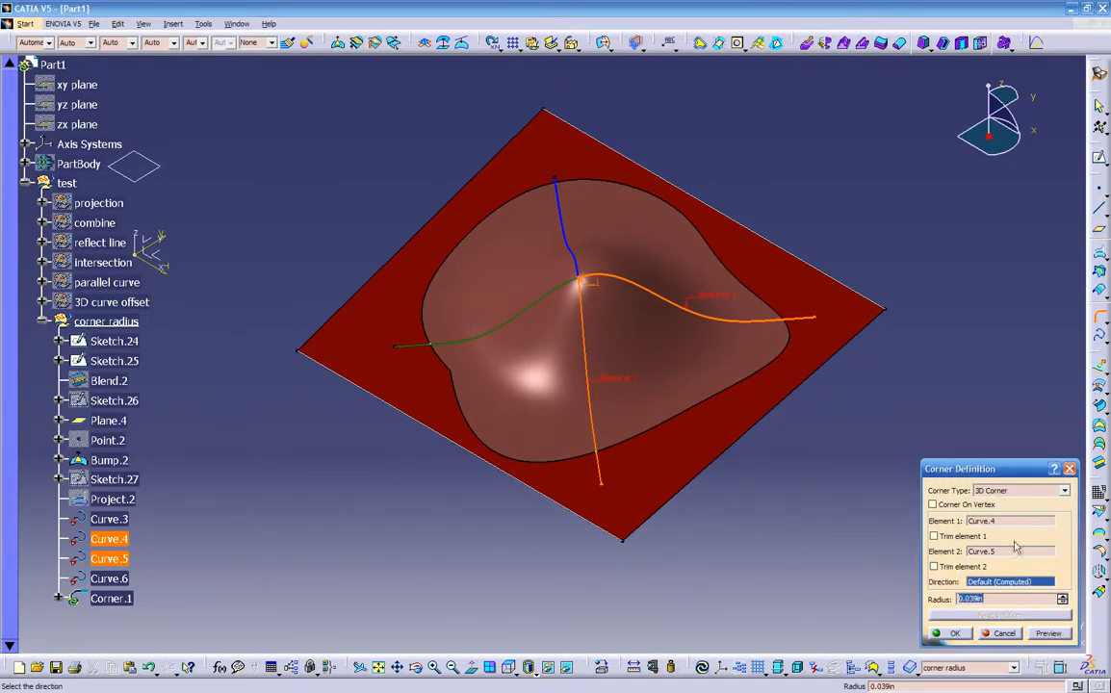
click(1063, 637)
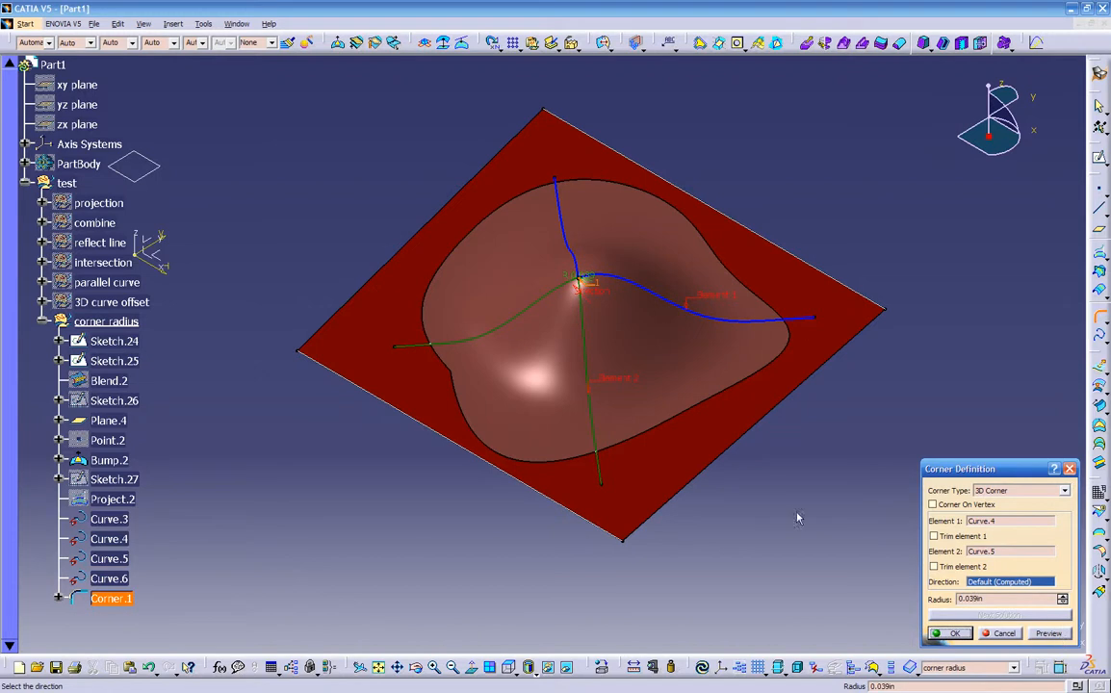
Set the 3D corner's radius to 0.5 in
double_click(972, 598)
text(.5)
key(Return)
middle_drag(867, 548, 908, 558)
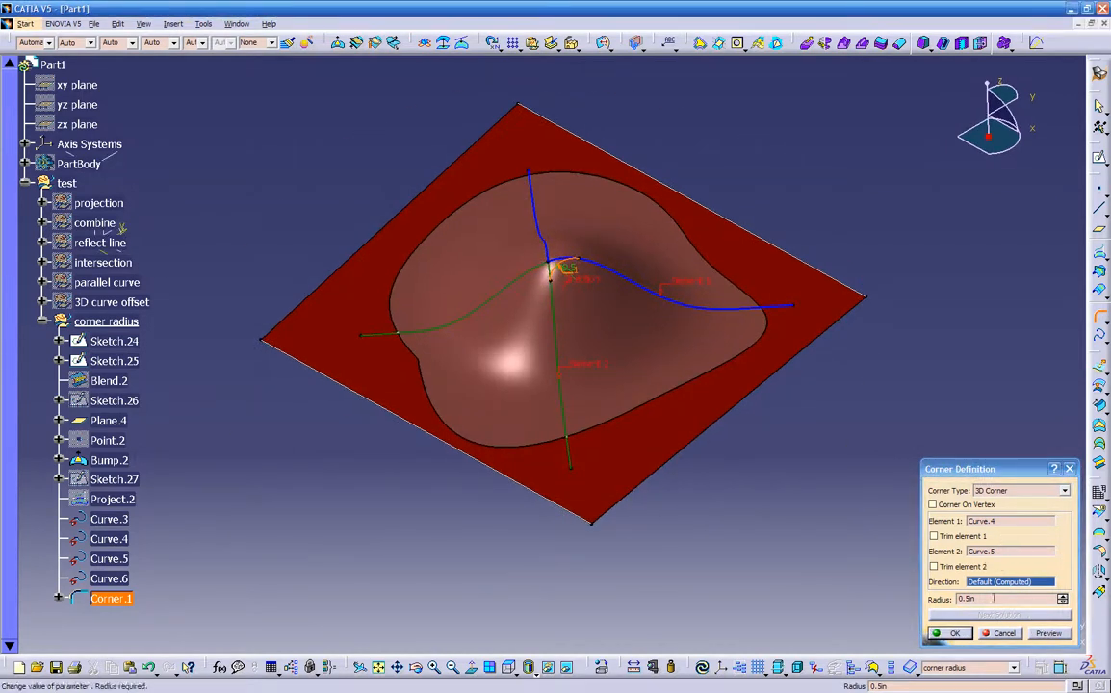
Enlarge the 3D corner's radius to 1 in and inspect the arc against the bump surface
double_click(966, 599)
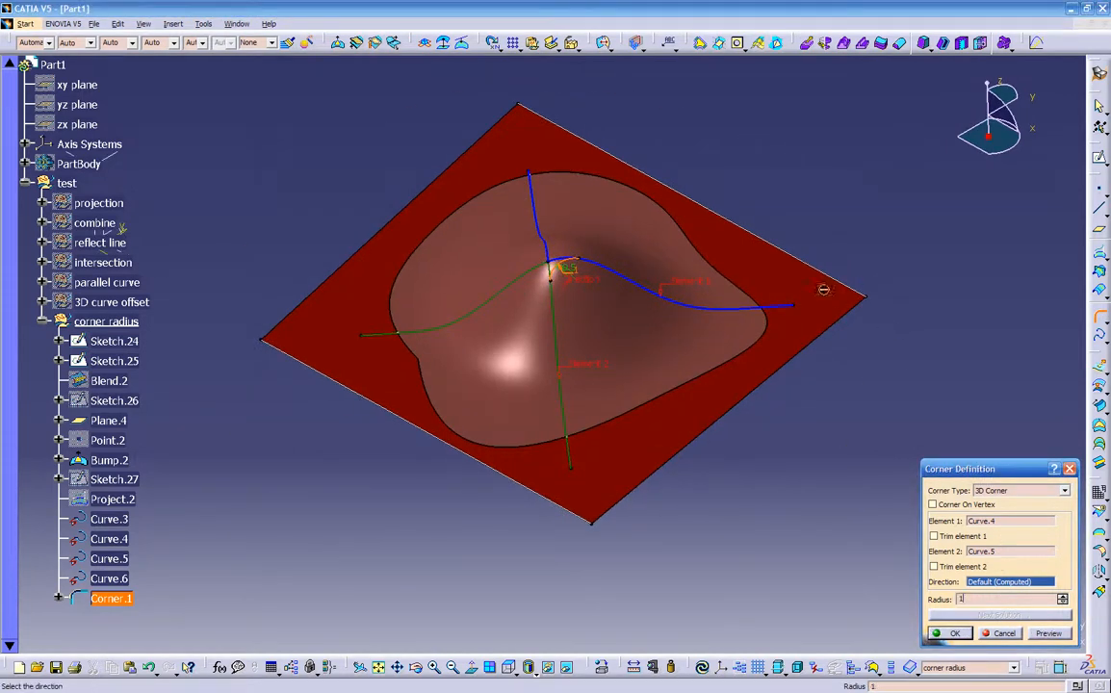
text(1)
key(Return)
middle_drag(672, 457, 827, 364)
middle_drag(652, 311, 526, 228)
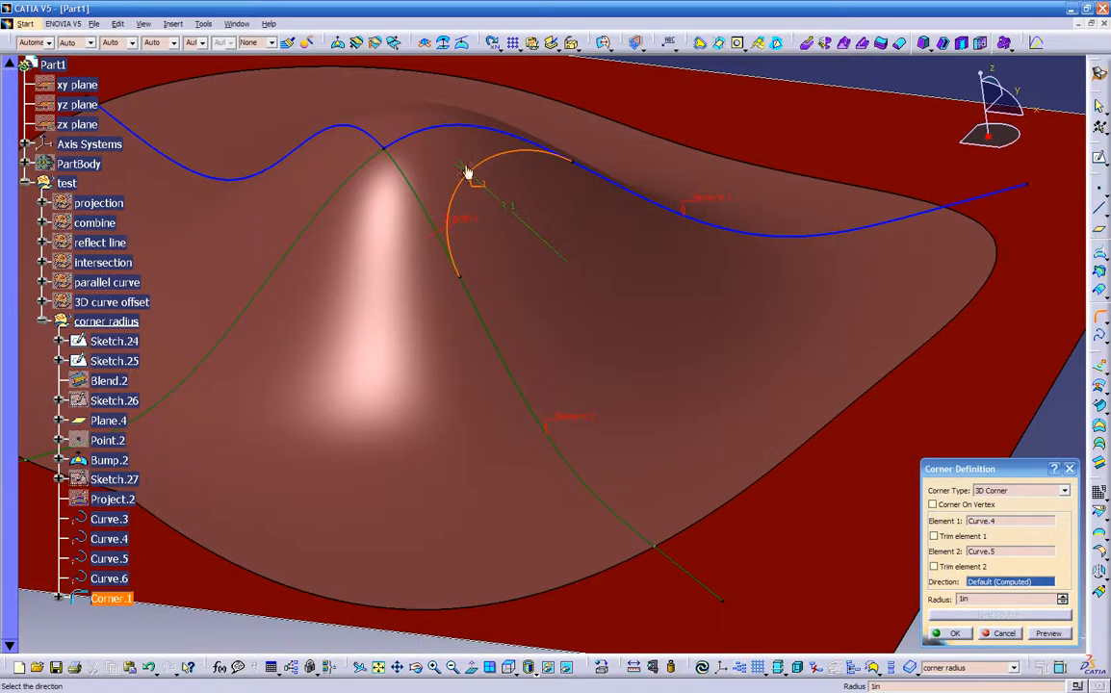
middle_drag(620, 340, 717, 473)
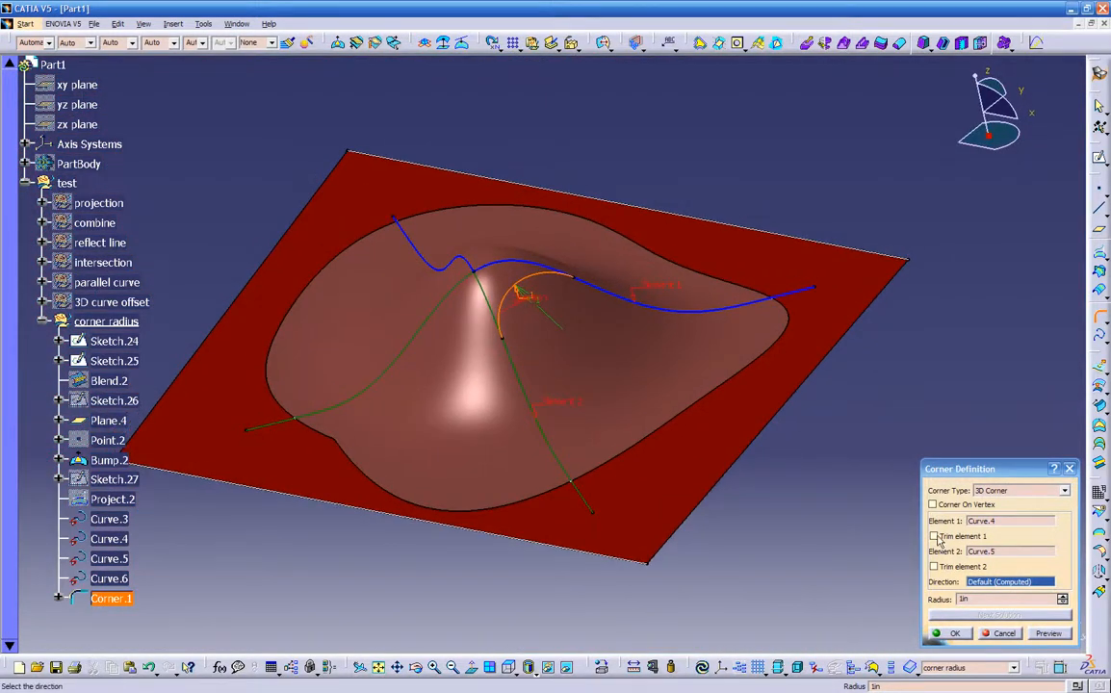
Trim both elements to the 3D corner, complete it, and inspect the curve from several angles
click(933, 536)
click(933, 567)
click(1042, 633)
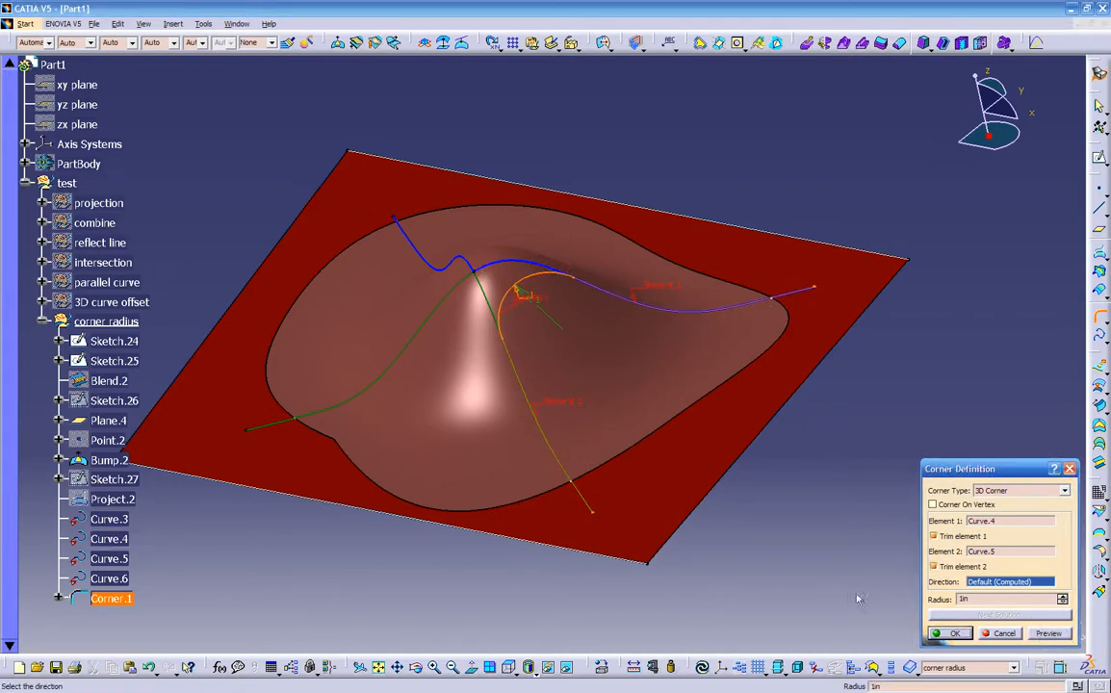
click(949, 633)
middle_drag(816, 502, 889, 334)
middle_drag(799, 364, 518, 323)
middle_drag(576, 277, 676, 421)
Review the finished 3D corner's definition and close it without making changes
double_click(125, 598)
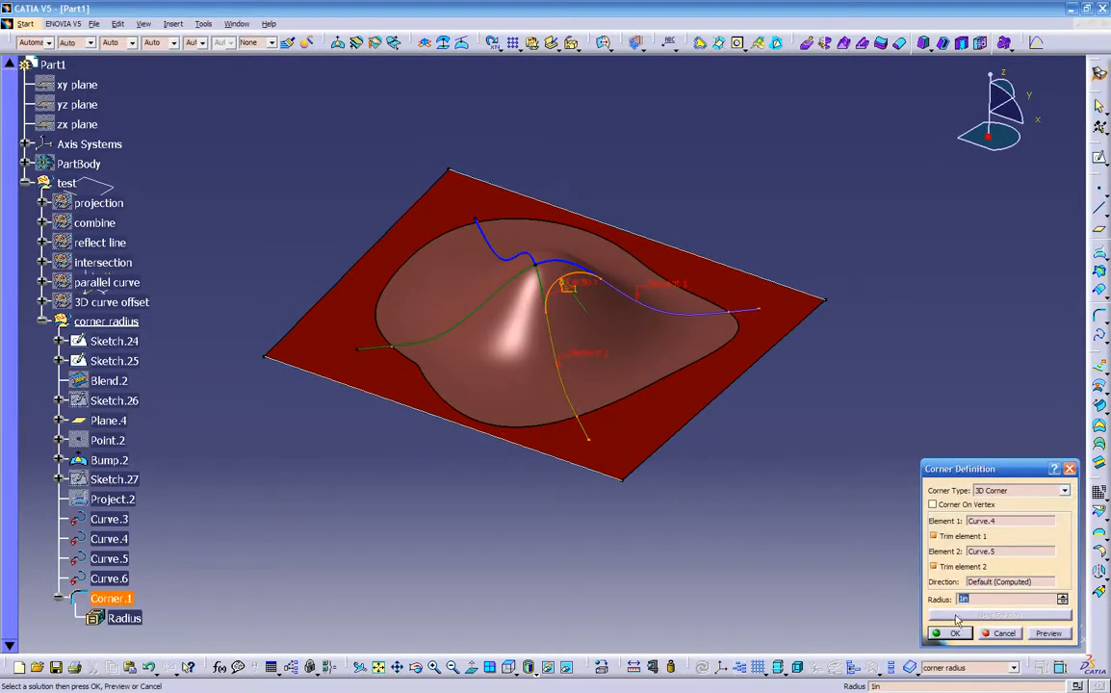
click(994, 633)
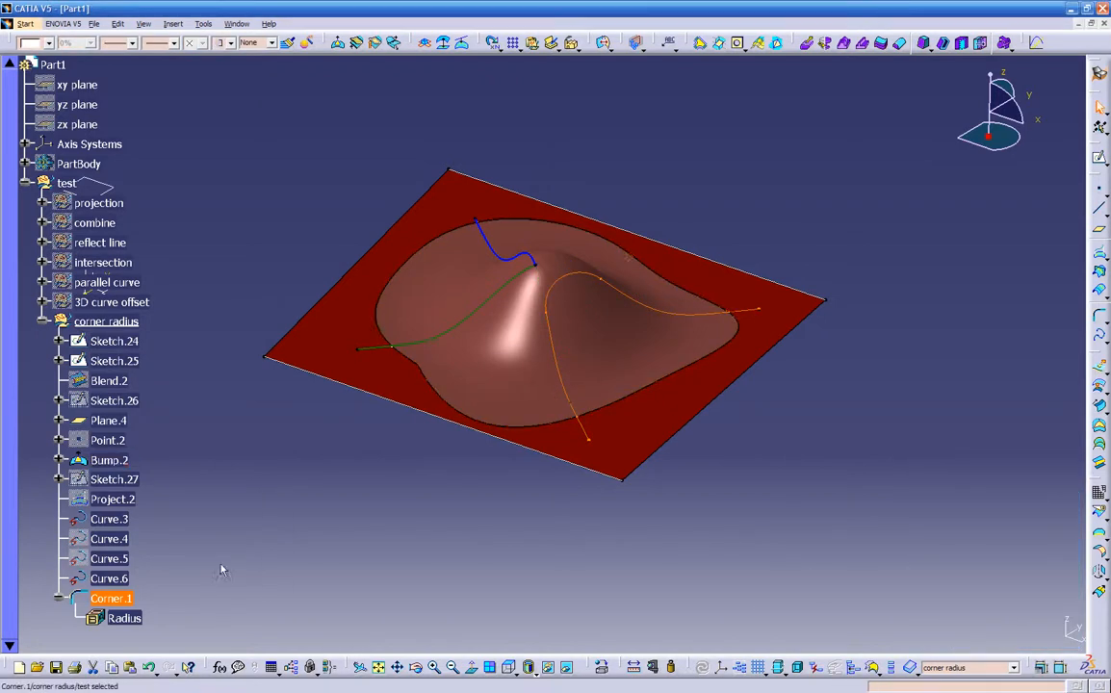
double_click(113, 599)
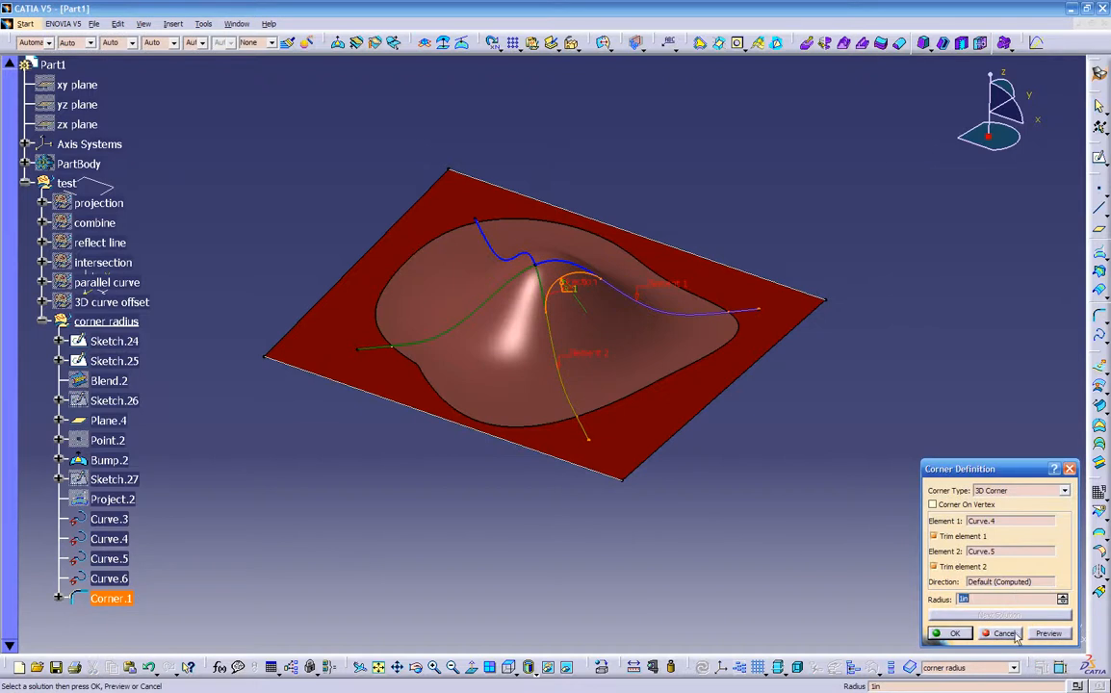
click(1015, 635)
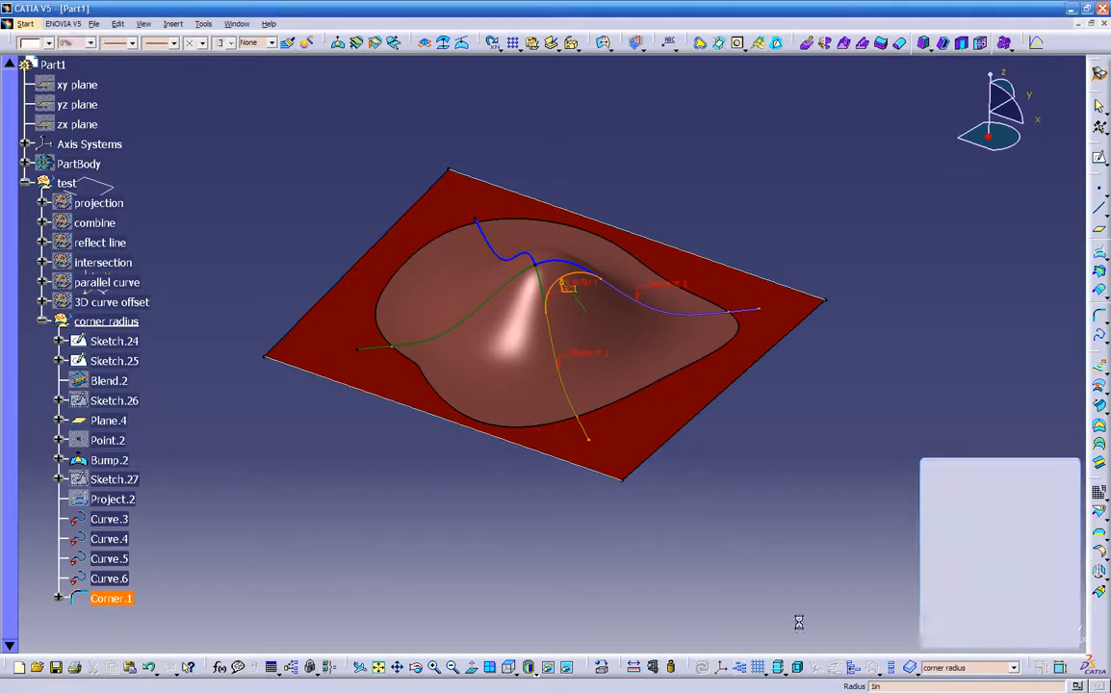
Delete the 3D corner Corner.1 while keeping its parent curves
click(114, 599)
key(Delete)
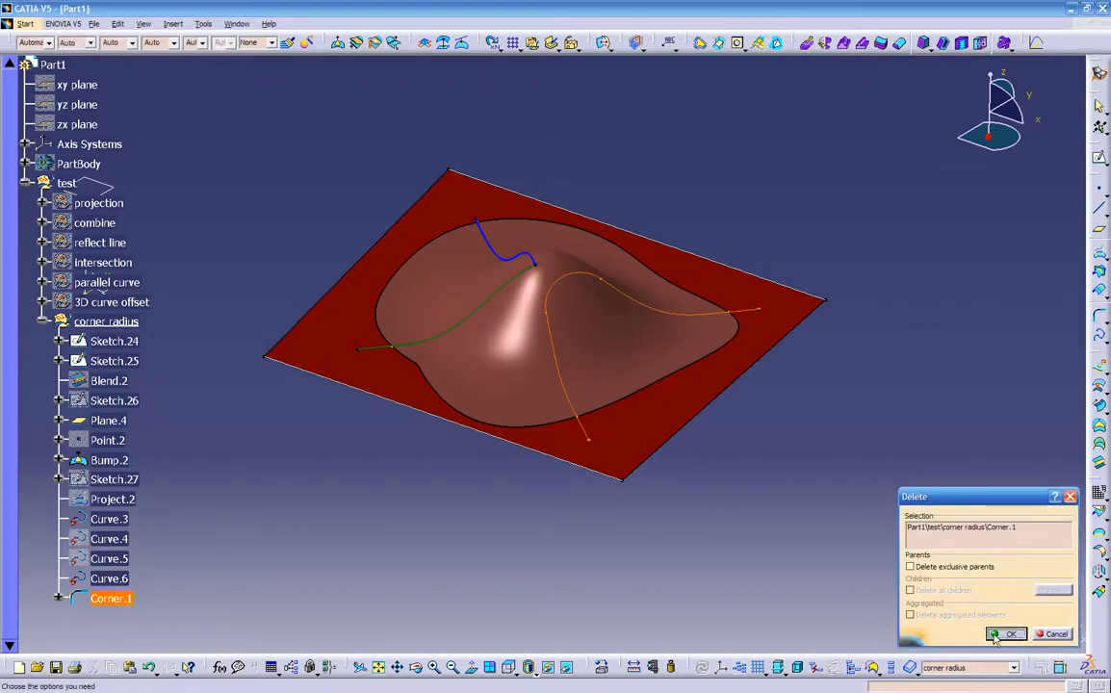
click(995, 636)
Join Curve.5 and Curve.6 into one continuous curve across the bump
middle_drag(452, 500, 556, 495)
click(529, 306)
ctrl+click(492, 264)
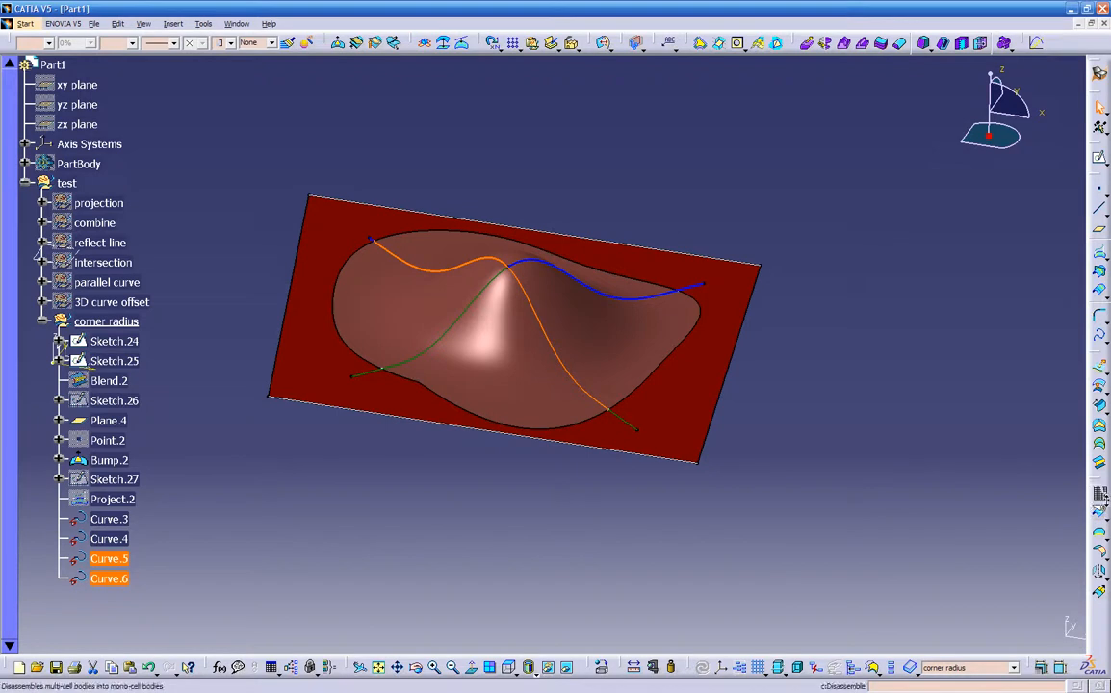
click(1102, 513)
click(1025, 514)
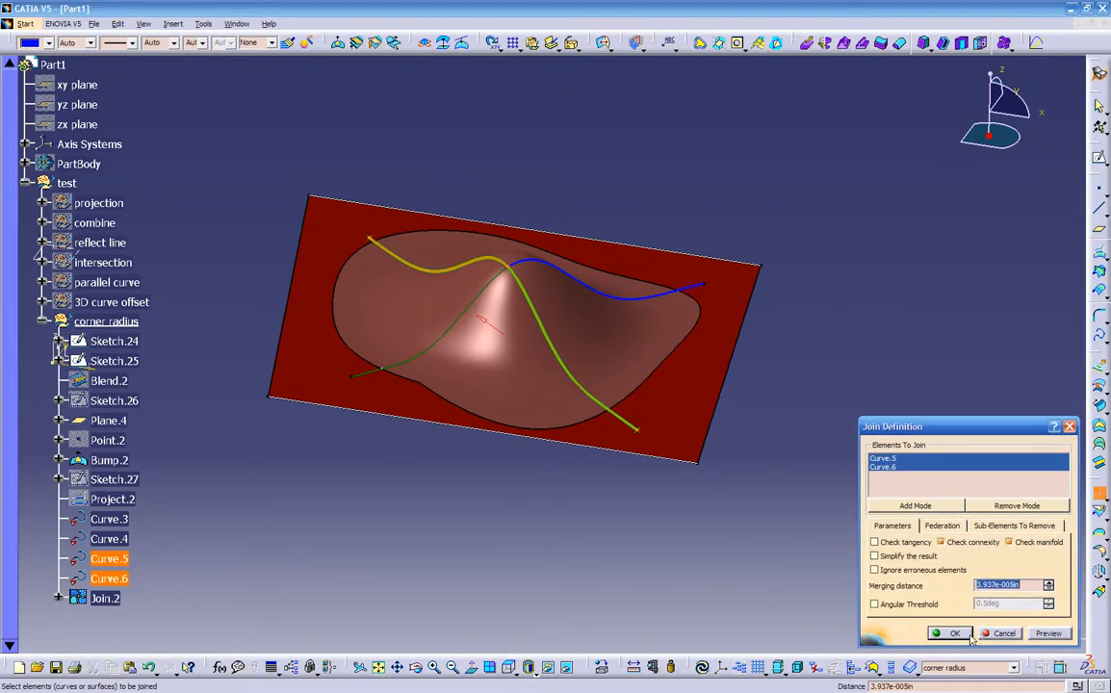
click(959, 635)
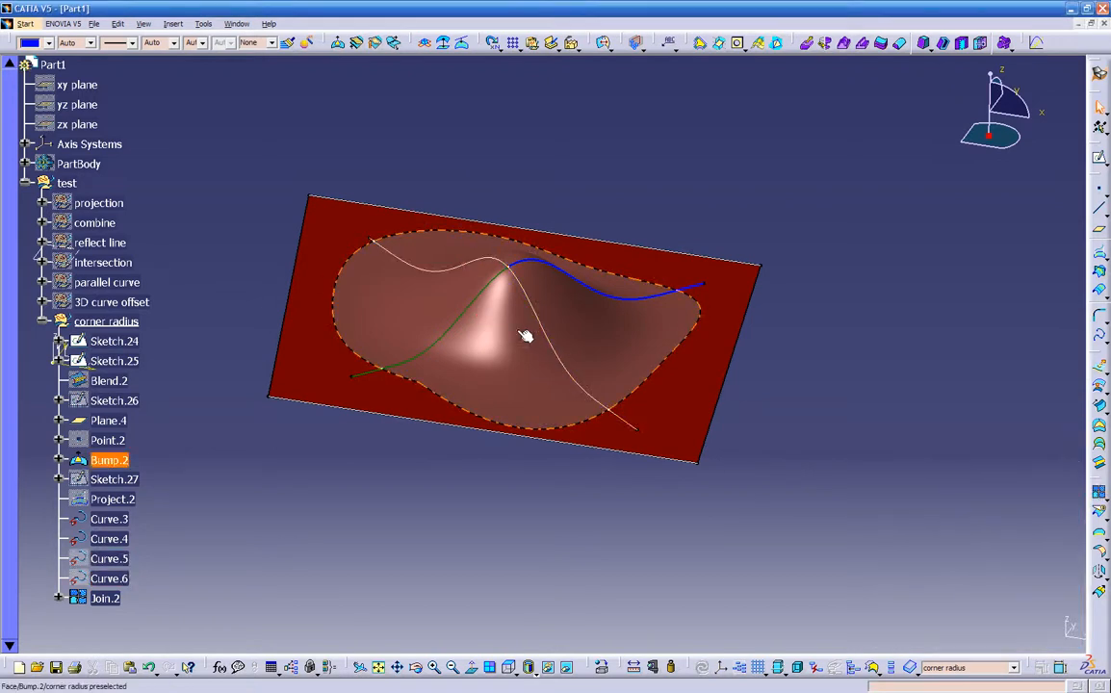
Join Curve.3 and Curve.4 into one continuous curve across the bump
click(527, 305)
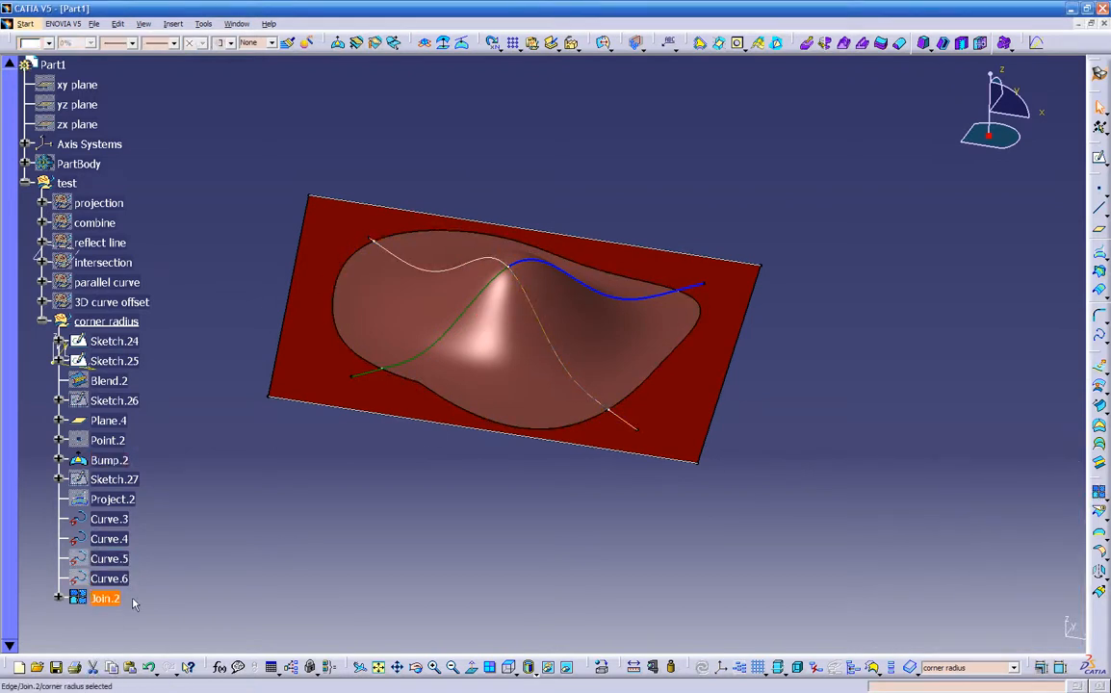
click(489, 285)
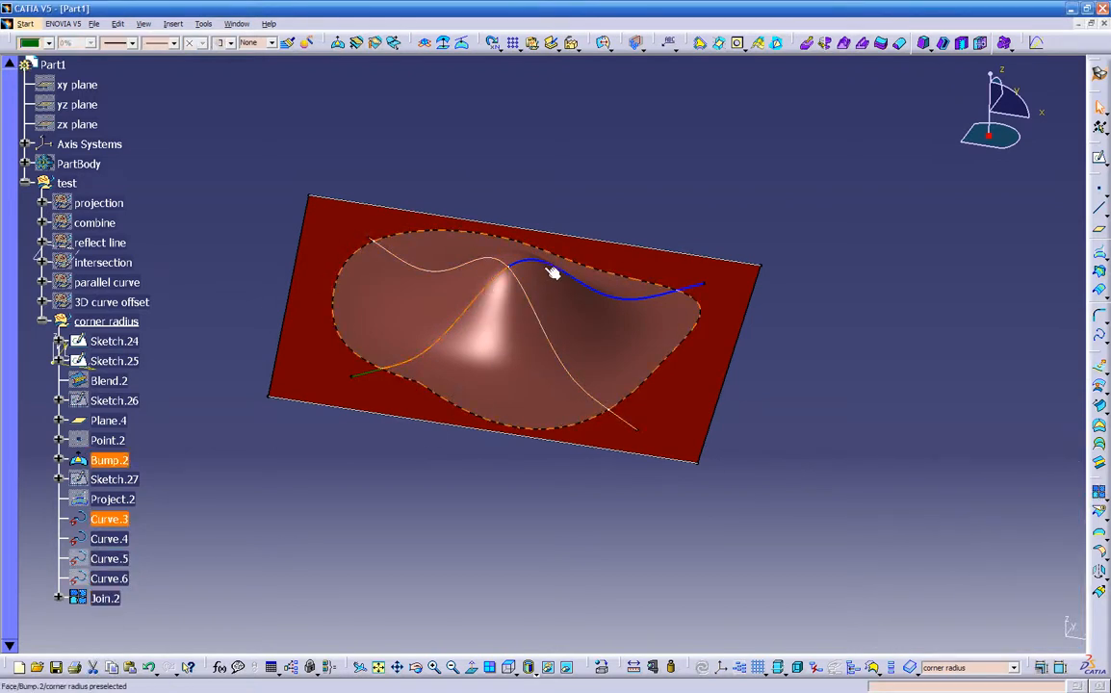
ctrl+click(553, 269)
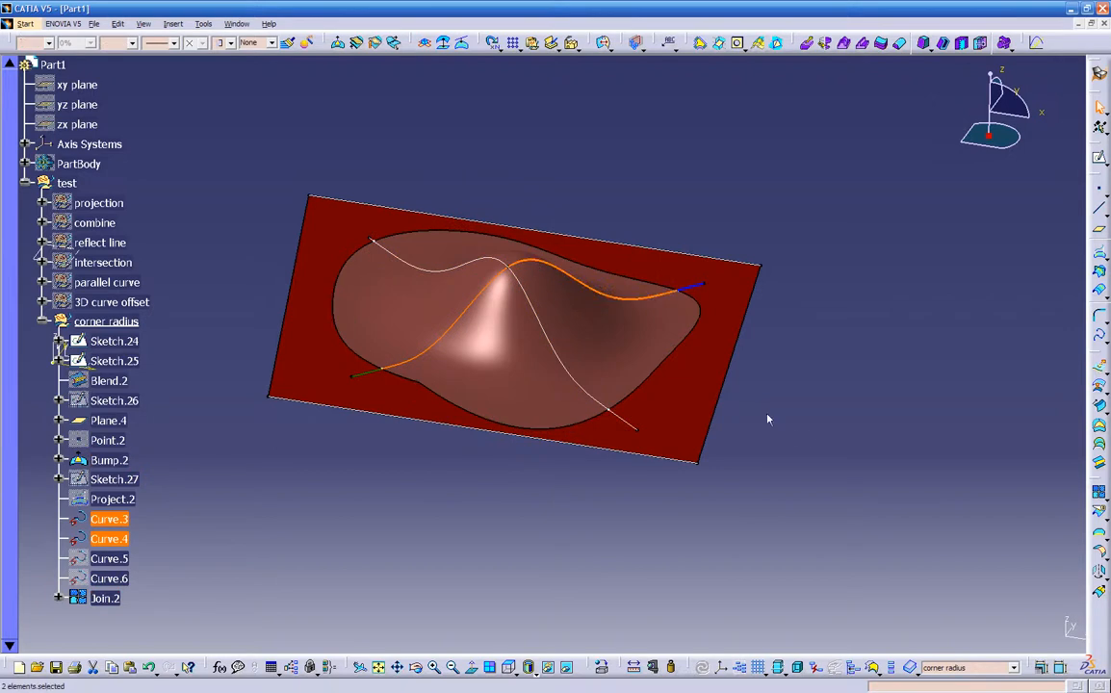
click(1099, 493)
click(1047, 633)
click(956, 633)
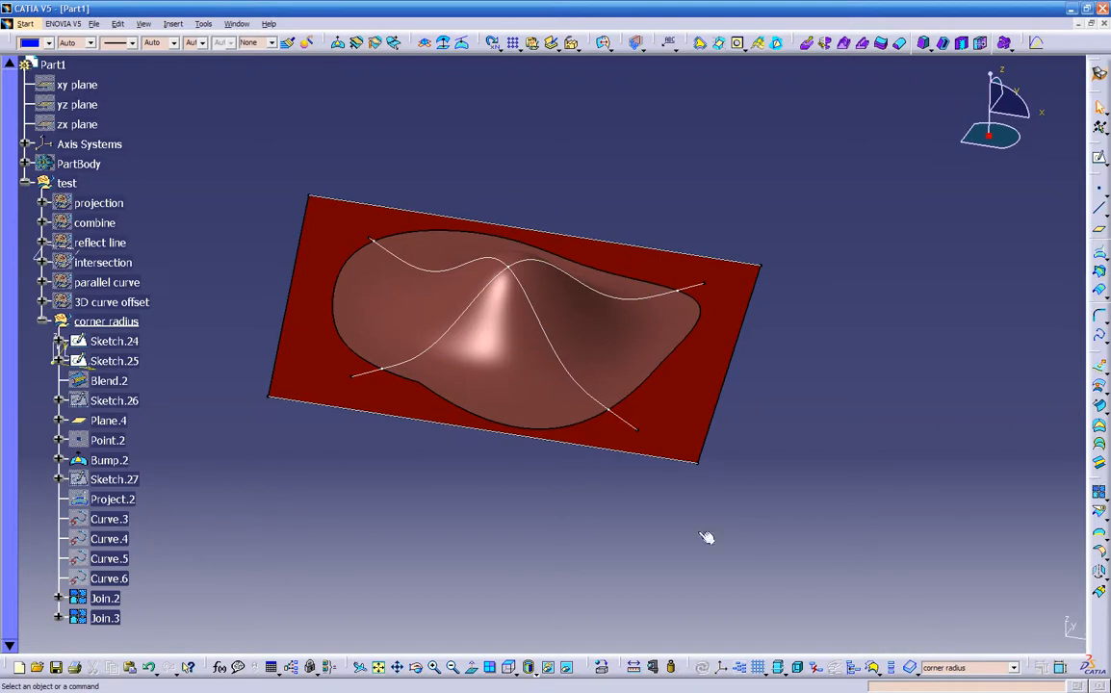
Color the joined curve Join.2 dark green and give it a thicker line
click(104, 597)
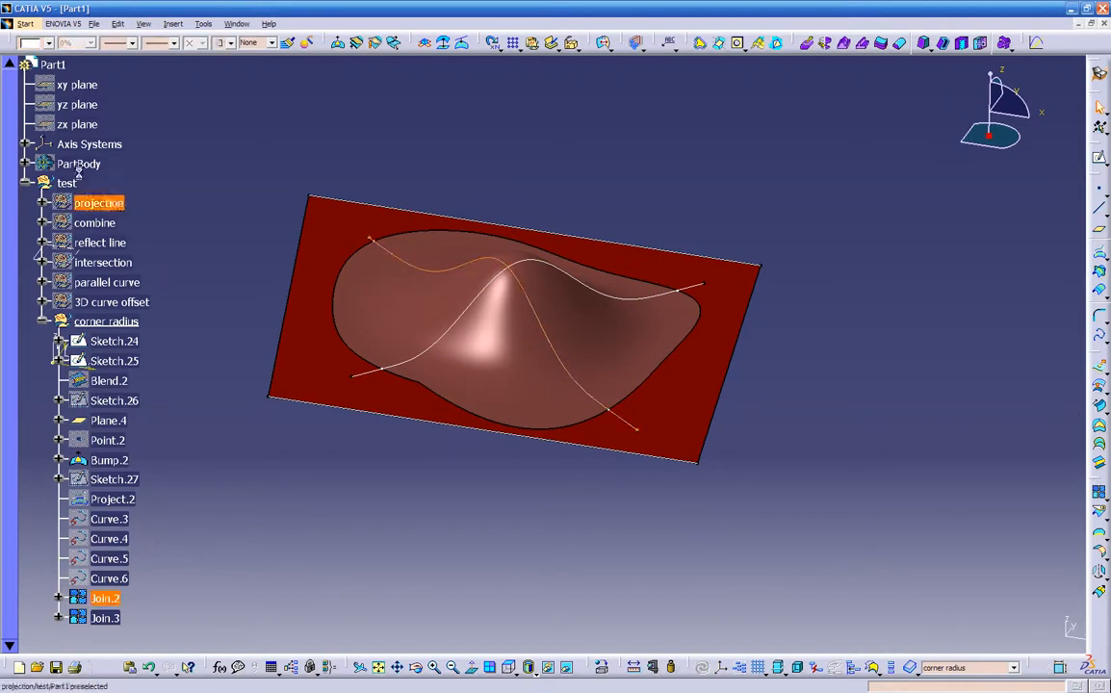
click(49, 43)
click(39, 205)
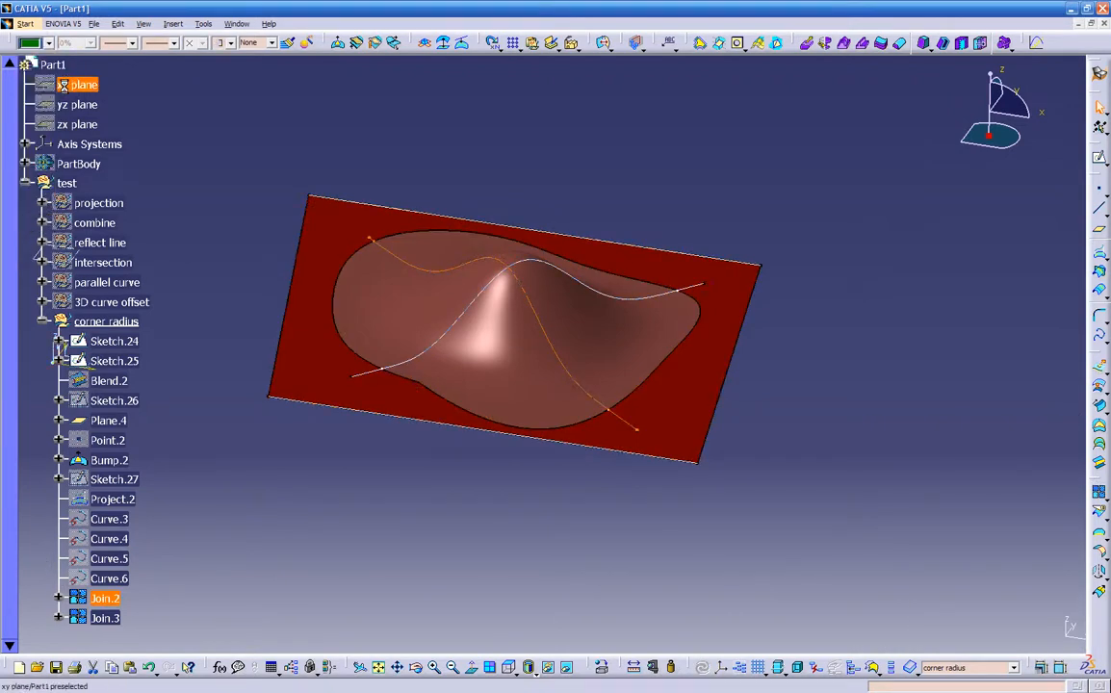
click(132, 42)
click(128, 68)
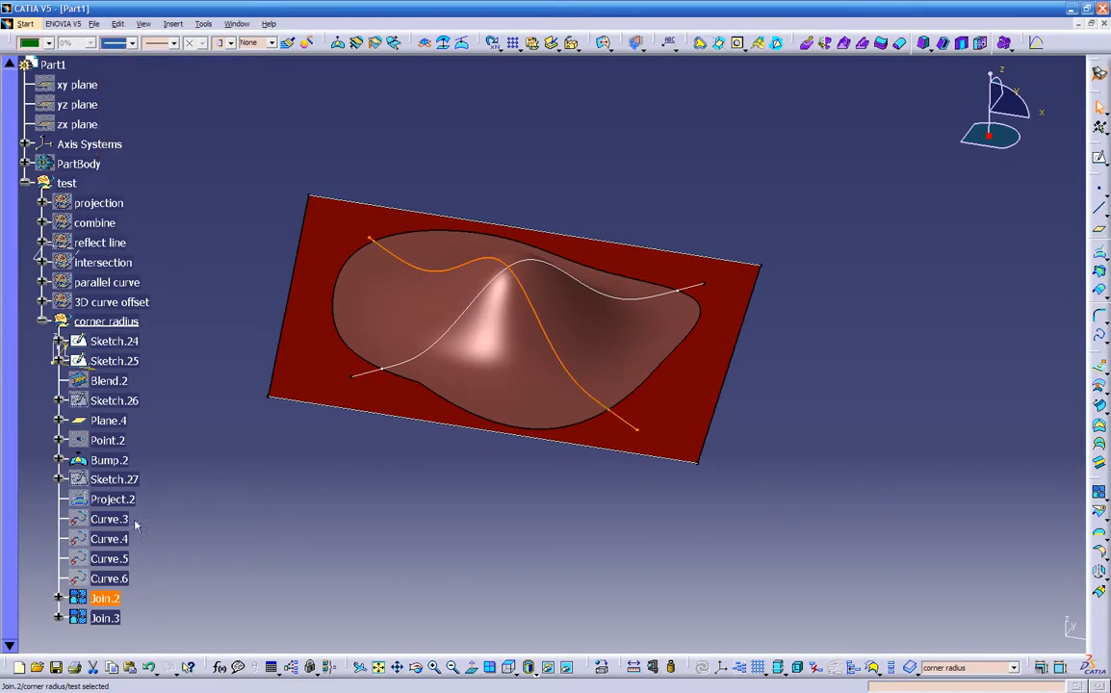
Color the joined curve Join.3 blue and give it a thicker line
click(106, 616)
click(48, 42)
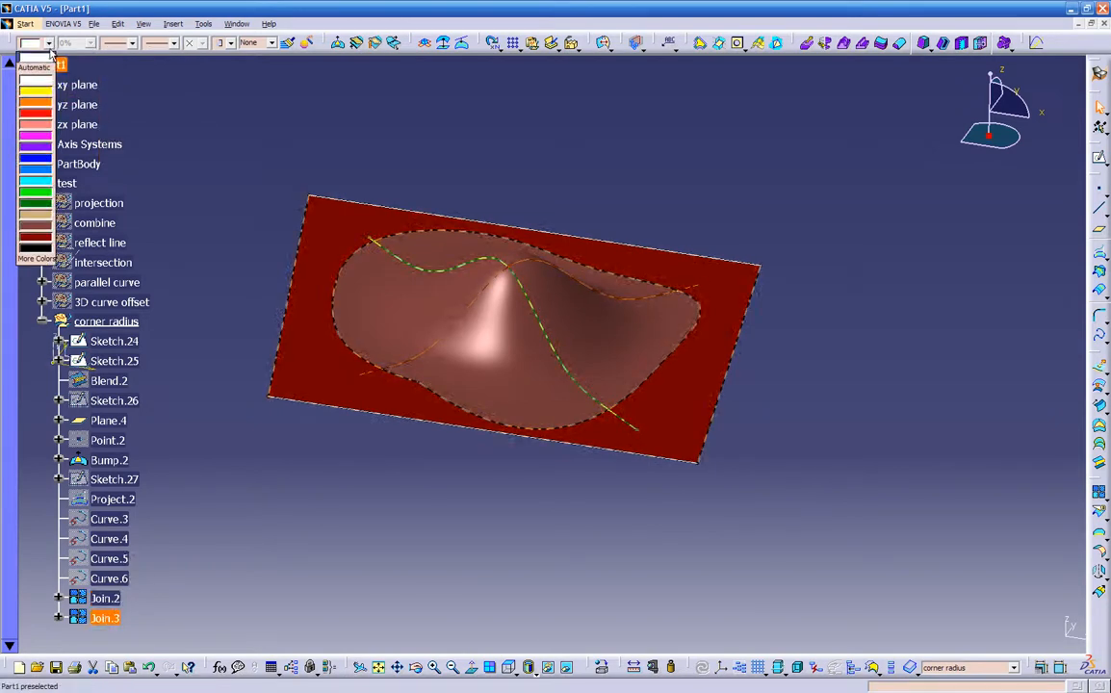
click(39, 161)
click(132, 43)
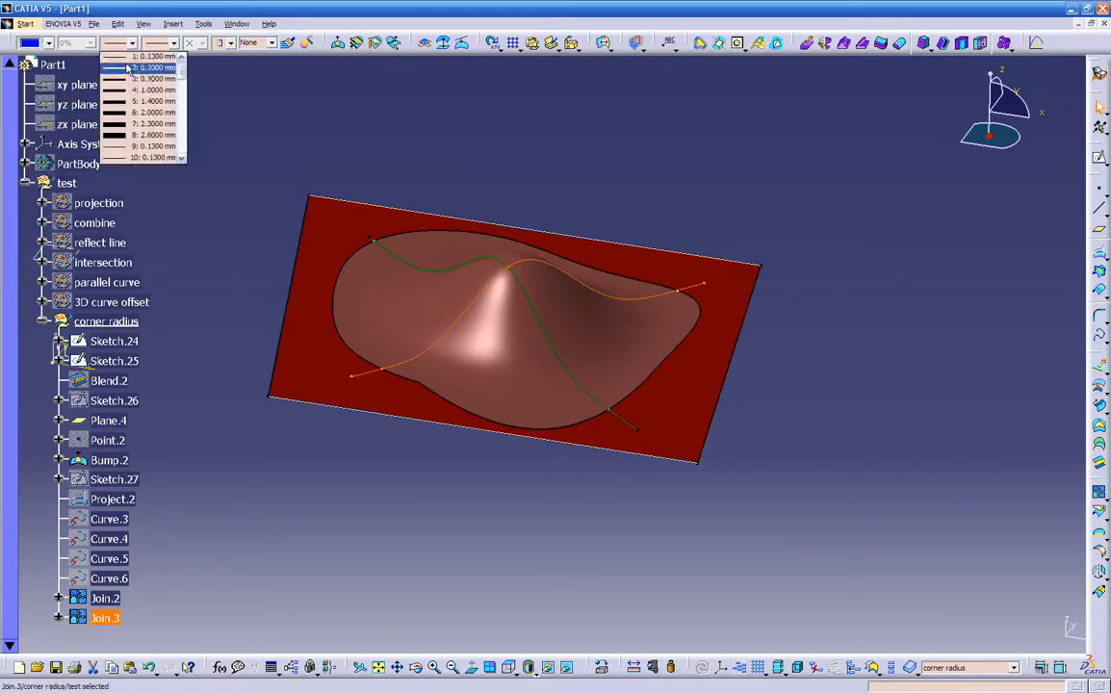
click(123, 89)
click(387, 465)
Hide and show Join.2 and Join.3 in turn to identify which crossing curve each one is
middle_drag(387, 464, 439, 544)
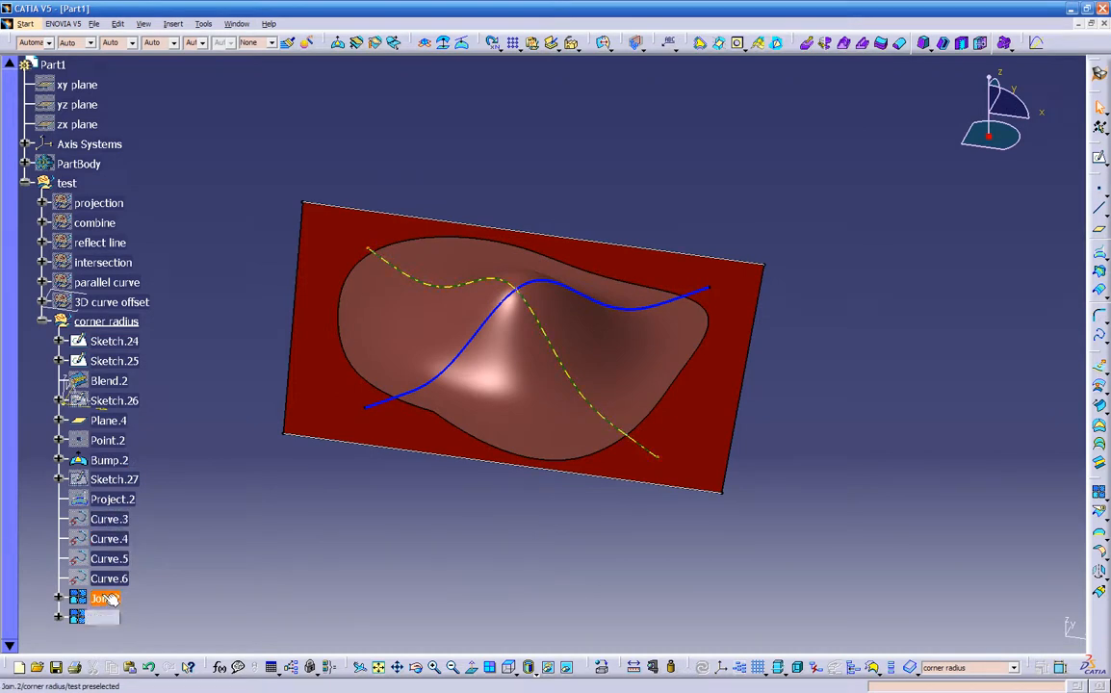
click(536, 314)
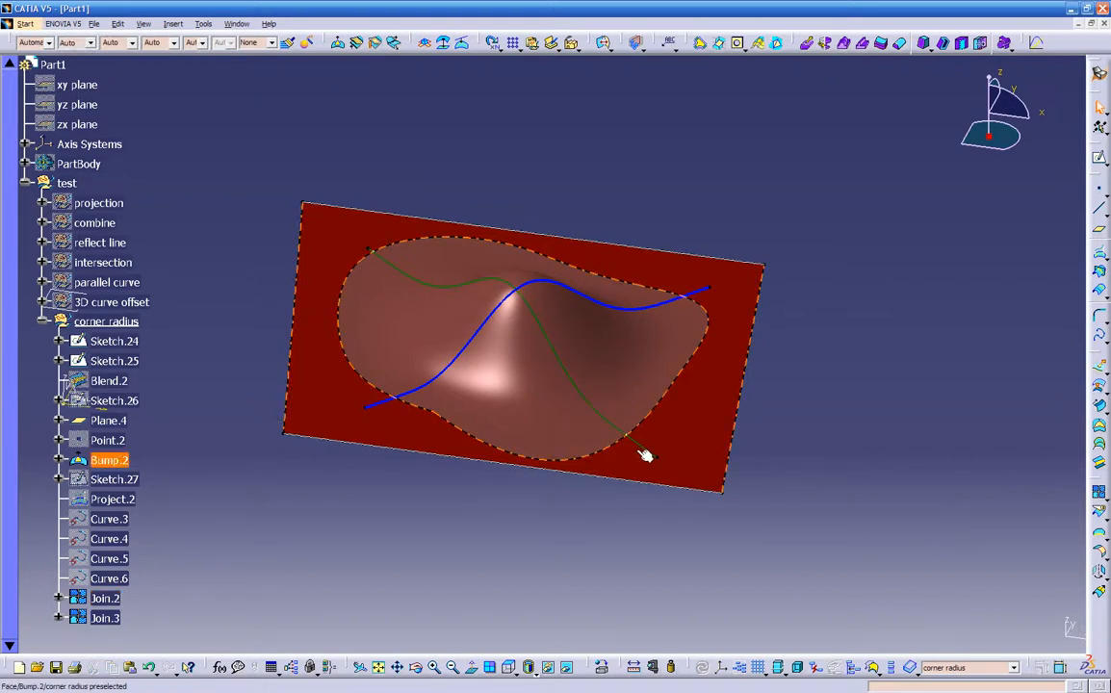
click(98, 596)
right_click(97, 596)
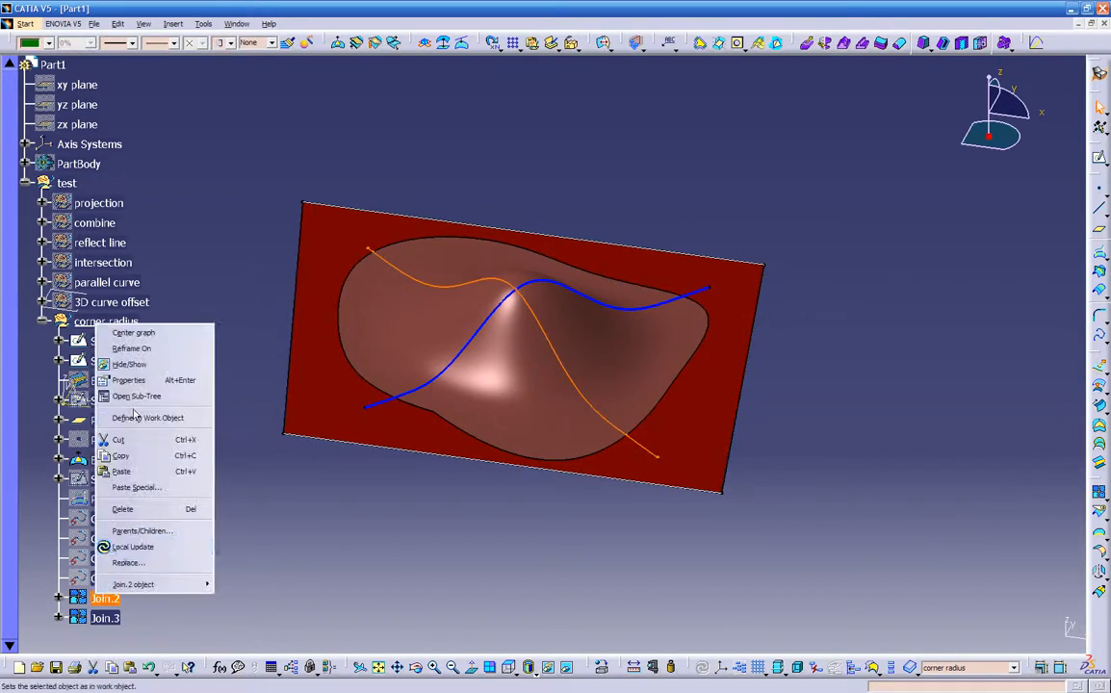
click(142, 363)
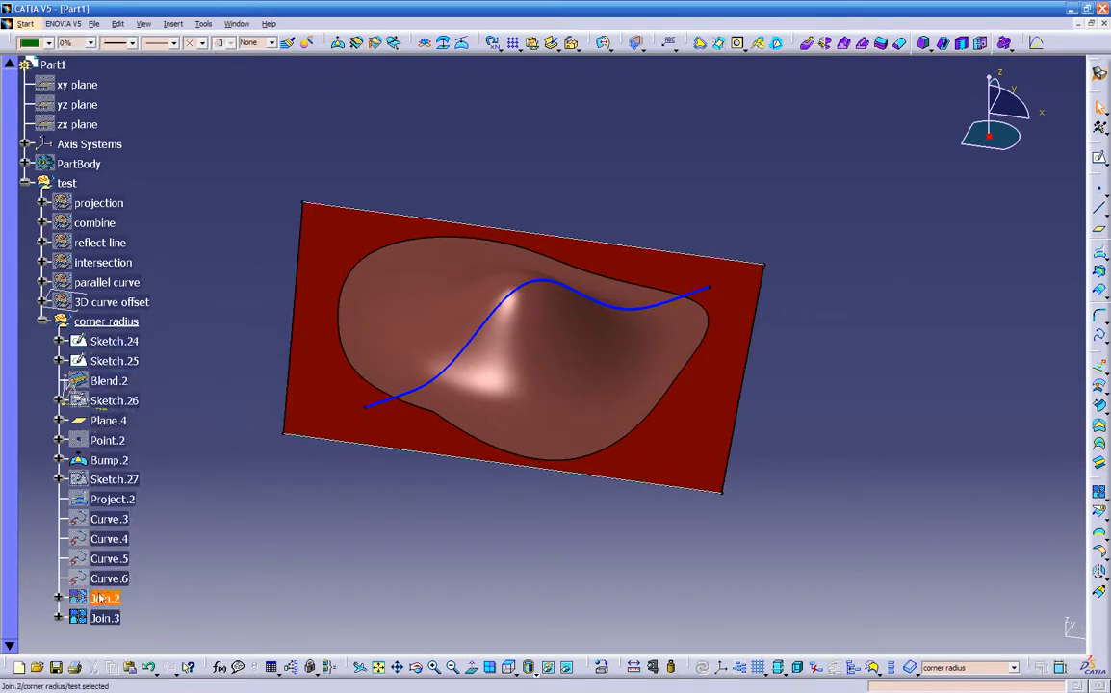
right_click(113, 560)
click(144, 430)
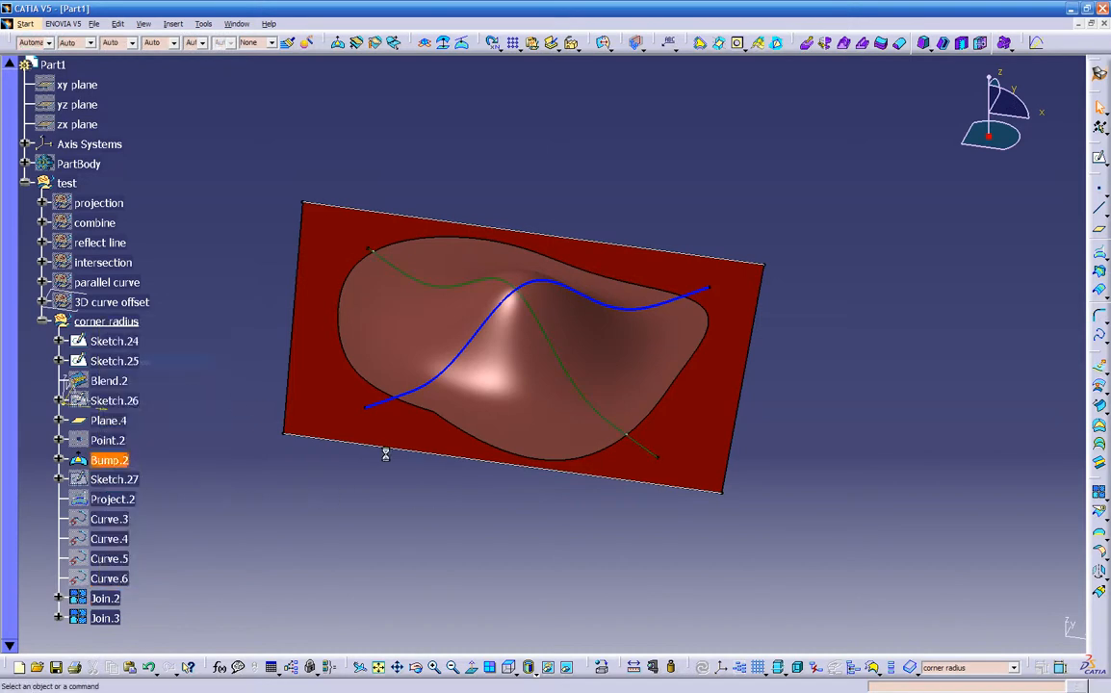
right_click(104, 618)
click(141, 386)
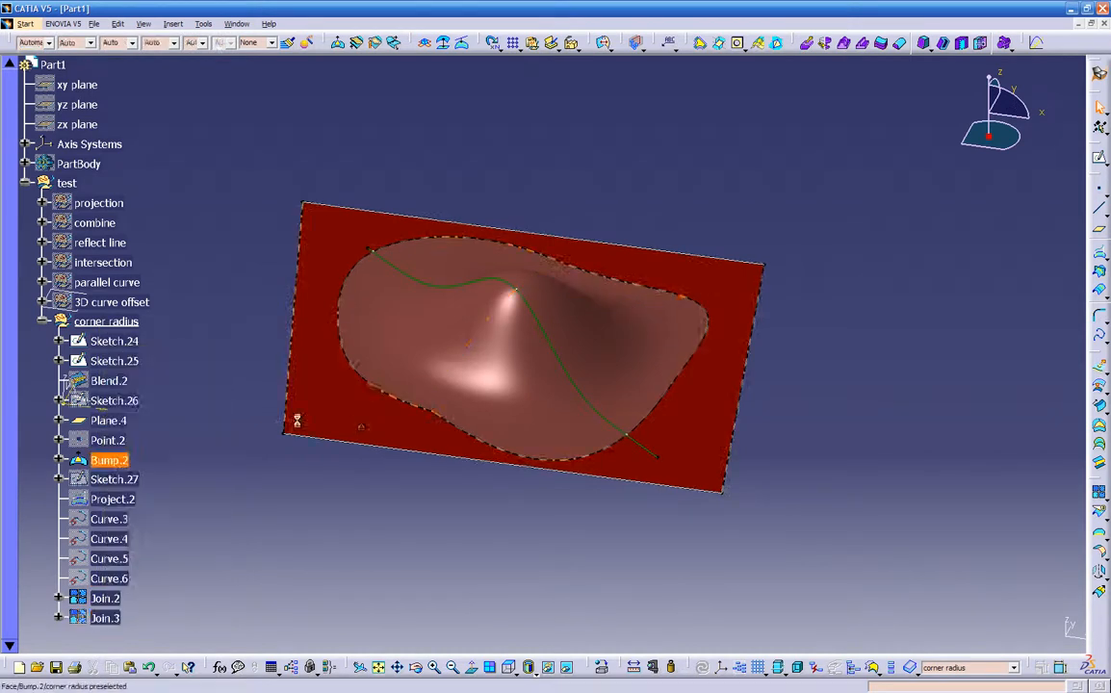
right_click(109, 576)
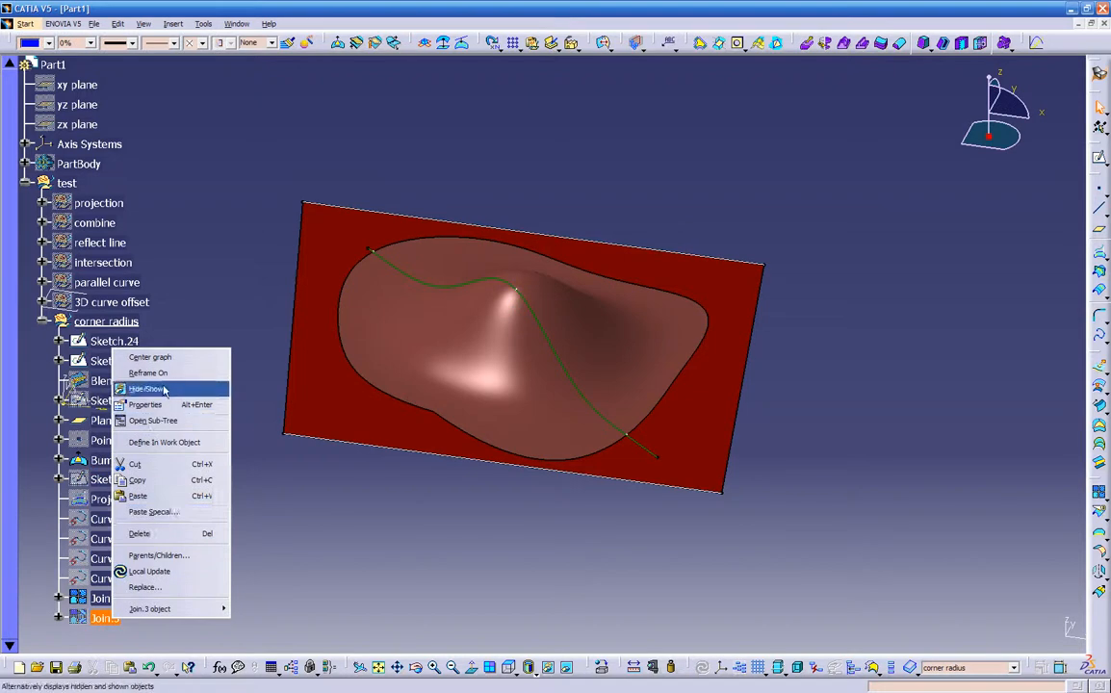
click(144, 353)
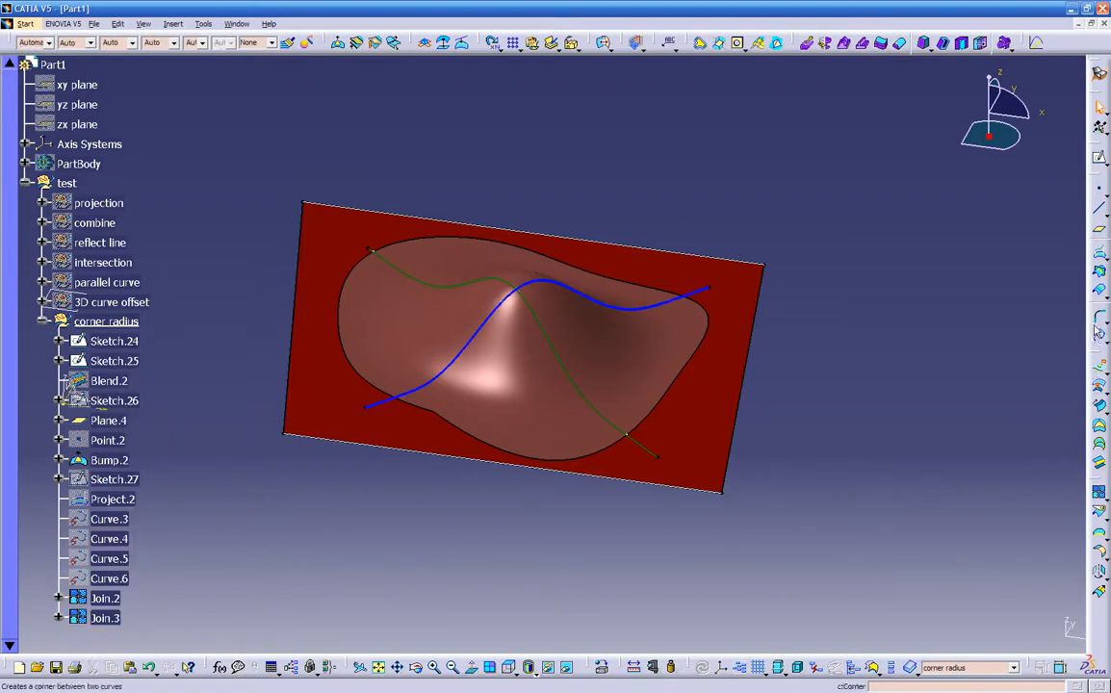
Set up a 3D corner with Join.2 as the first element and Join.3 as the second
click(113, 599)
click(113, 600)
click(106, 618)
middle_drag(352, 524, 488, 471)
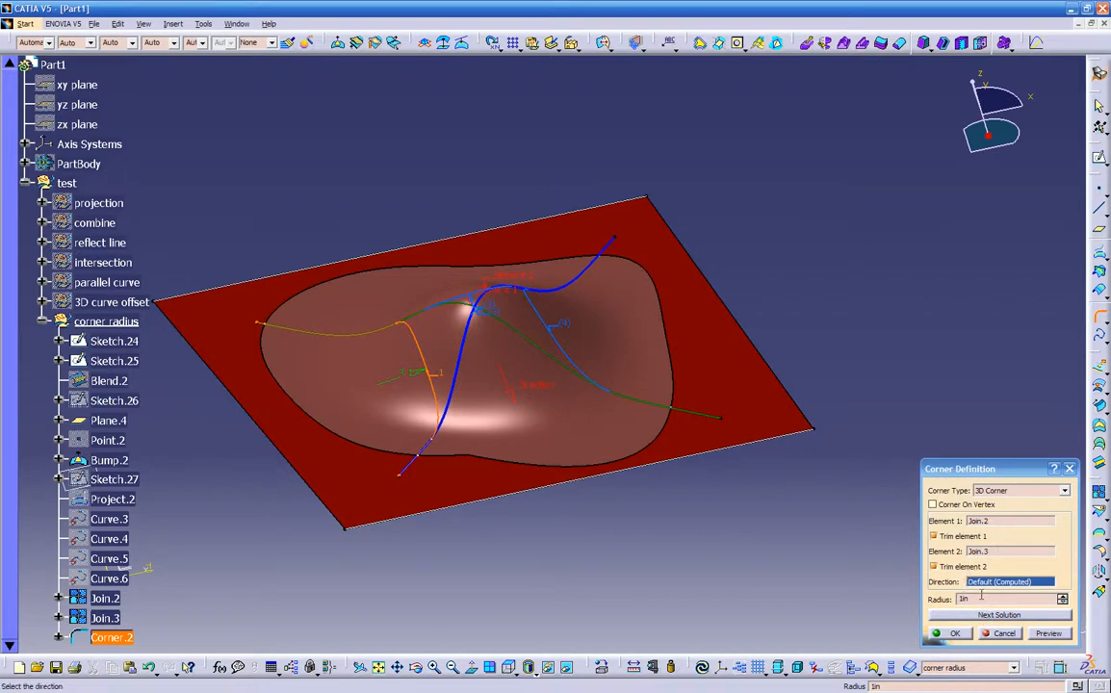
Set the 3D corner's radius to 0.5 in and inspect the possible solutions from another angle
drag(980, 598, 895, 609)
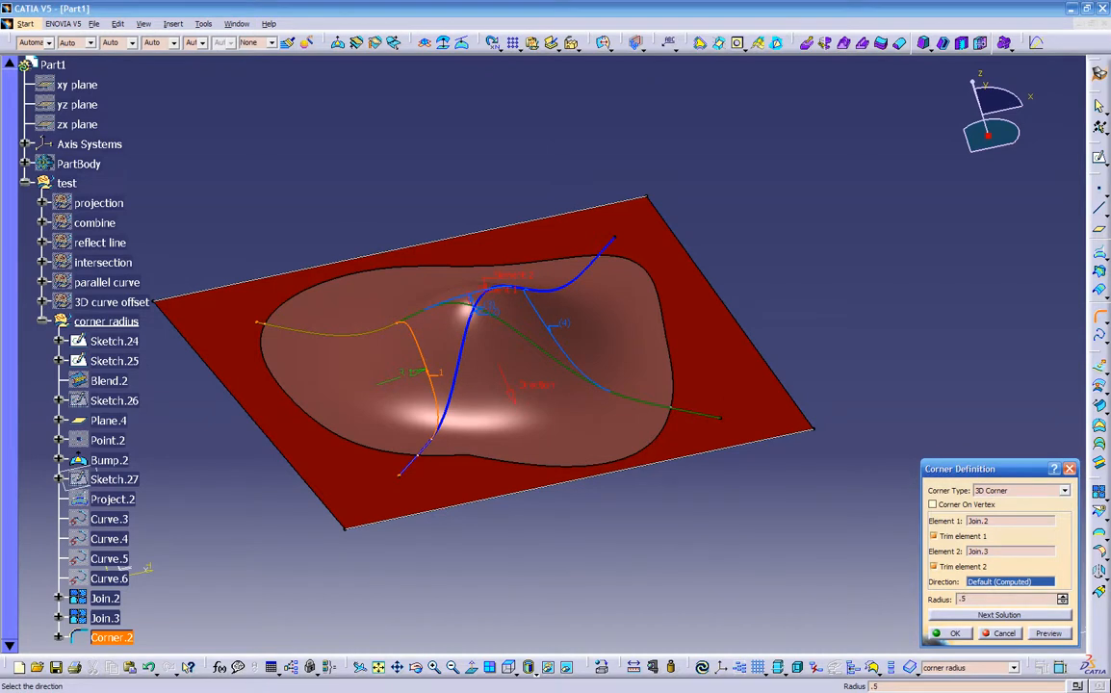
text(.5)
key(Return)
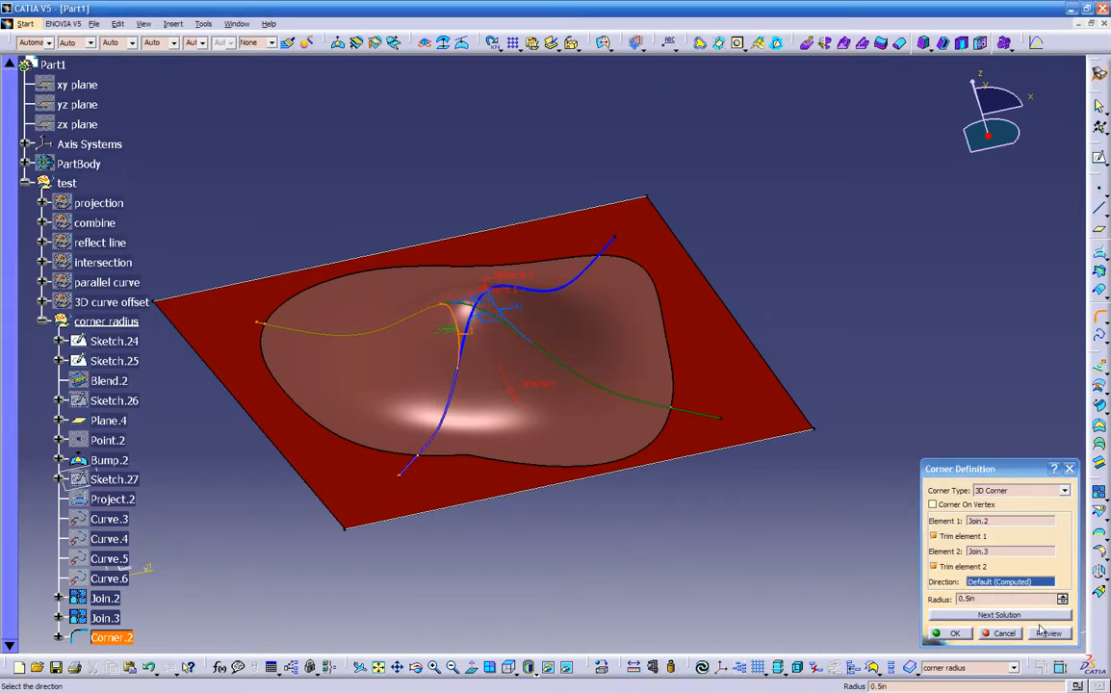
middle_drag(651, 527, 770, 468)
middle_drag(586, 483, 568, 454)
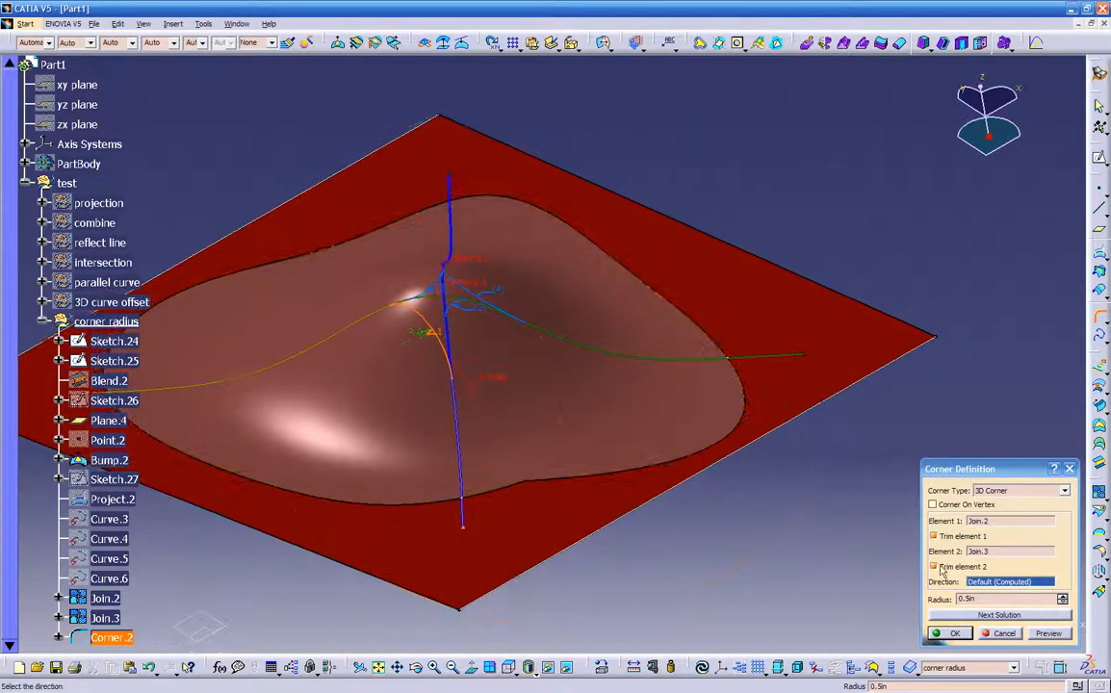
Set the 3D corner's radius to 0.8 in, inspect its solutions up close, and complete the corner
drag(979, 598, 927, 607)
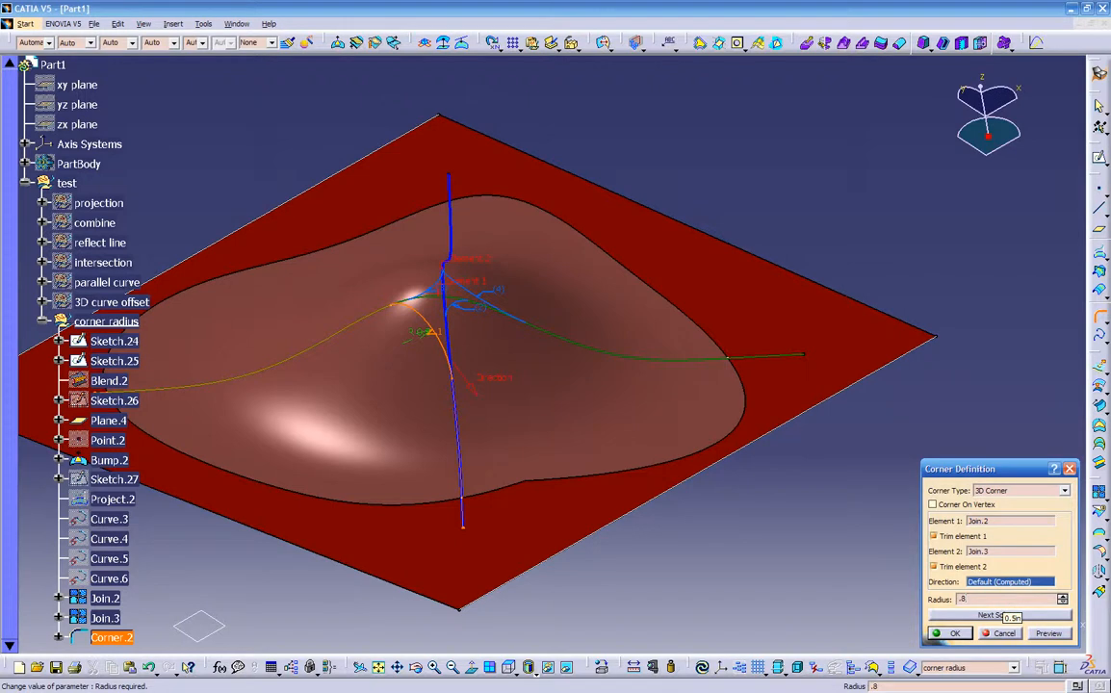
key(Return)
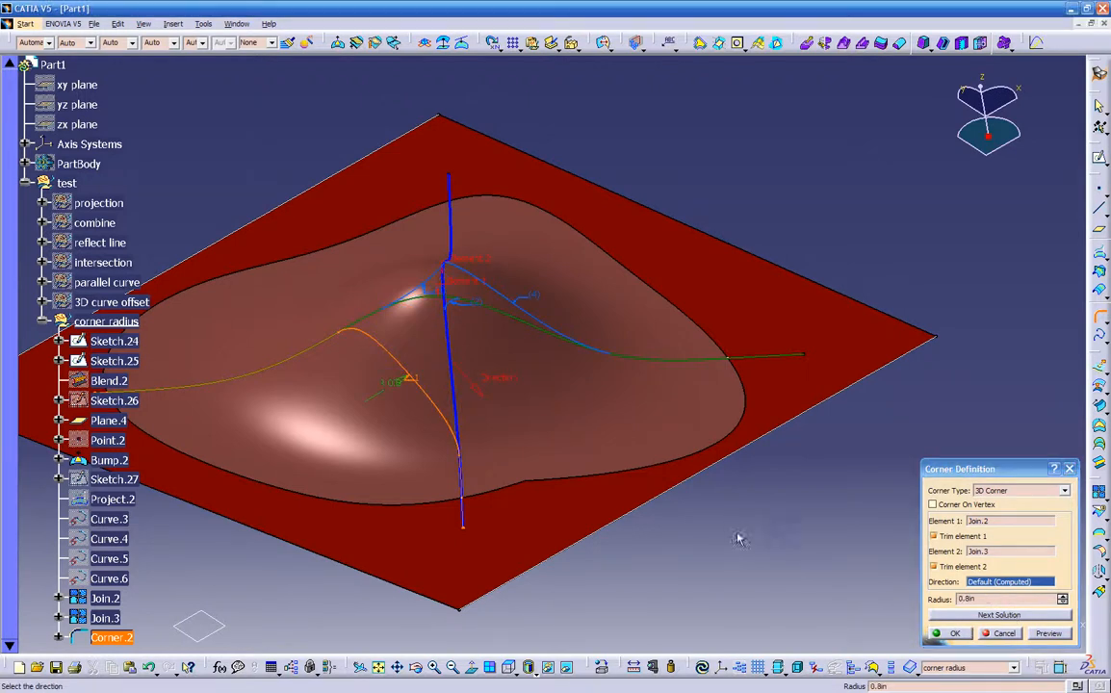
ctrl+middle_drag(594, 454, 522, 363)
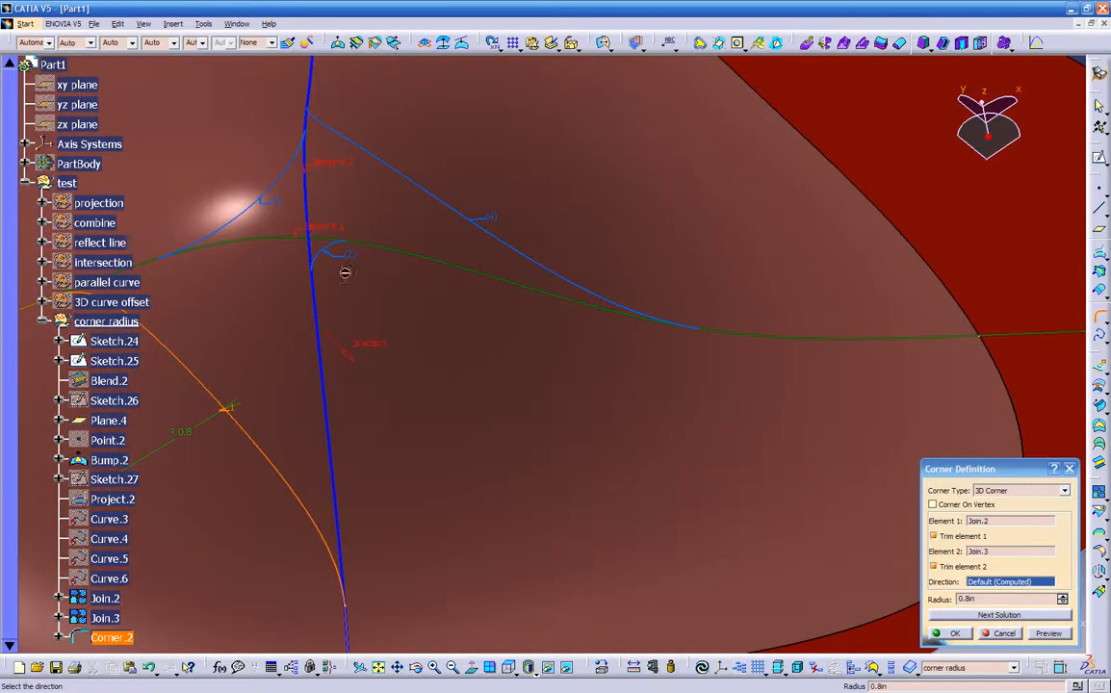
ctrl+middle_drag(385, 310, 505, 422)
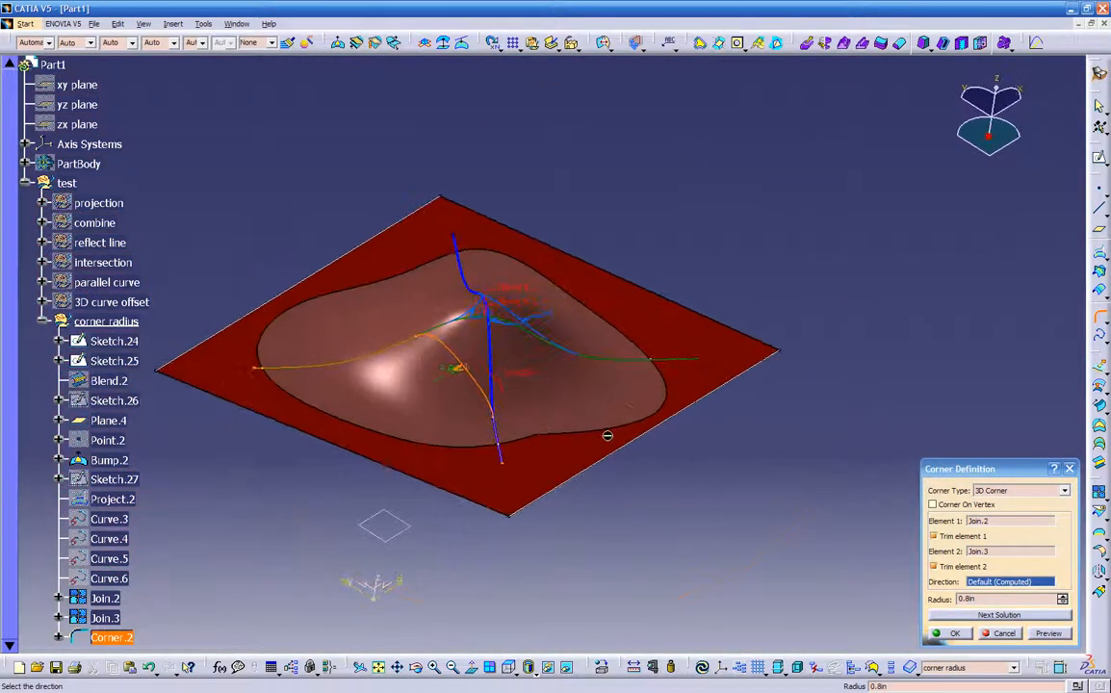
click(1041, 633)
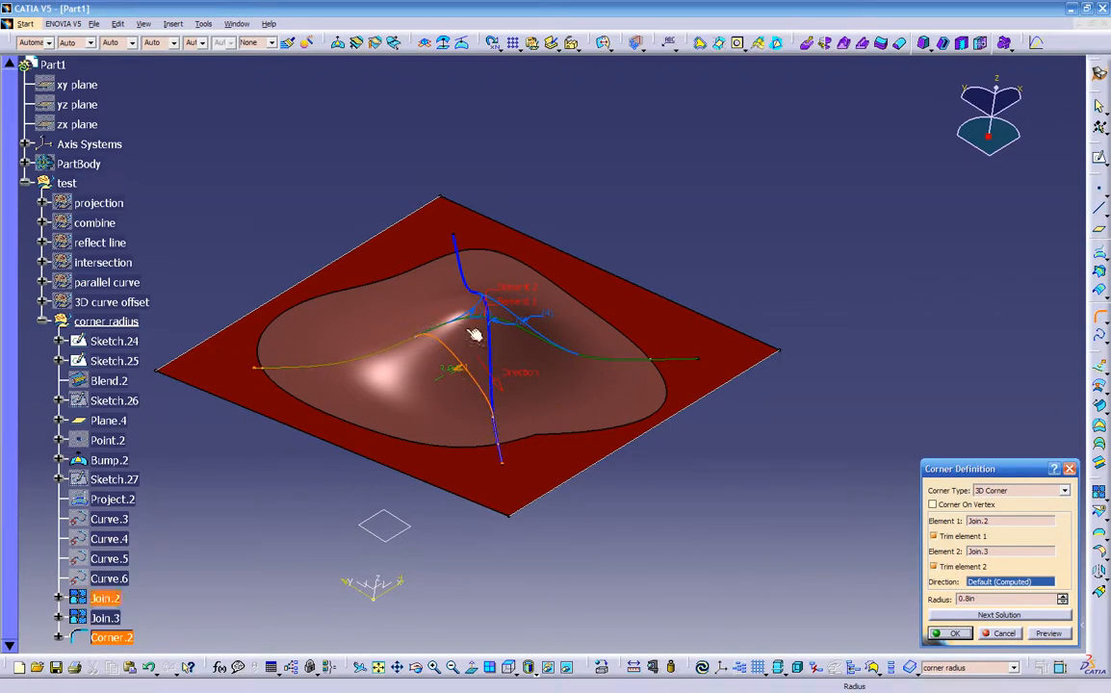
middle_drag(549, 430, 606, 446)
click(951, 632)
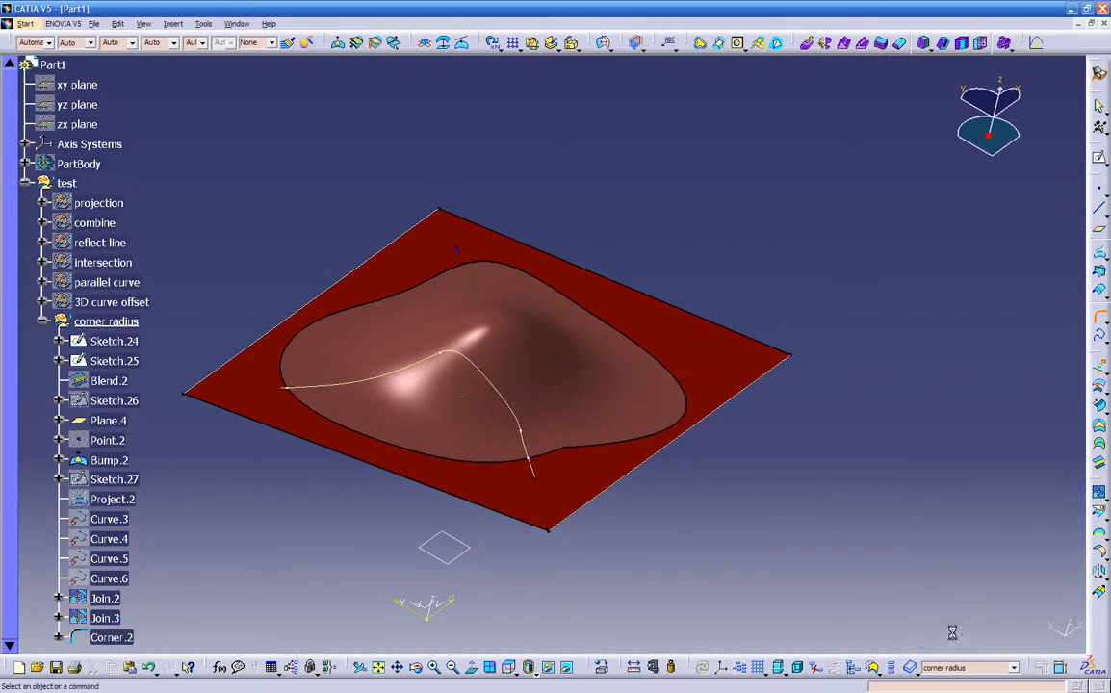
Edit Corner.2 to use its third solution, on the far side of the curve crossing, and confirm it
middle_drag(717, 551, 533, 421)
scroll(258, 485, down, 1)
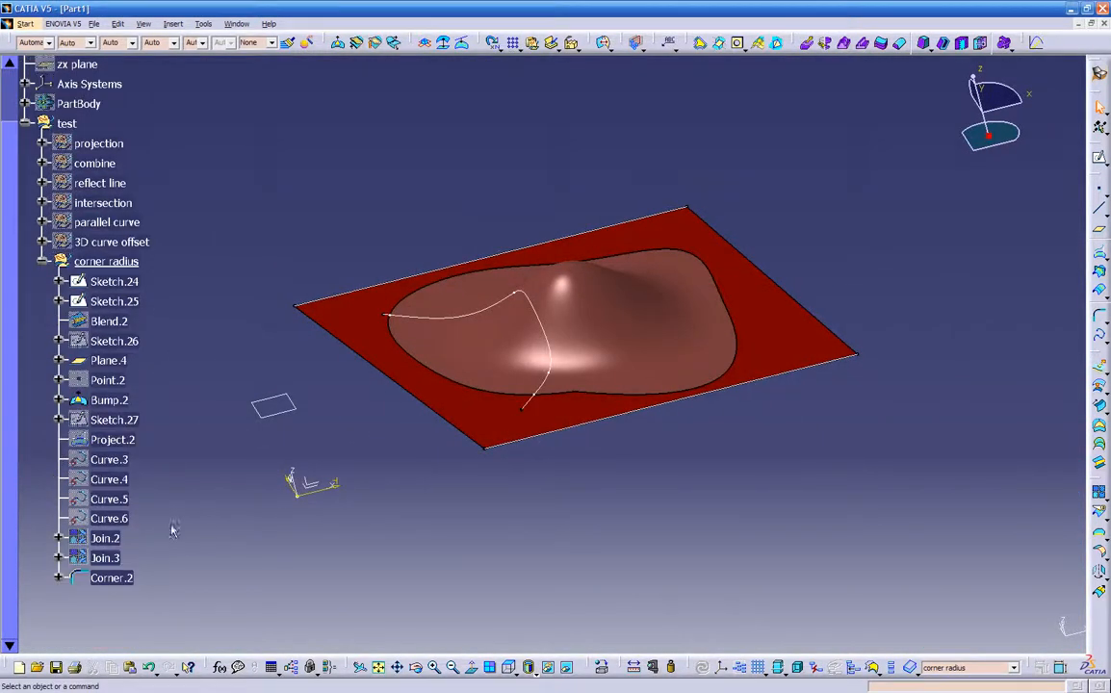
double_click(128, 577)
middle_drag(287, 547, 540, 397)
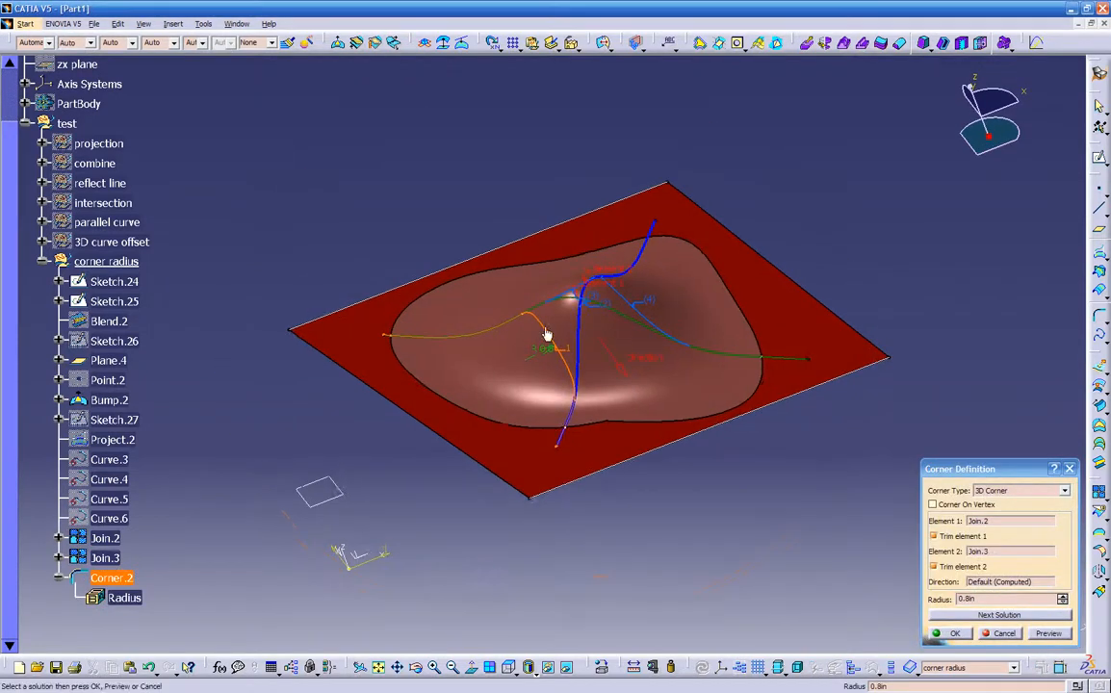
click(998, 615)
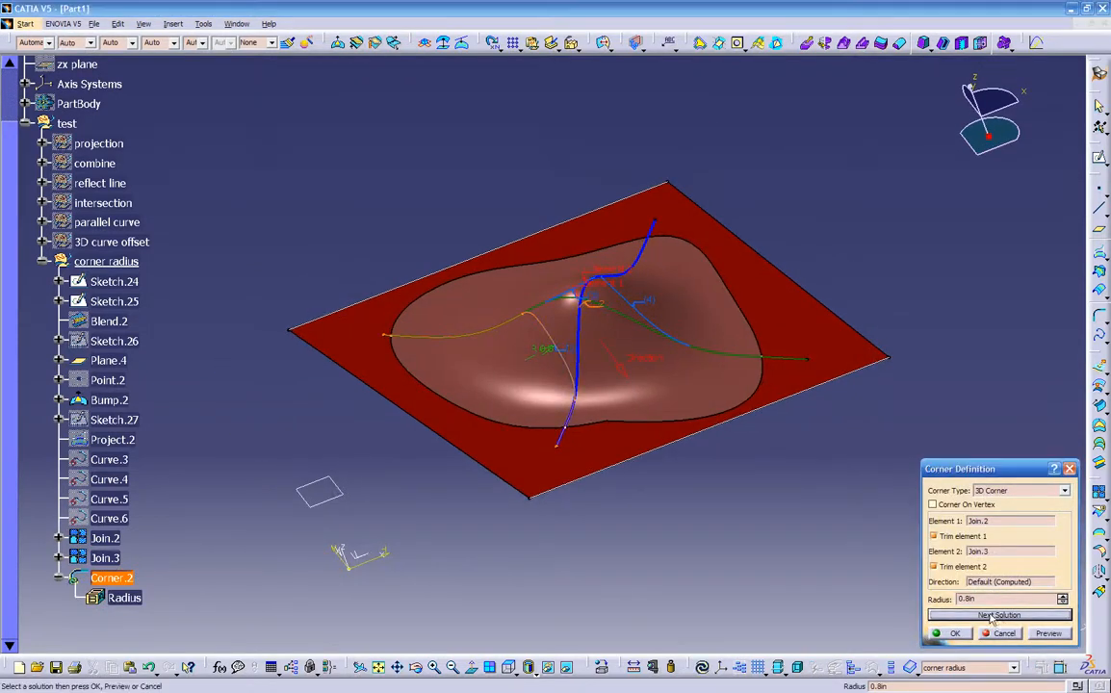
middle_drag(658, 512, 774, 414)
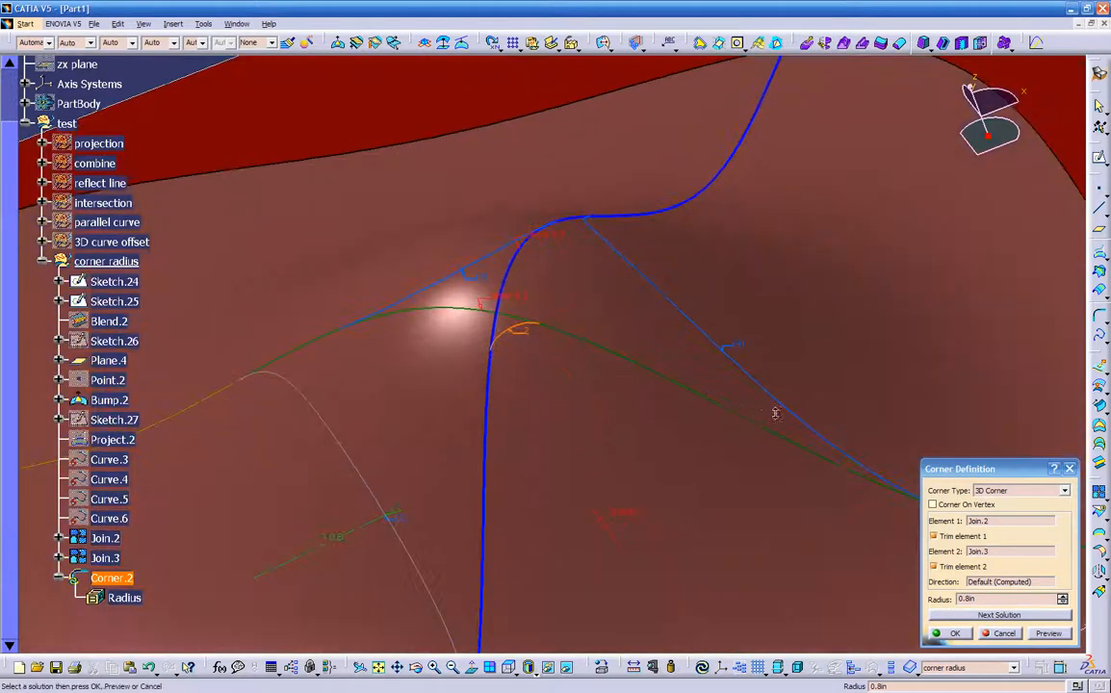
click(969, 616)
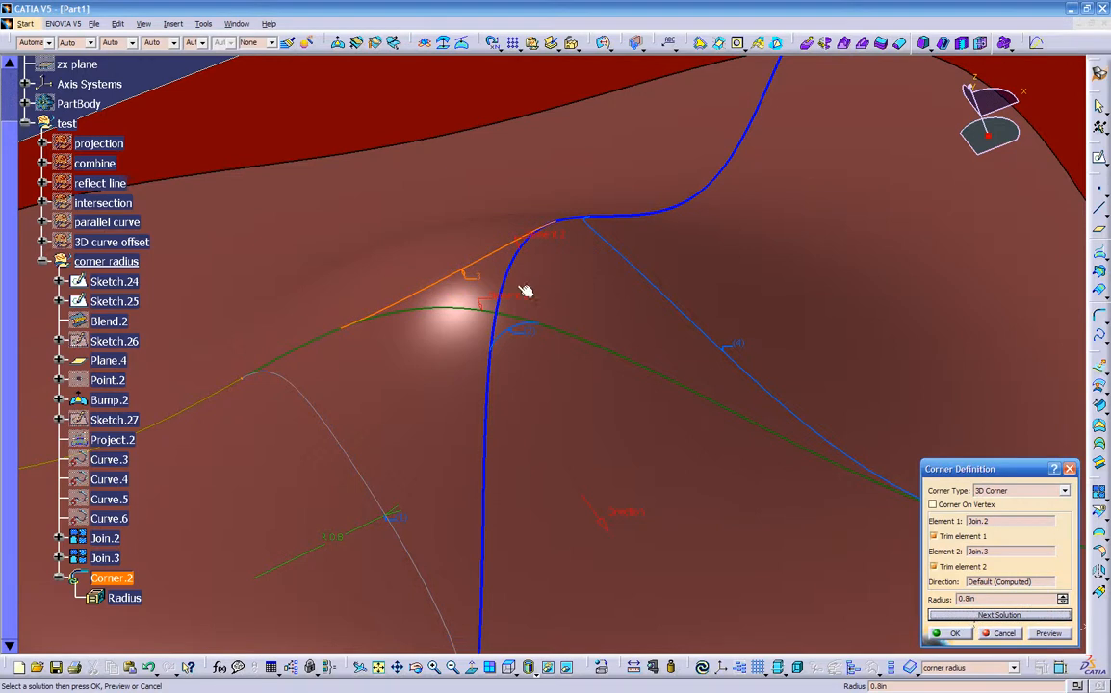
middle_drag(582, 386, 871, 546)
click(941, 633)
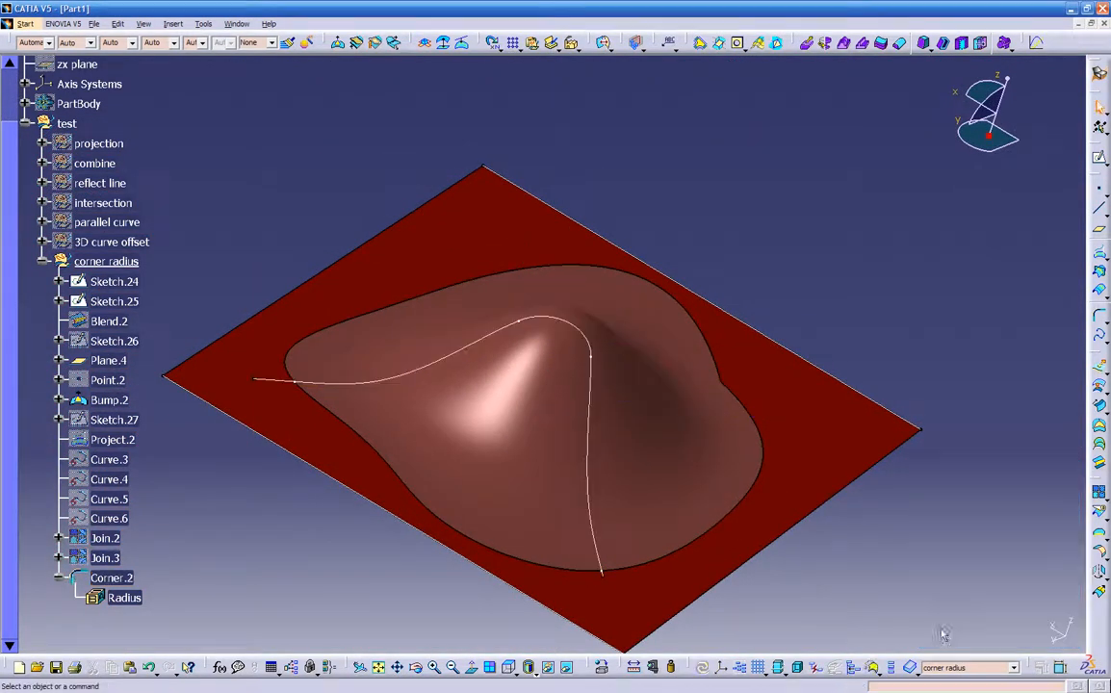
Edit Corner.2 and switch it to its fourth solution, across the curve crossing
middle_drag(669, 439, 330, 538)
double_click(114, 579)
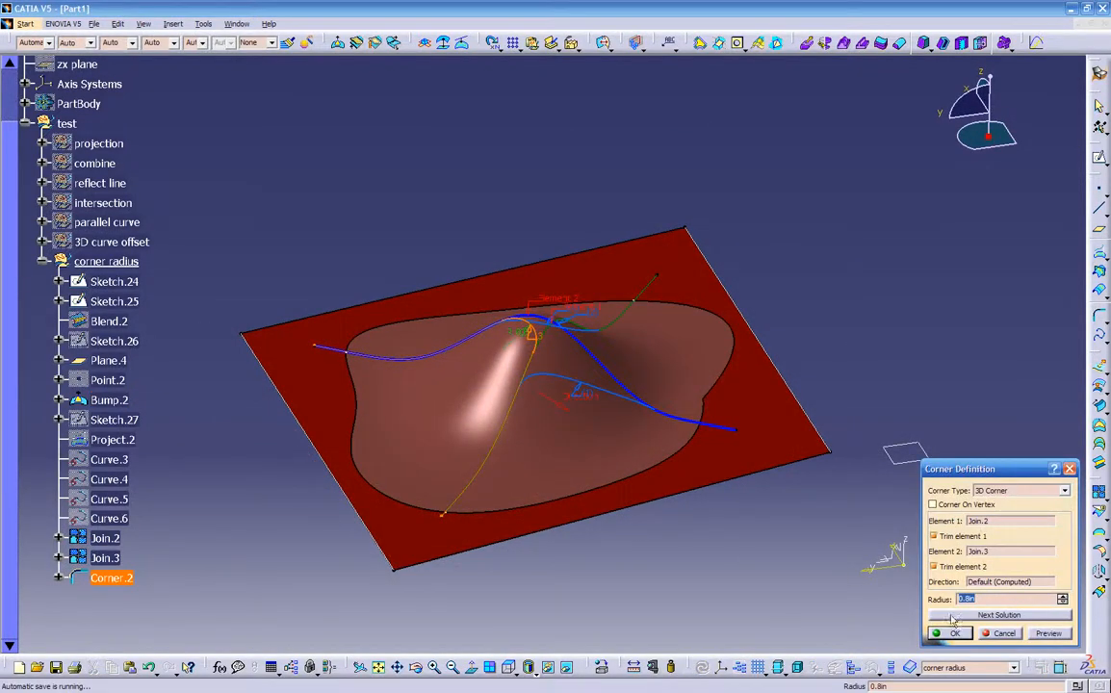
click(950, 617)
click(950, 617)
click(951, 617)
click(951, 617)
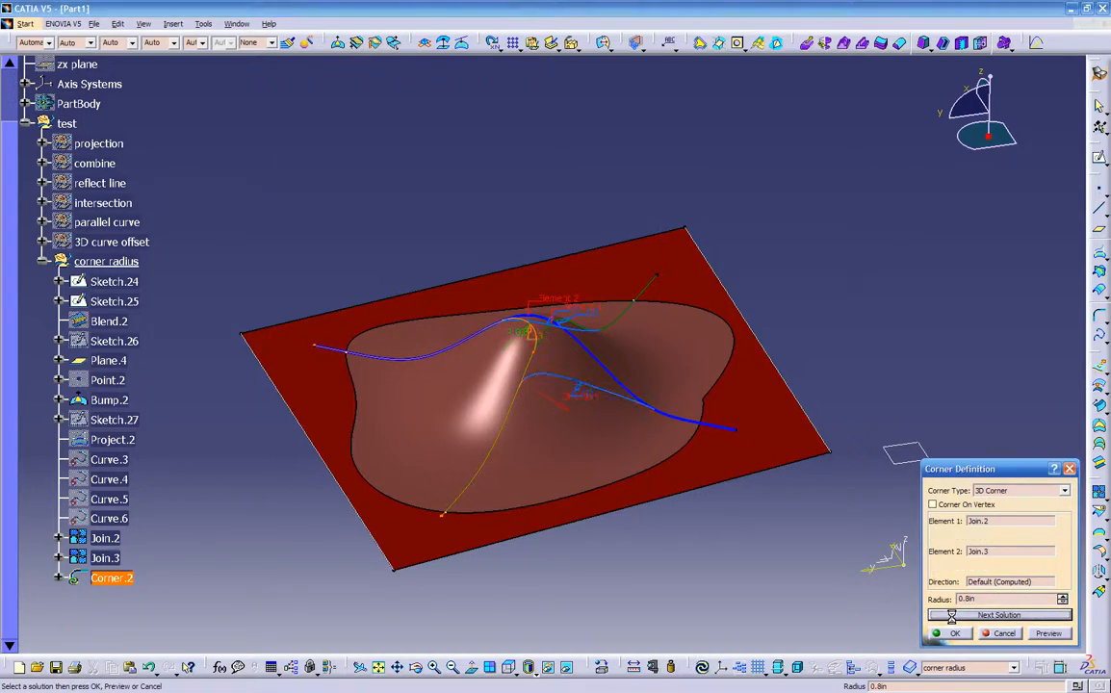
middle_drag(856, 561, 433, 548)
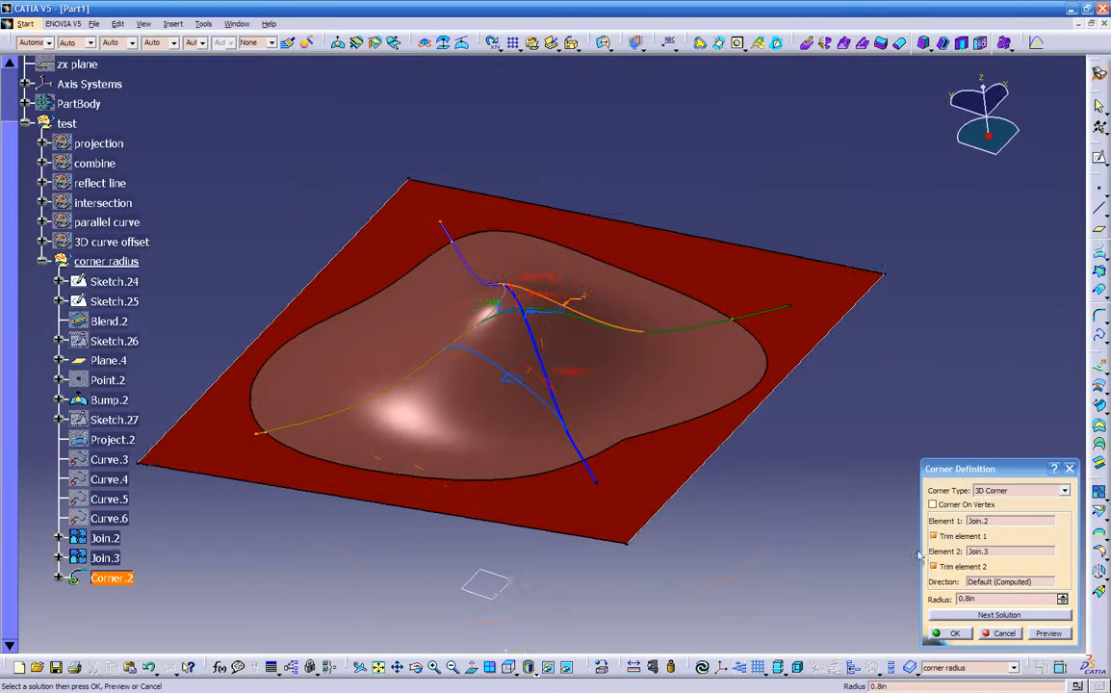
Turn off trimming of both elements in Corner.2, preview the corner and confirm it
click(956, 538)
click(947, 569)
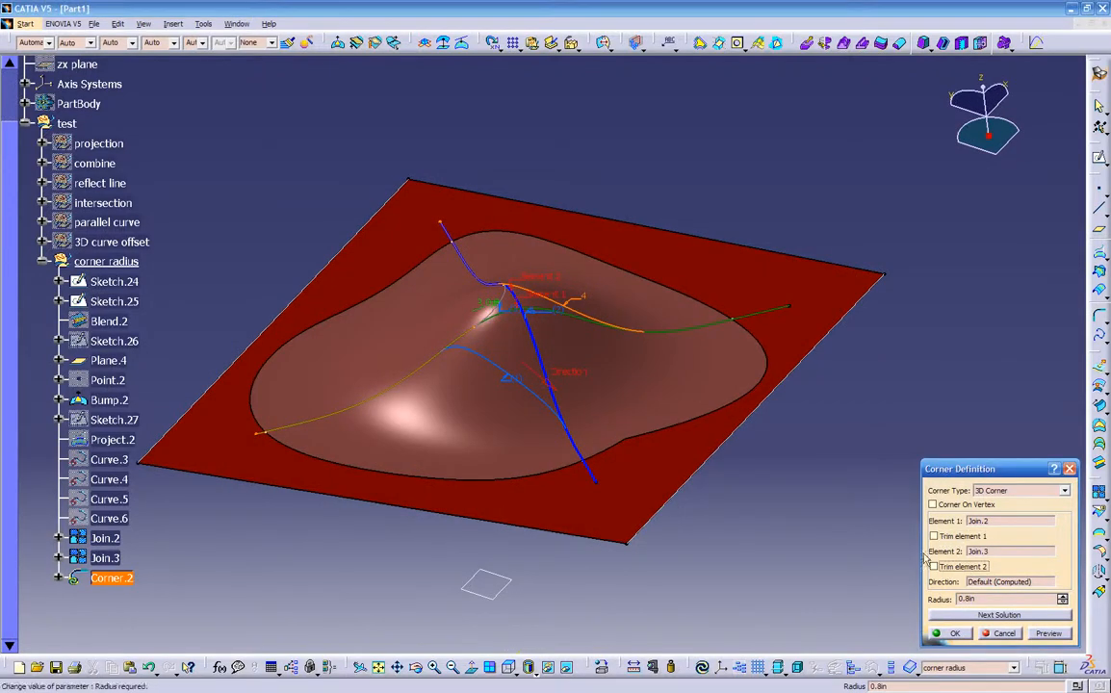
click(1045, 634)
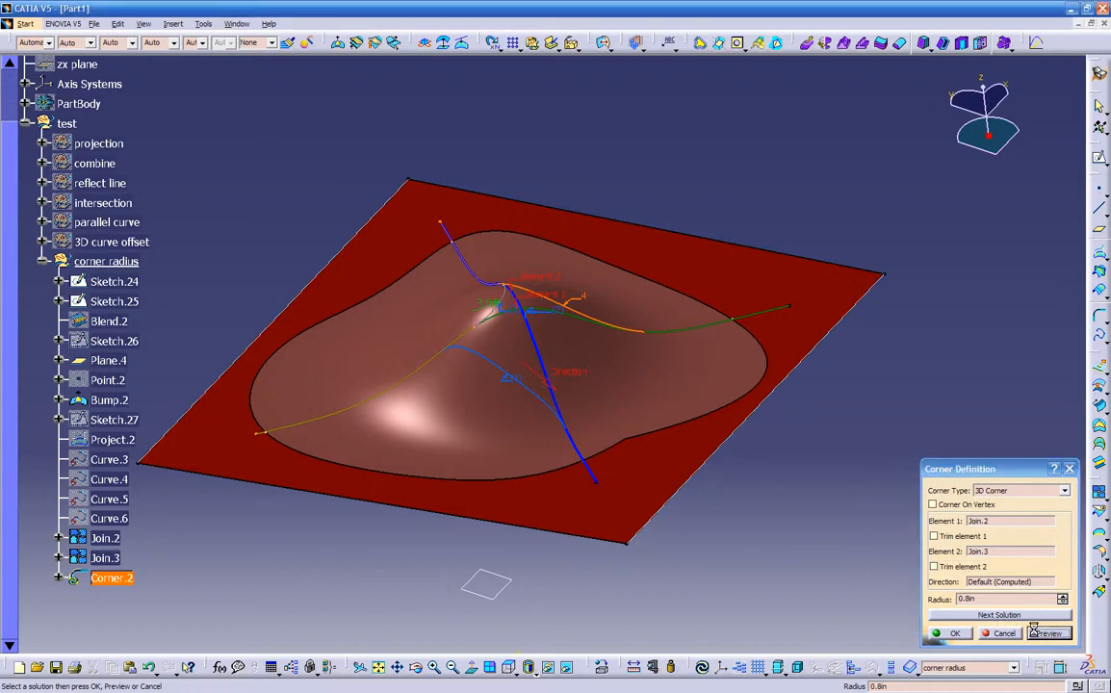
click(955, 635)
middle_drag(836, 501, 639, 463)
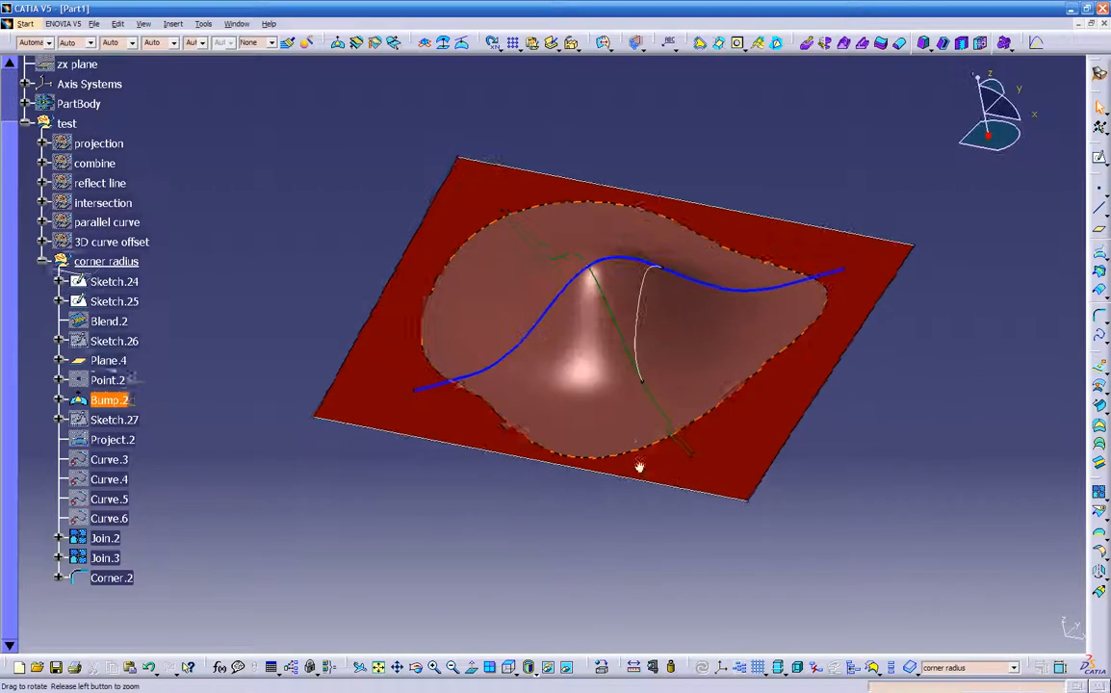
Edit Corner.2 again to use its first solution and confirm it
double_click(111, 576)
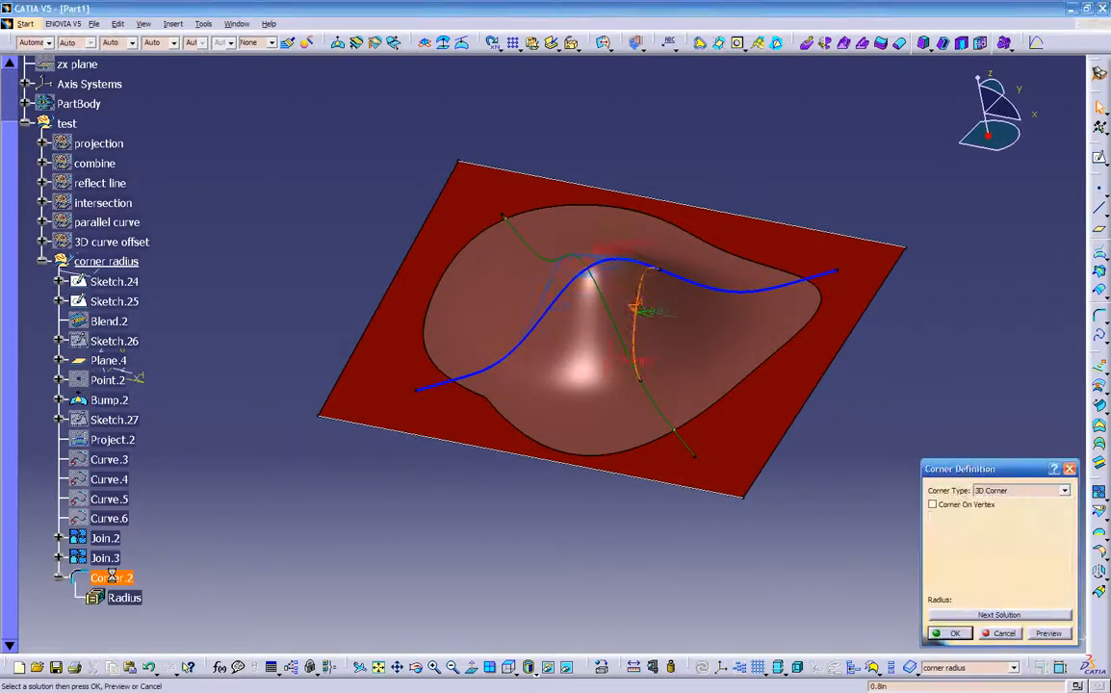
click(951, 633)
middle_drag(640, 496, 619, 272)
Make a copy of Corner.2 within the corner radius set
click(127, 577)
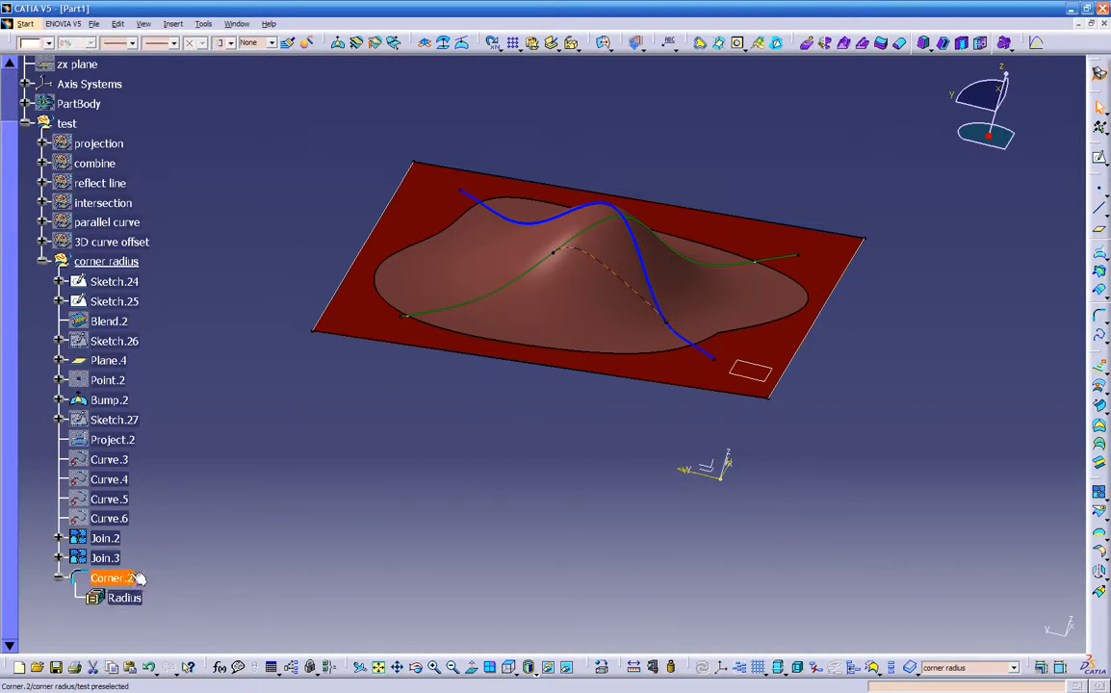
scroll(137, 573, down, 2)
click(59, 458)
right_click(118, 459)
click(134, 294)
click(133, 460)
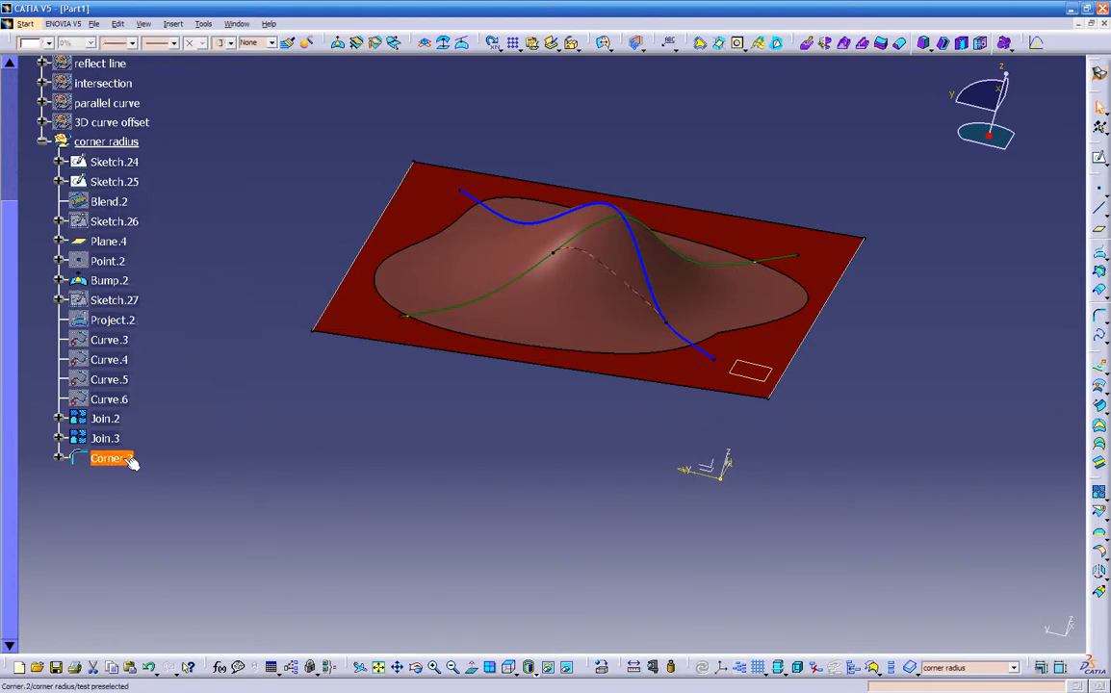
key(ctrl+v)
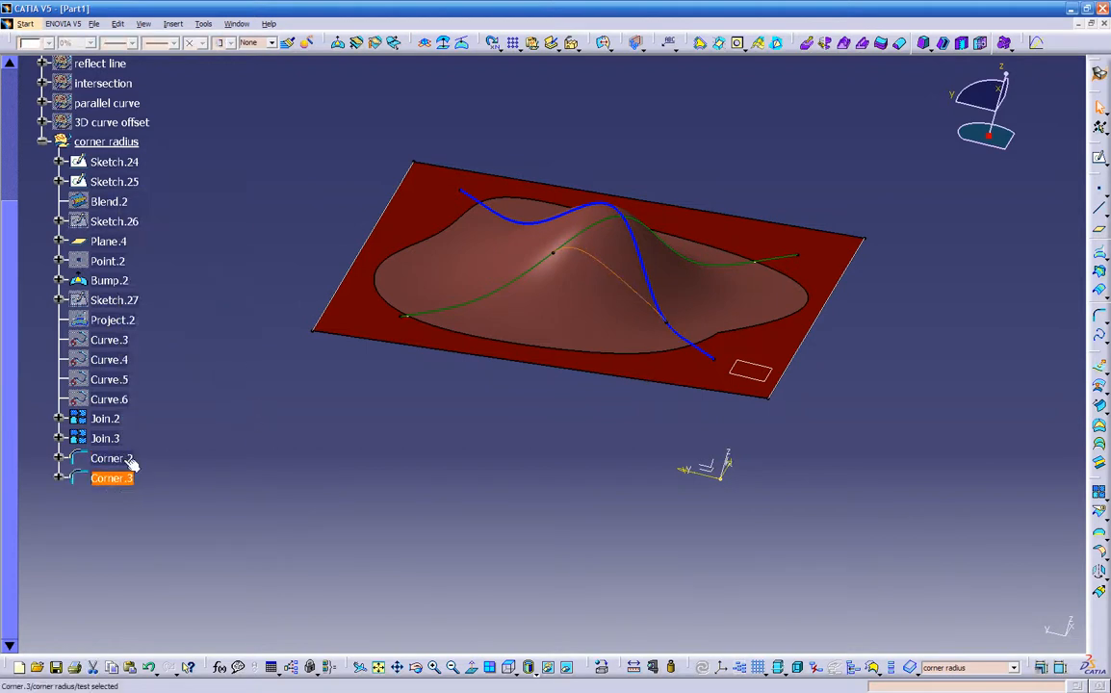
Edit the copied corner, Corner.3, to use its second solution and check it from the opposite side
double_click(111, 478)
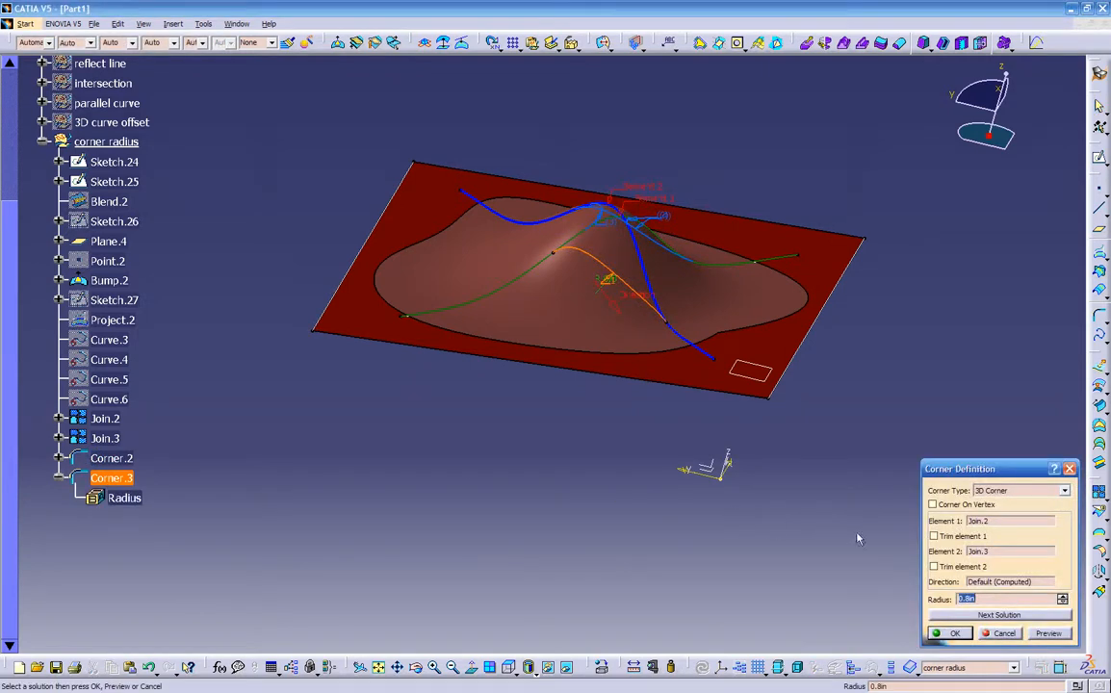
click(948, 616)
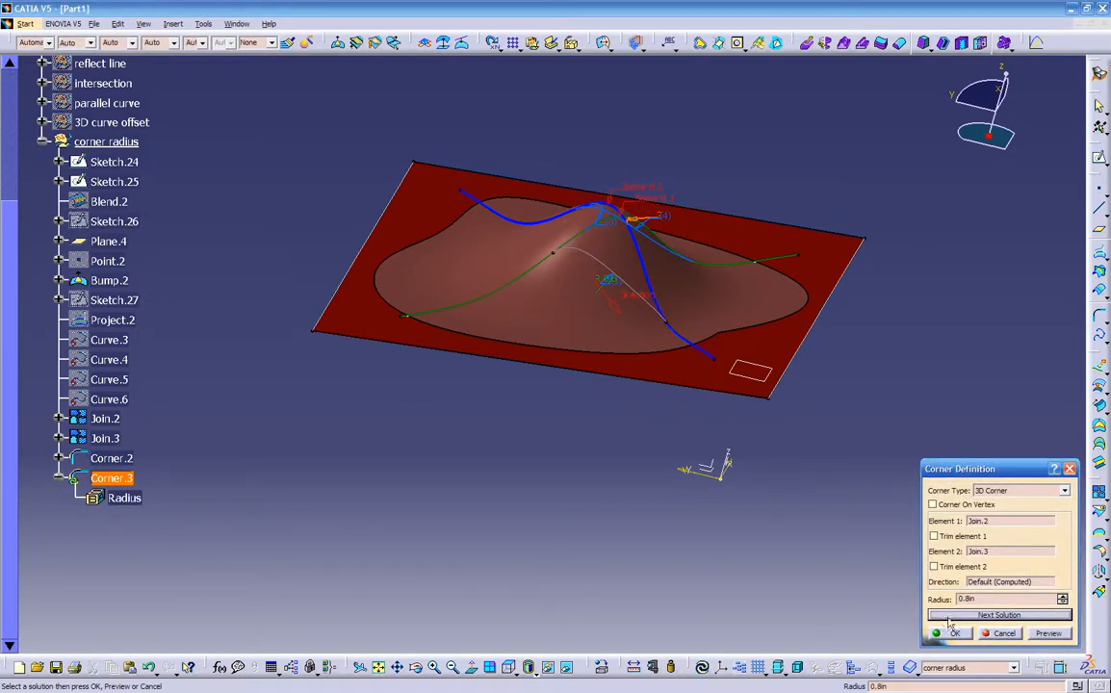
click(954, 633)
middle_drag(675, 536, 264, 466)
middle_drag(592, 443, 589, 332)
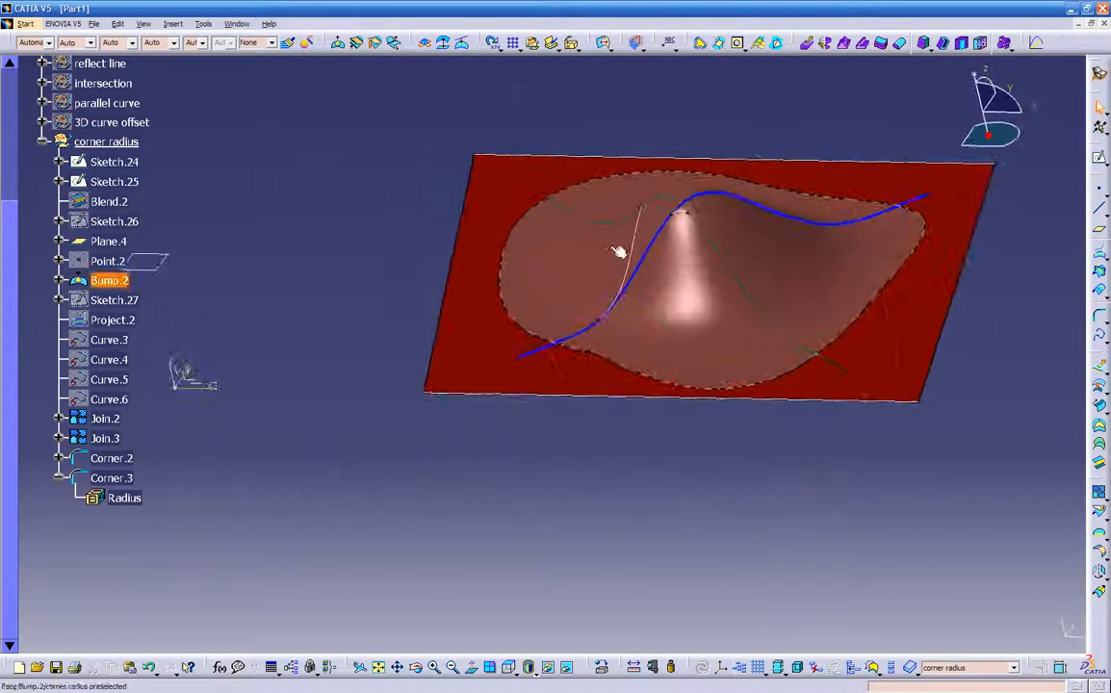
Paste another copy of Corner.2 and switch the new copy to its second solution
click(60, 478)
click(98, 478)
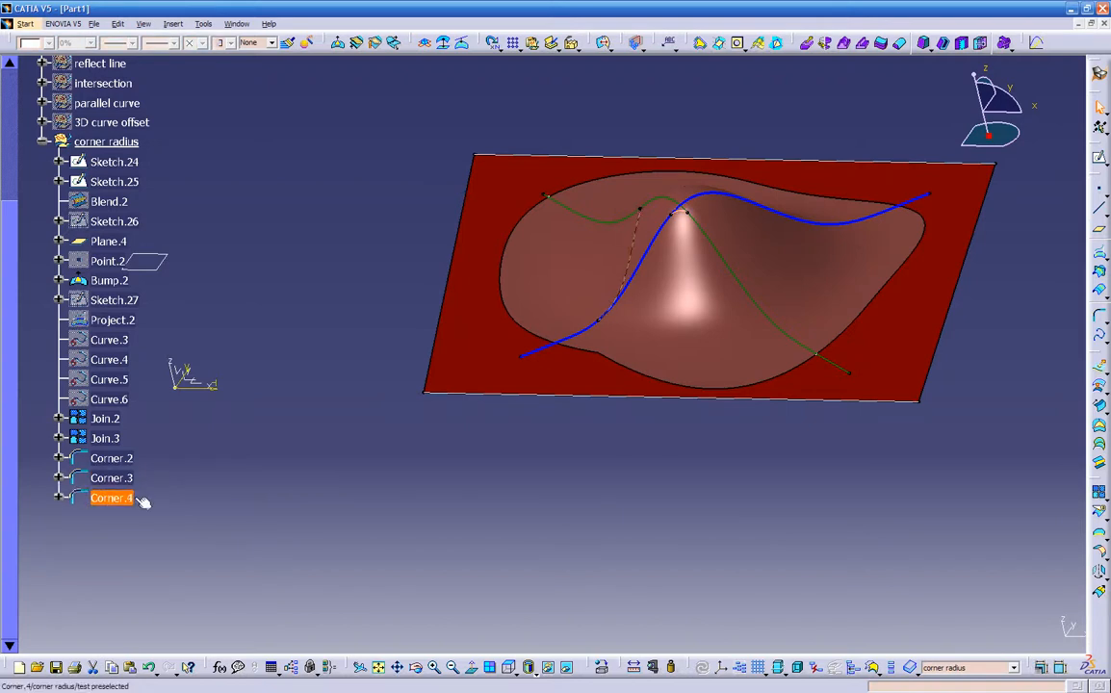
double_click(125, 499)
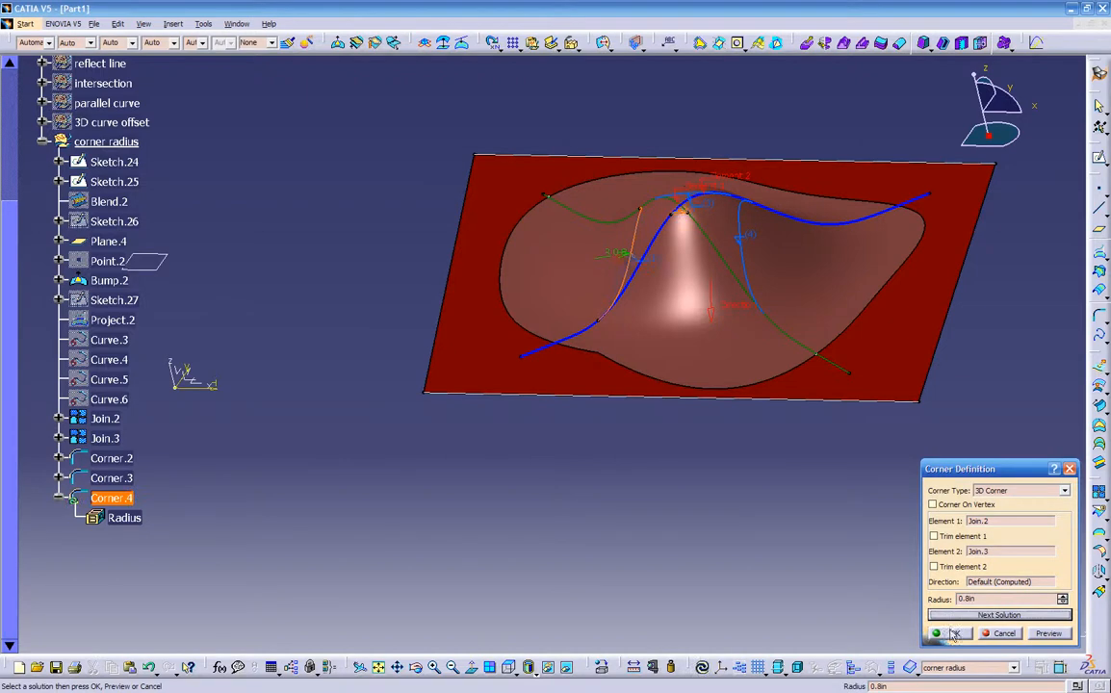
click(948, 632)
middle_drag(834, 555, 621, 535)
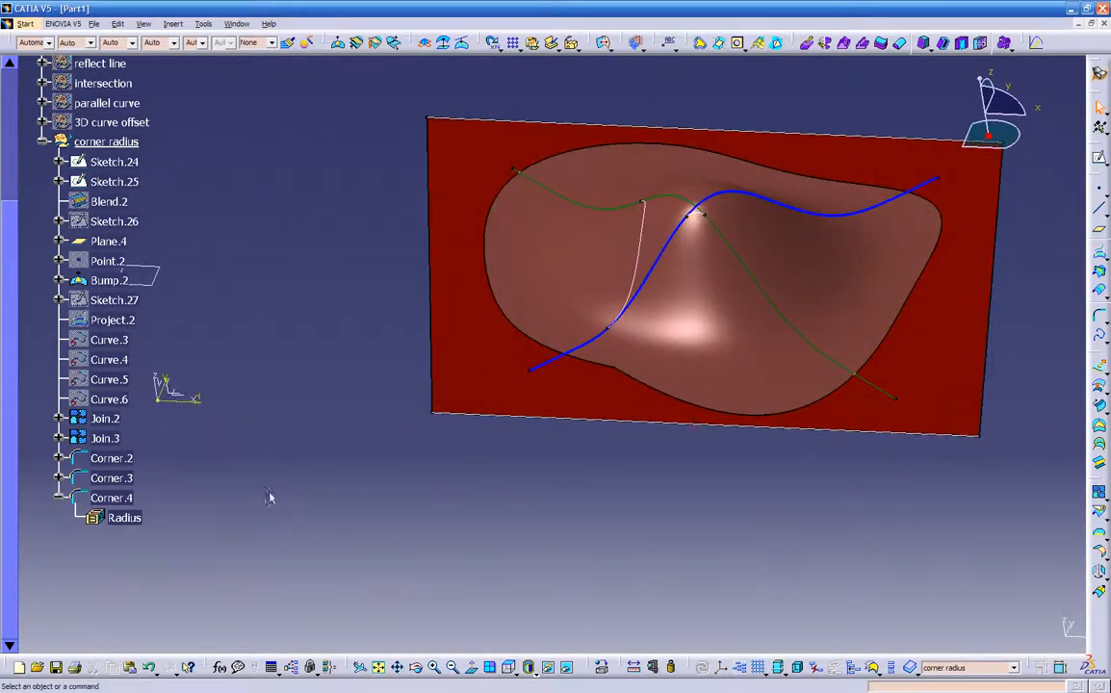
Edit Corner.4 to use its third solution, near the peak, and confirm it
middle_drag(670, 488, 539, 462)
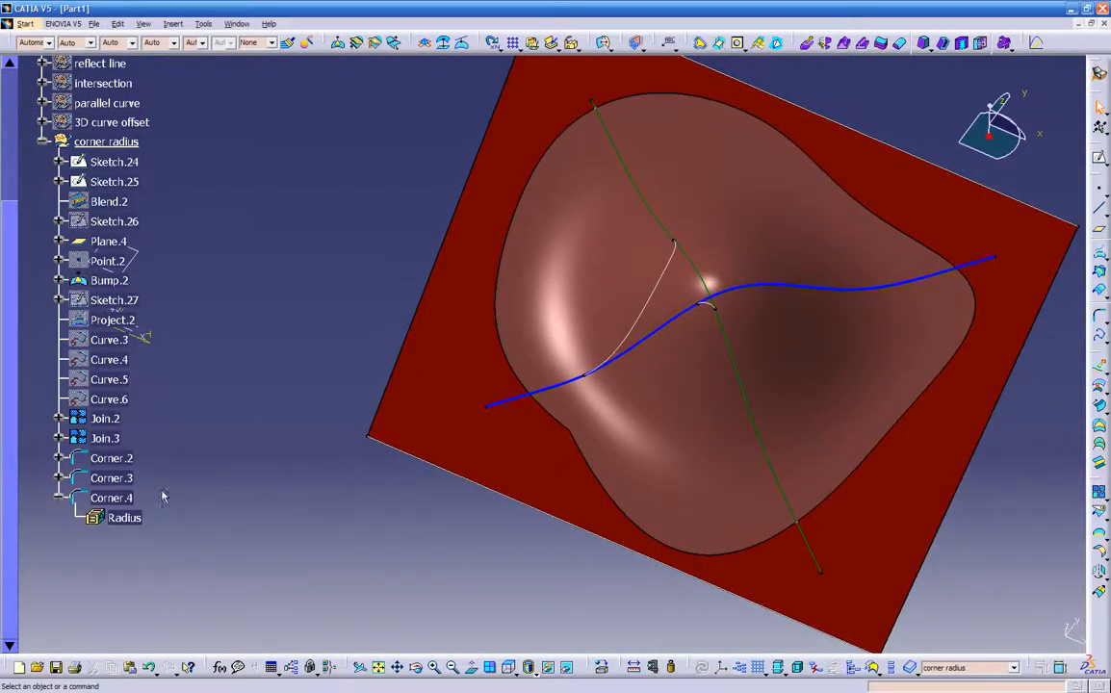
double_click(120, 497)
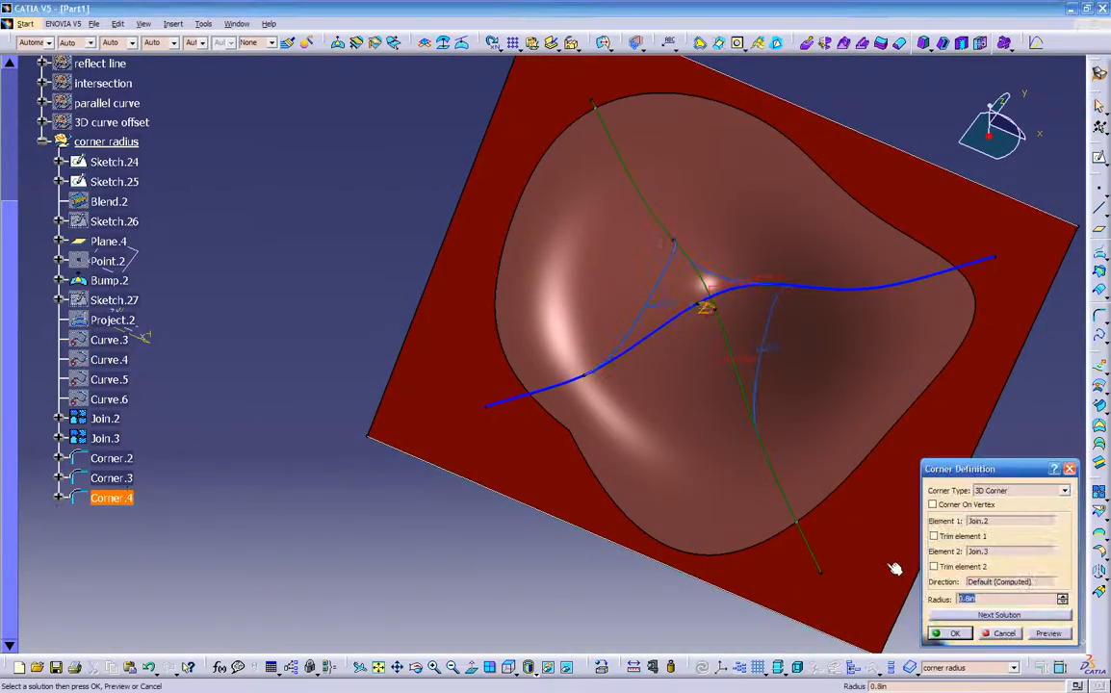
click(948, 617)
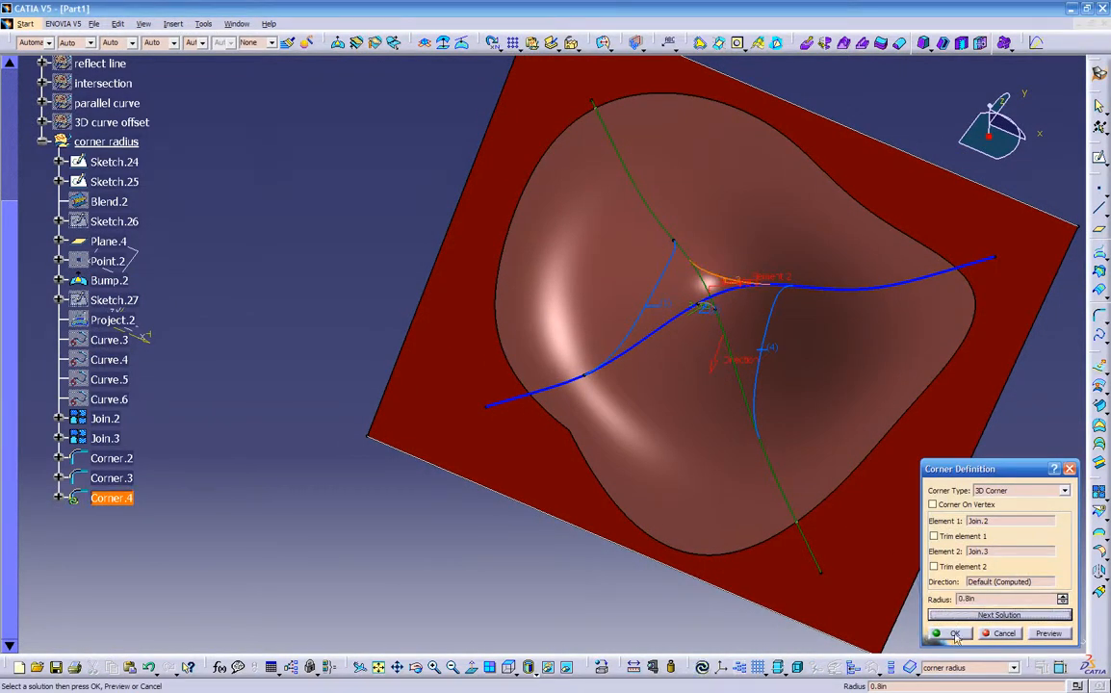
click(953, 633)
middle_drag(671, 578, 230, 483)
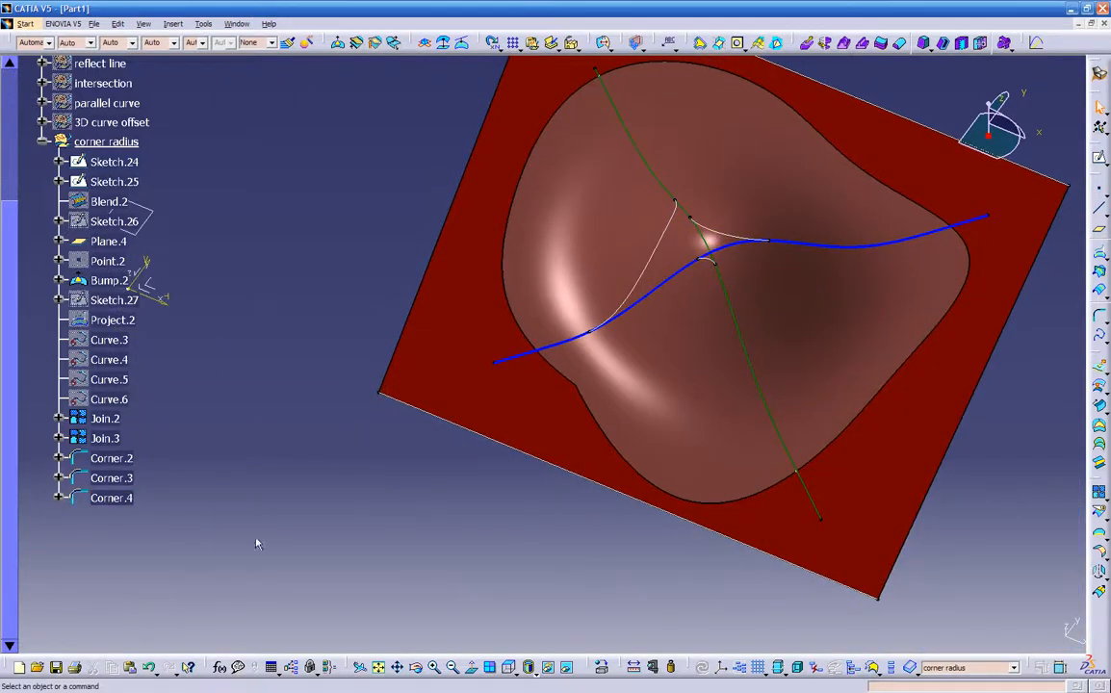
Add one more copy of Corner.2 for the remaining corner solution
key(ctrl+c)
key(ctrl+v)
middle_drag(377, 463, 404, 452)
Edit Corner.5 to use its fourth solution, confirm it, and inspect all four corners from other angles
double_click(106, 517)
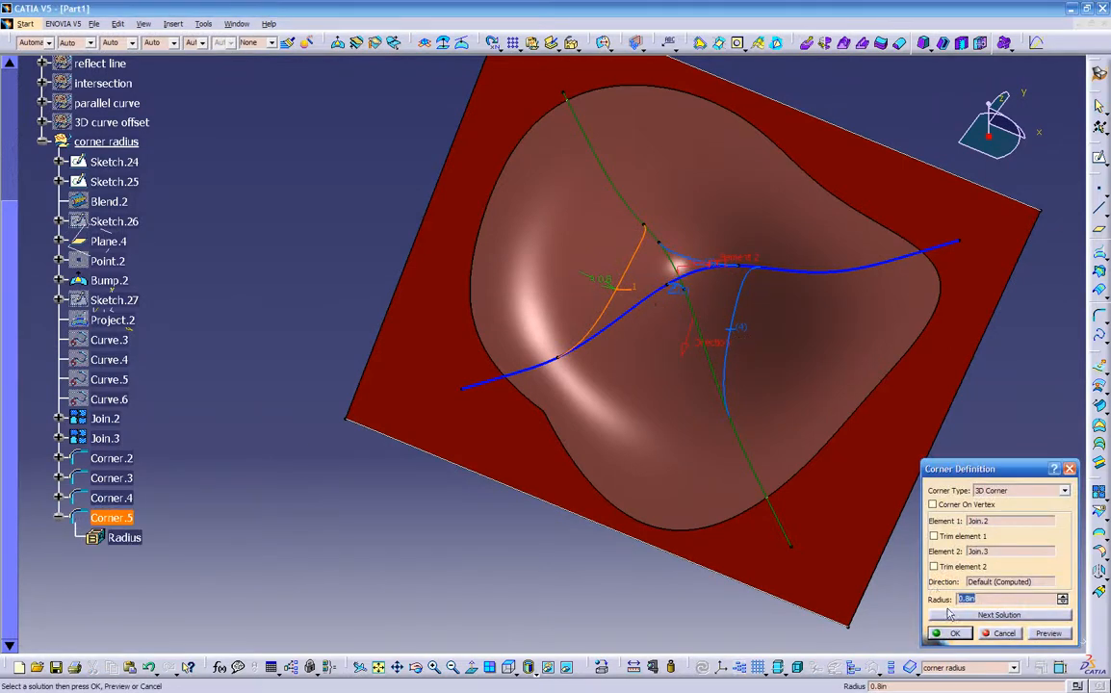
click(950, 618)
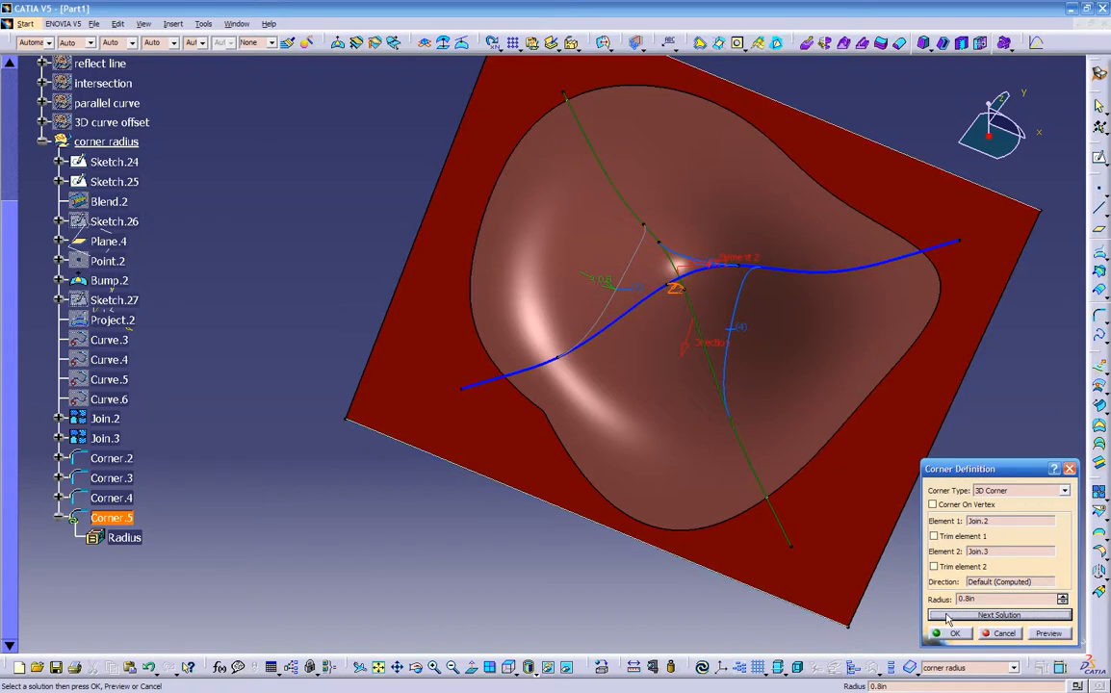
click(948, 618)
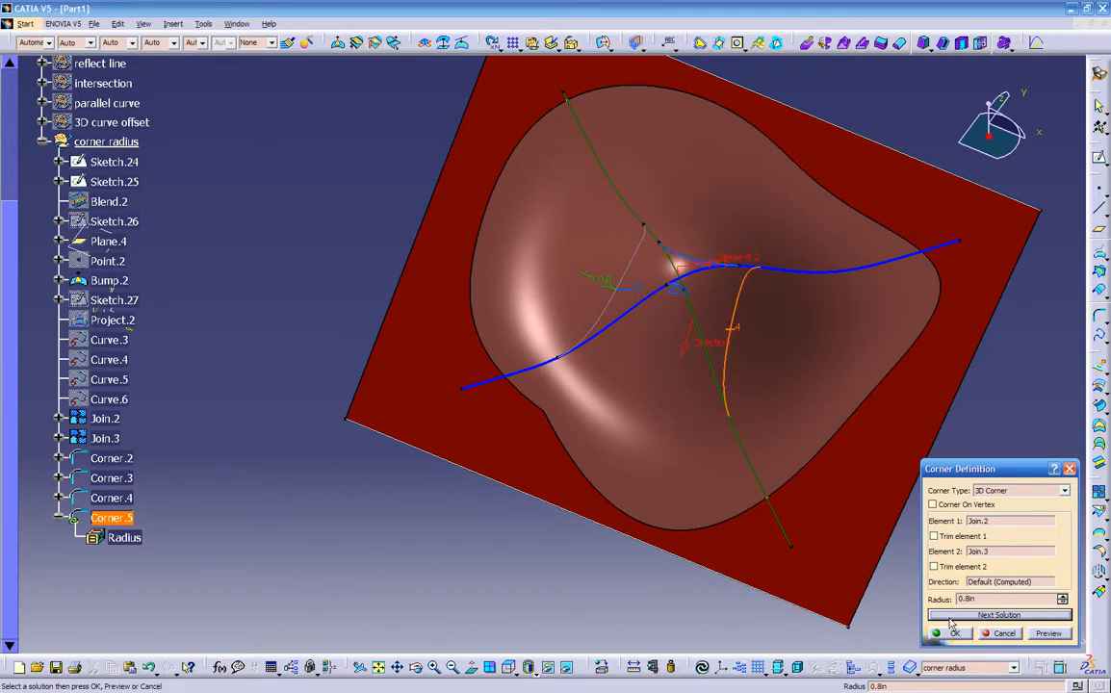
click(963, 637)
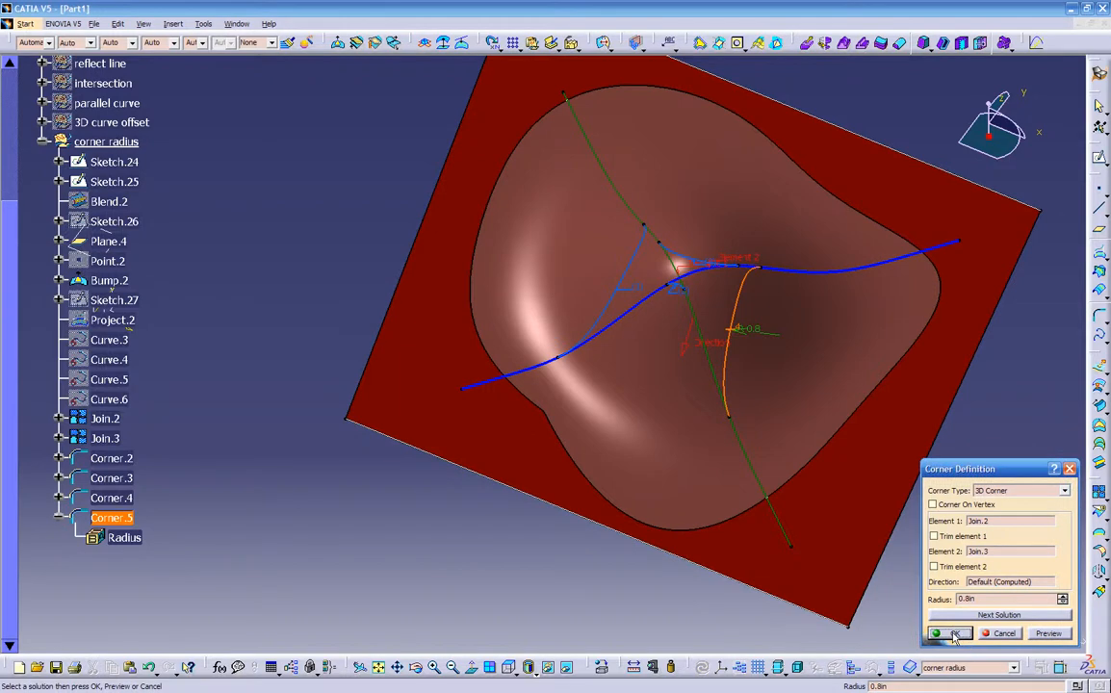
click(954, 635)
middle_drag(640, 529, 510, 354)
middle_drag(515, 414, 500, 483)
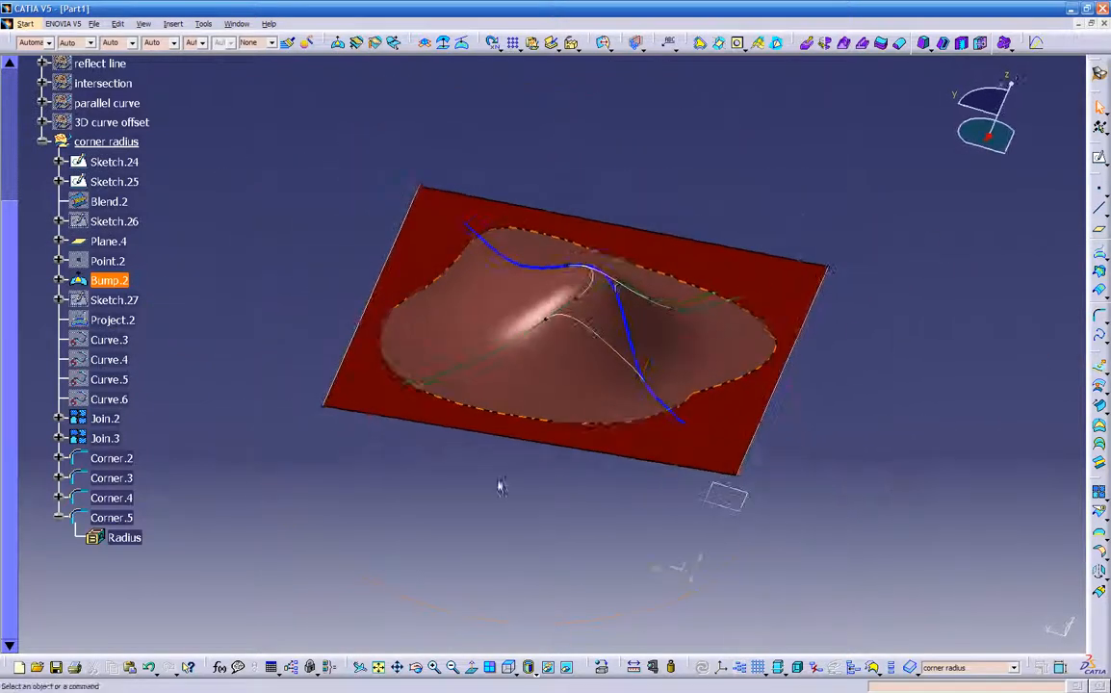
click(58, 517)
scroll(202, 462, up, 1)
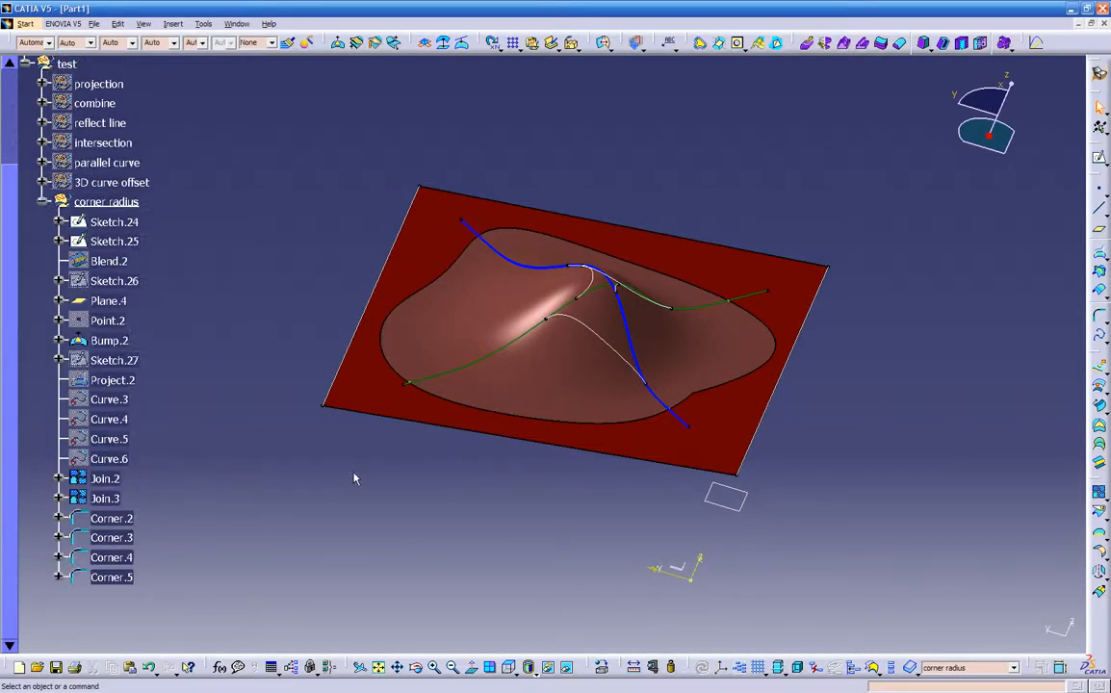